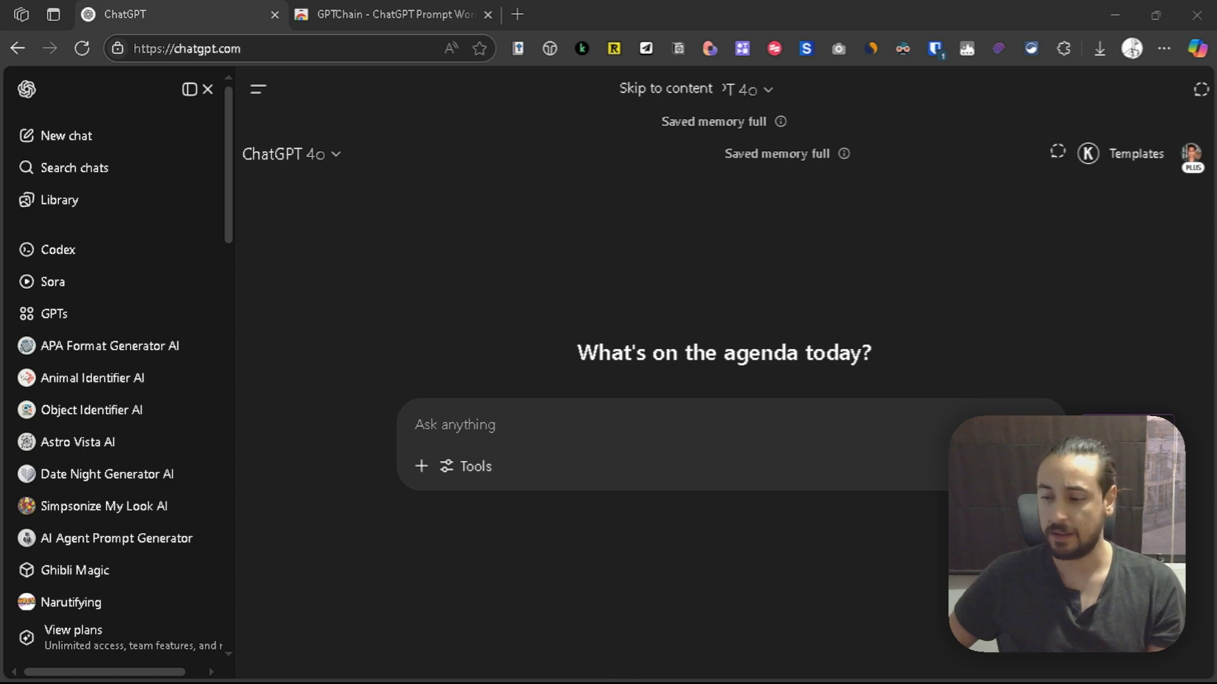
Read the Weekly Chain Jam post in the GPT Chain Discord, then minimize Discord.
key("alt+Tab")
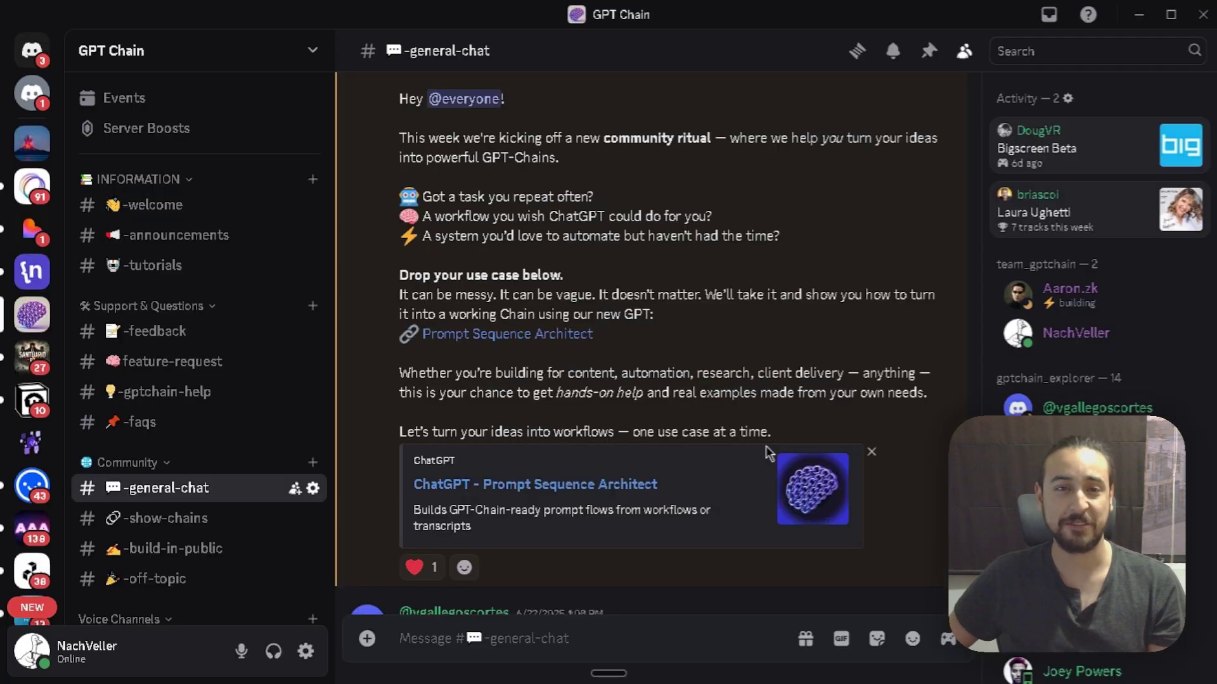
scroll(539, 286, "up", 2)
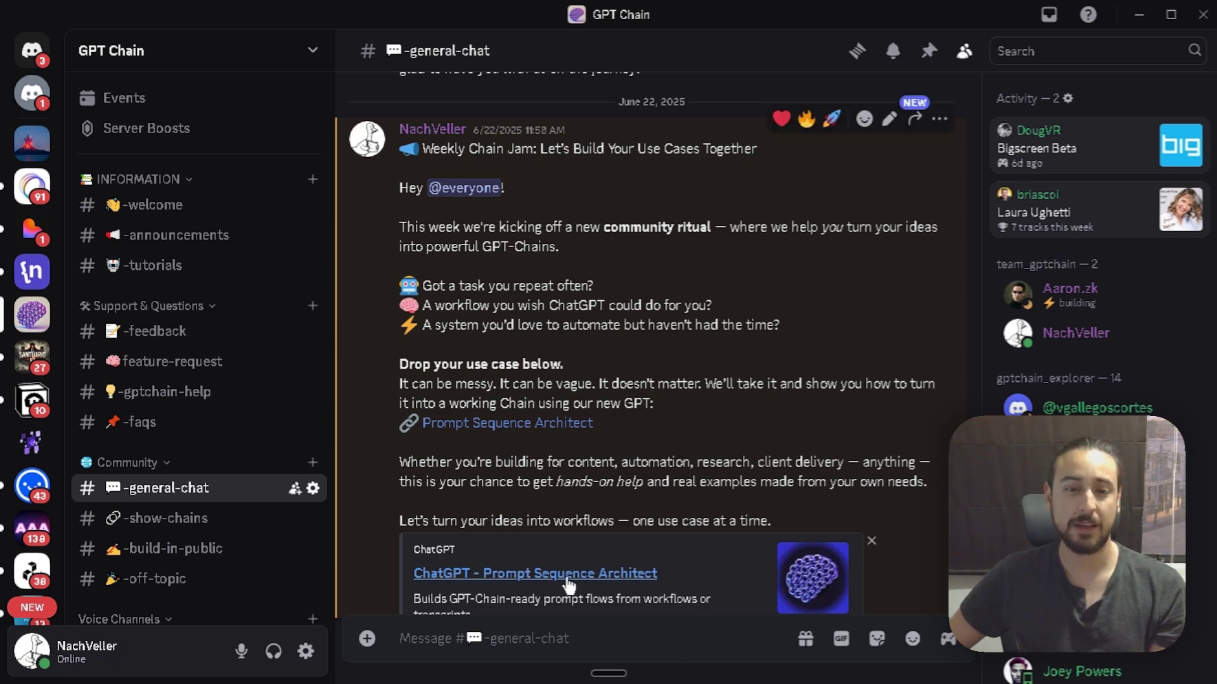
left_click(1139, 14)
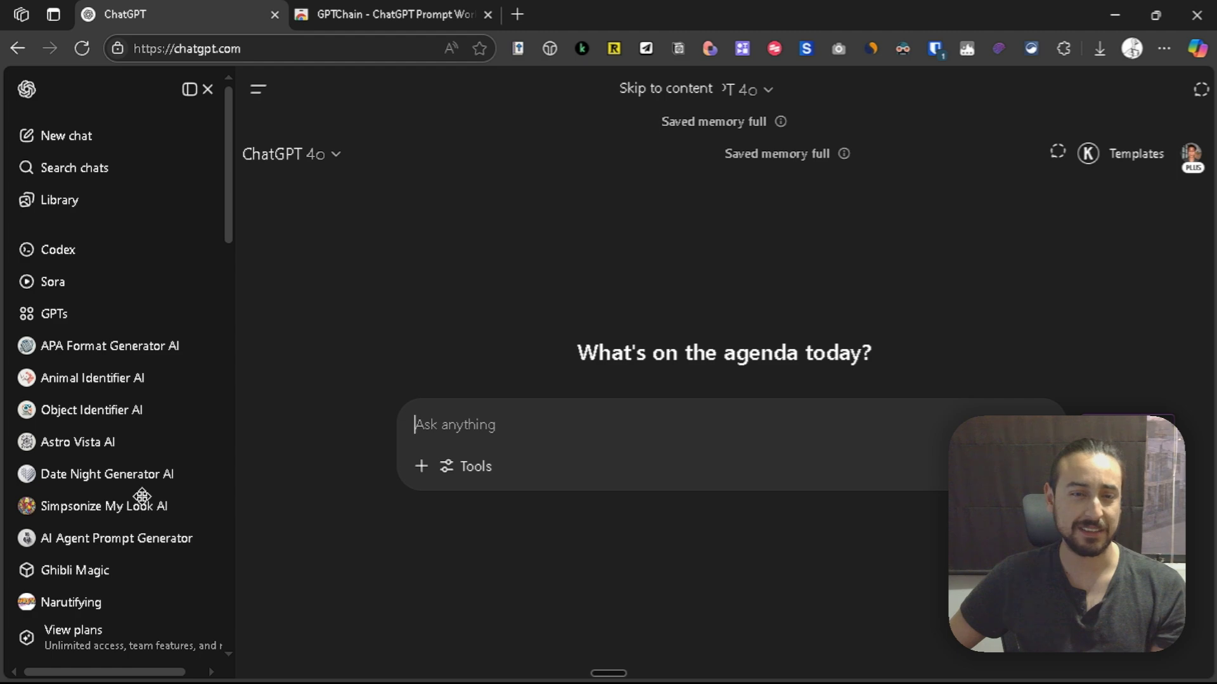
On the GPTChain store page, dismiss the prompts and remove the GPTChain extension.
left_click(360, 21)
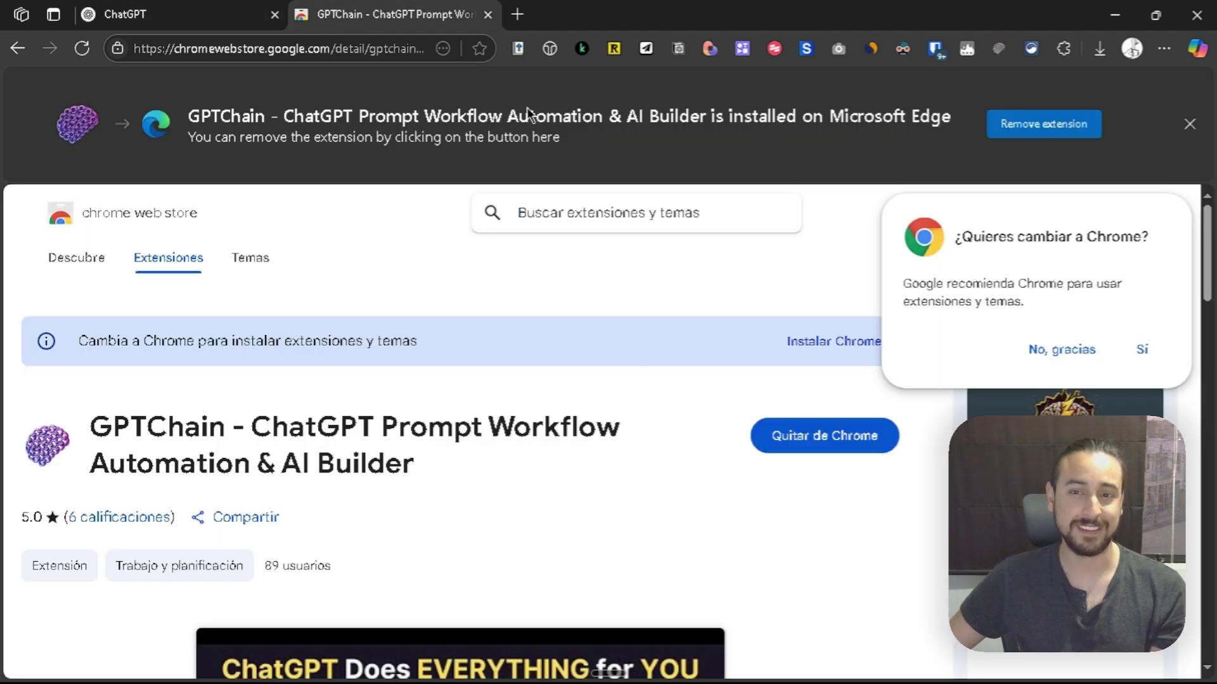
left_click(1078, 349)
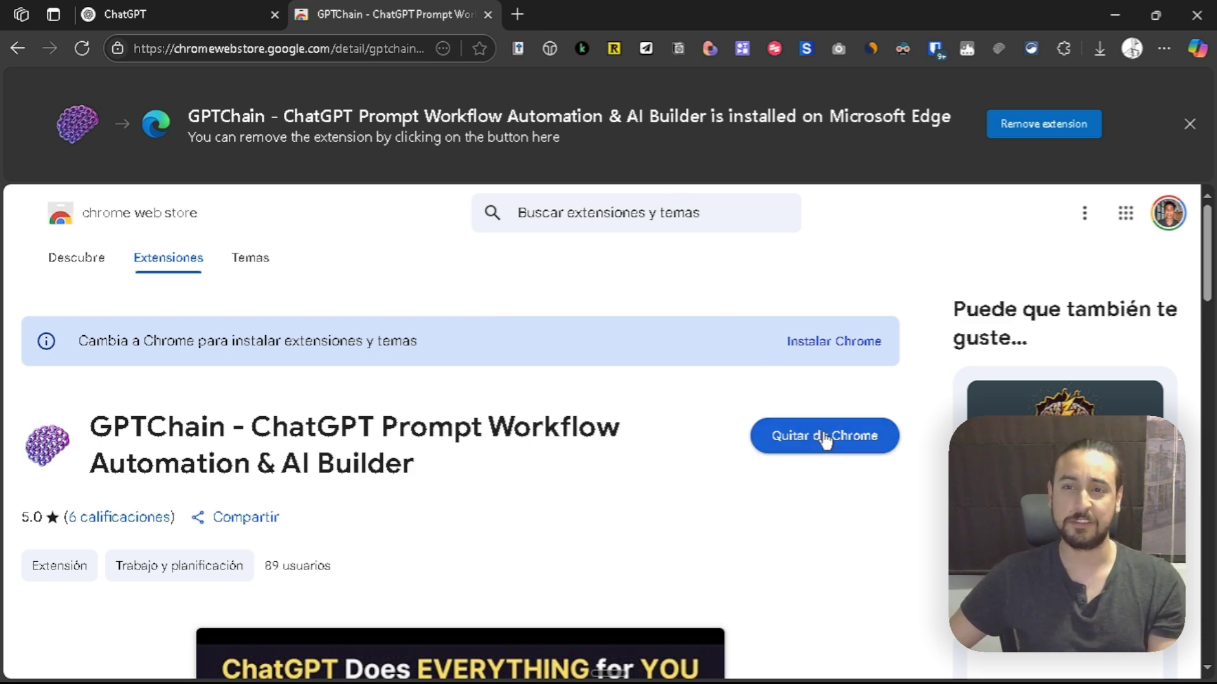
left_click(1189, 123)
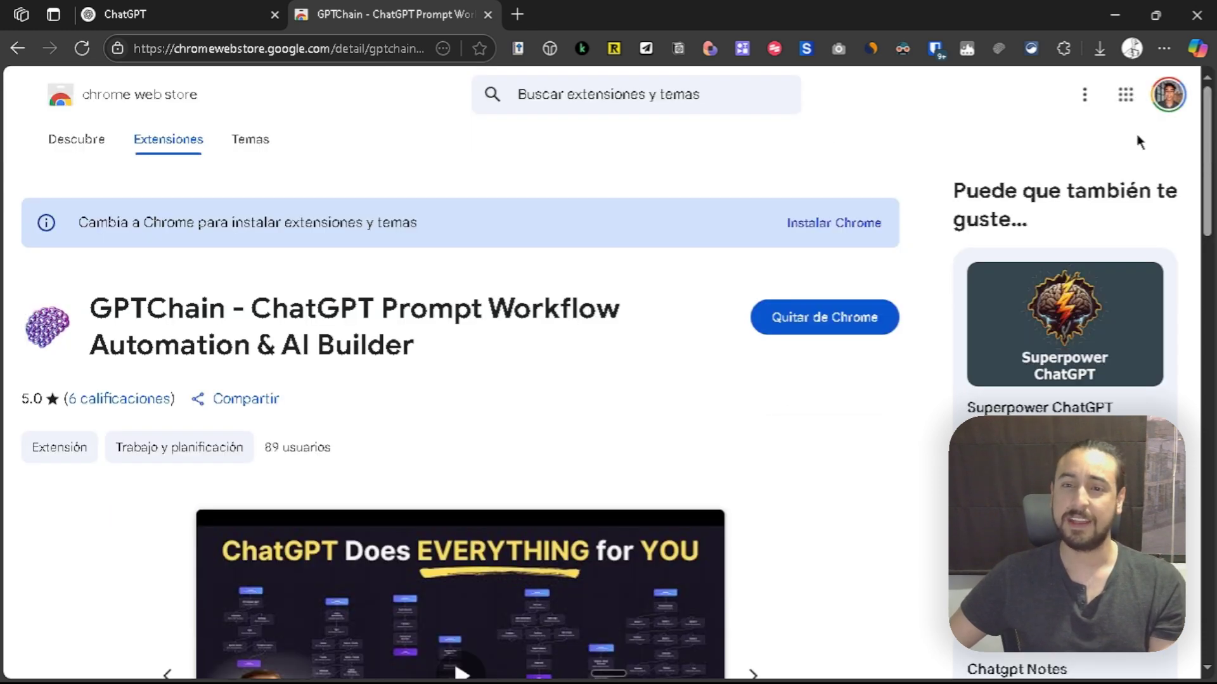
left_click(799, 329)
left_click(885, 191)
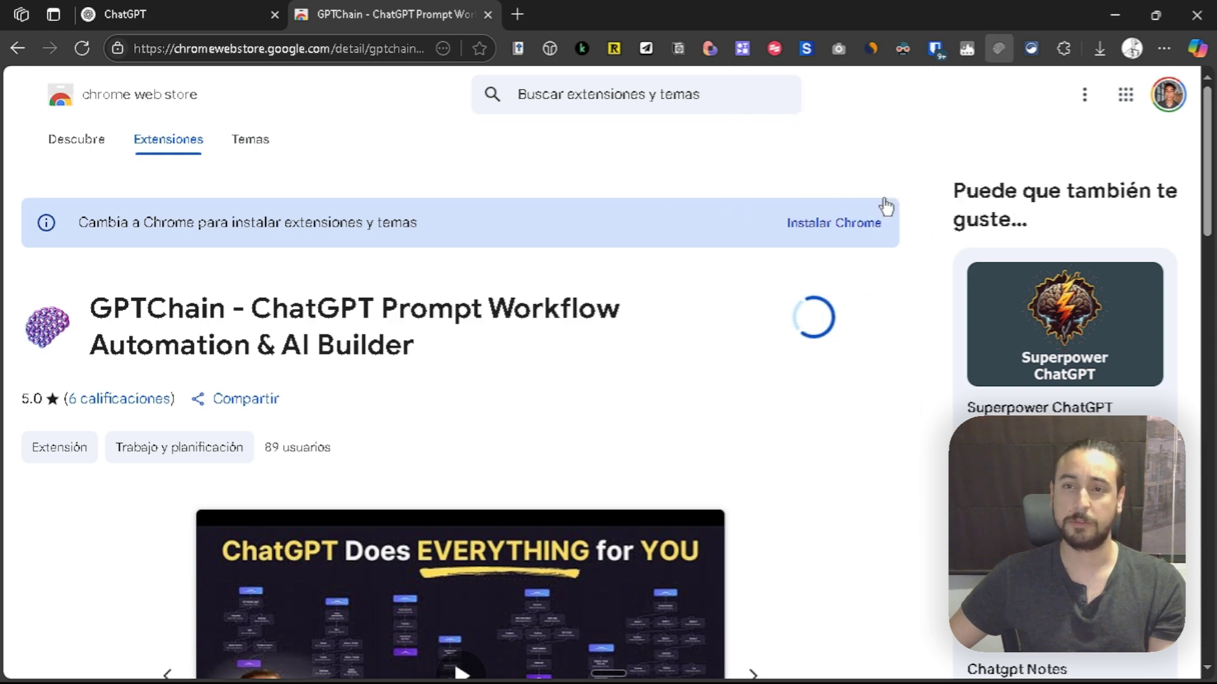
Reinstall GPTChain to Edge and confirm it appears in the Extensions menu.
scroll(540, 370, "down", 3)
scroll(406, 375, "up", 2)
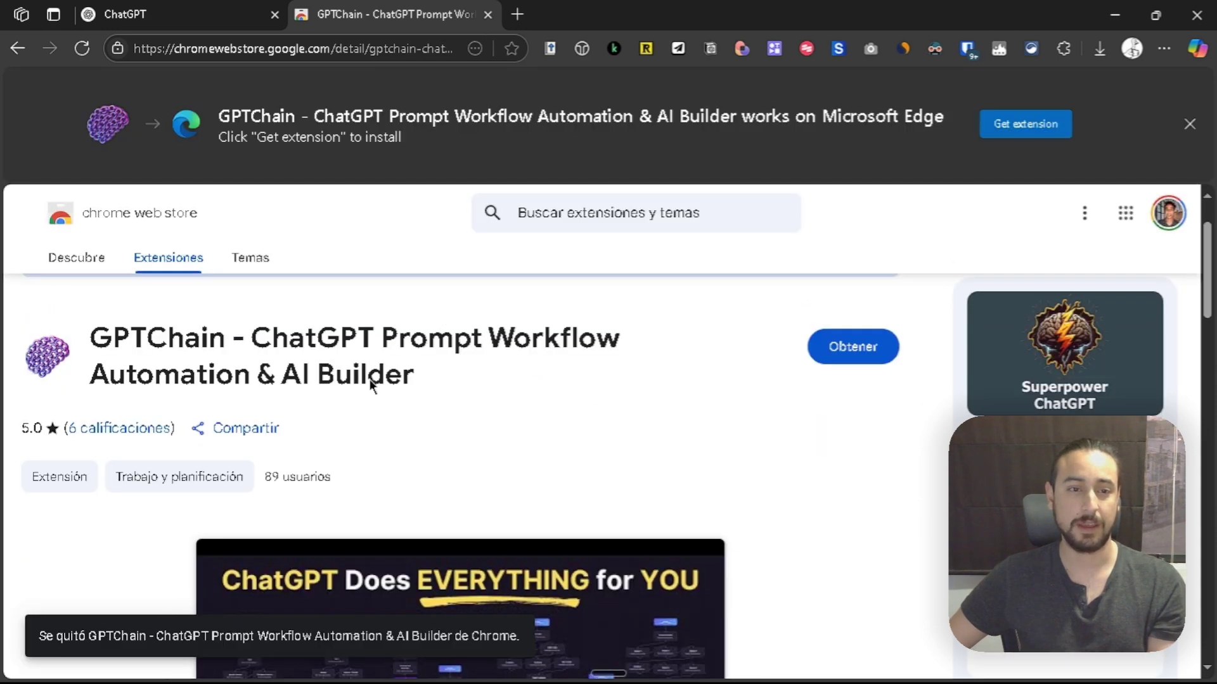
scroll(454, 443, "down", 3)
scroll(697, 393, "up", 3)
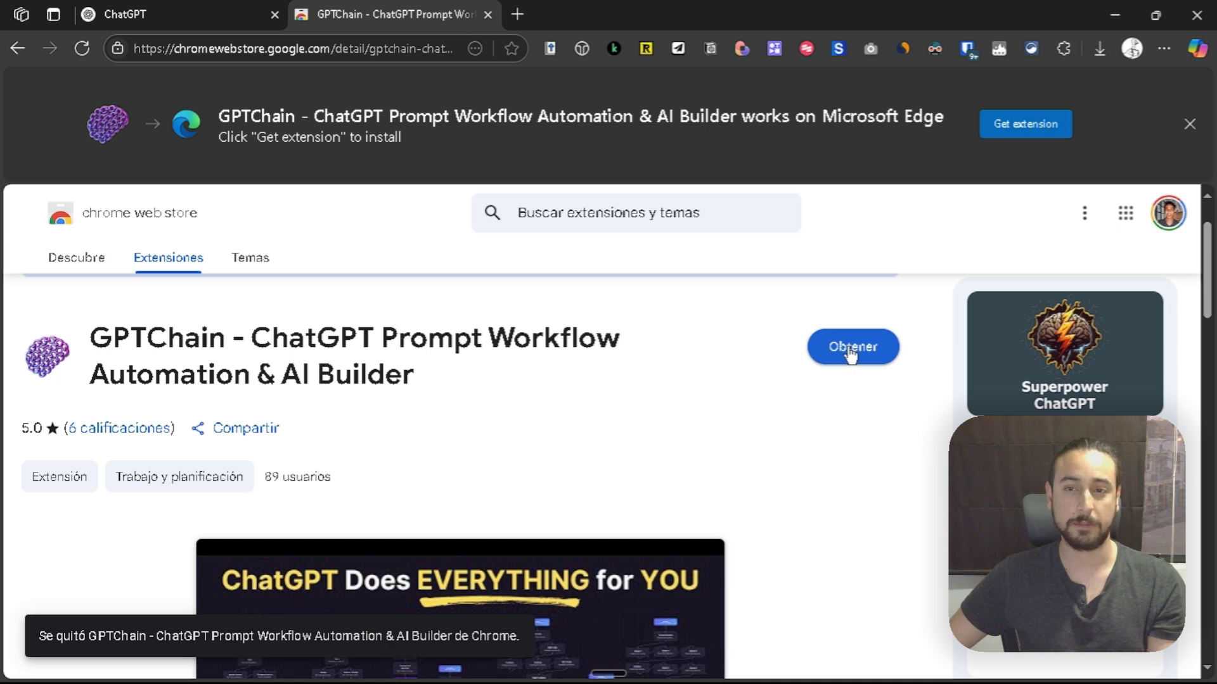
left_click(851, 354)
left_click(659, 233)
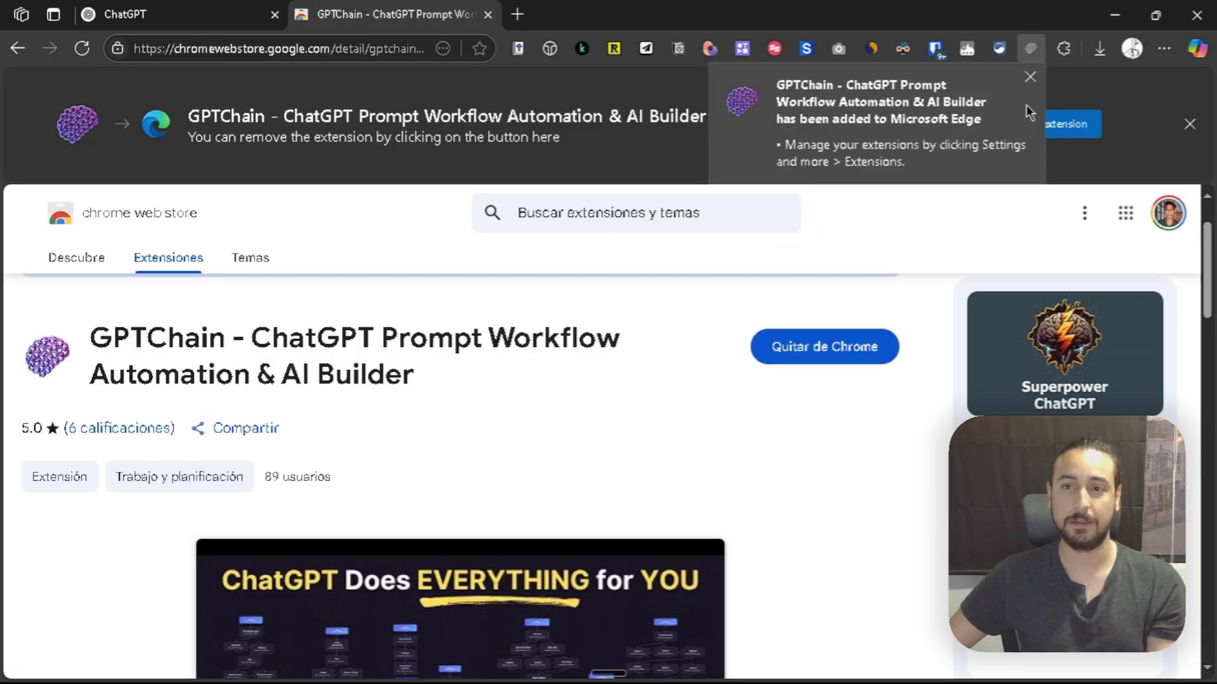
left_click(1030, 77)
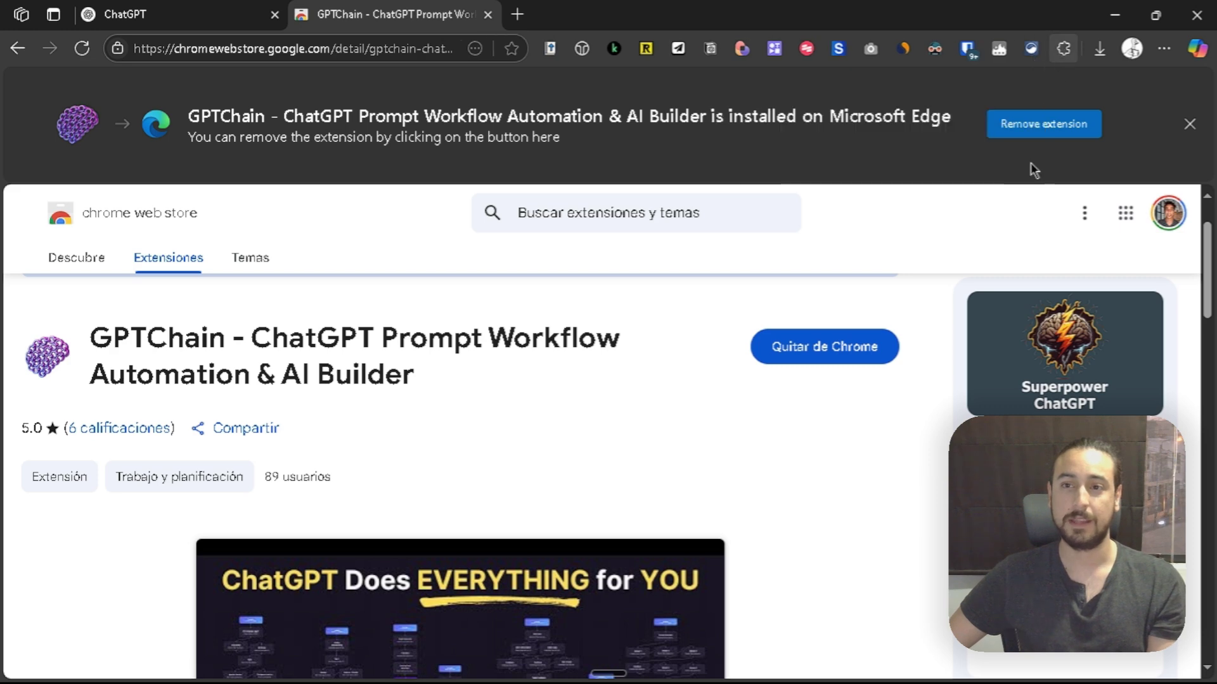
left_click(1064, 48)
scroll(934, 374, "down", 3)
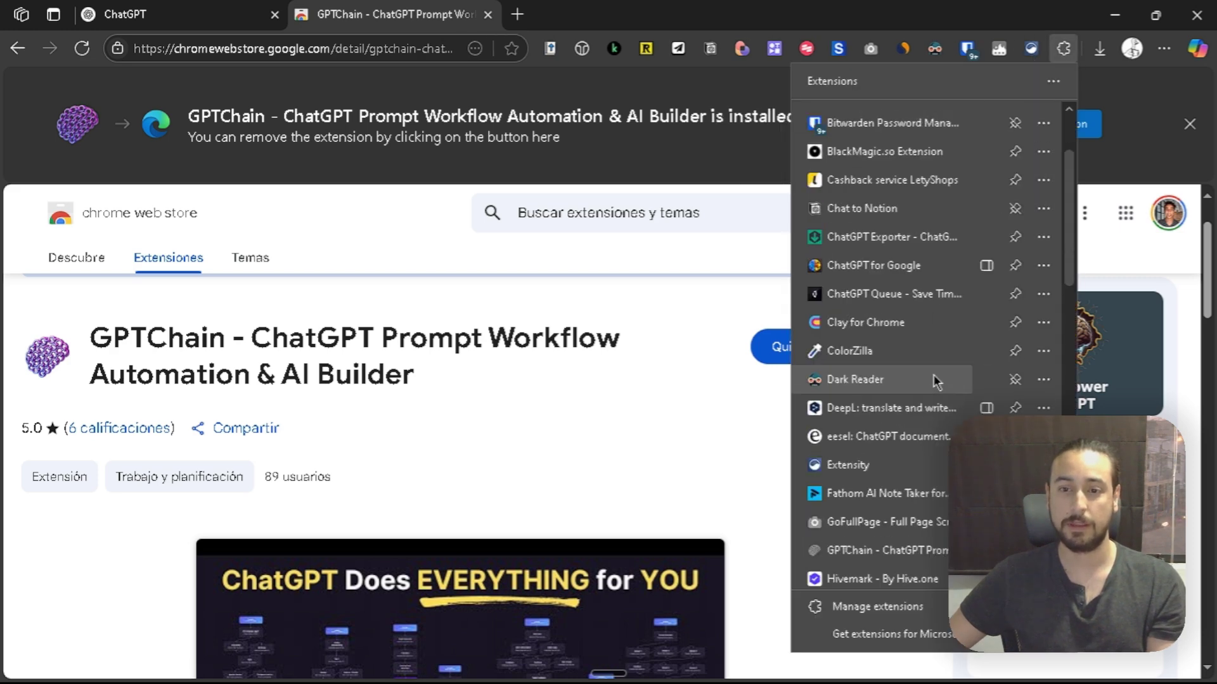
left_click(1058, 56)
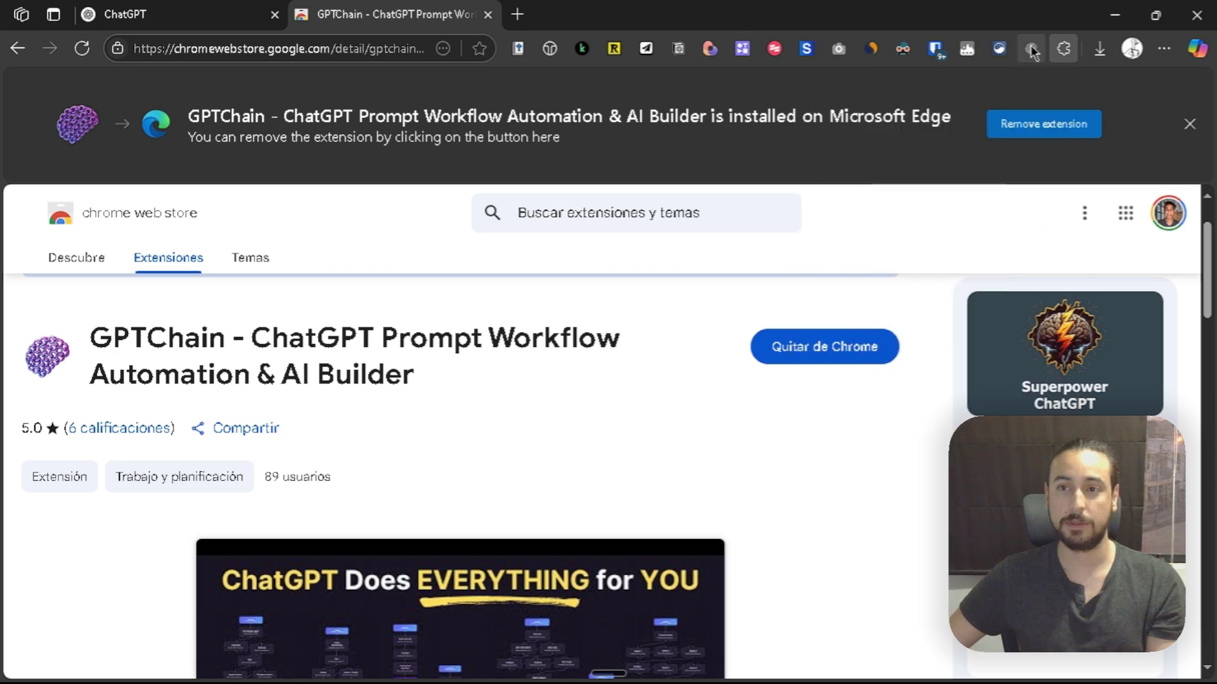
Back on ChatGPT, check the saved chatgpt.com login and open GPTChain in the sidebar.
left_click(185, 14)
left_click(923, 51)
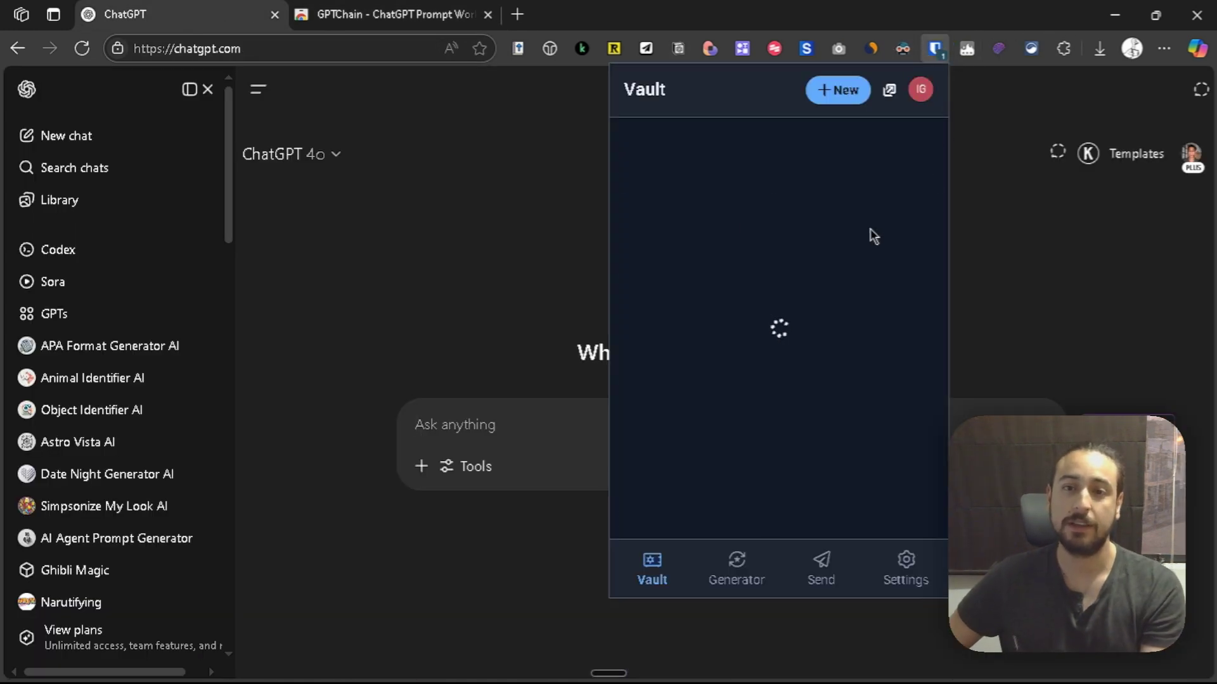
left_click(878, 263)
left_click(993, 87)
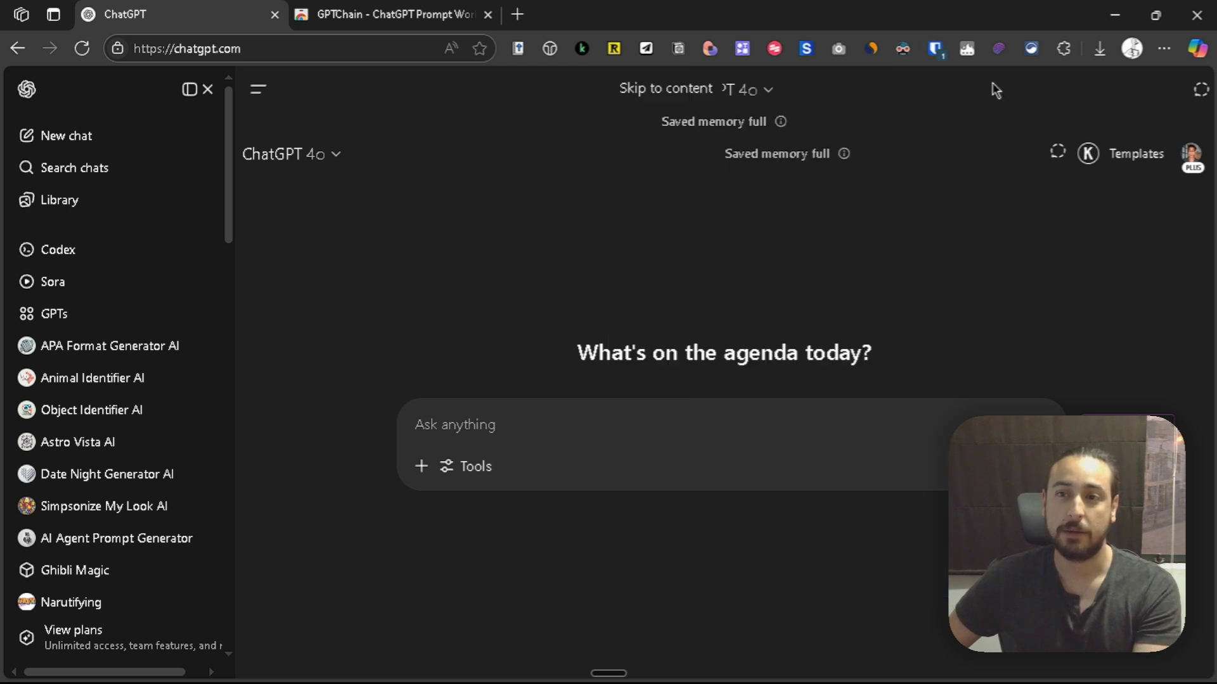
right_click(999, 49)
left_click(910, 115)
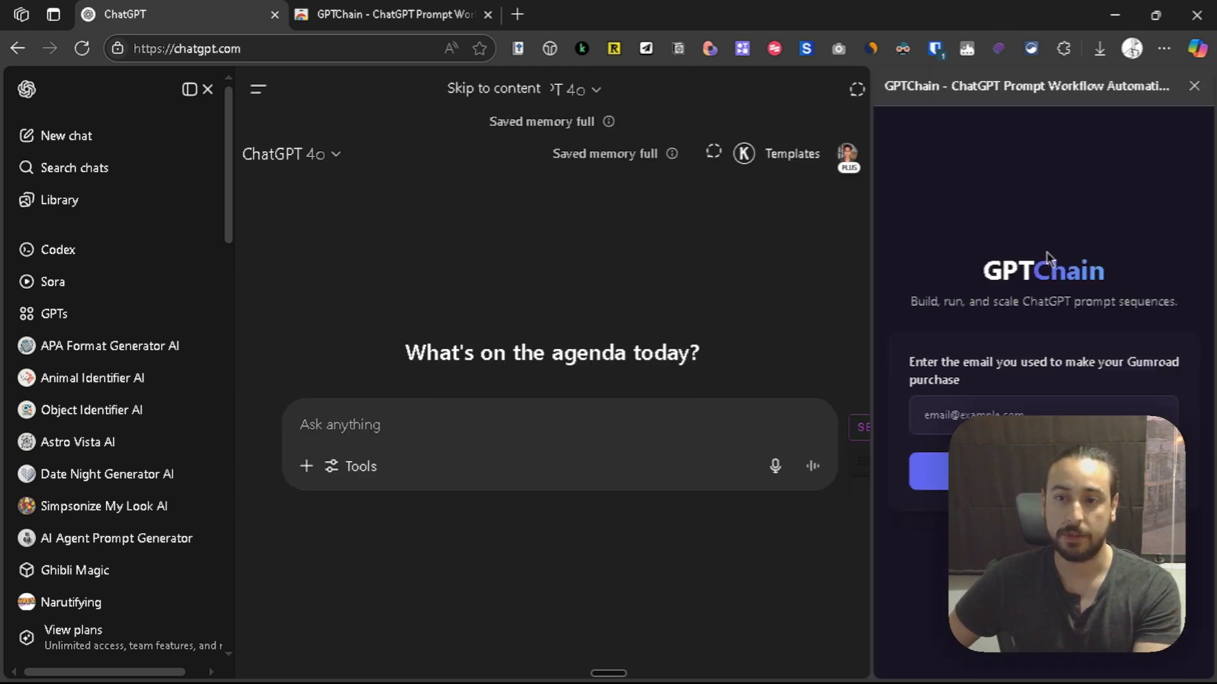
Log in to GPTChain with the purchase e-mail and the account password copied from Bitwarden.
left_click(1004, 411)
left_click(1014, 482)
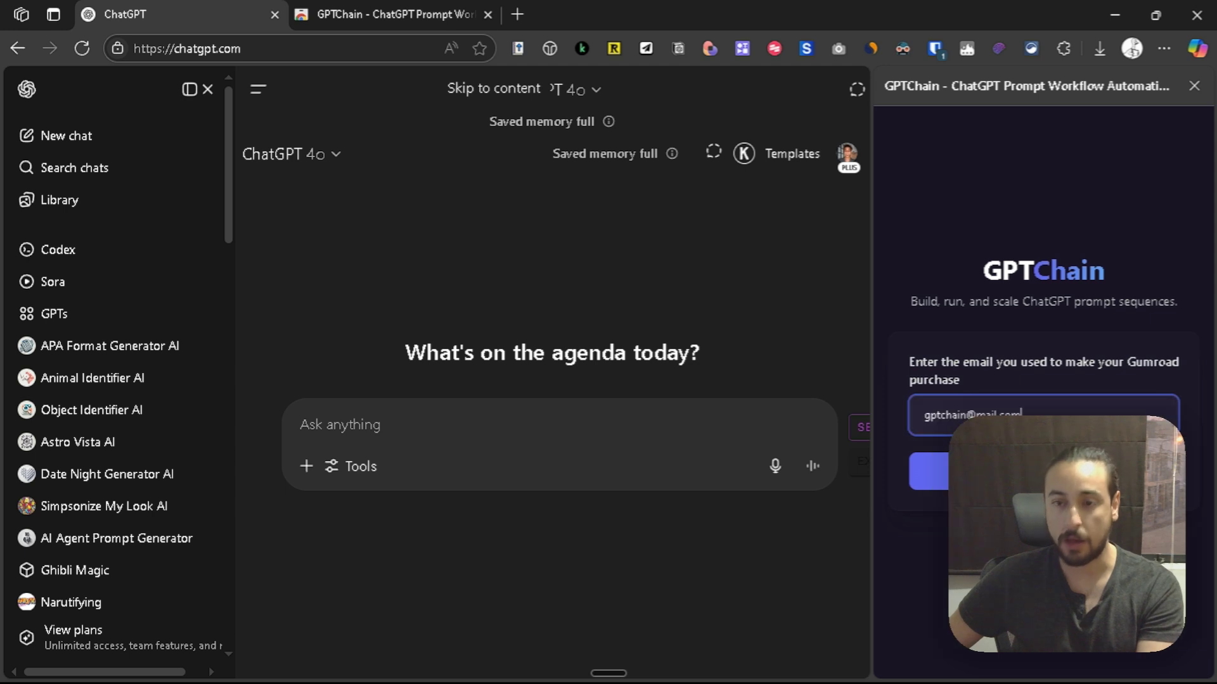
left_click(934, 50)
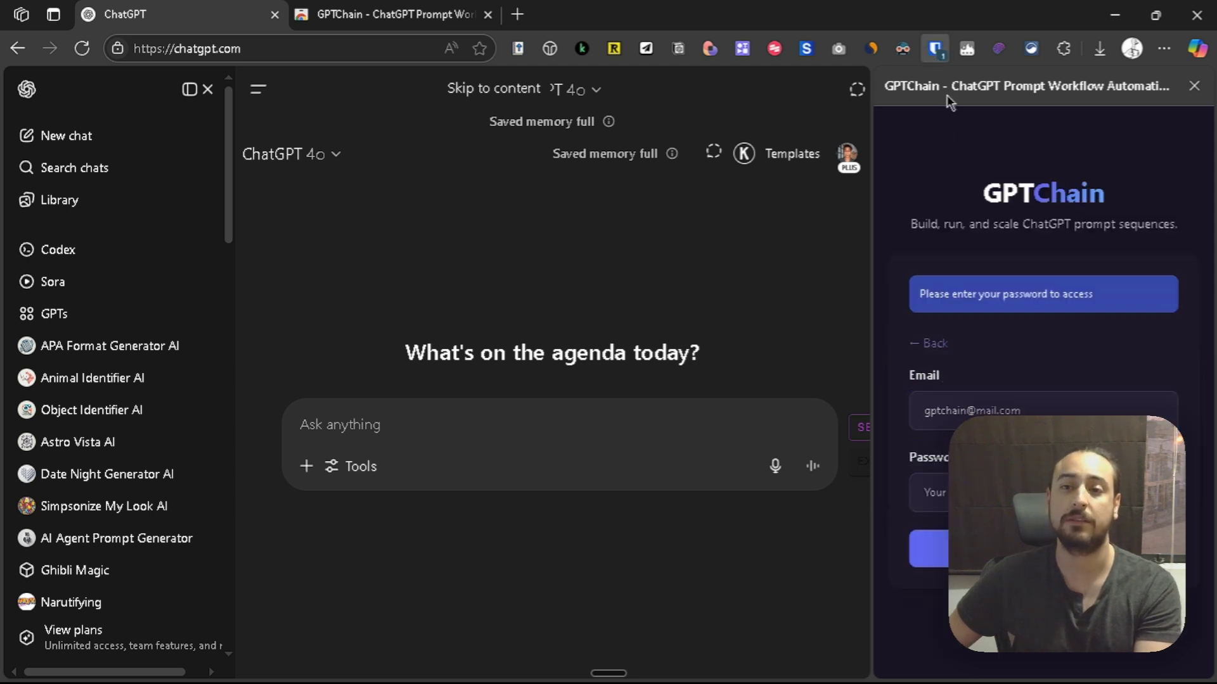
left_click(878, 263)
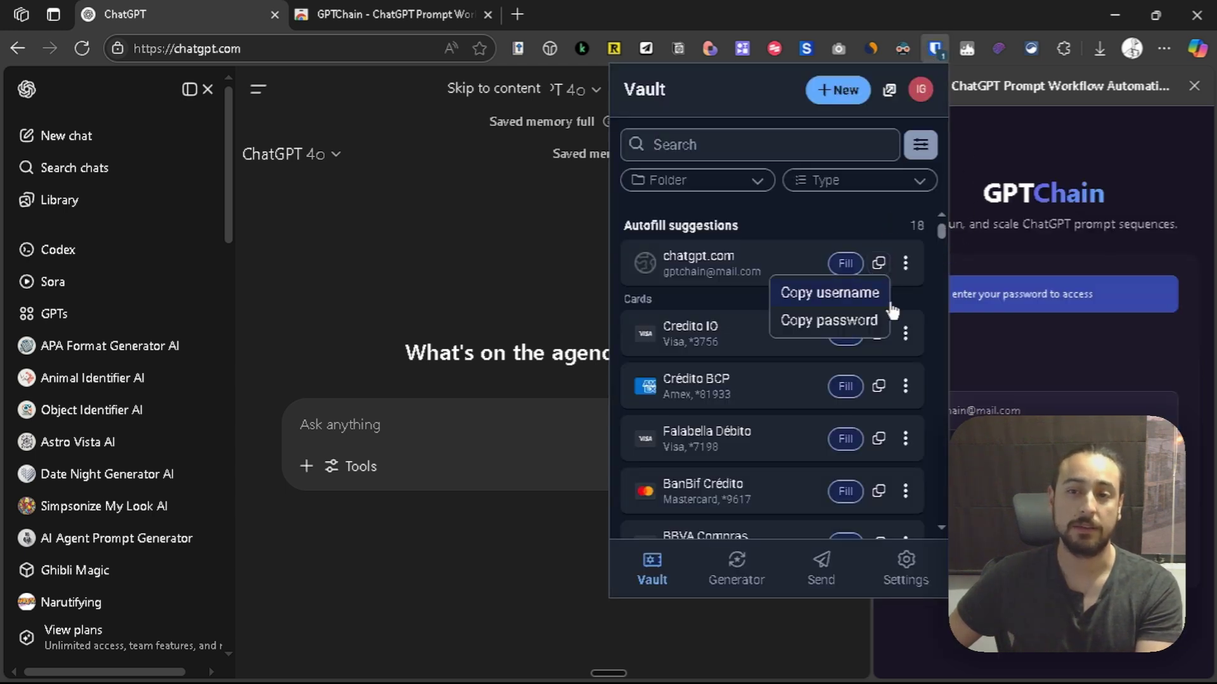
left_click(804, 321)
left_click(931, 493)
key("ctrl+v")
left_click(929, 549)
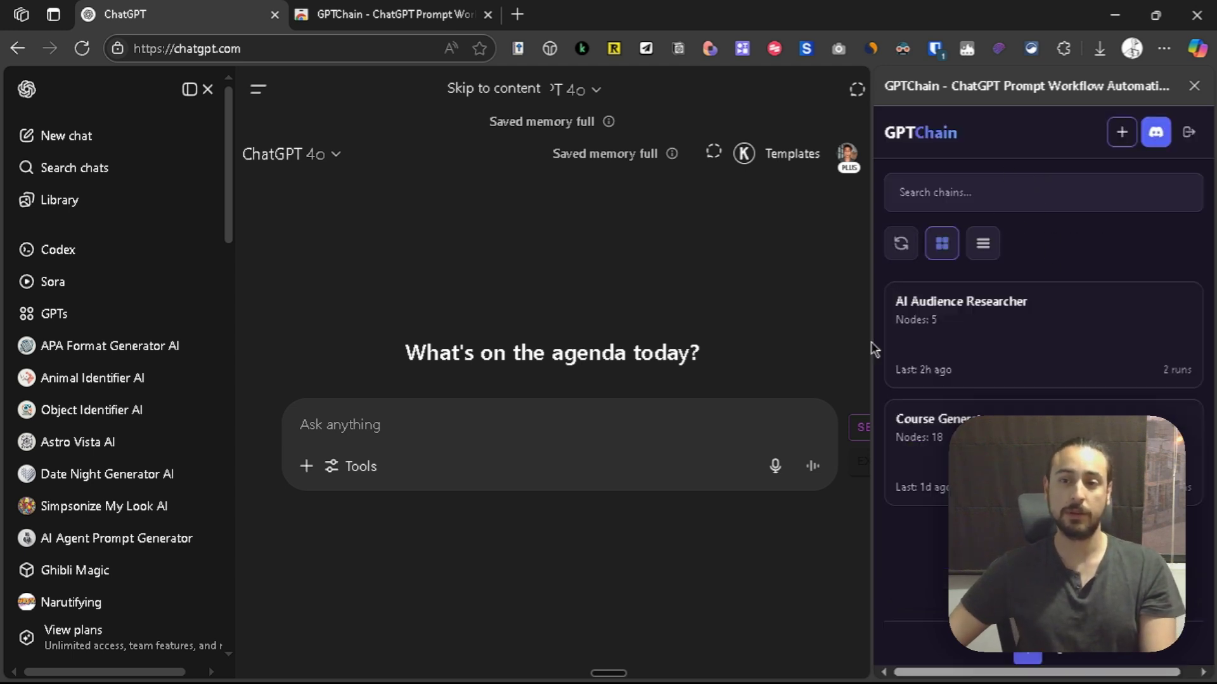
Widen the GPTChain panel to view the chains, then close it.
left_click_drag(875, 353, 680, 355)
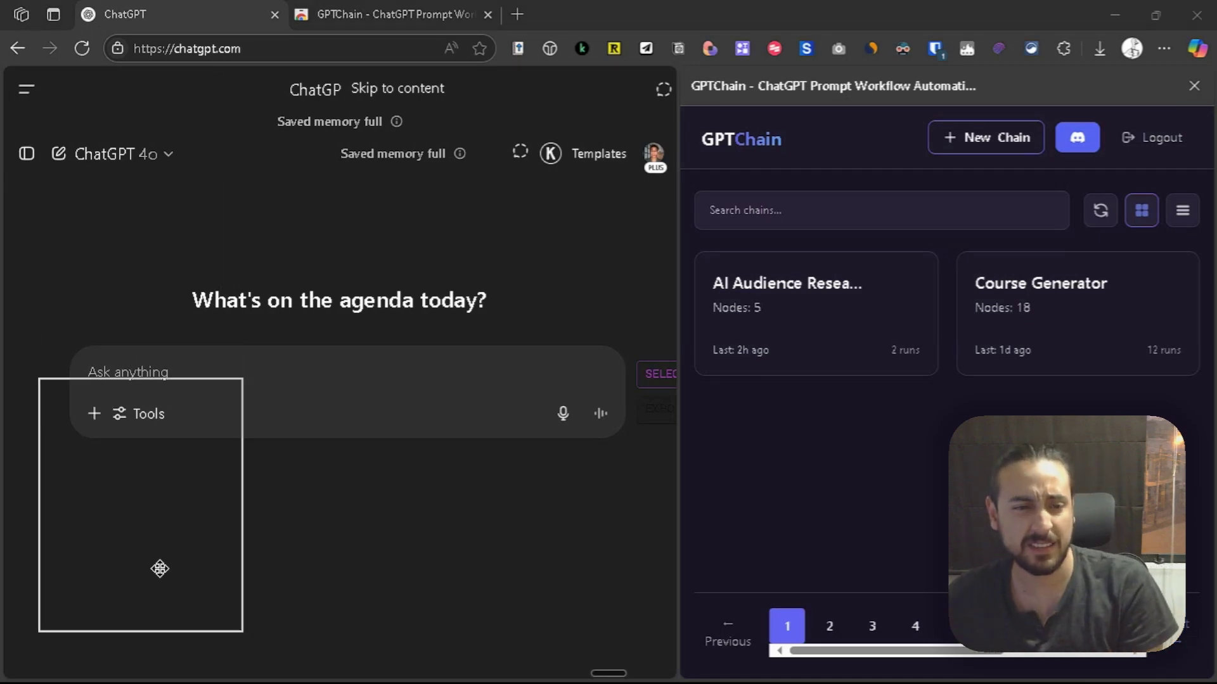
left_click(312, 367)
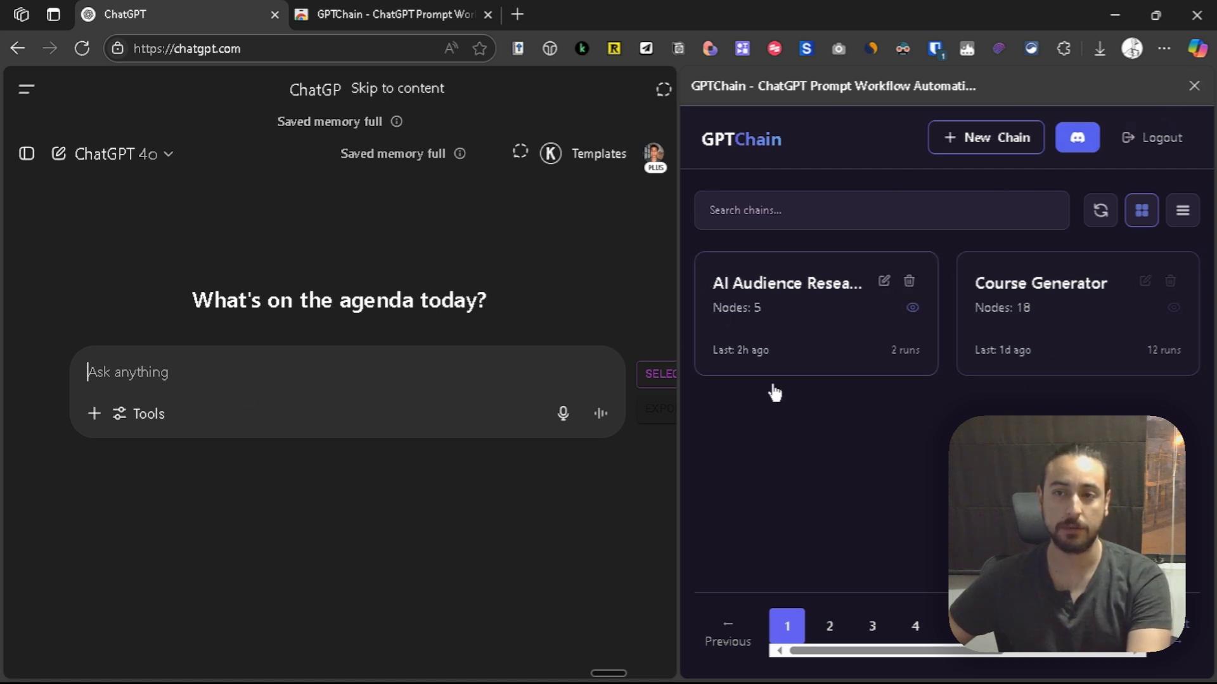
left_click(1191, 89)
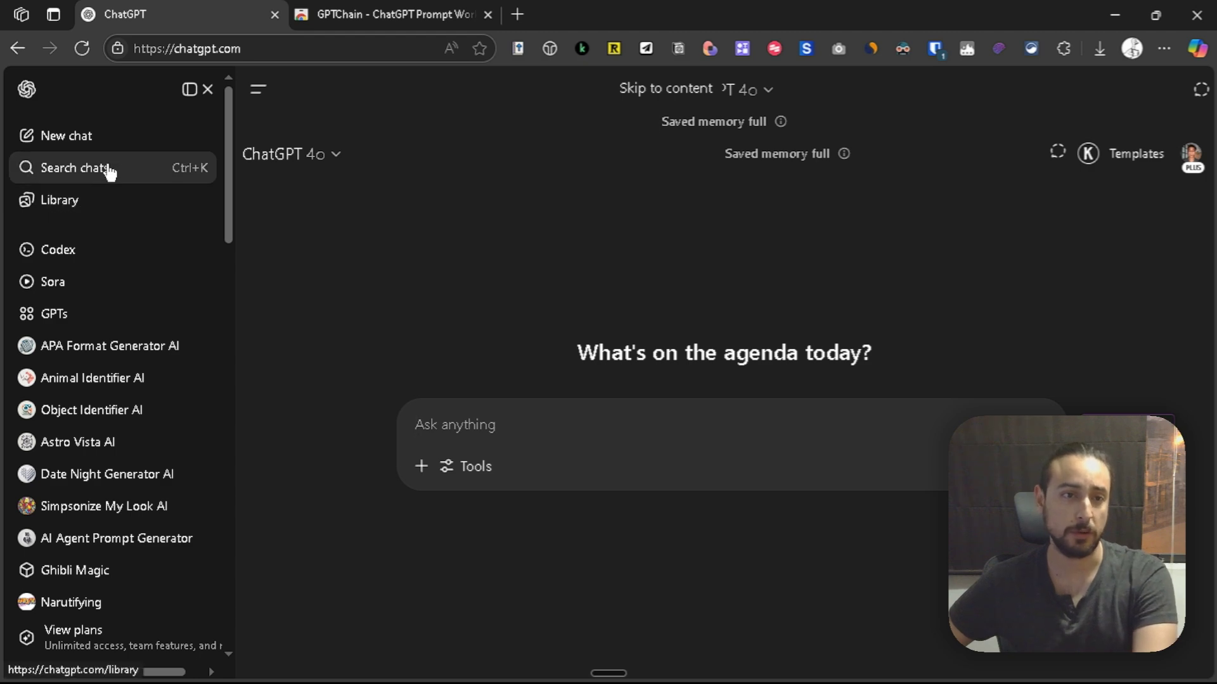
Search the GPTs for 'prompt scequence' and start a chat with Prompt Sequence Architect.
left_click(66, 313)
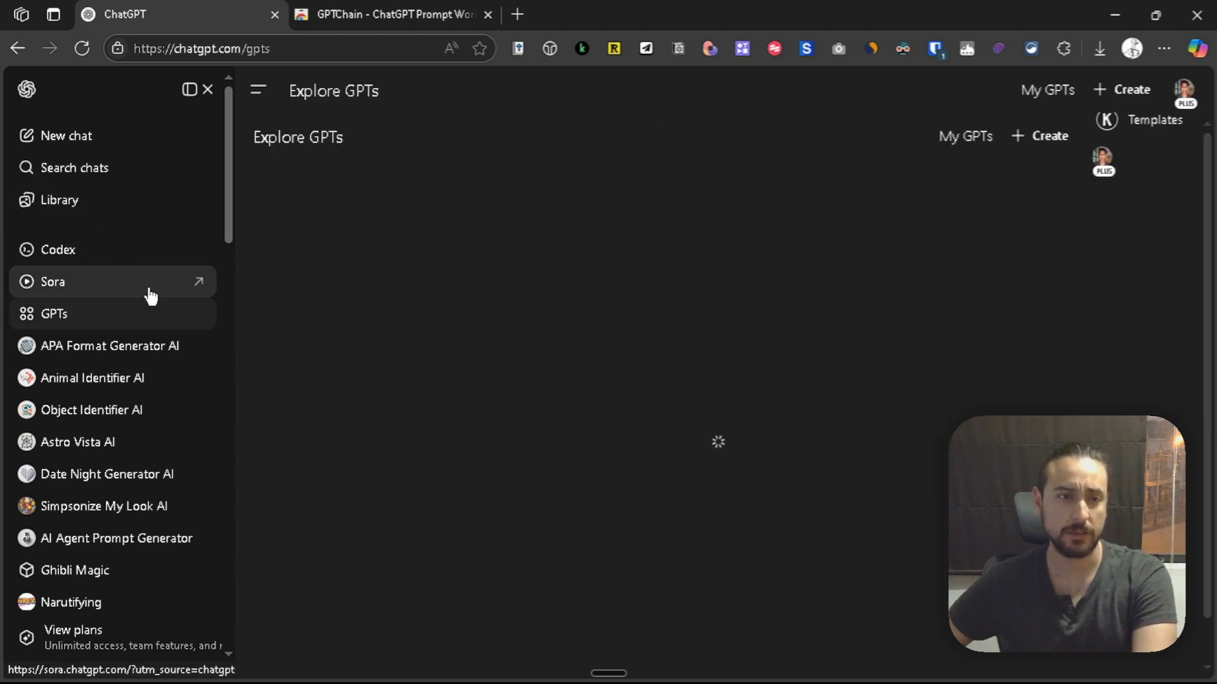
left_click(511, 278)
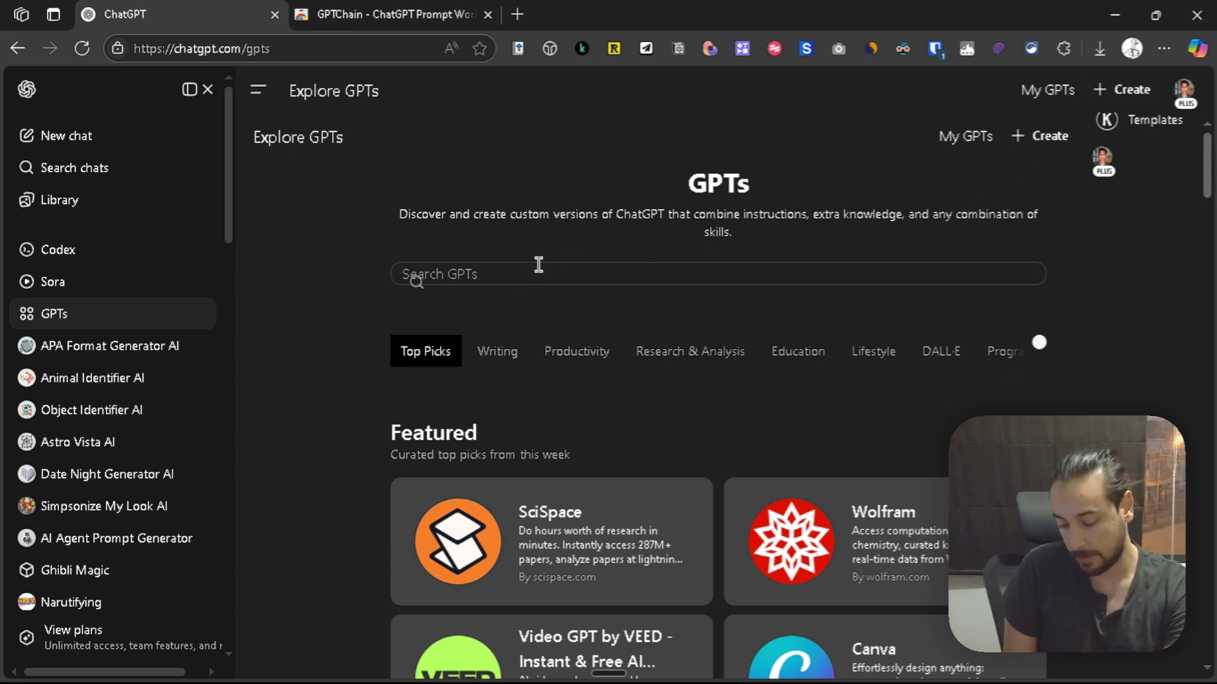
type("prompt scequence")
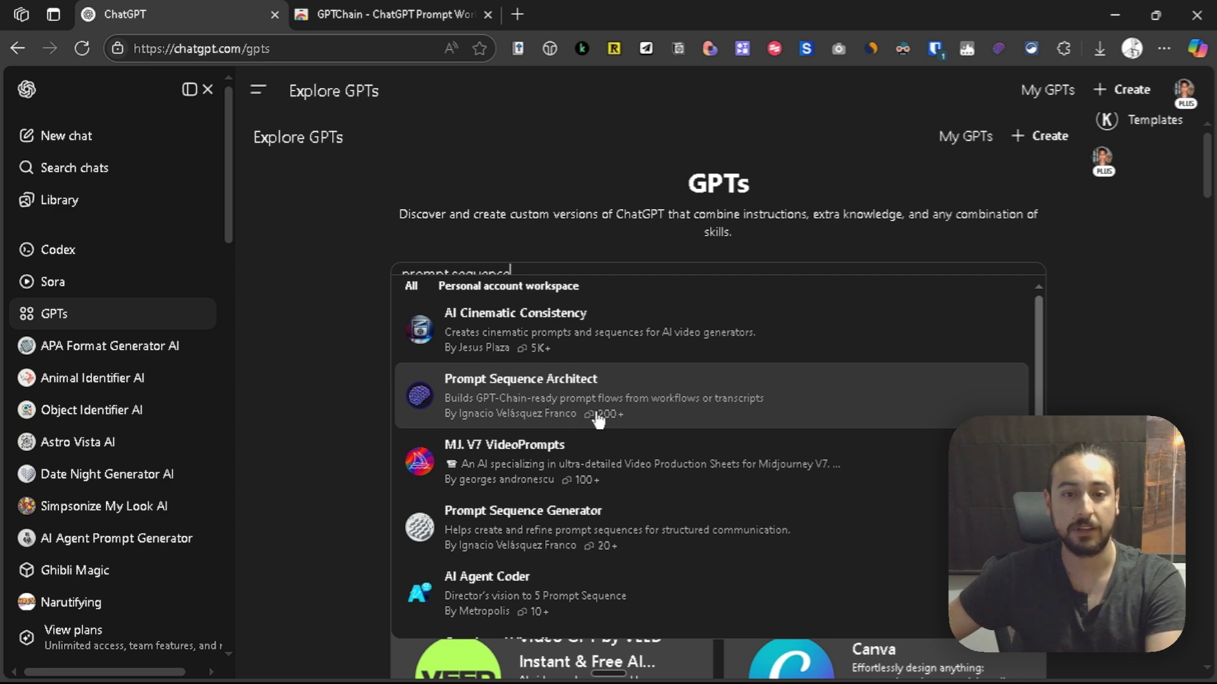
left_click(519, 395)
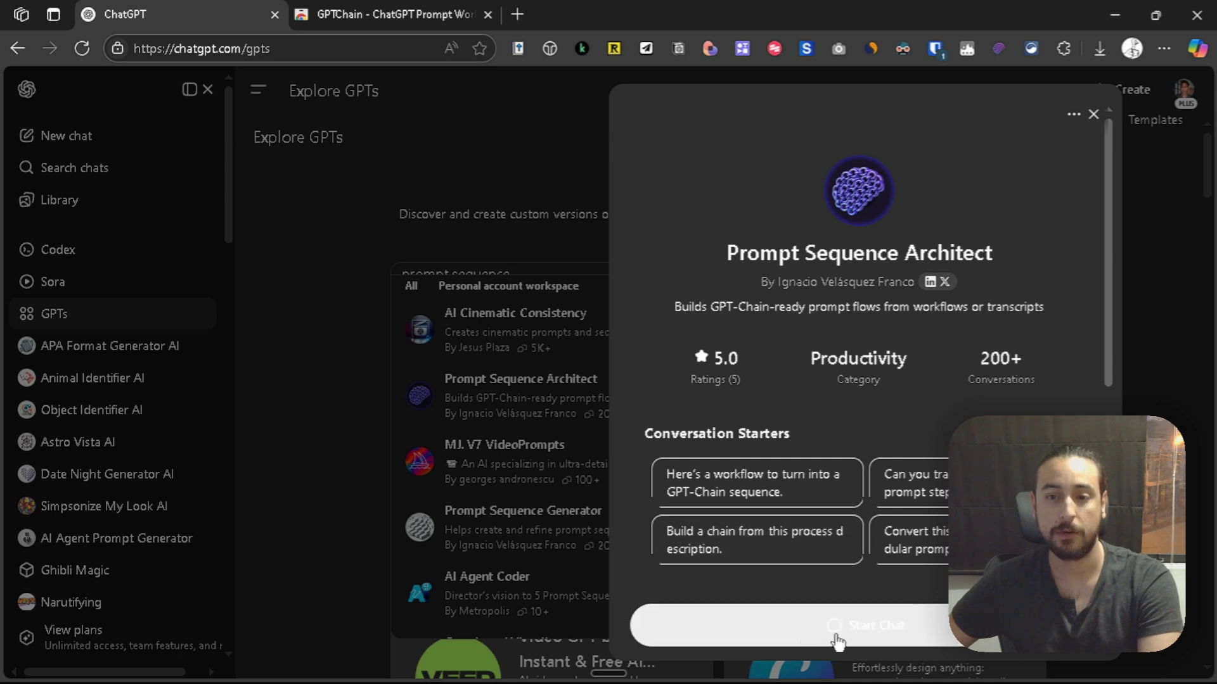
scroll(911, 484, "down", 3)
scroll(911, 483, "down", 3)
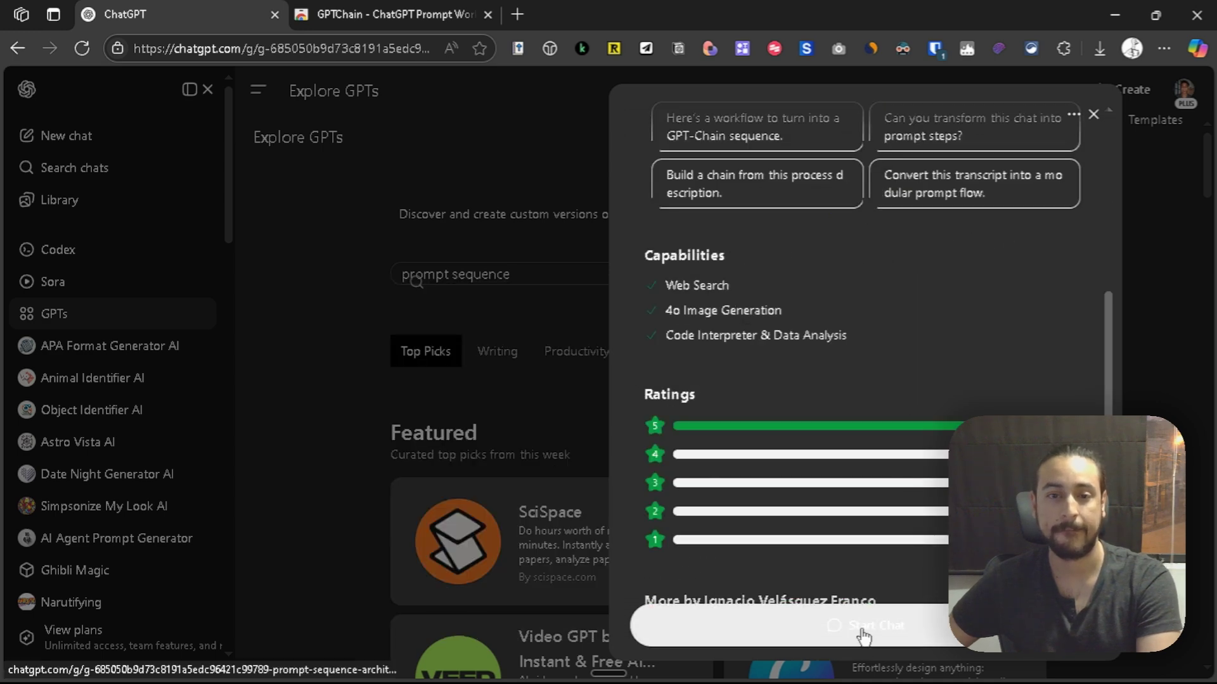
left_click(733, 610)
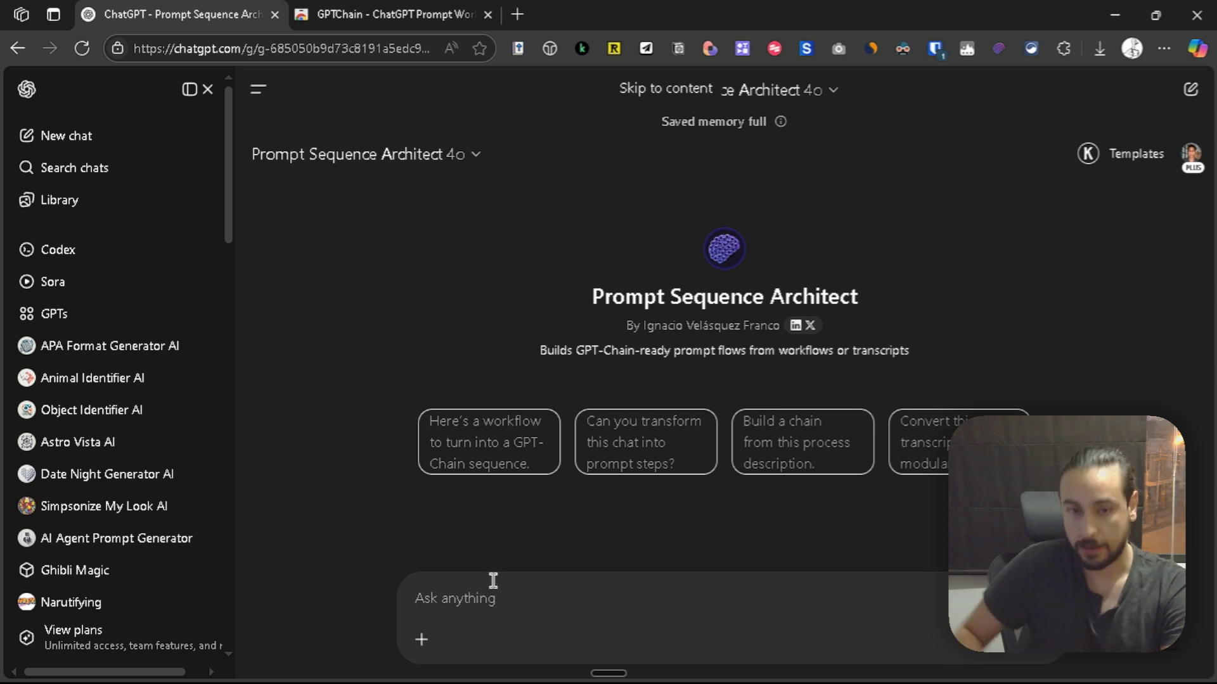
Paste the Spanish FLUJO MULTIPLAT workflow description and add a line 'dO IN ENGLISH'.
key("ctrl+v")
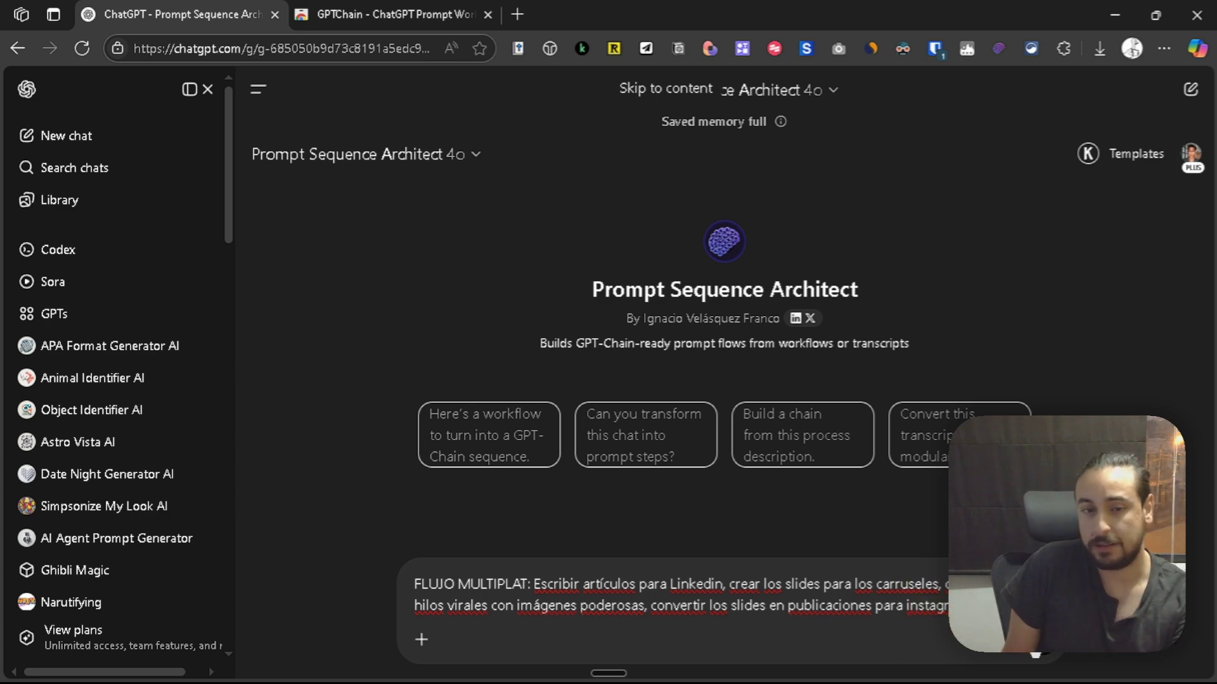
key("shift+Return")
key("shift+Return")
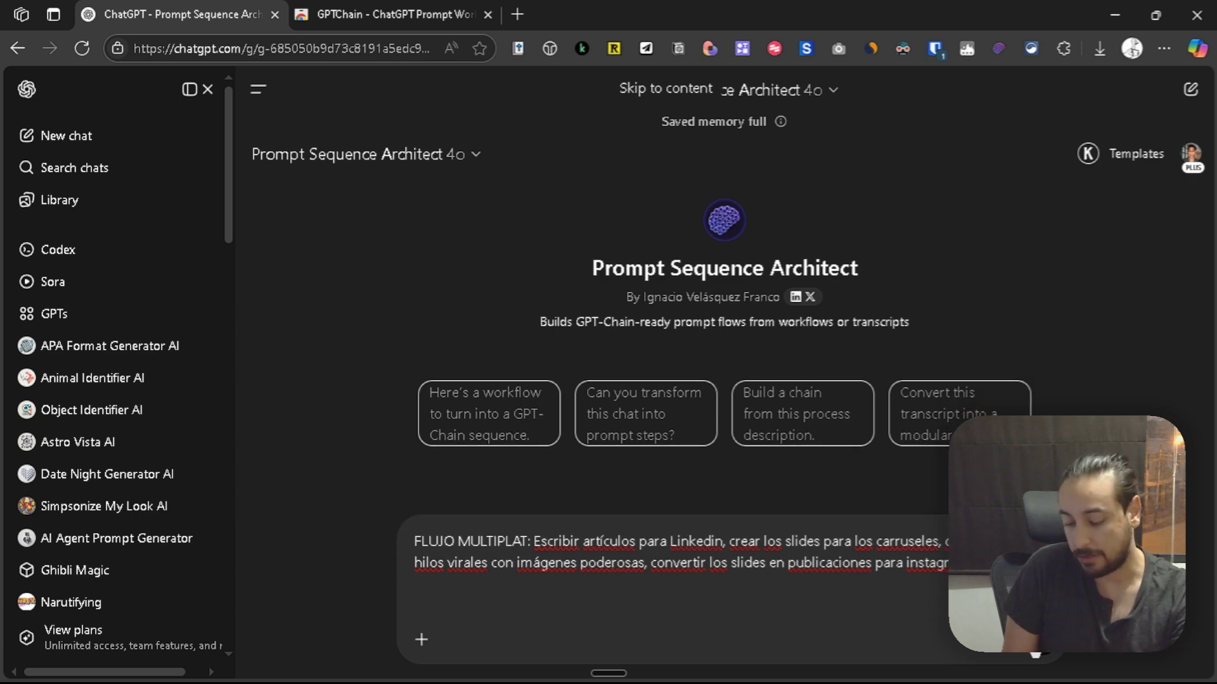
type("dO IN ENGLISH")
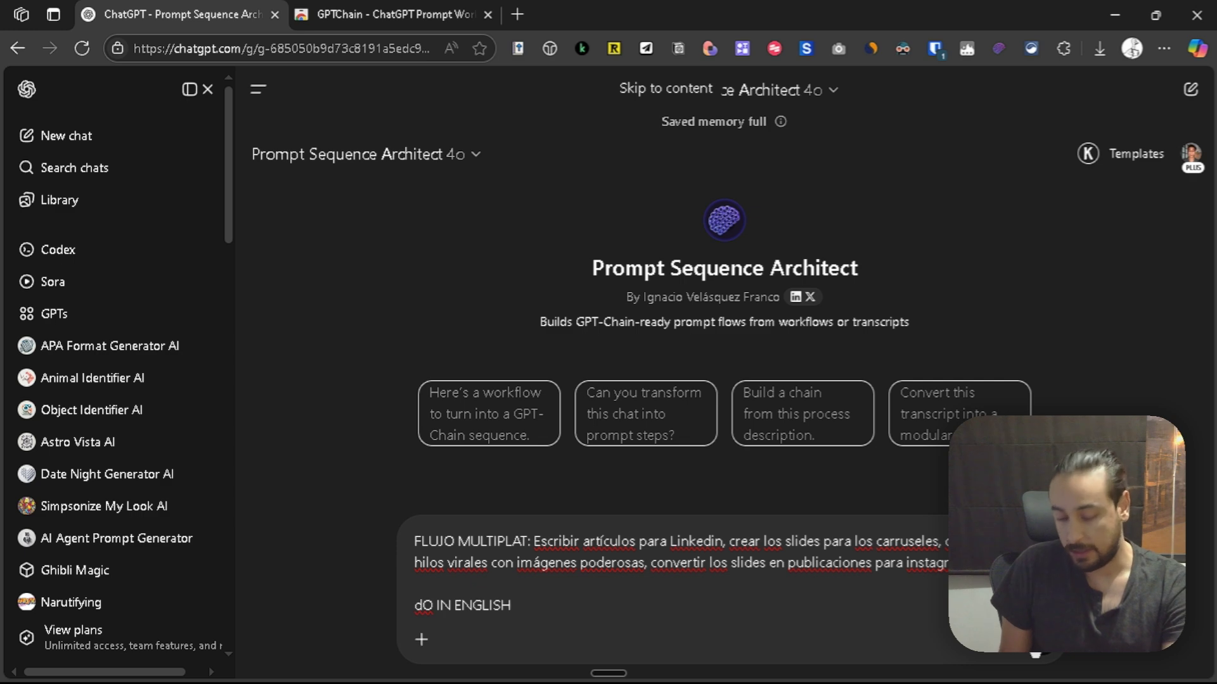
Send the workflow request and read the reply's Interpretation section.
key("Return")
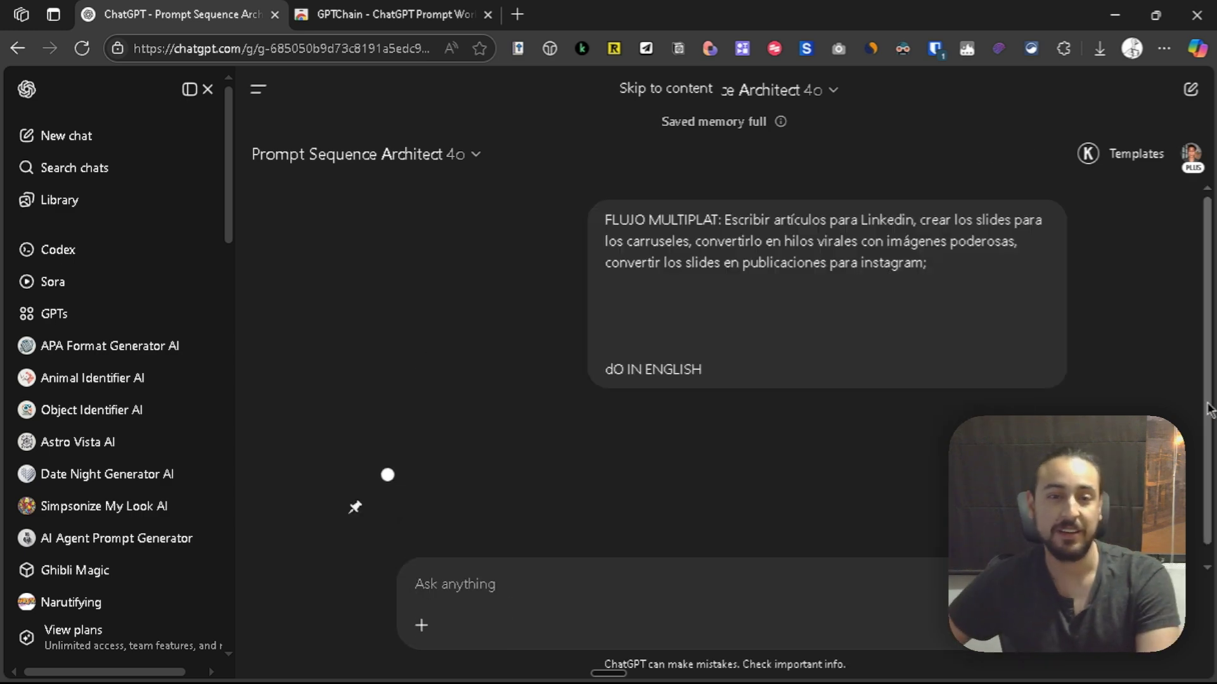
scroll(640, 375, "down", 4)
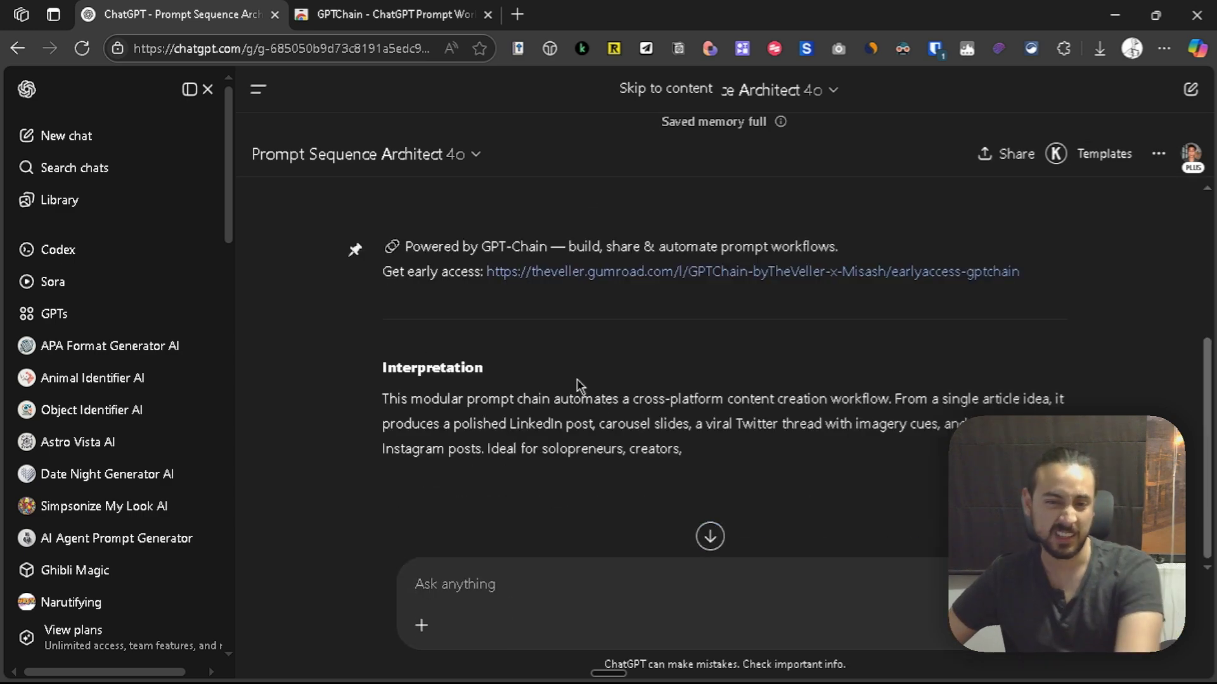
scroll(579, 380, "down", 3)
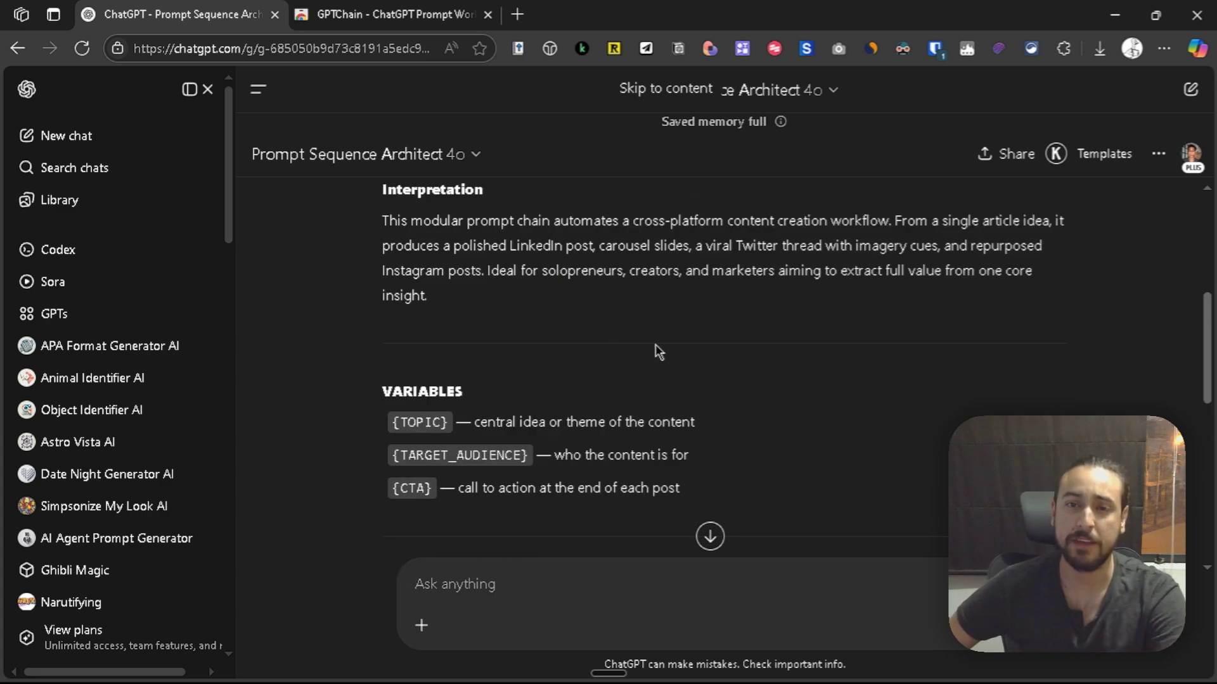
scroll(515, 322, "up", 3)
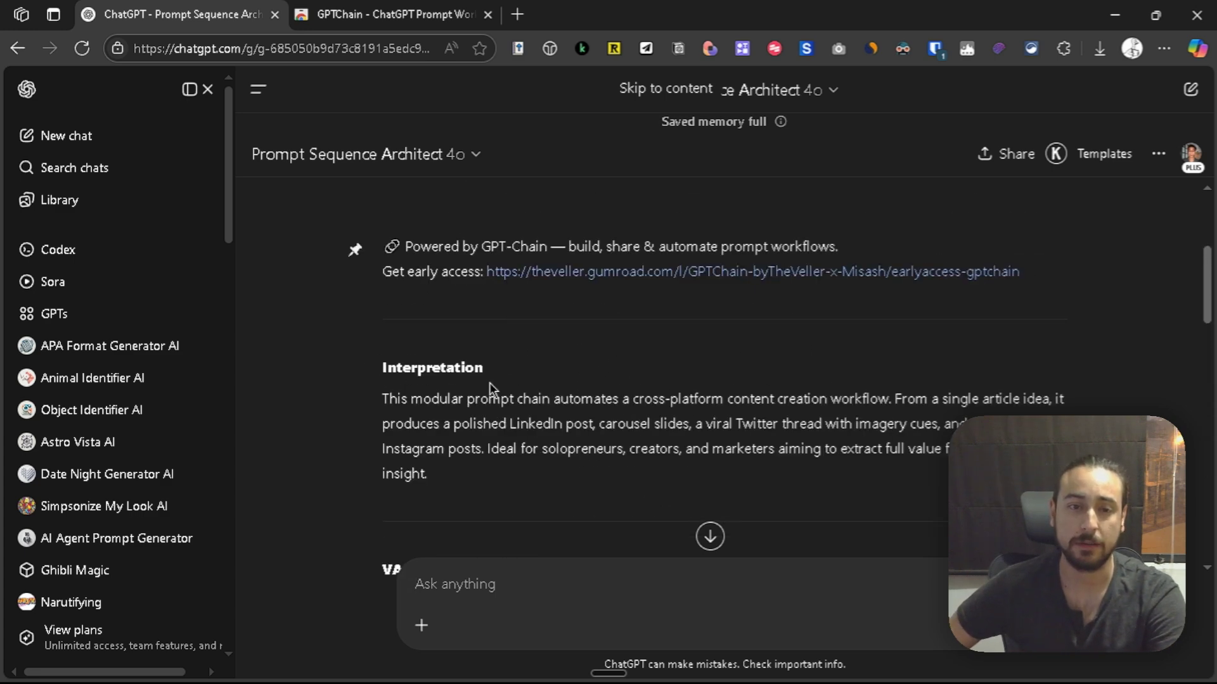
scroll(492, 385, "down", 2)
scroll(634, 336, "down", 3)
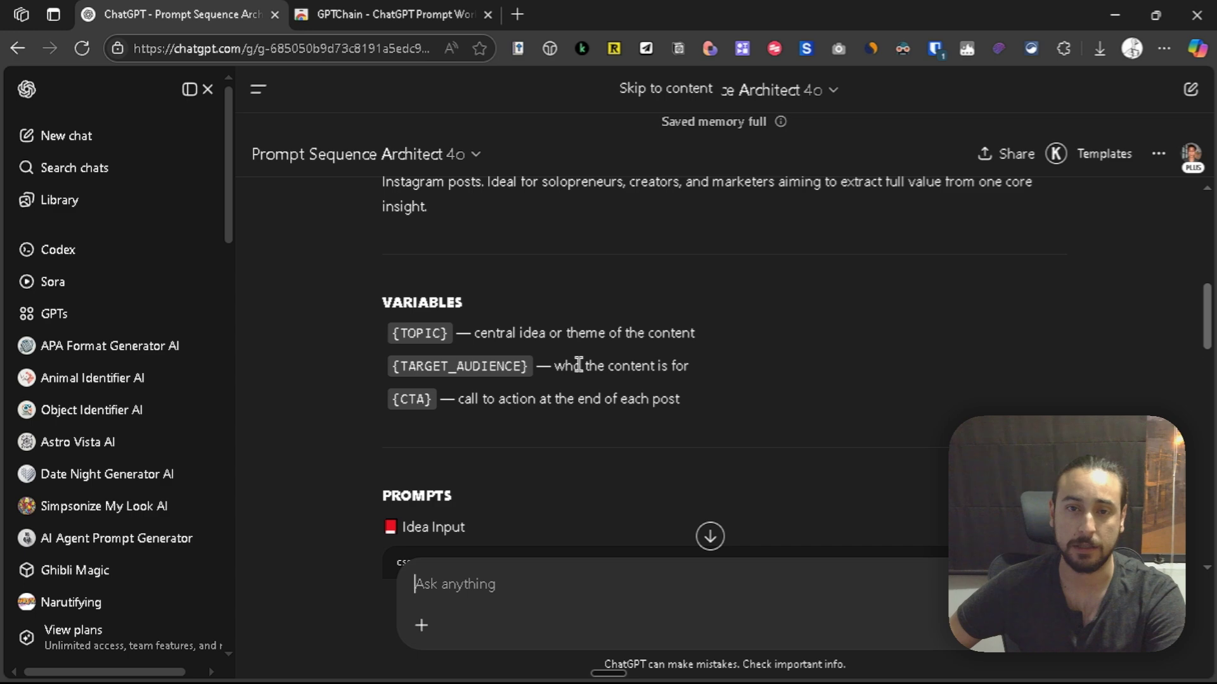
scroll(418, 272, "up", 2)
left_click_drag(382, 235, 896, 299)
left_click(895, 301)
Review the VARIABLES and PROMPTS sections, highlighting the Idea Input step.
scroll(766, 348, "down", 4)
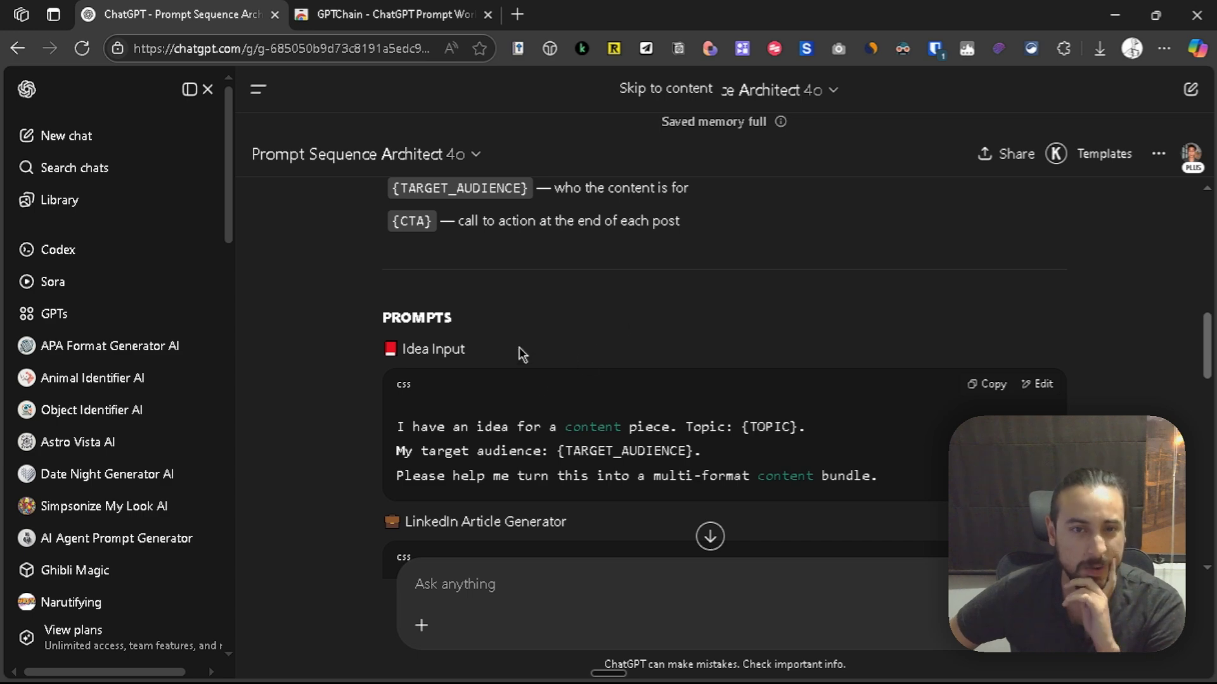
scroll(526, 314, "up", 3)
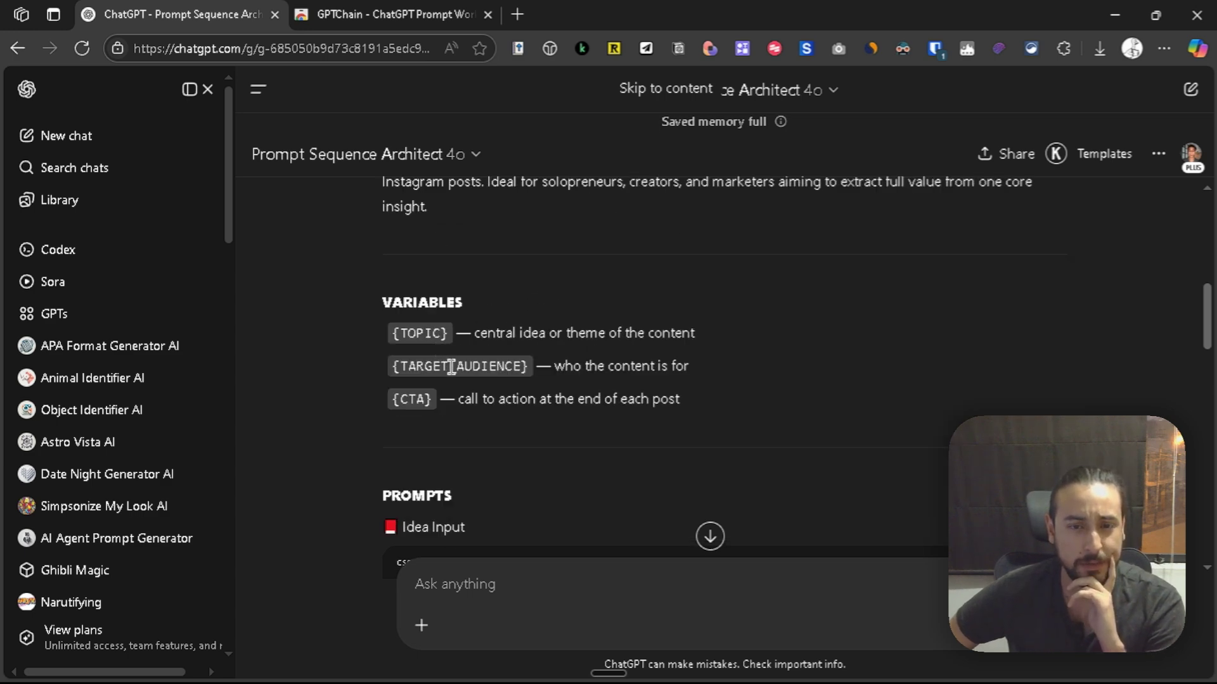
scroll(453, 367, "down", 4)
scroll(454, 330, "up", 2)
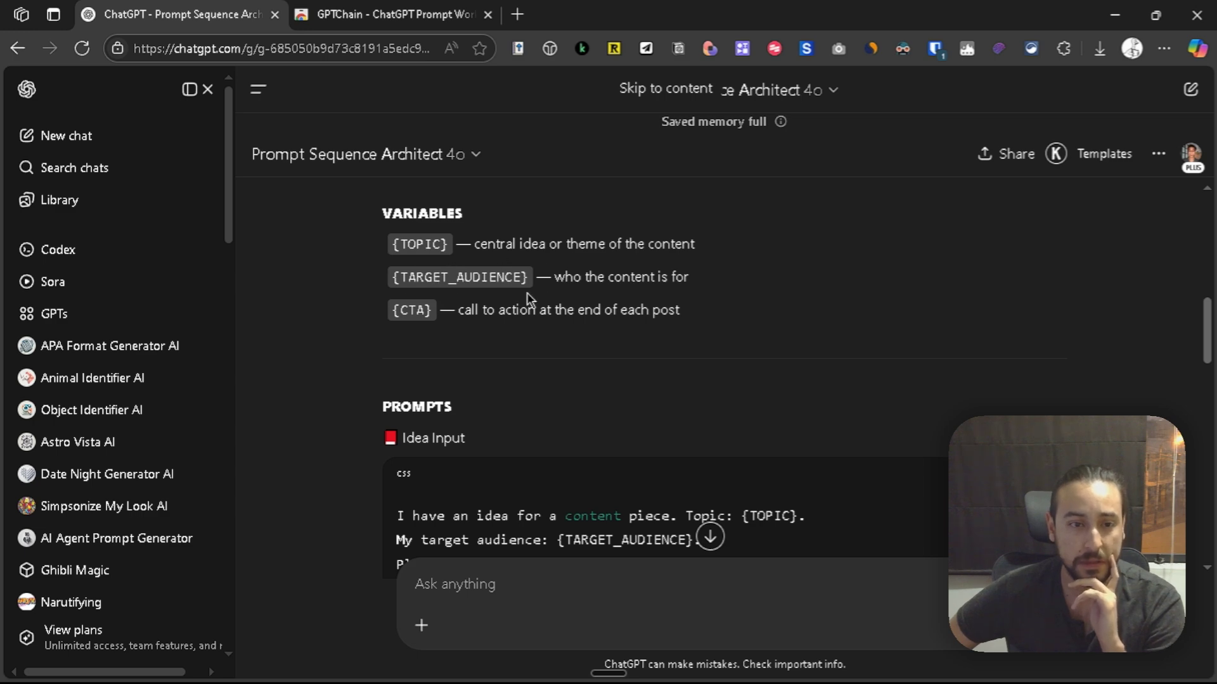
scroll(527, 297, "down", 4)
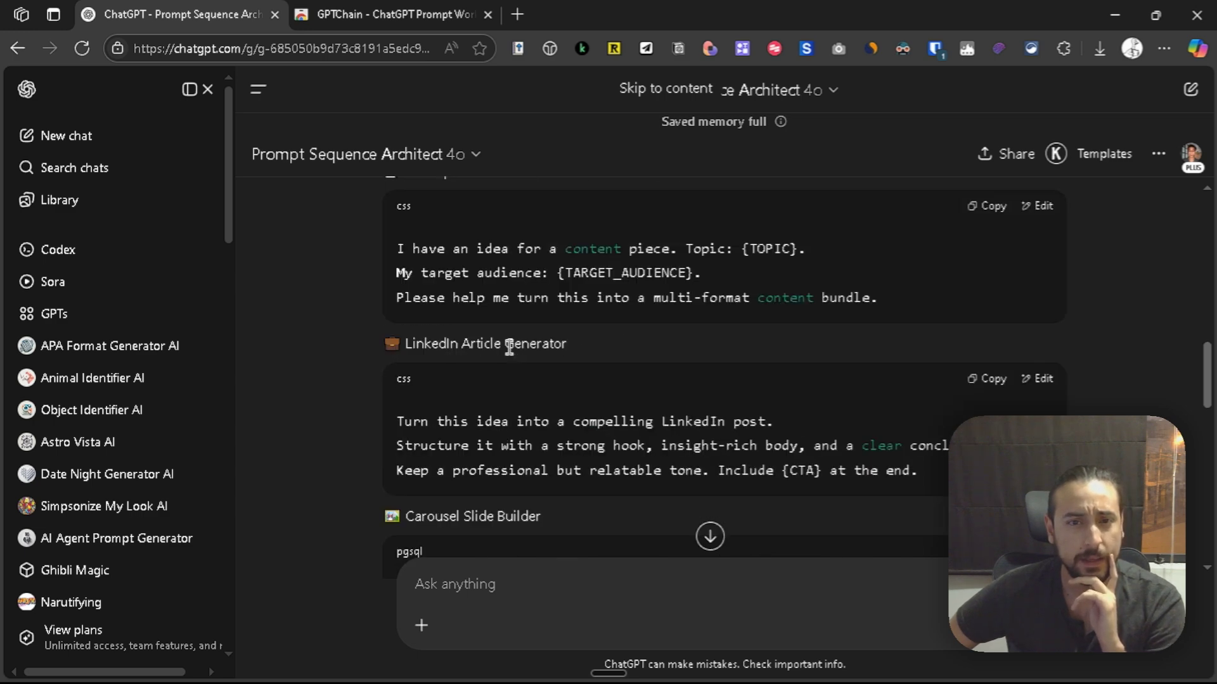
scroll(509, 347, "up", 1)
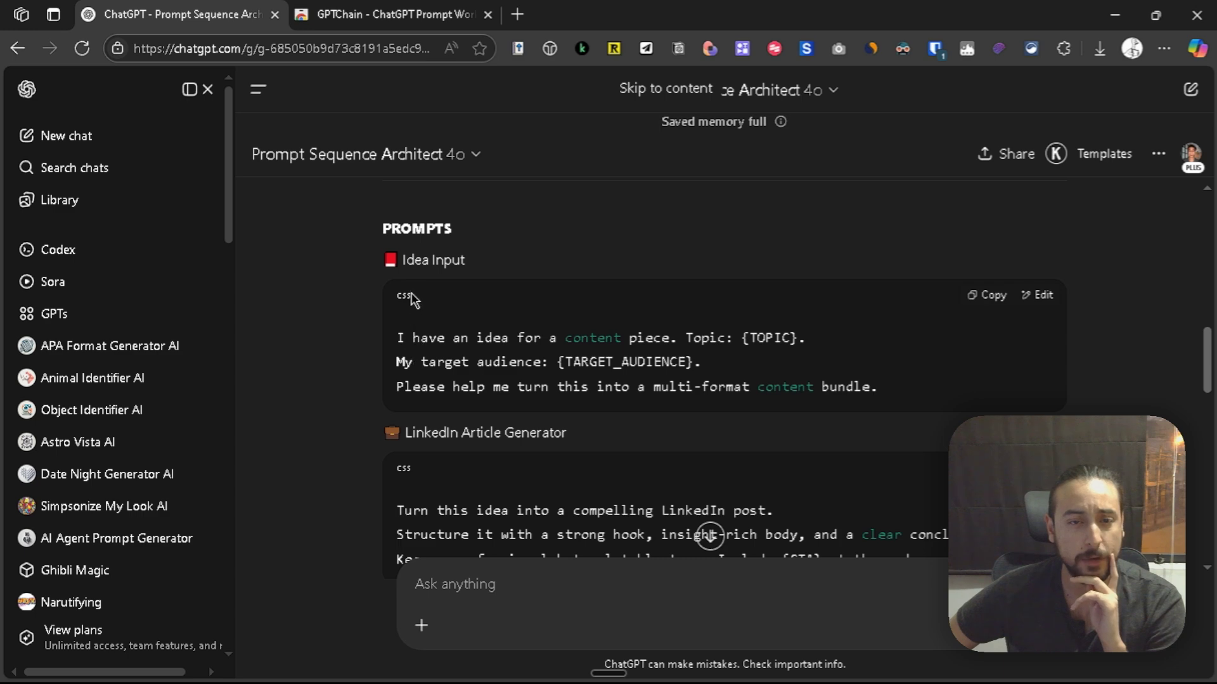
left_click_drag(365, 268, 495, 272)
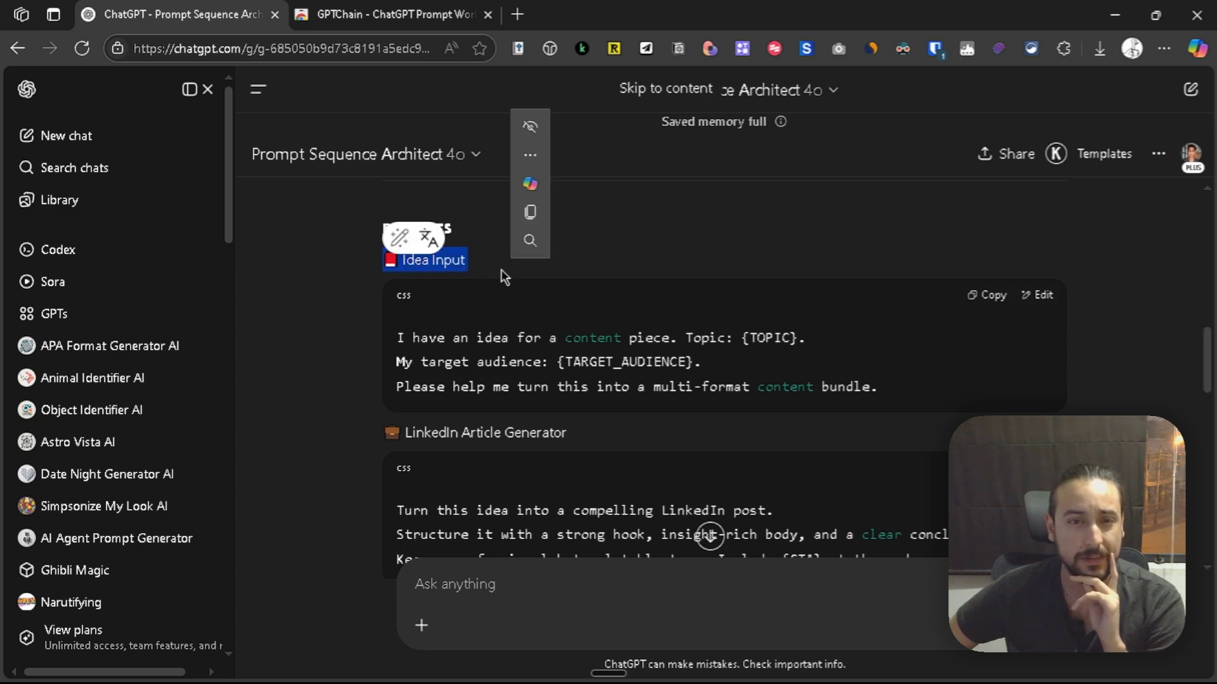
left_click(324, 274)
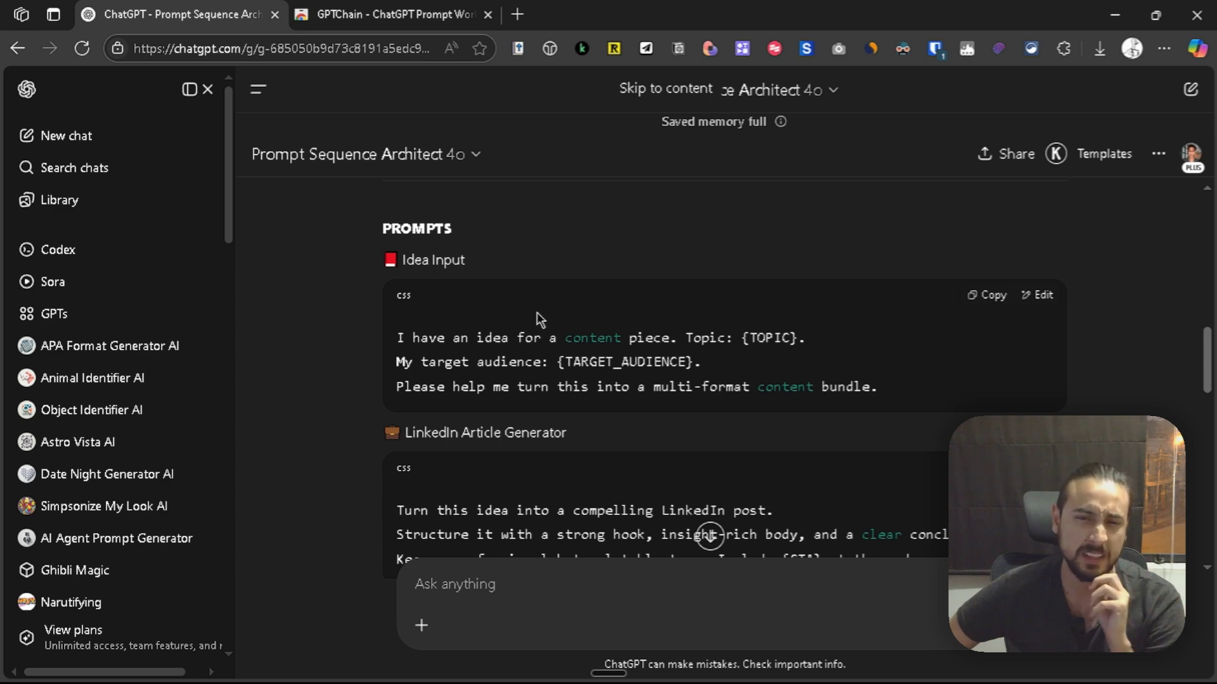
scroll(582, 418, "down", 1)
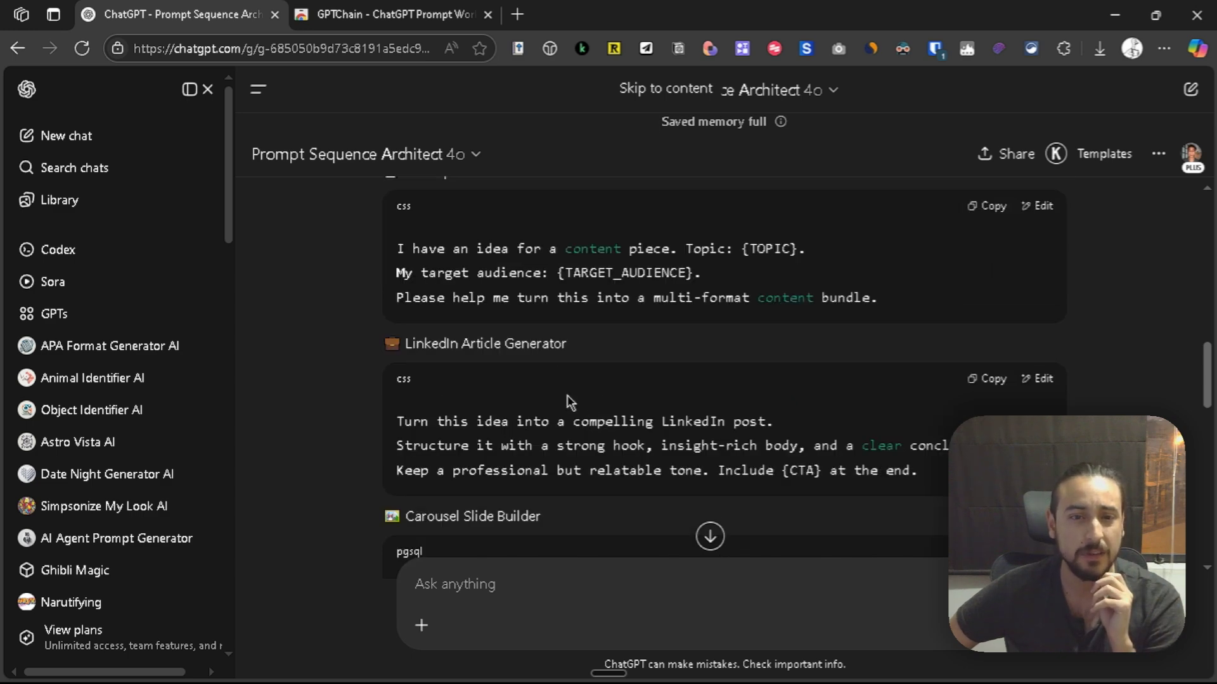
scroll(537, 380, "down", 1)
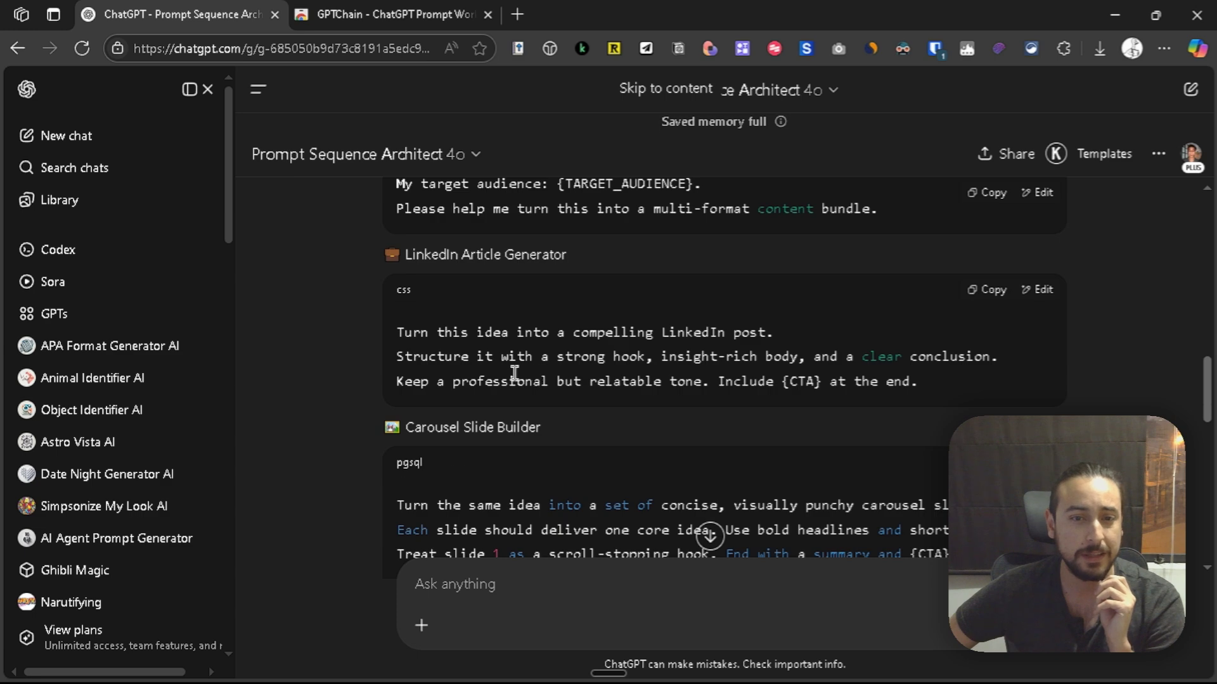
scroll(420, 415, "down", 3)
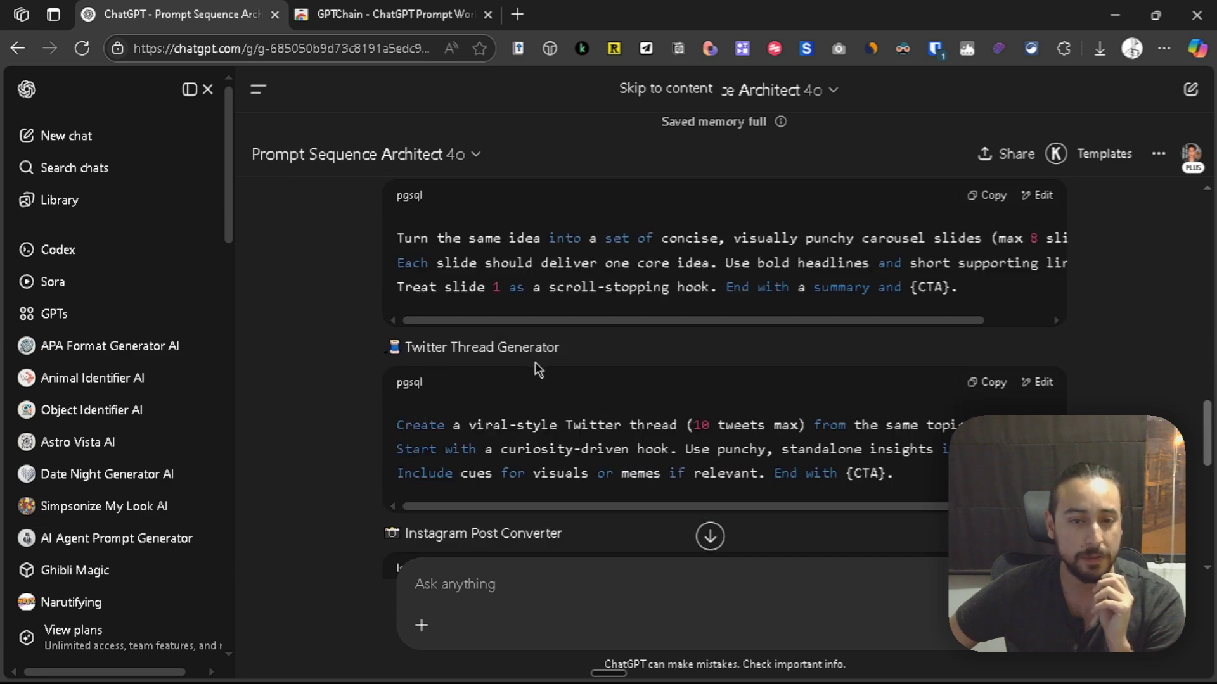
scroll(445, 398, "down", 6)
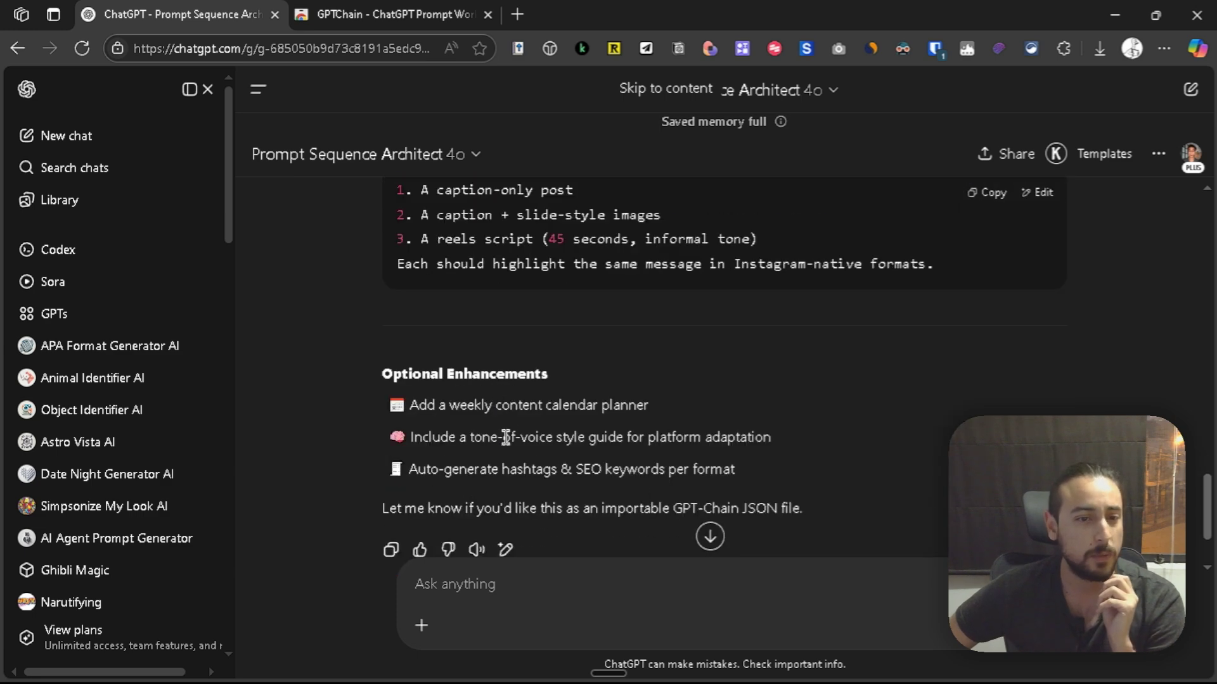
scroll(505, 437, "up", 12)
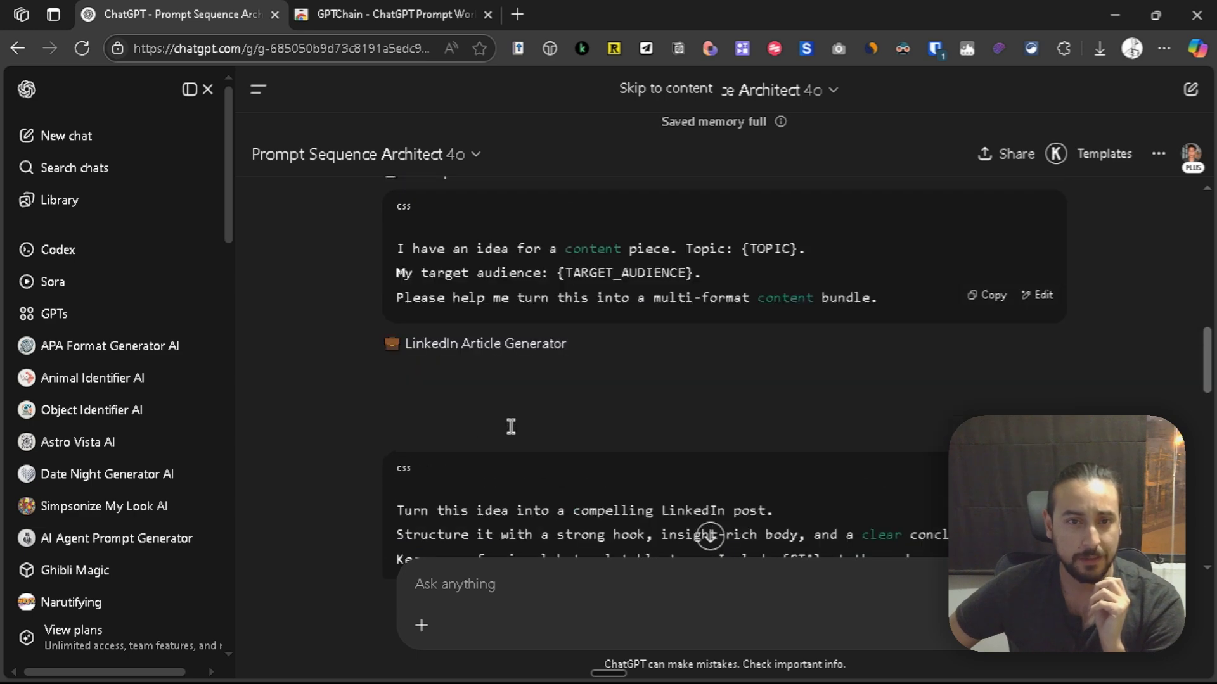
scroll(511, 426, "up", 5)
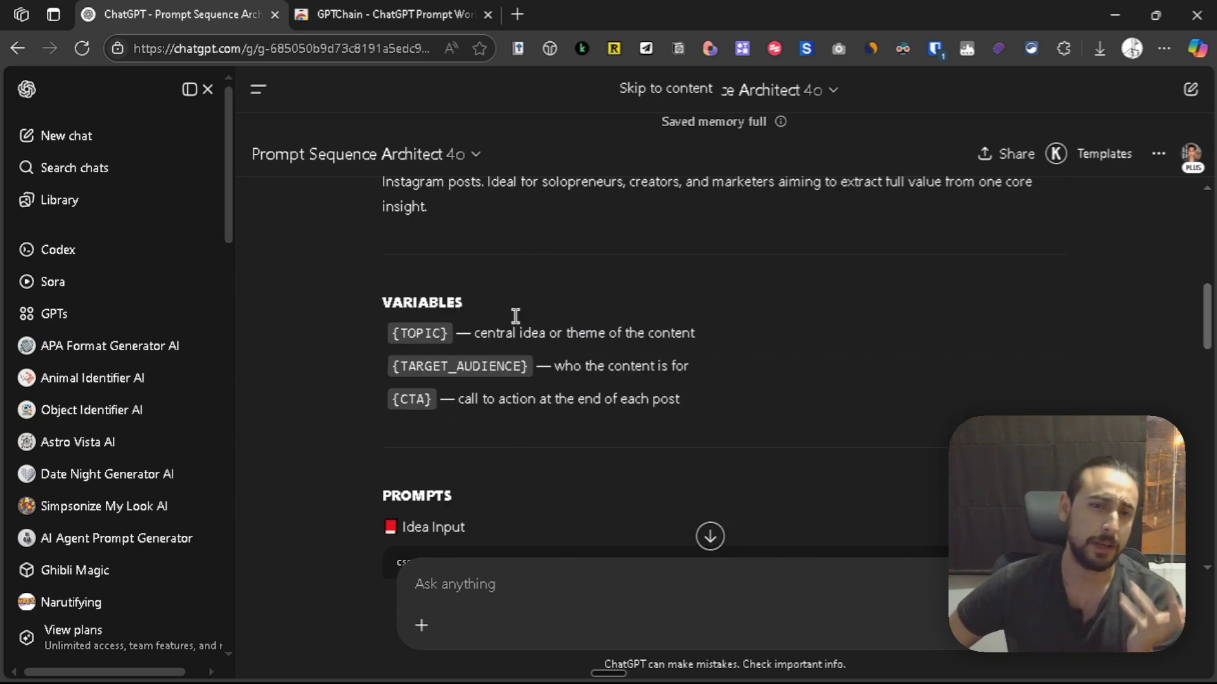
Ask the GPT: 'Impove it by adding some extra nodes for other channels'.
left_click(490, 582)
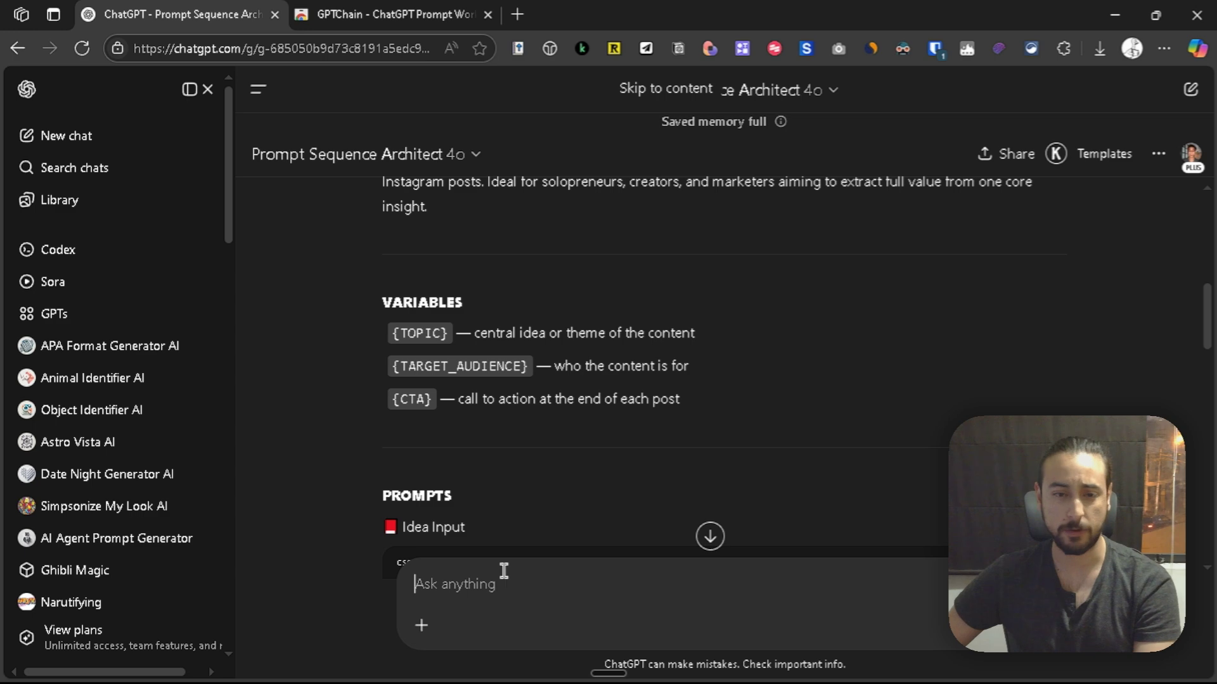
type("Impo")
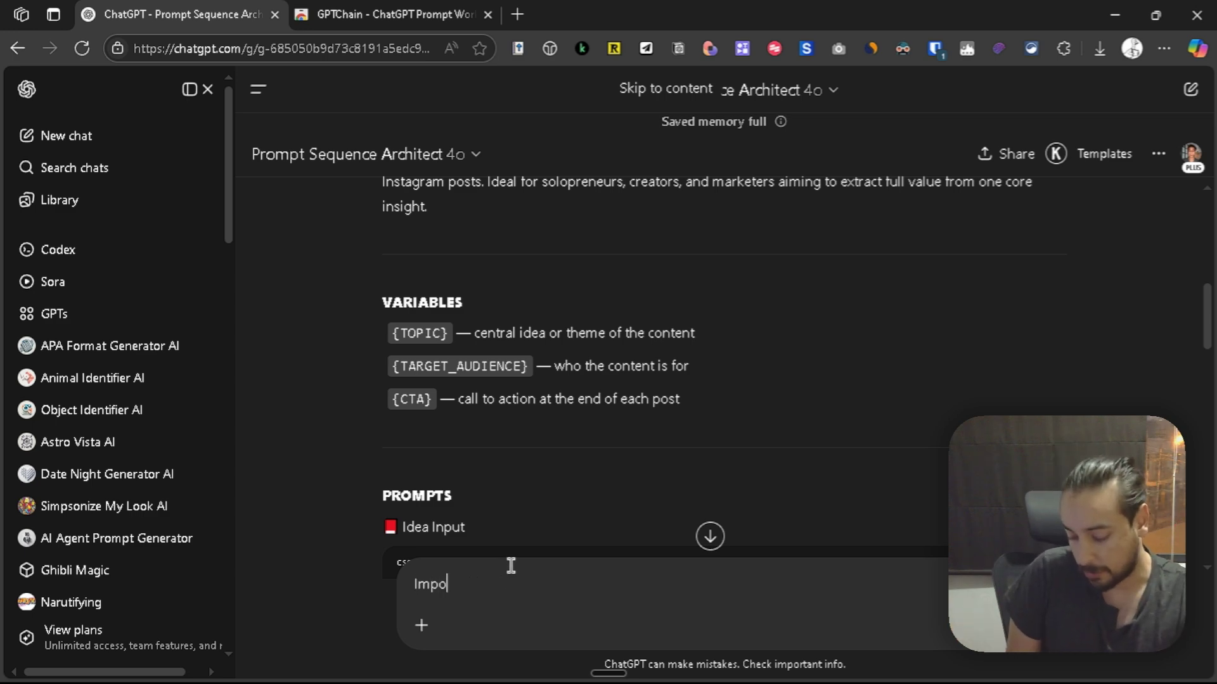
type("ve it by ")
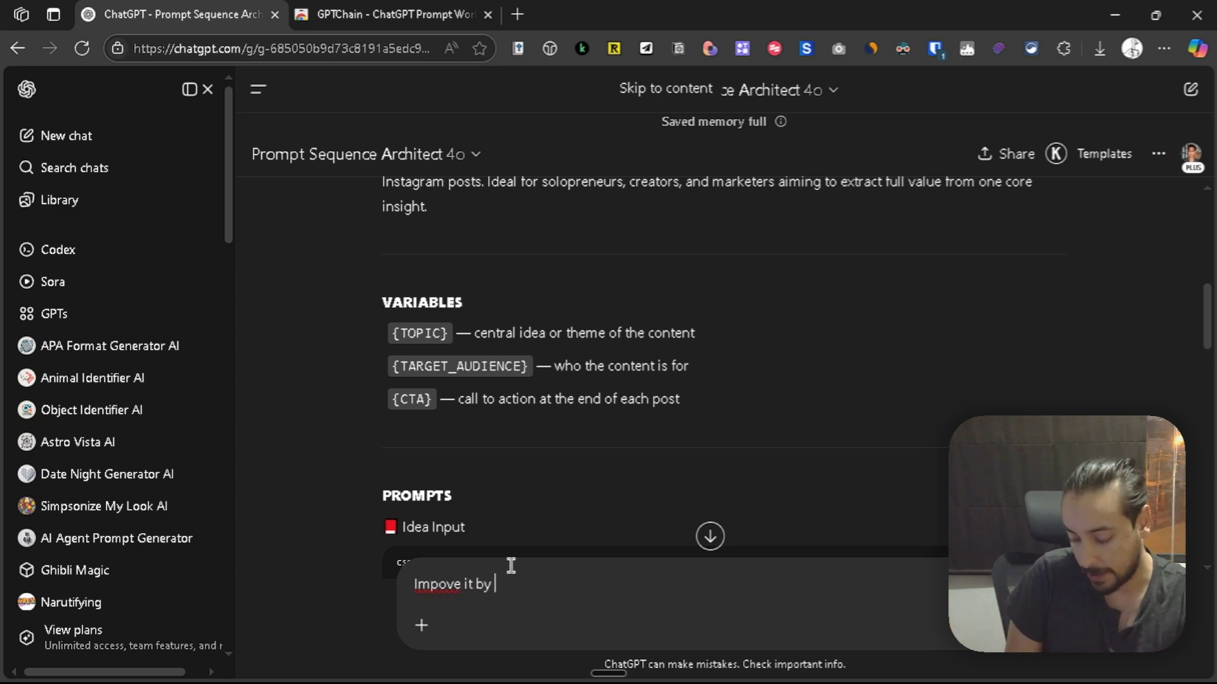
type("adding some extra nodes for")
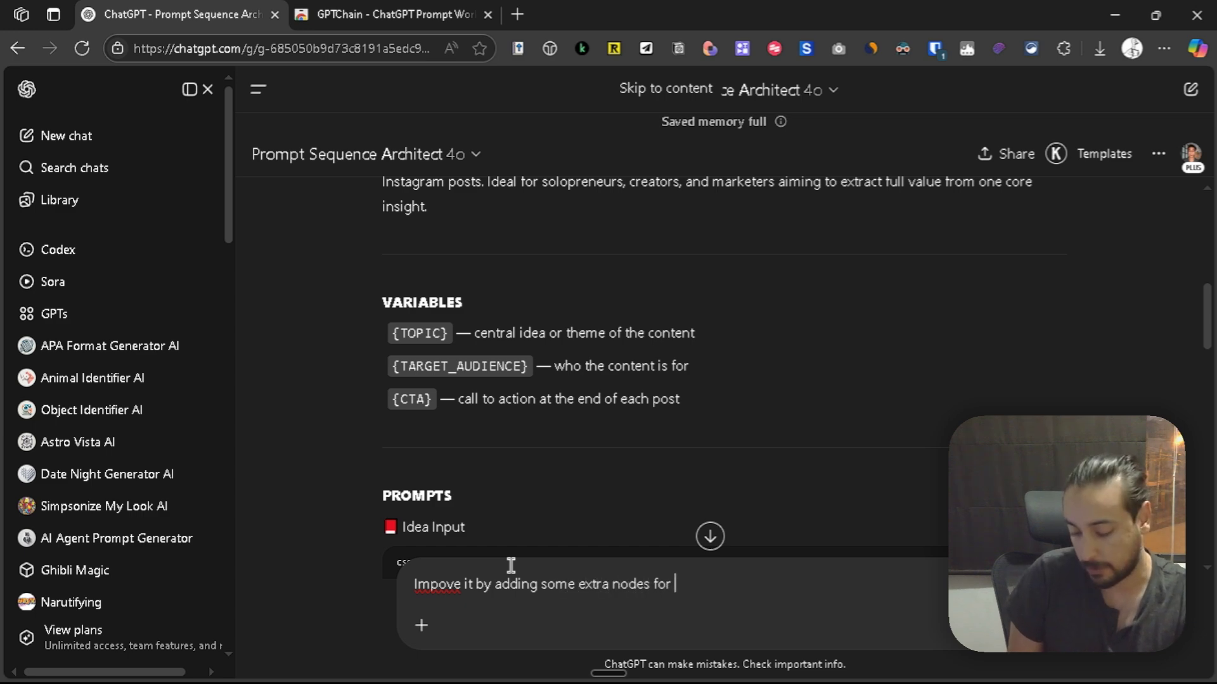
type(" other channels")
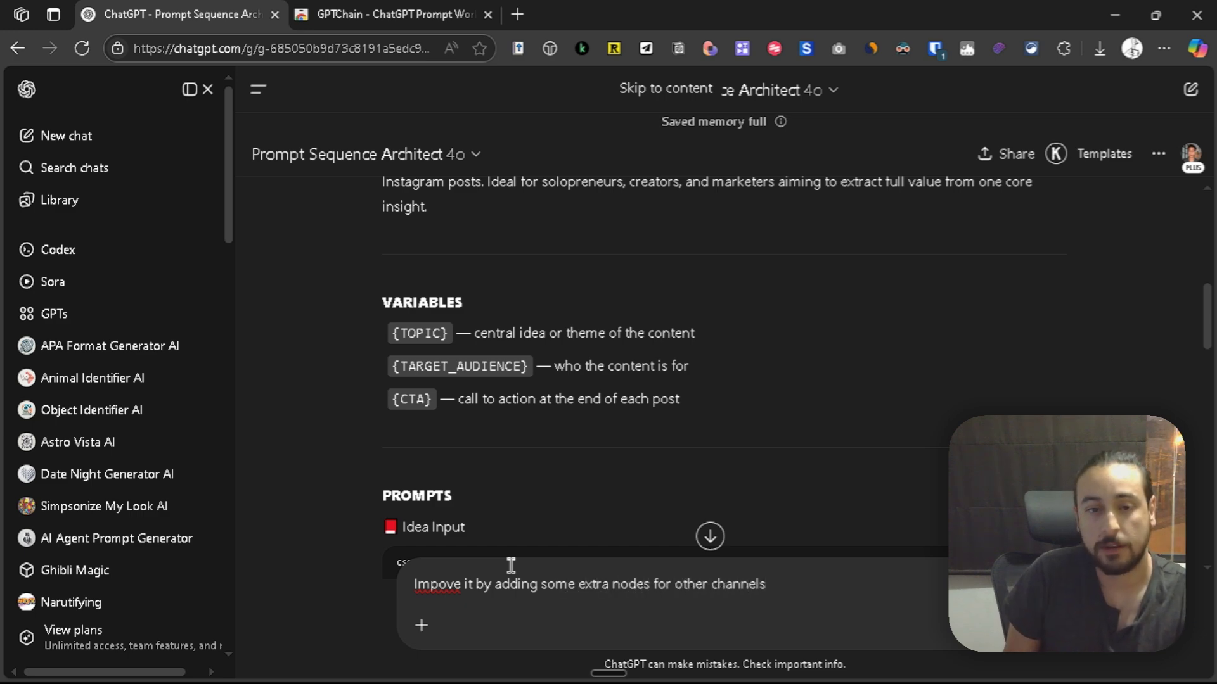
key("Return")
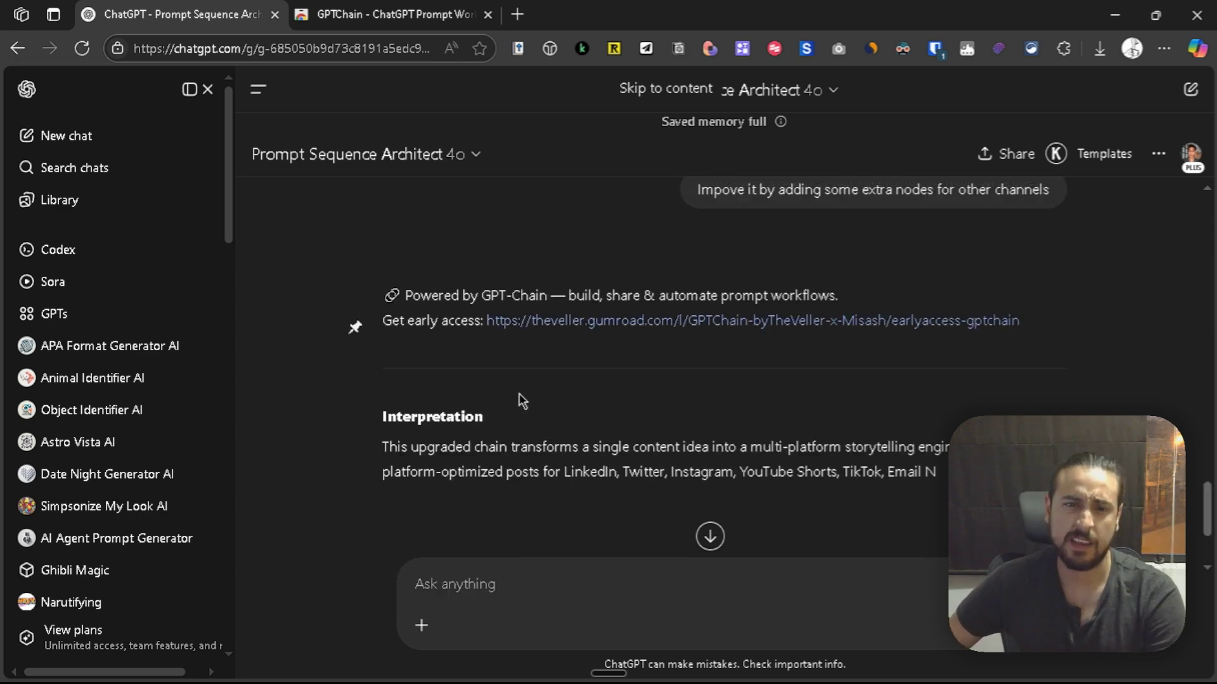
Scroll through the upgraded chain's prompt blocks, from Instagram back up to Idea Input.
scroll(552, 370, "down", 4)
scroll(553, 369, "down", 10)
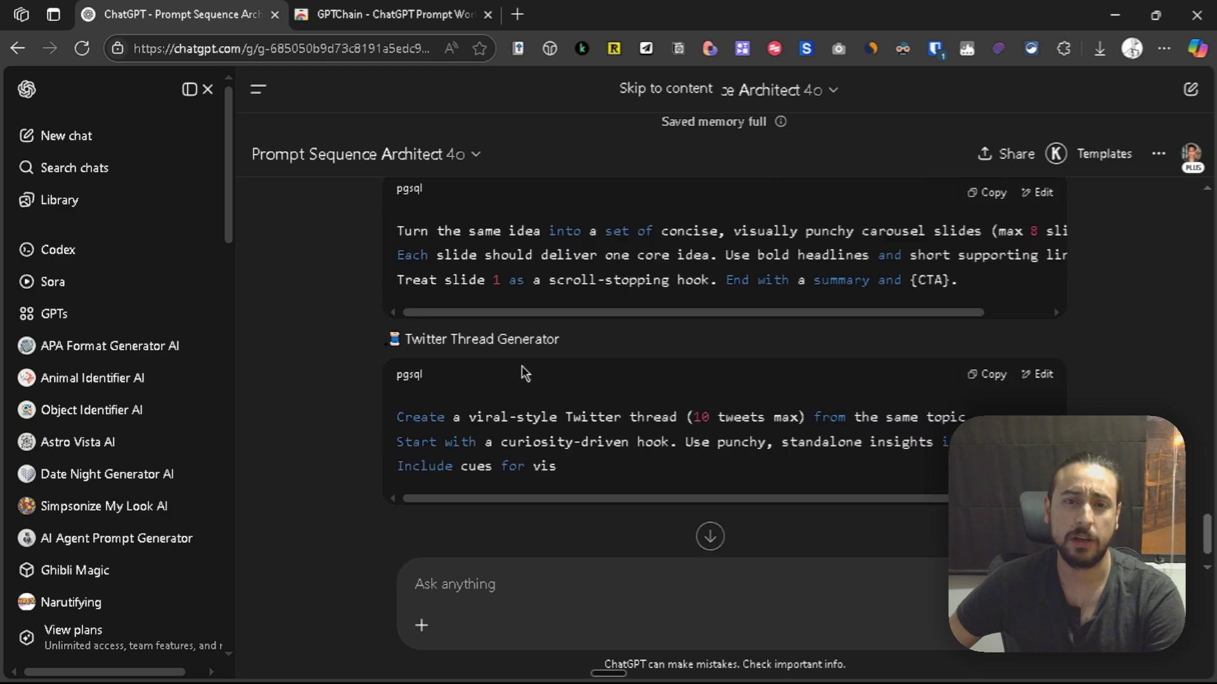
scroll(519, 359, "down", 5)
scroll(521, 355, "down", 10)
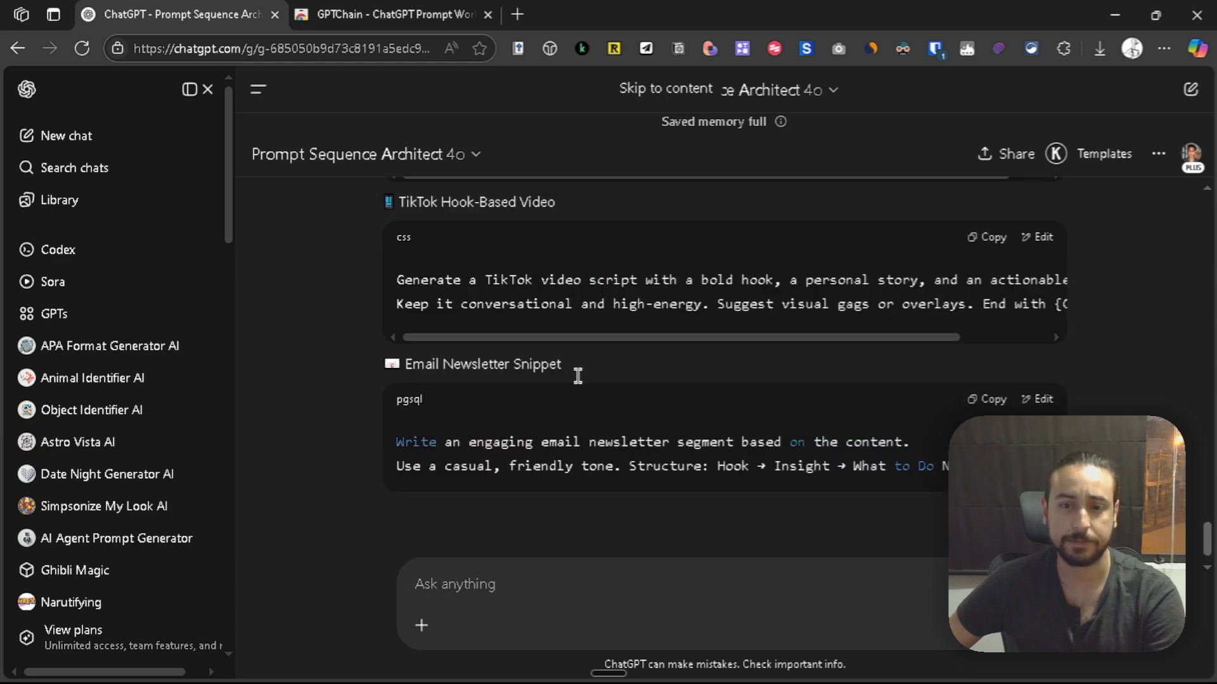
scroll(620, 402, "down", 2)
scroll(608, 403, "up", 5)
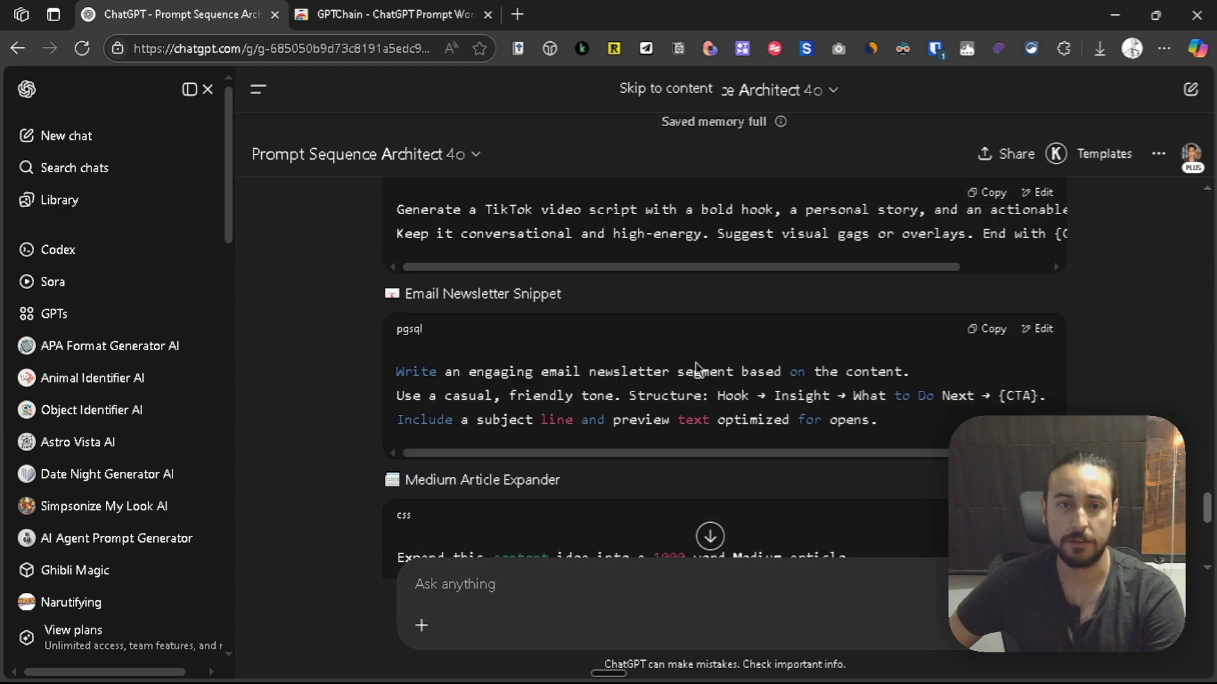
scroll(629, 388, "up", 3)
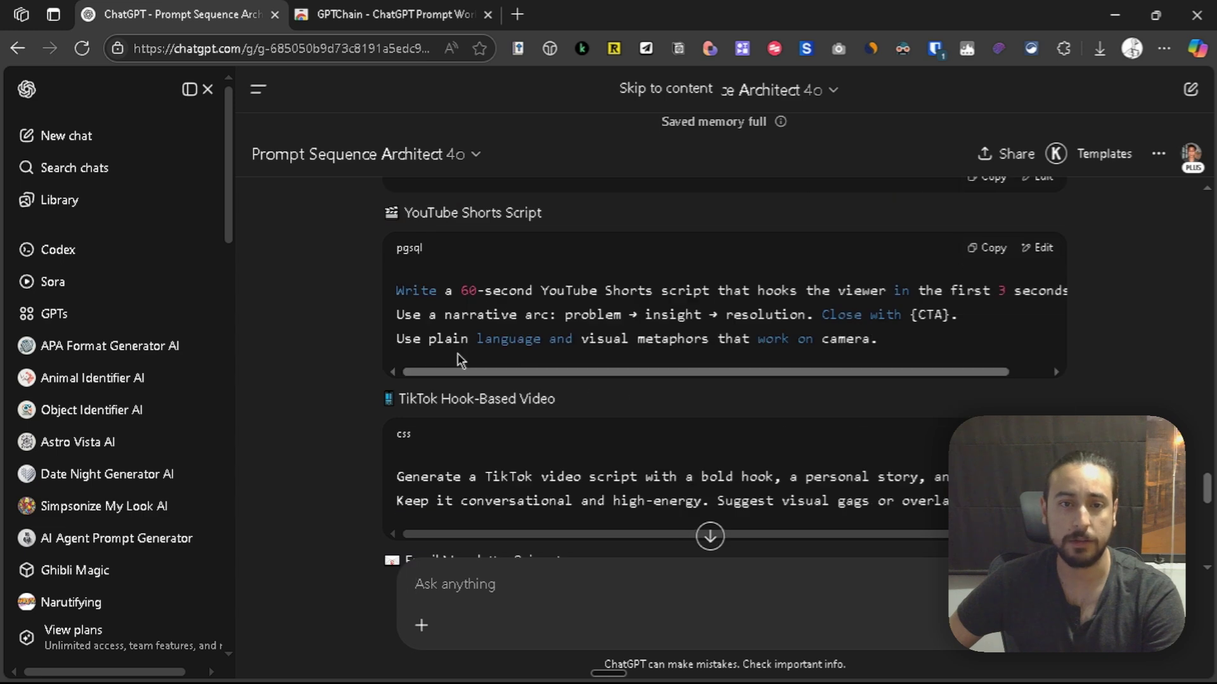
scroll(529, 406, "up", 3)
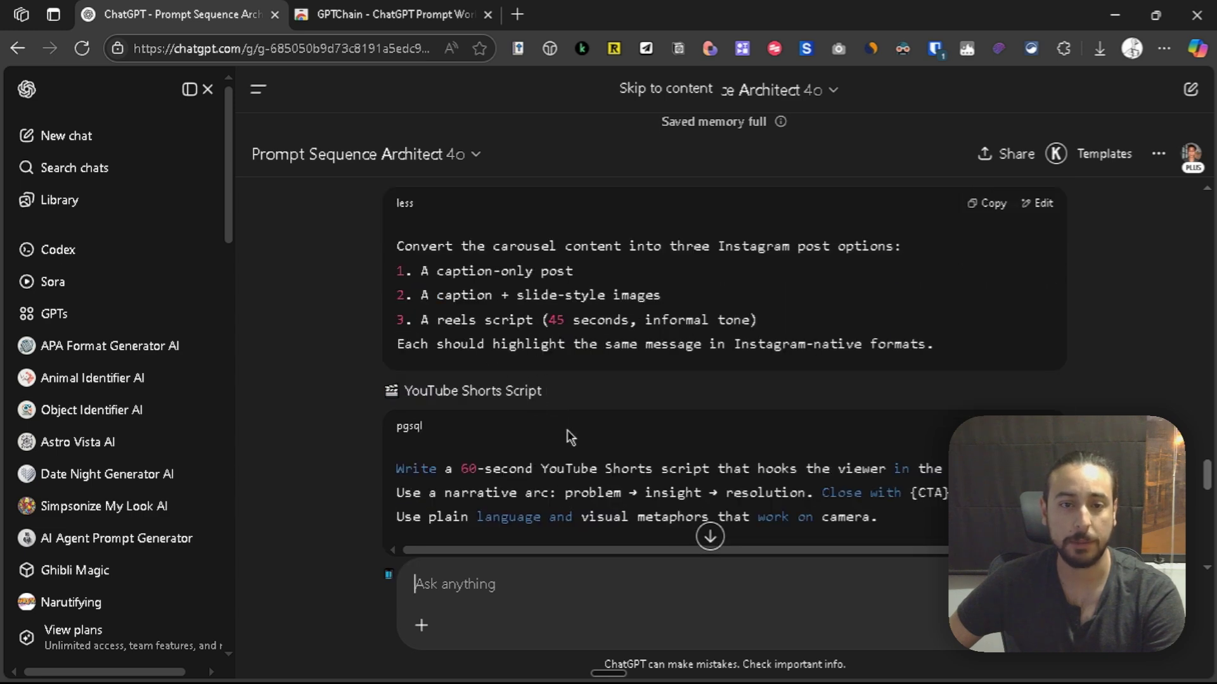
scroll(570, 431, "down", 10)
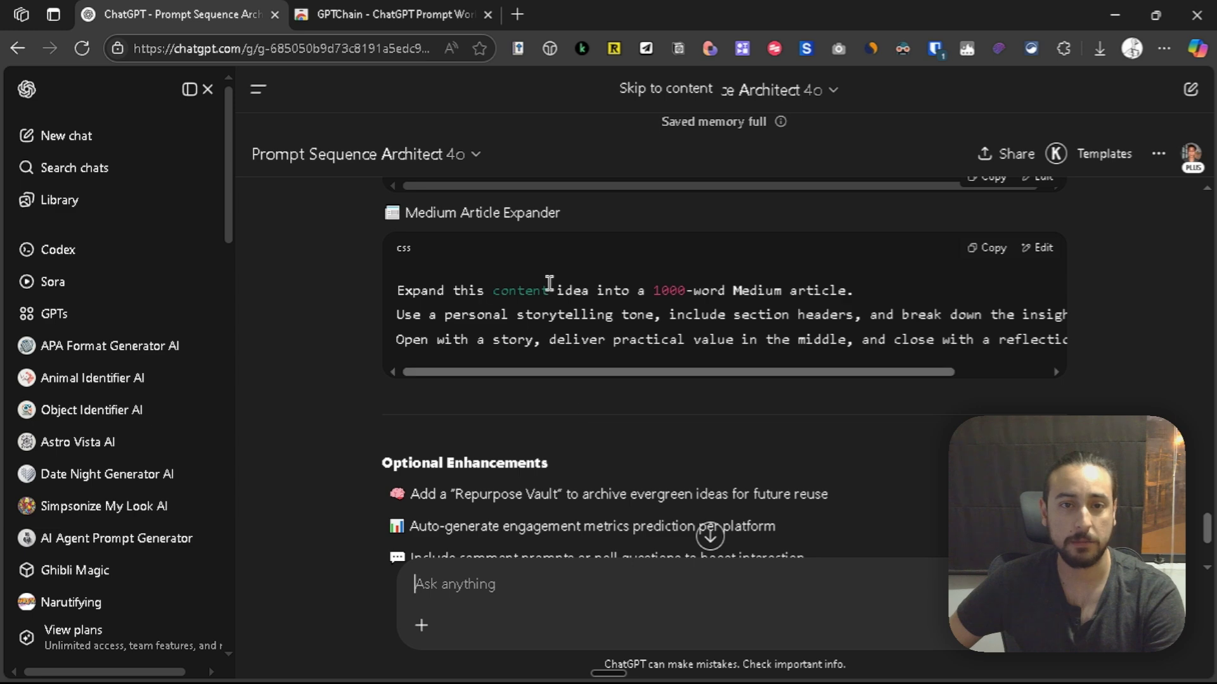
scroll(722, 370, "up", 8)
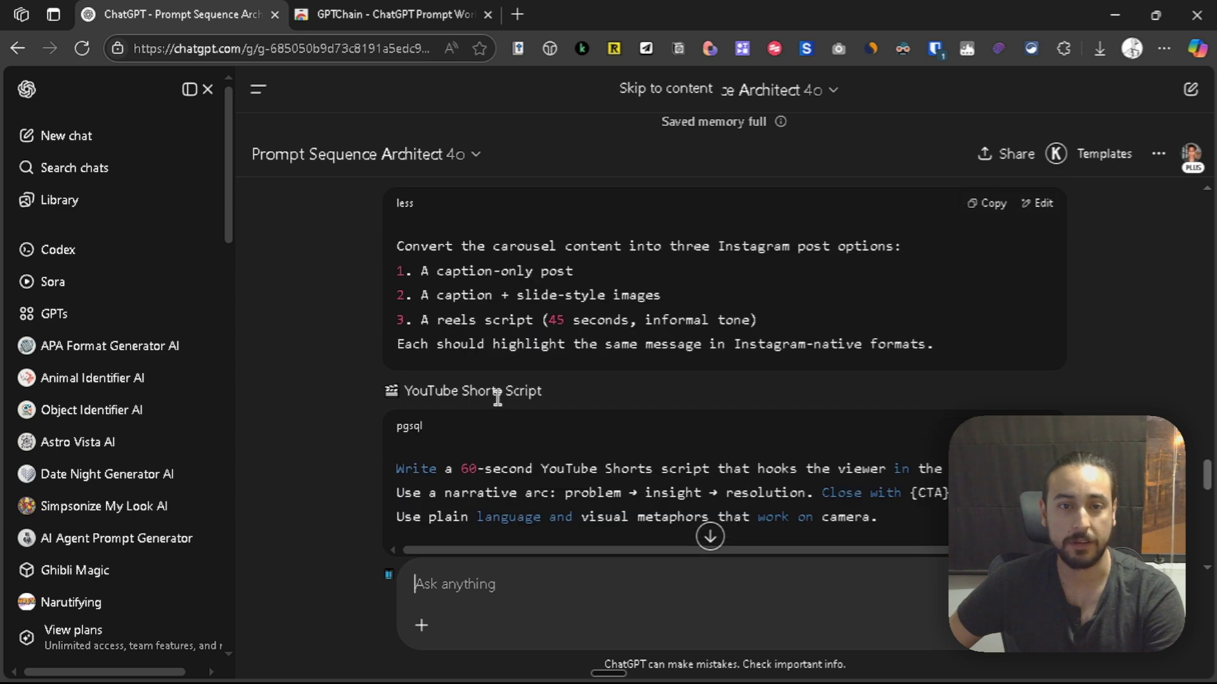
scroll(519, 411, "up", 3)
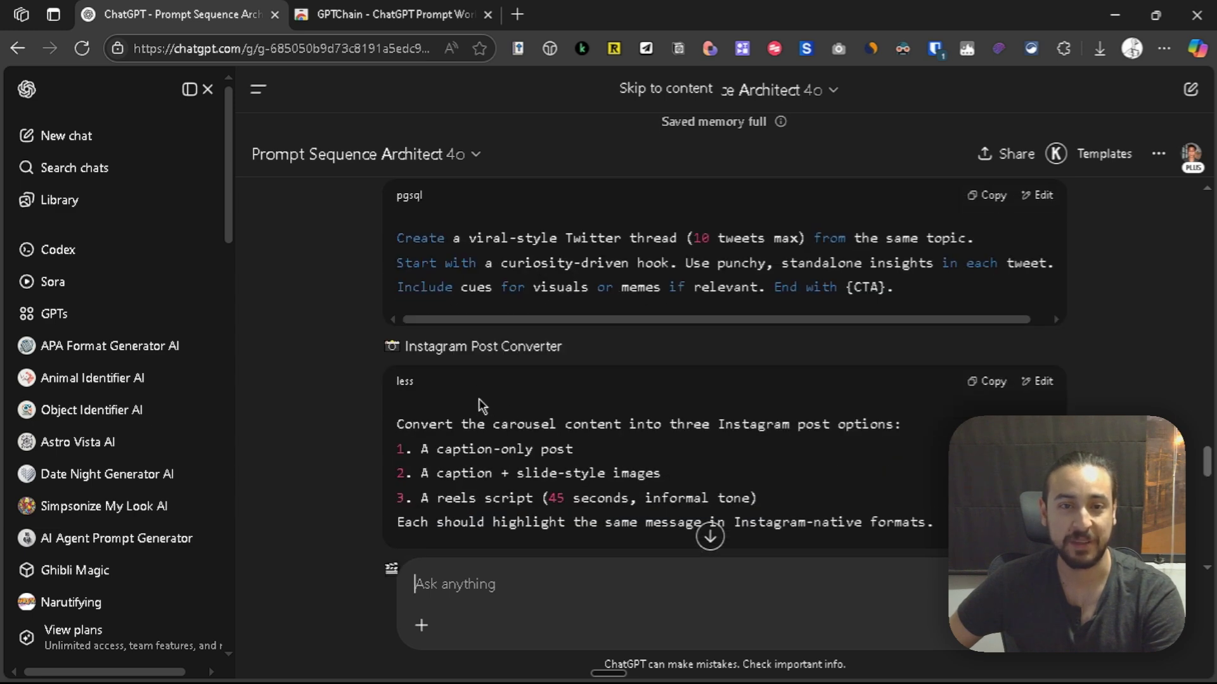
scroll(558, 375, "up", 3)
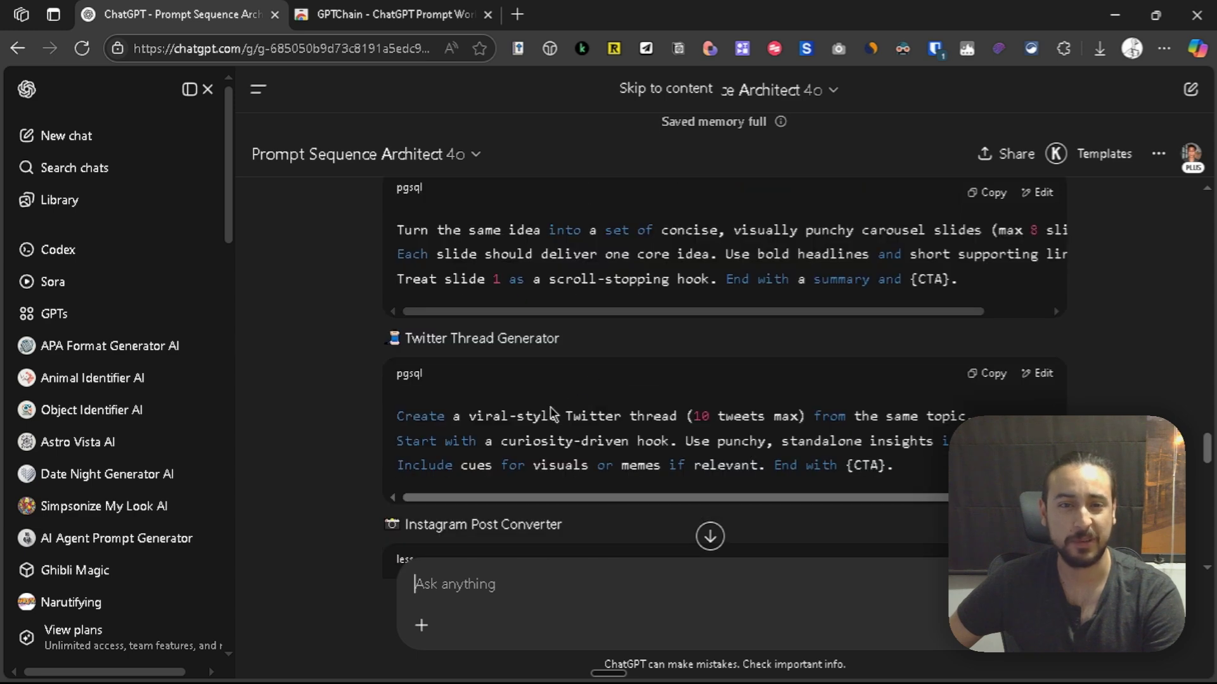
scroll(525, 405, "down", 20)
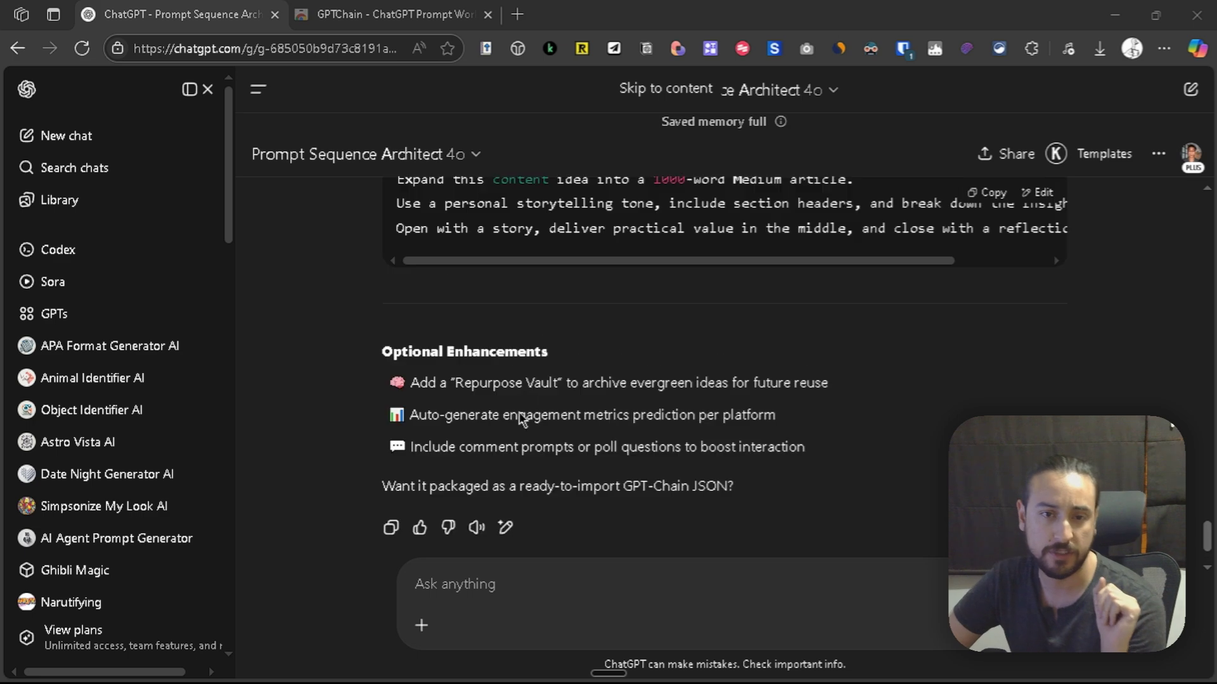
scroll(524, 418, "up", 10)
scroll(581, 415, "up", 10)
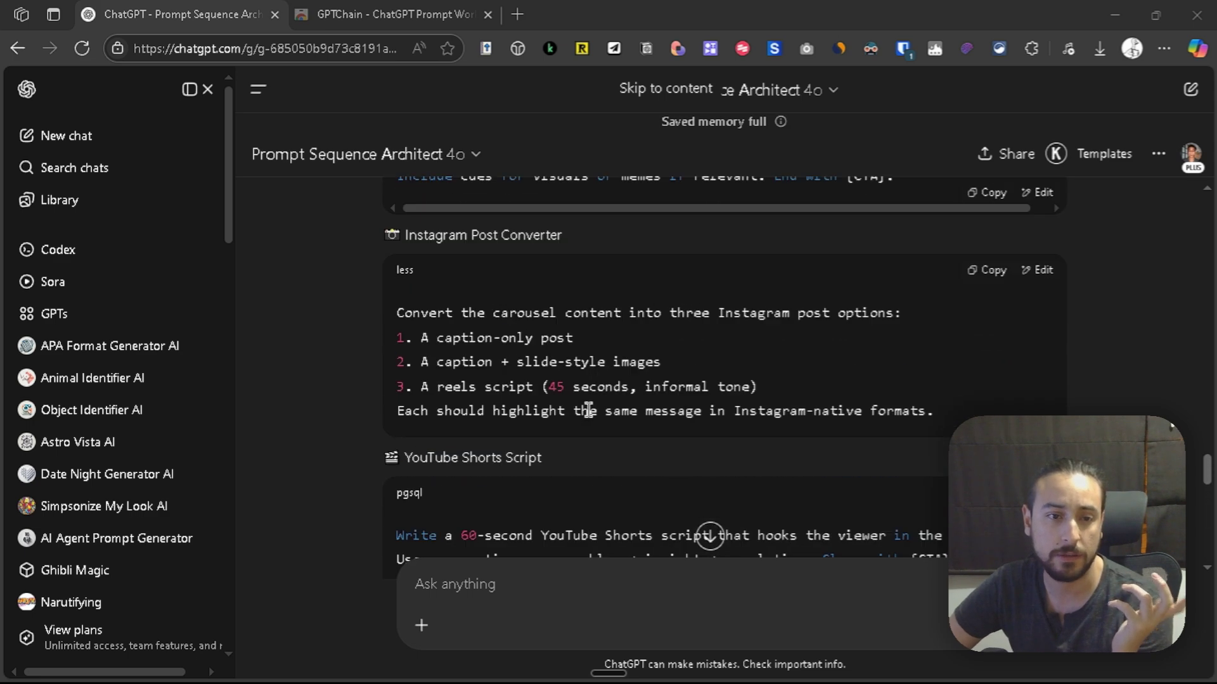
scroll(595, 416, "up", 8)
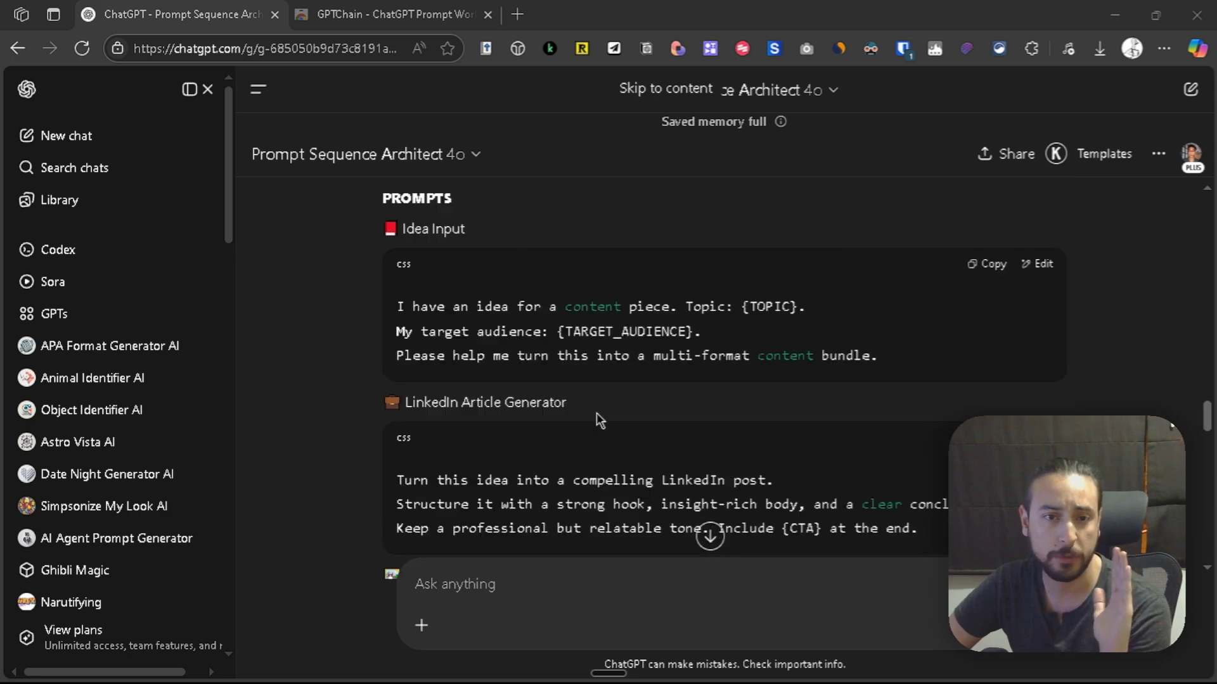
Open GPTChain in a widened sidebar beside the chat and begin a New Chain.
right_click(964, 51)
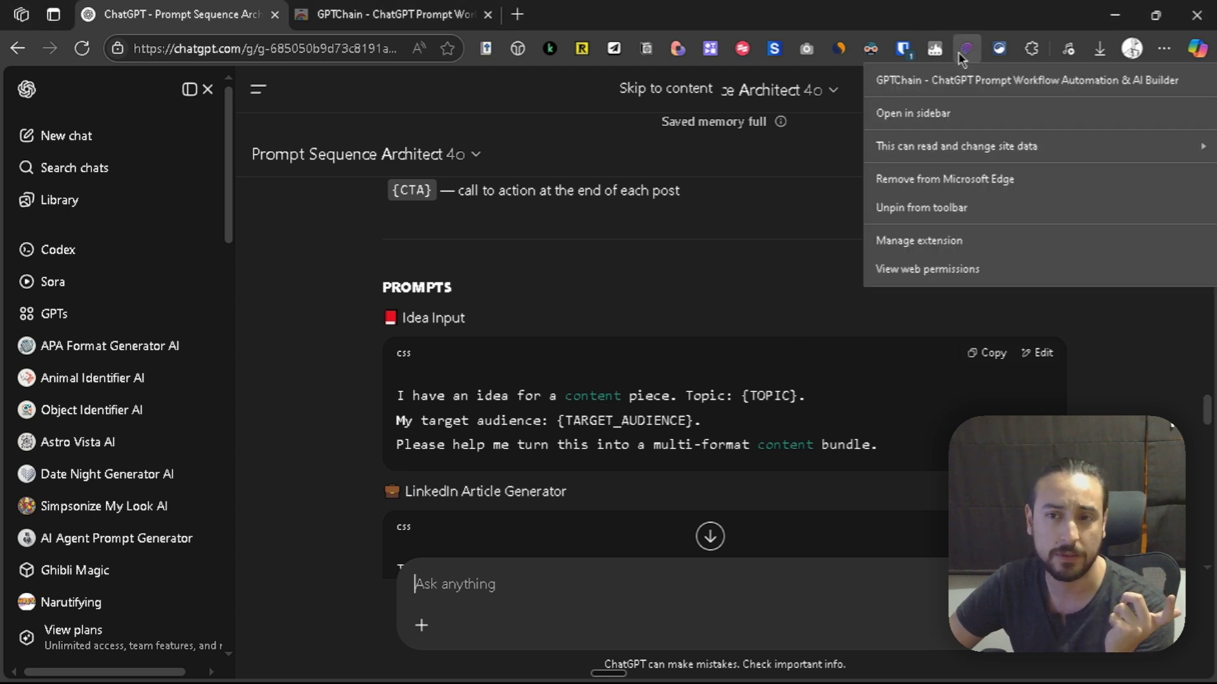
left_click(923, 117)
left_click_drag(872, 211, 437, 238)
left_click(906, 140)
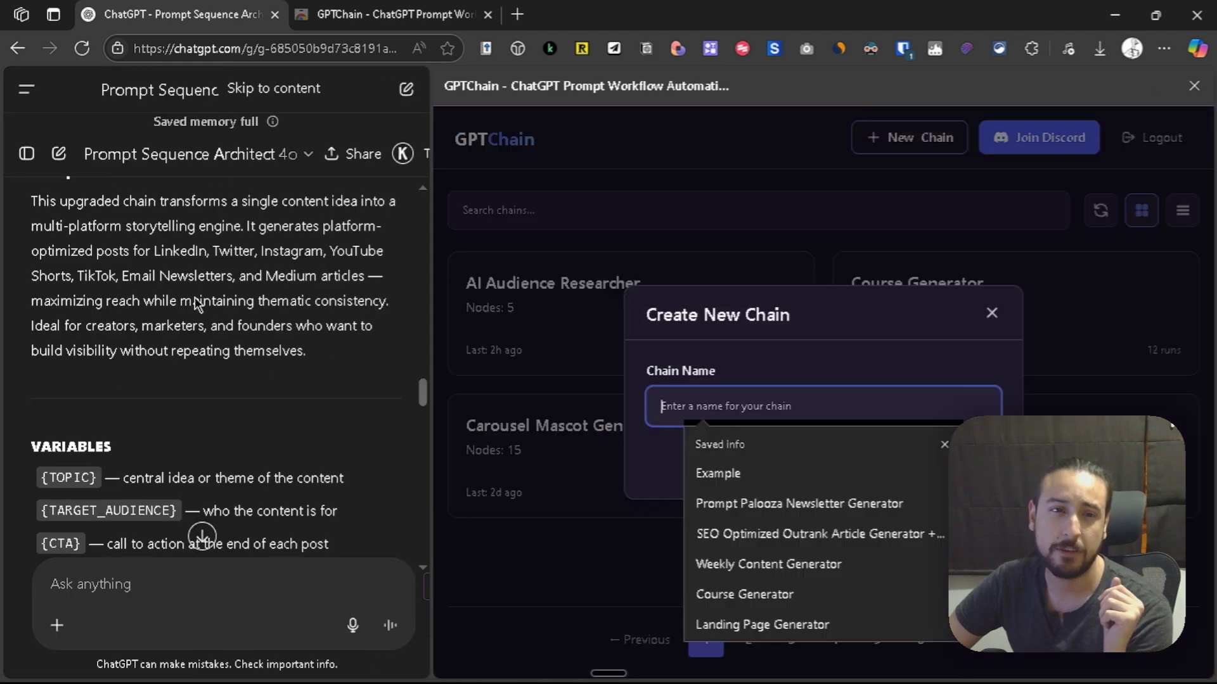
scroll(307, 355, "down", 4)
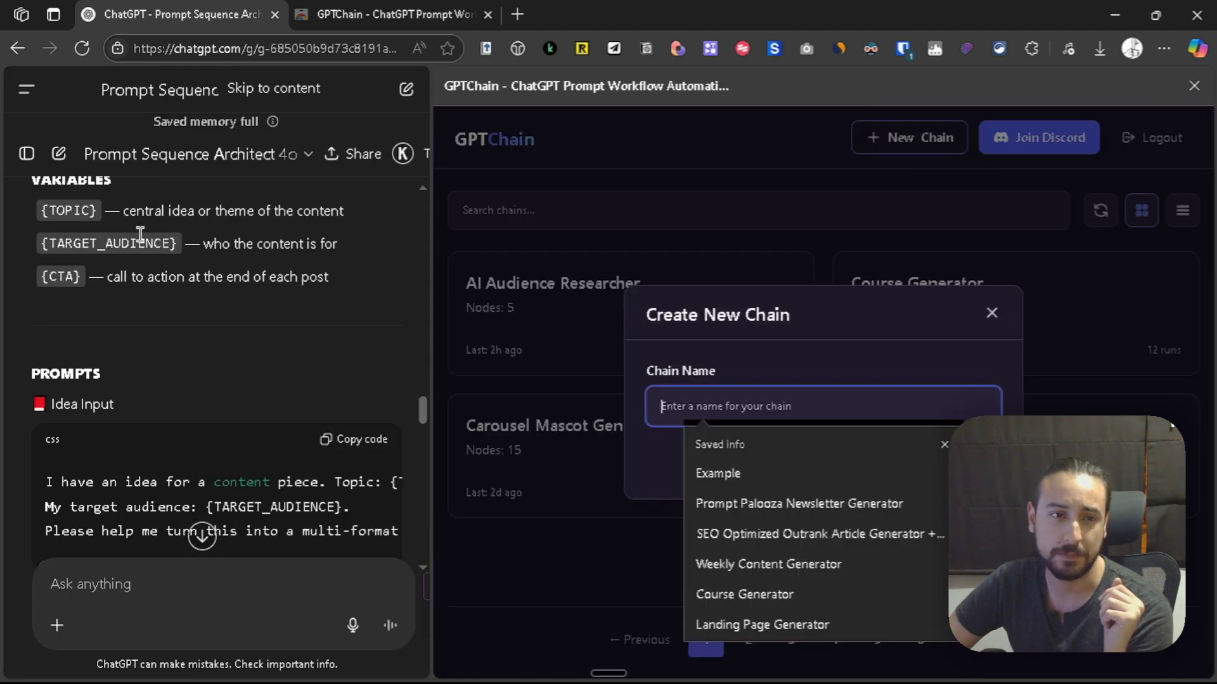
scroll(190, 329, "up", 5)
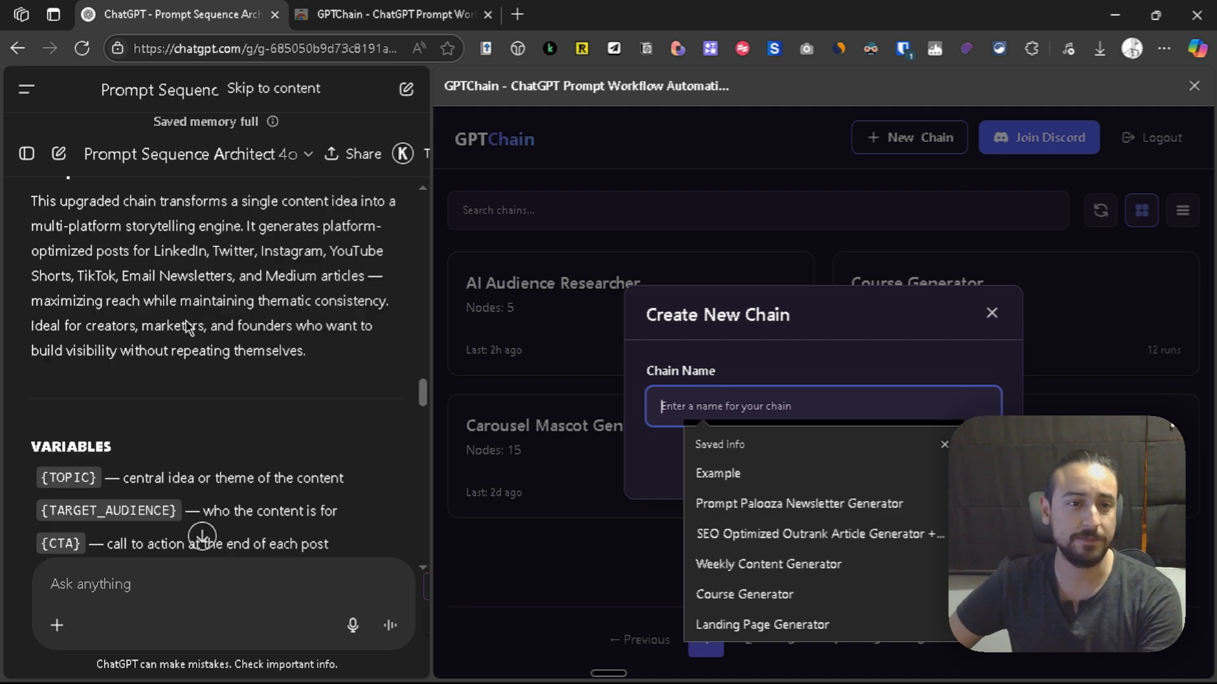
scroll(170, 355, "up", 5)
scroll(171, 353, "down", 10)
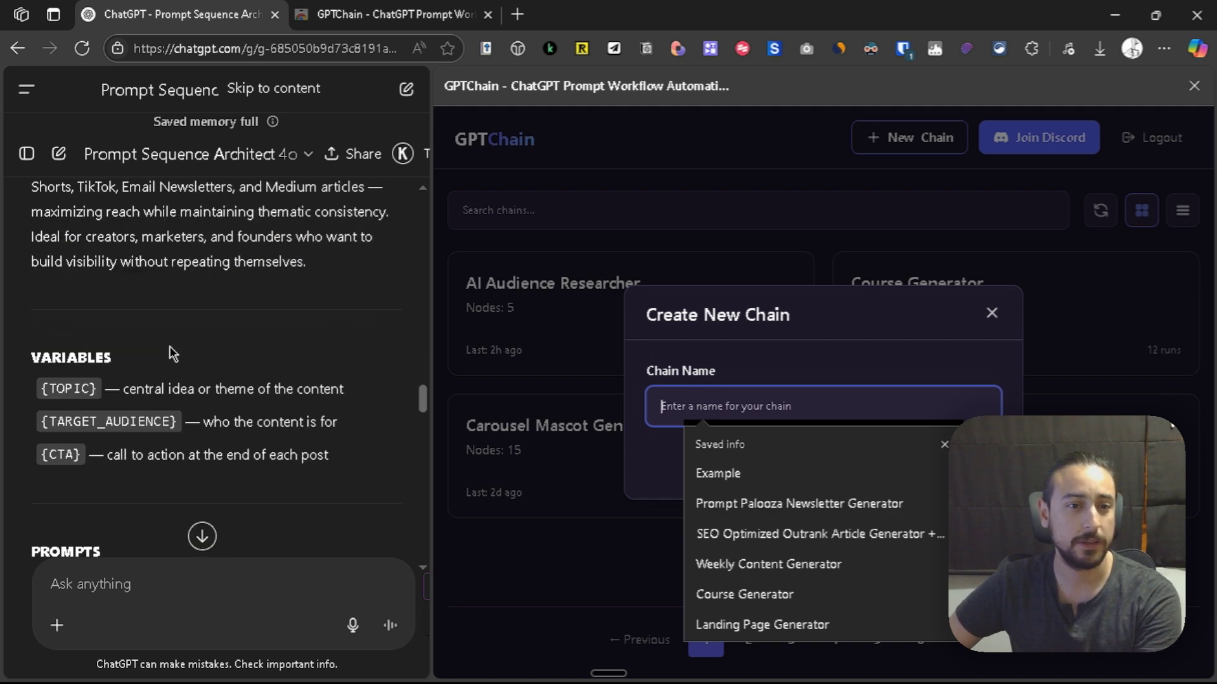
scroll(171, 350, "up", 8)
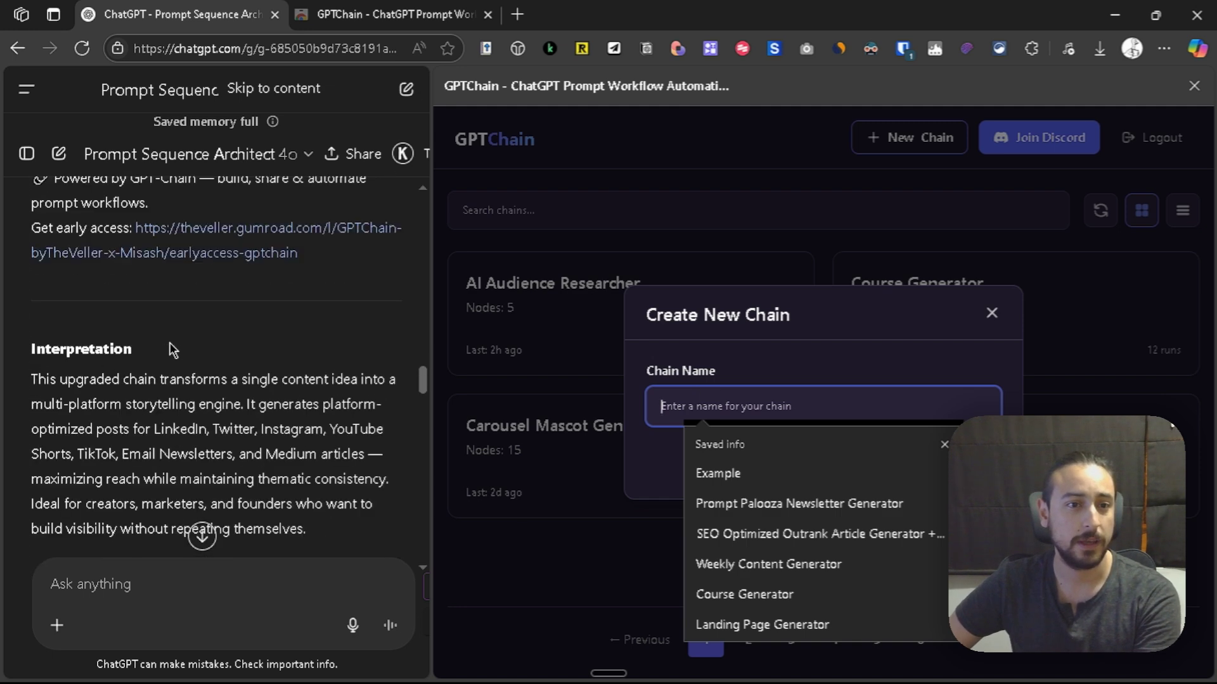
scroll(171, 350, "up", 2)
scroll(197, 348, "up", 2)
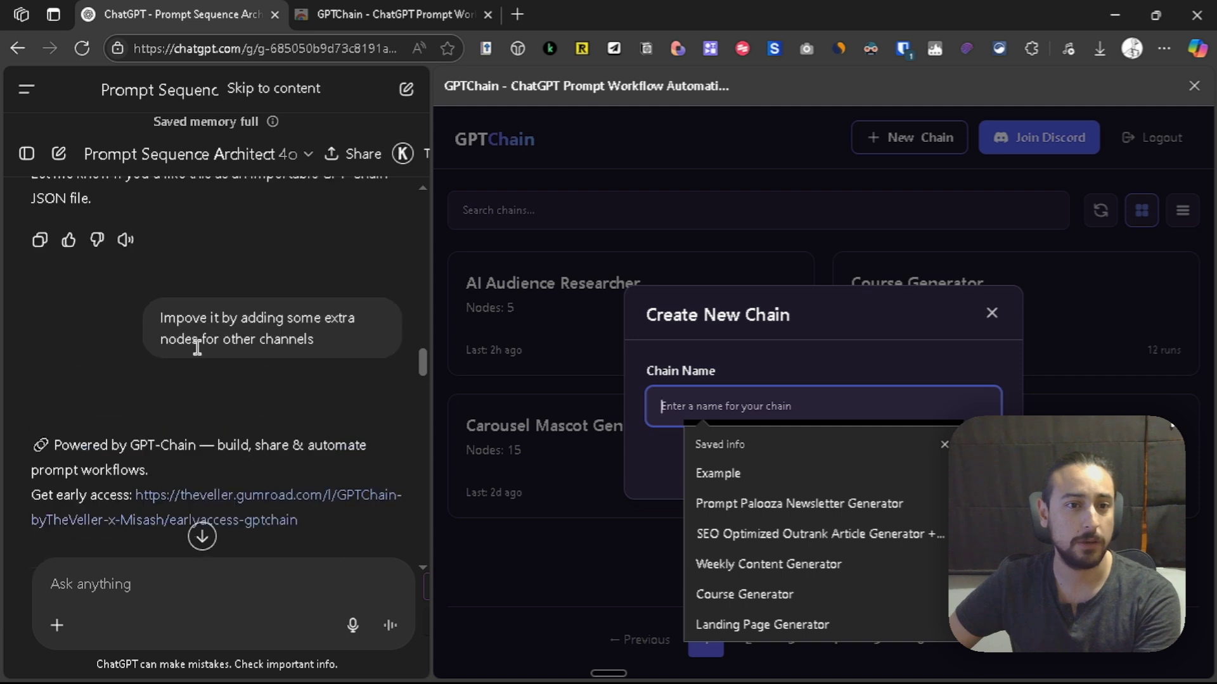
scroll(227, 357, "down", 10)
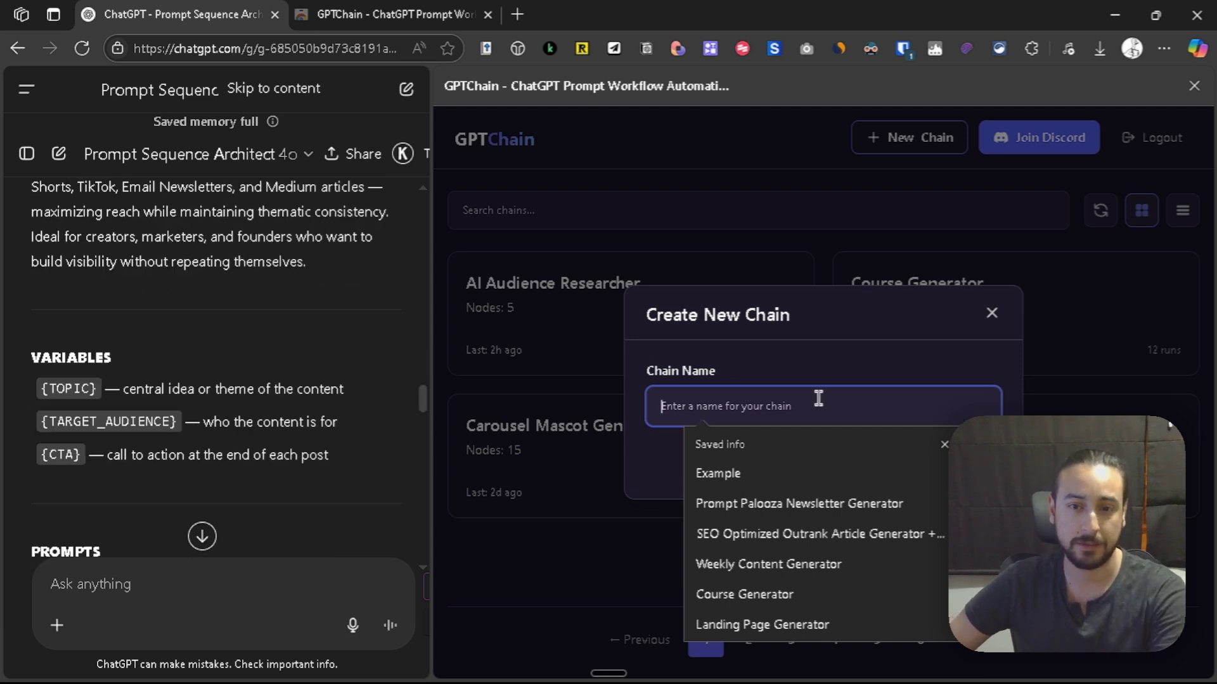
Name the chain 'Article to Many Sources Repurpose', fixing the spelling, then create and open it.
type("Cone")
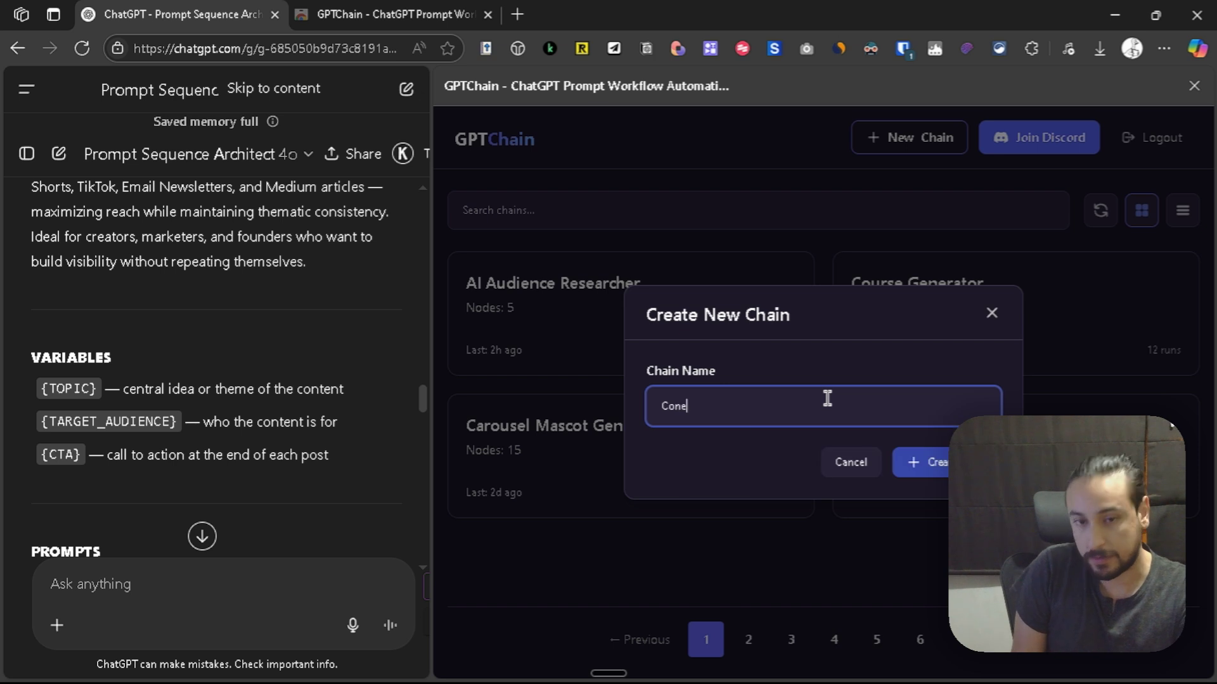
key("BackSpace")
key("BackSpace")
key("BackSpace")
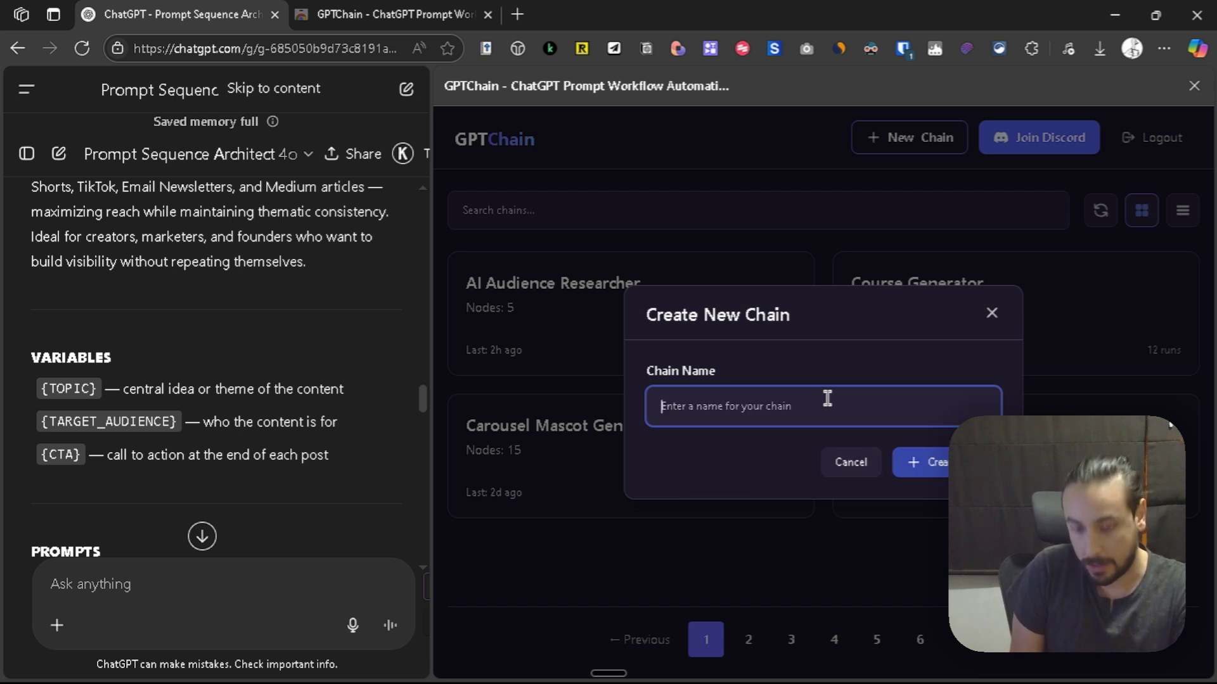
type("AI")
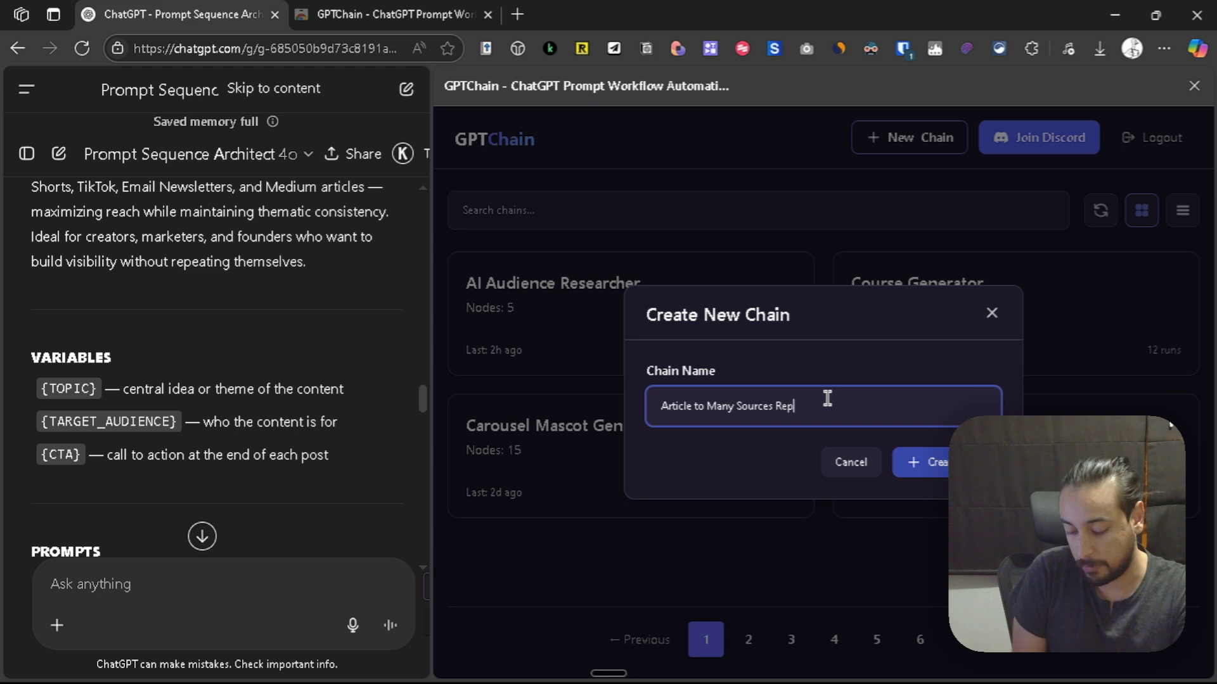
type("er")
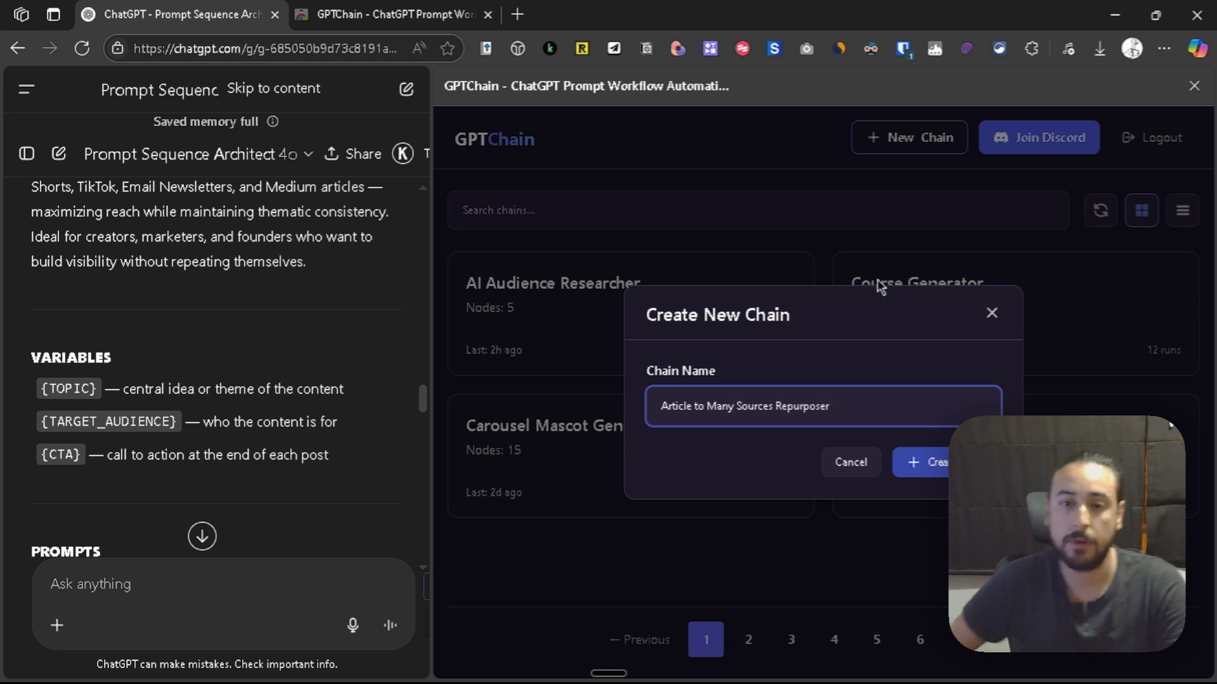
right_click(815, 407)
right_click(816, 408)
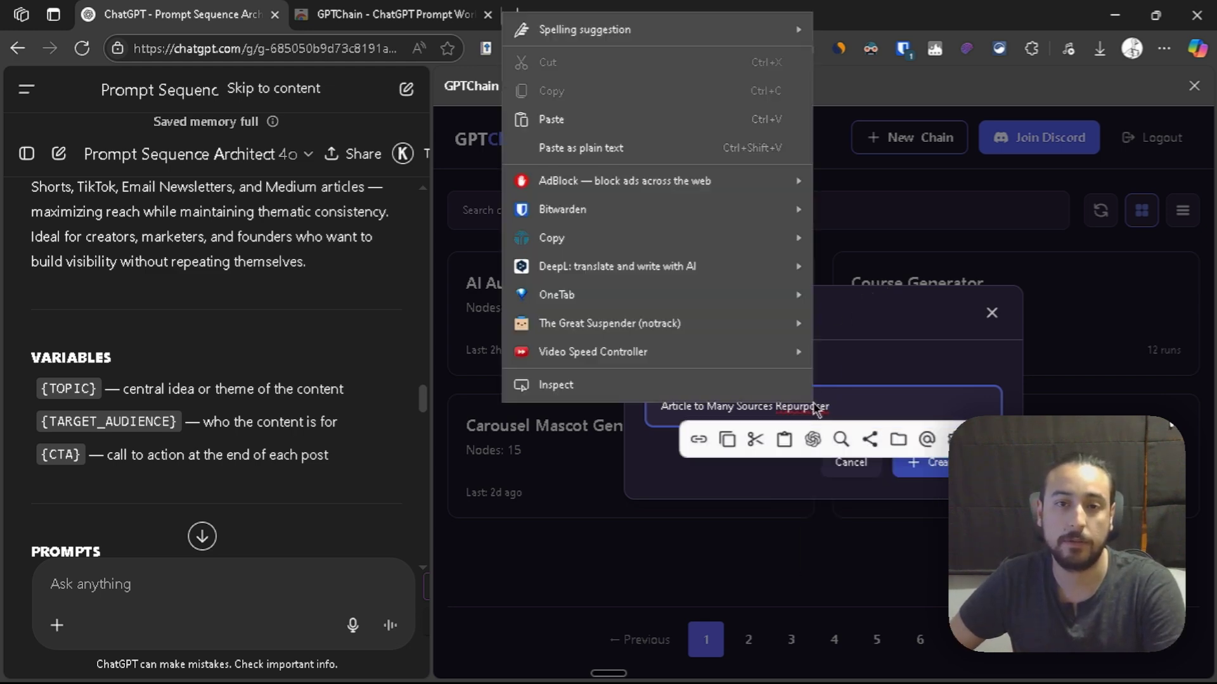
right_click(806, 407)
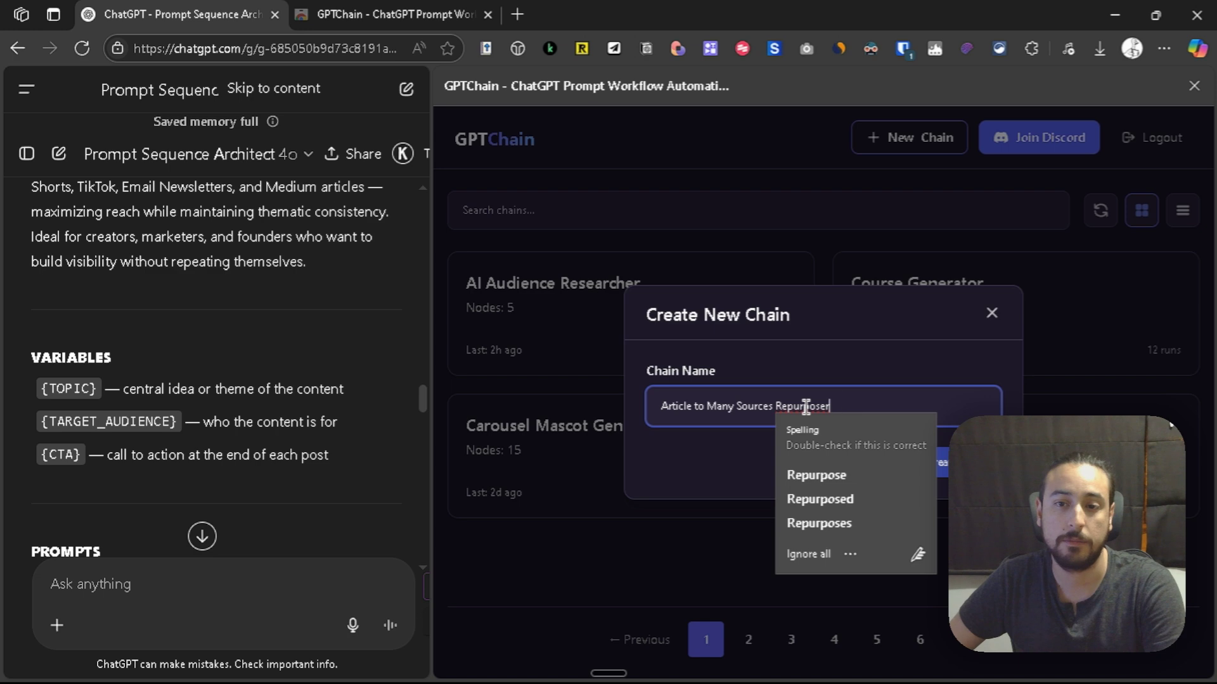
left_click(842, 477)
left_click(931, 463)
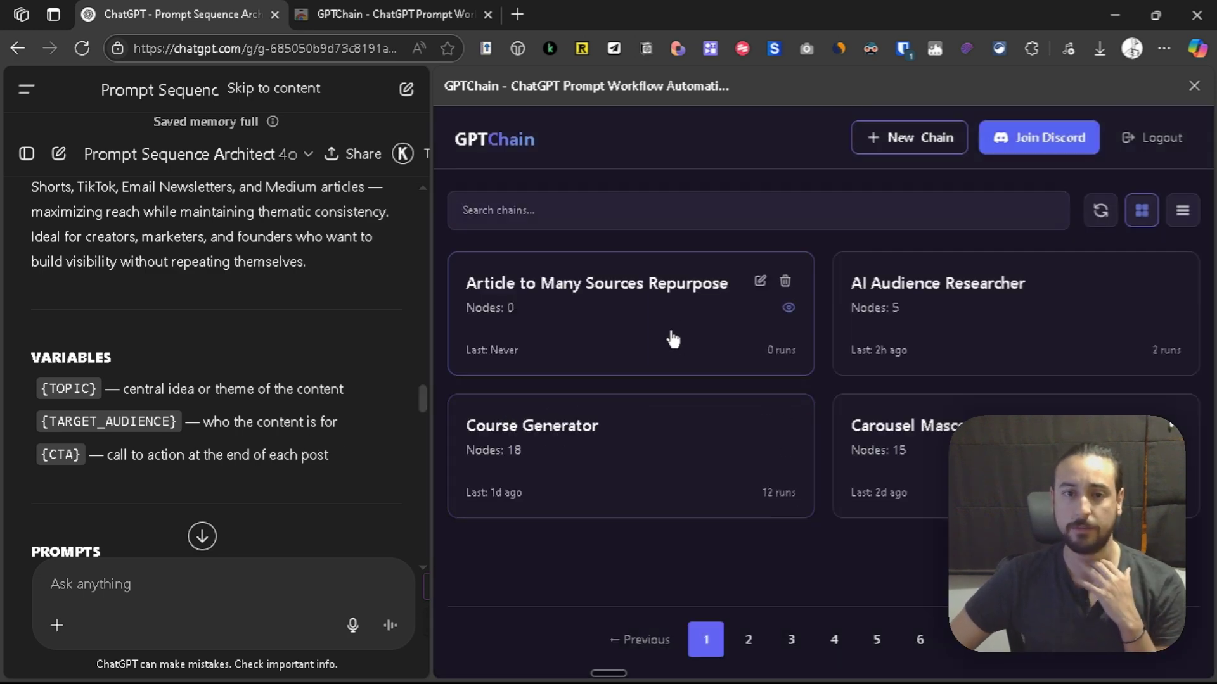
left_click(671, 337)
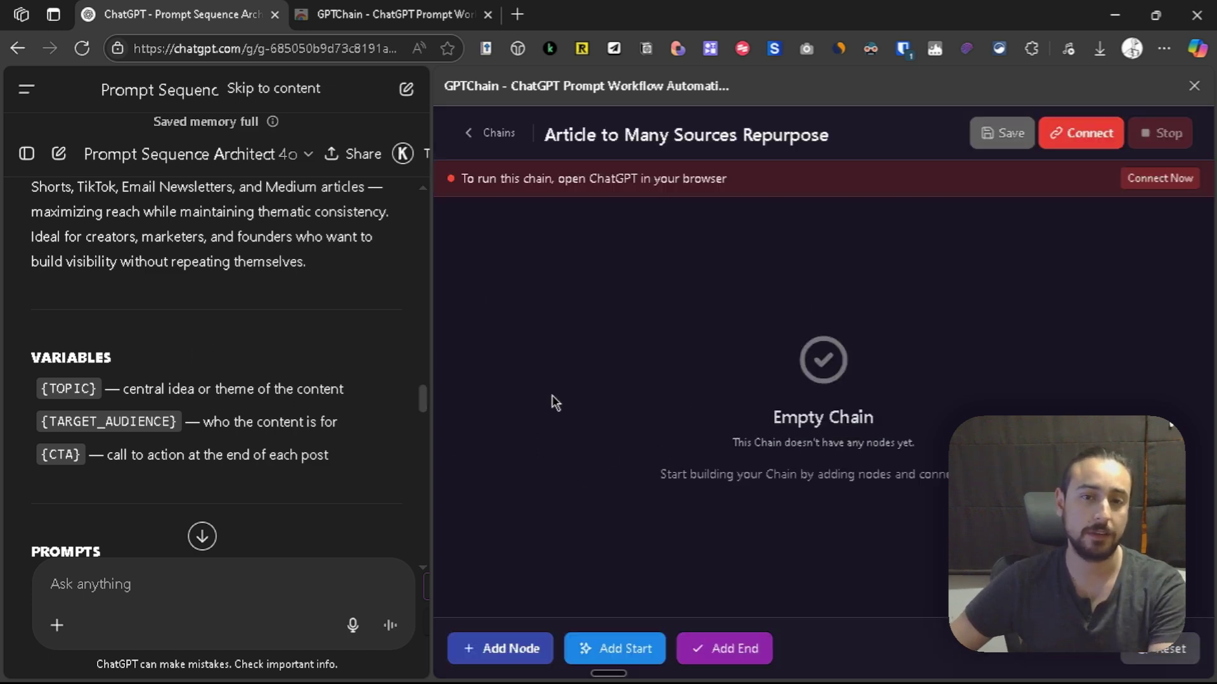
Widen the ChatGPT pane and add a START node as the chain's first node.
left_click_drag(432, 392, 628, 372)
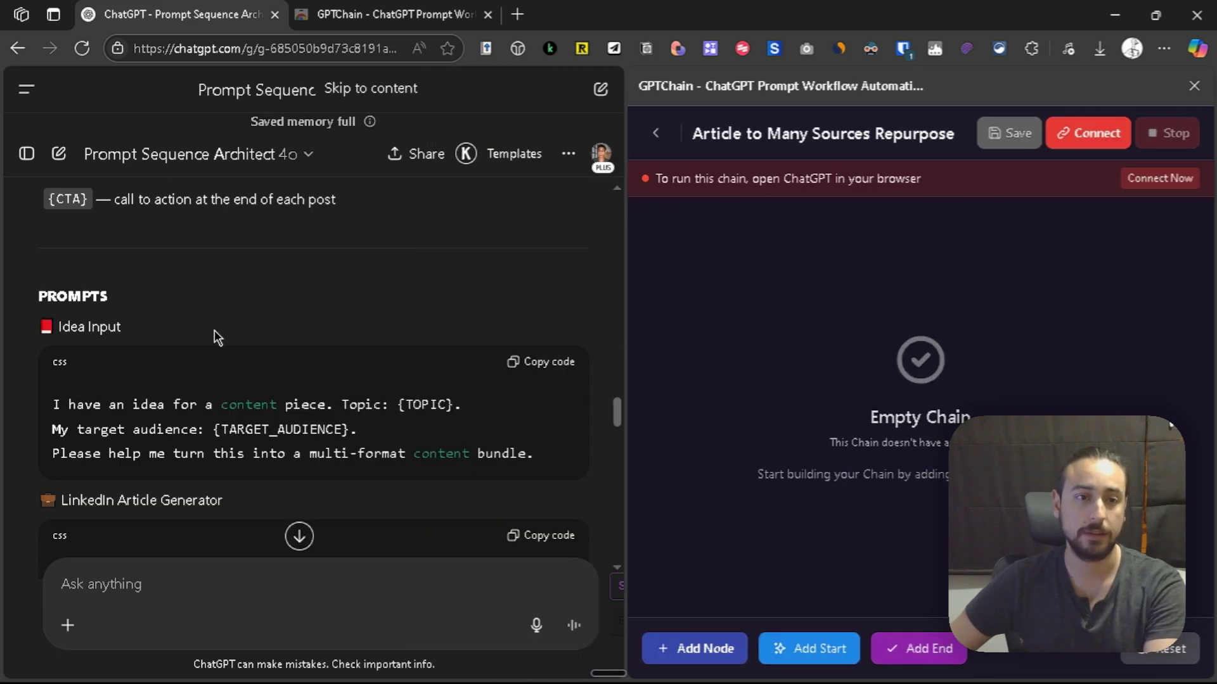
scroll(232, 323, "up", 8)
scroll(233, 325, "down", 7)
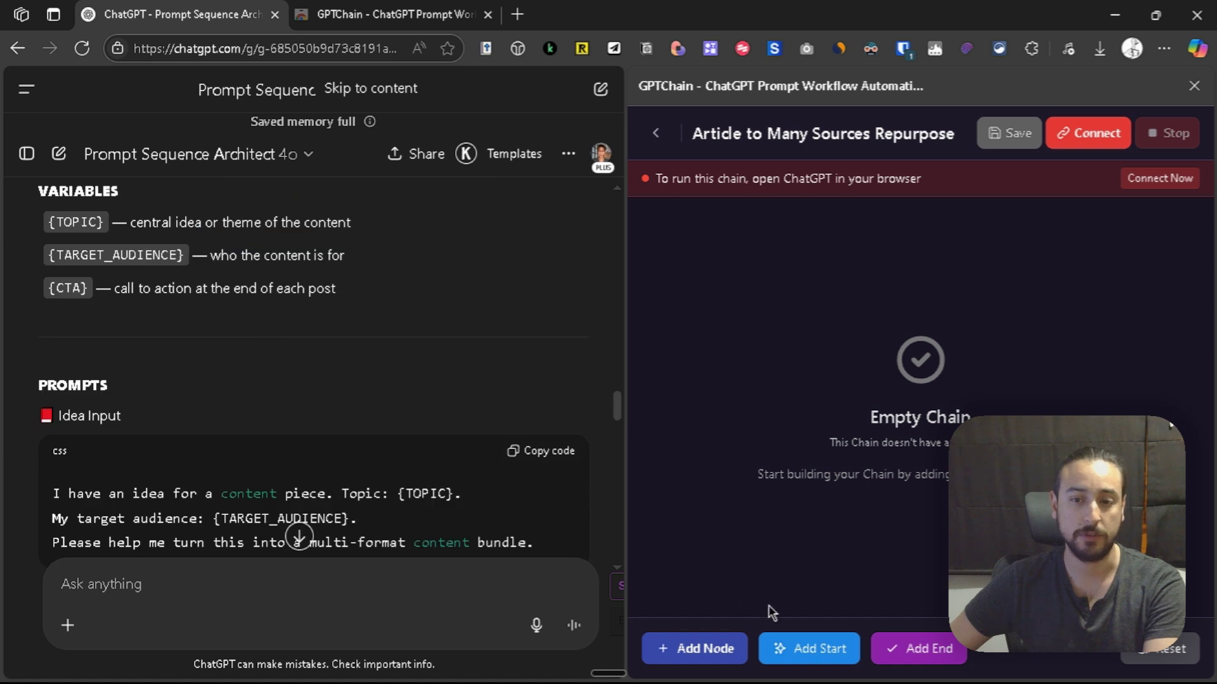
left_click(816, 650)
left_click(1122, 543)
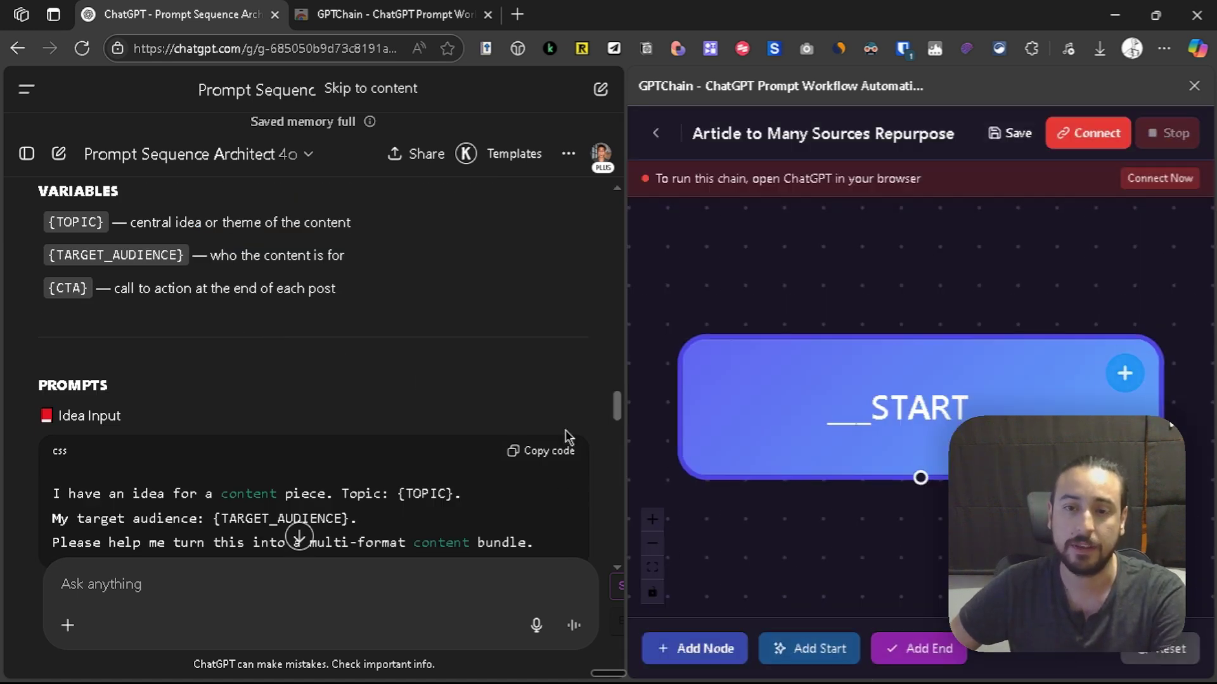
scroll(238, 386, "down", 4)
scroll(238, 393, "up", 4)
scroll(121, 369, "up", 2)
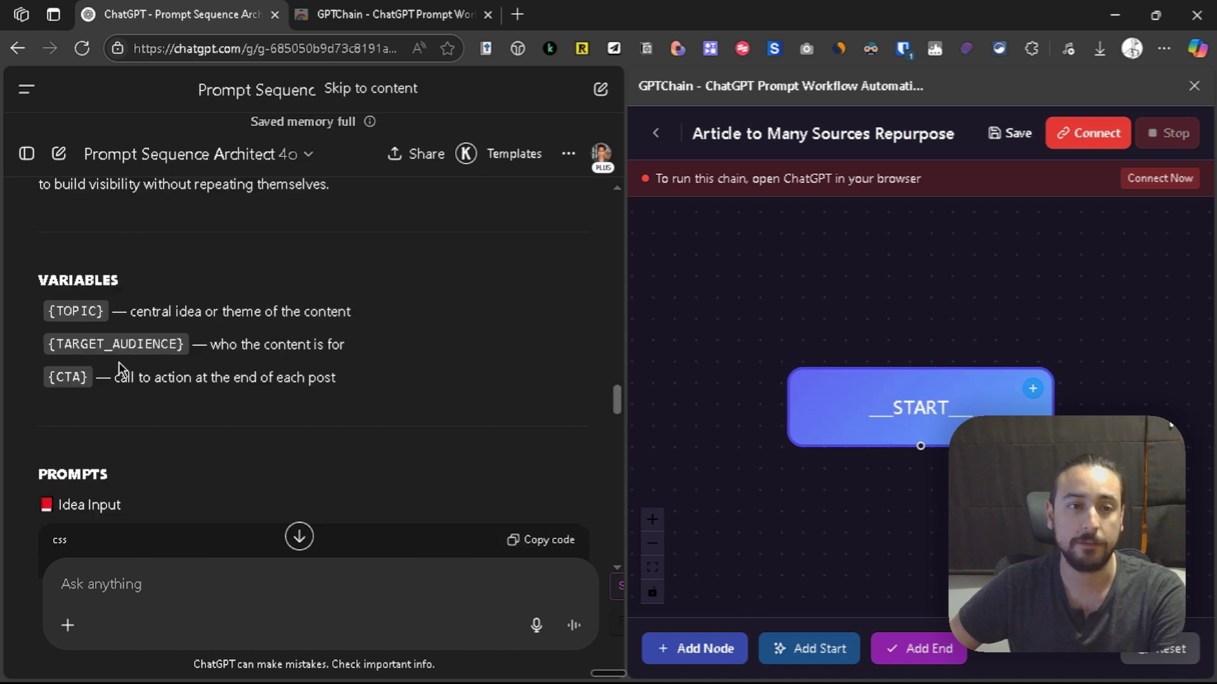
Open the START node's state configuration and add three variable key rows.
left_click(897, 415)
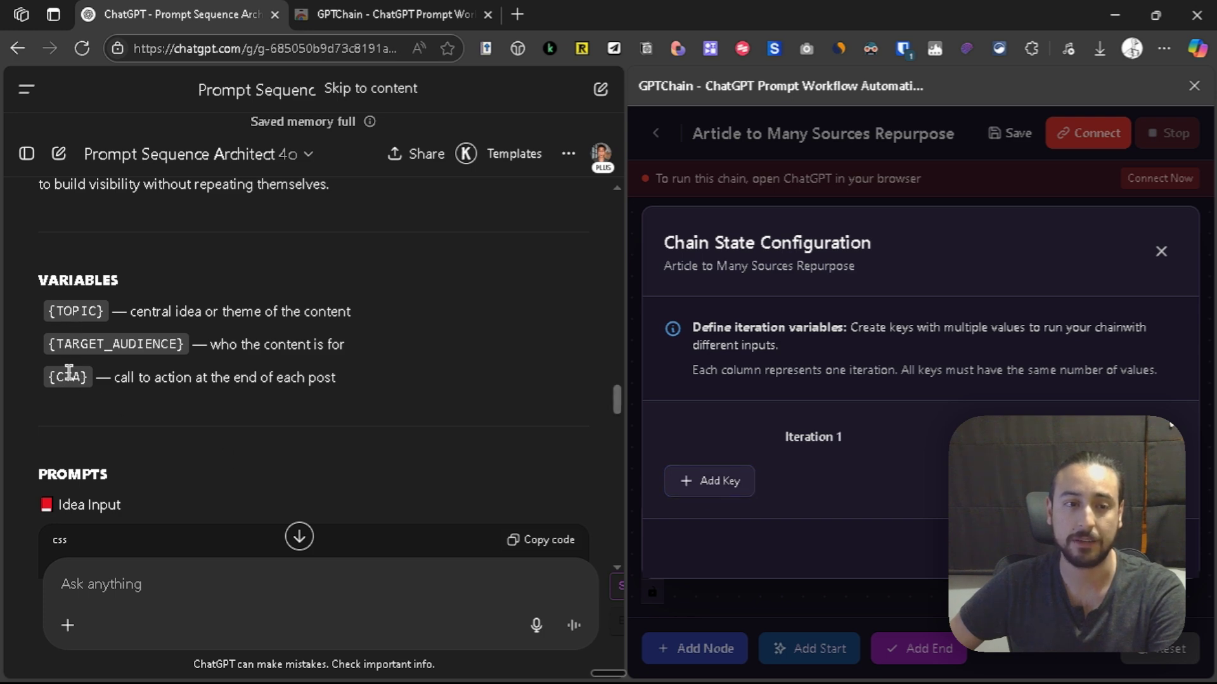
left_click(706, 490)
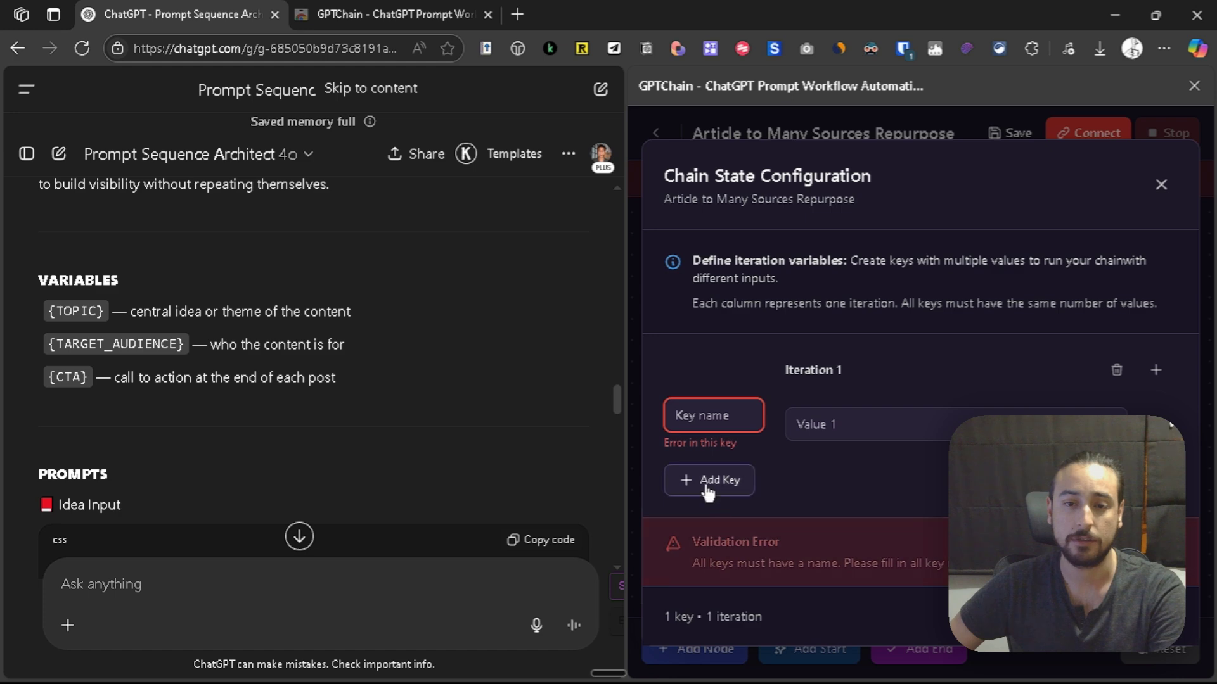
left_click(708, 493)
scroll(712, 527, "down", 1)
left_click(701, 483)
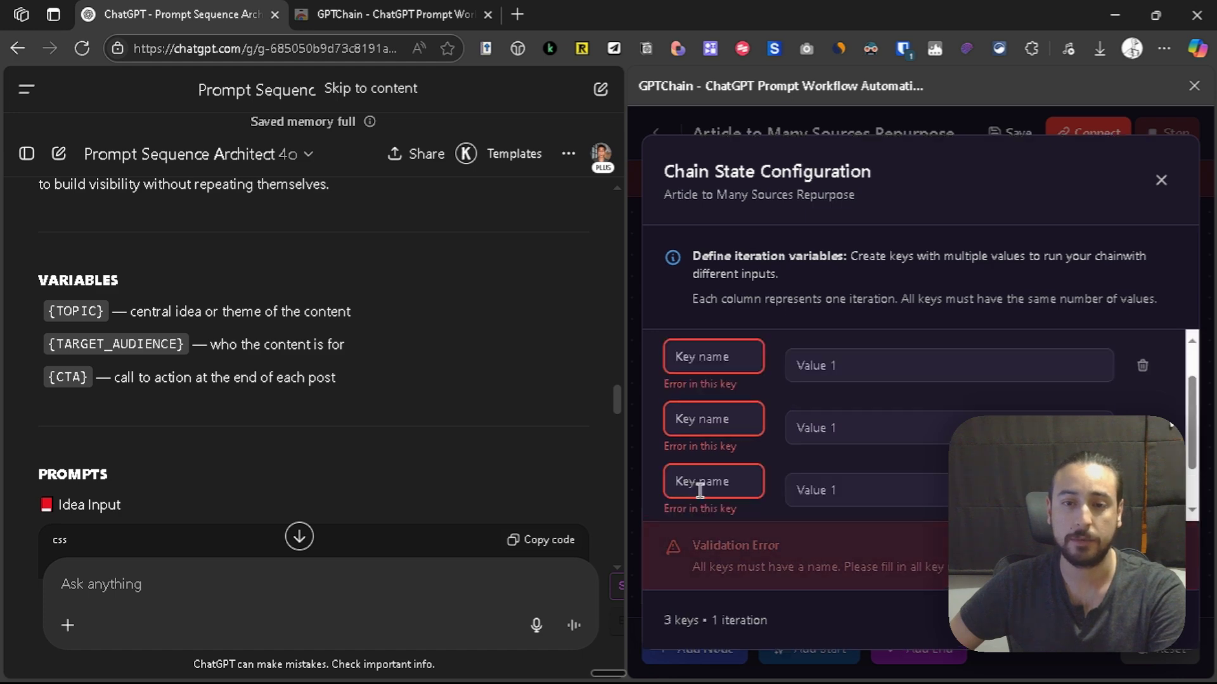
Name the keys TOPIC, TARGET_AUDIENCE and CTA, copying the first two from the chat.
left_click_drag(56, 311, 101, 311)
key("ctrl+c")
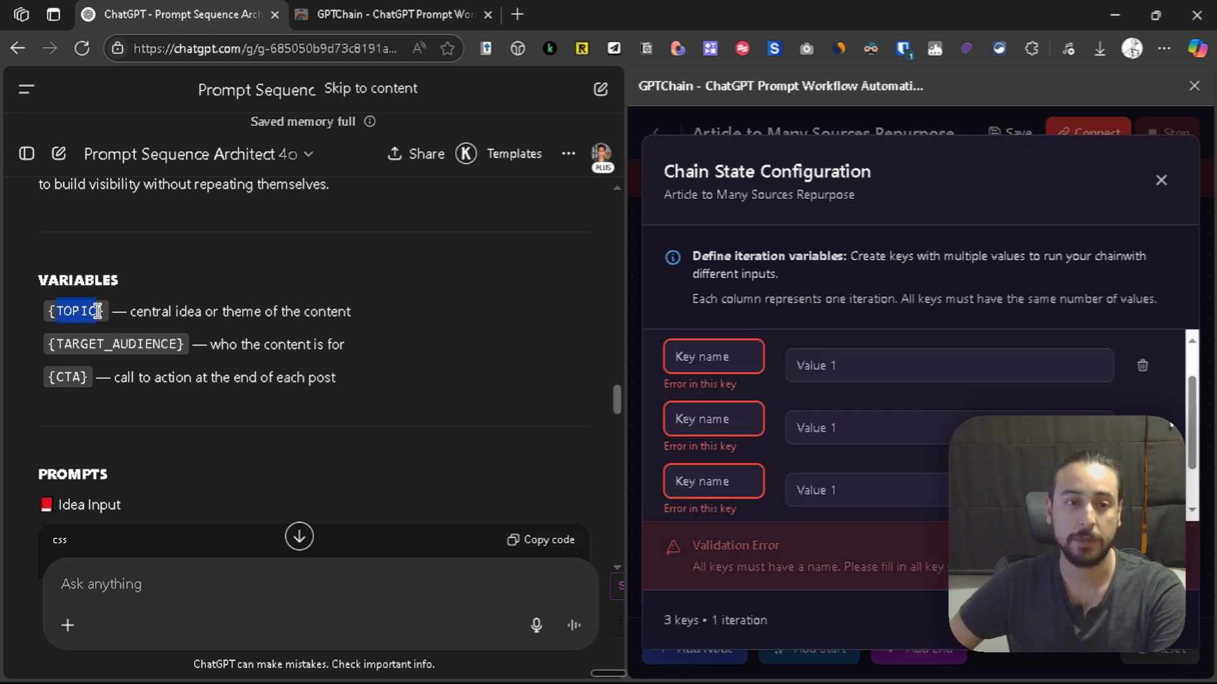
left_click(704, 367)
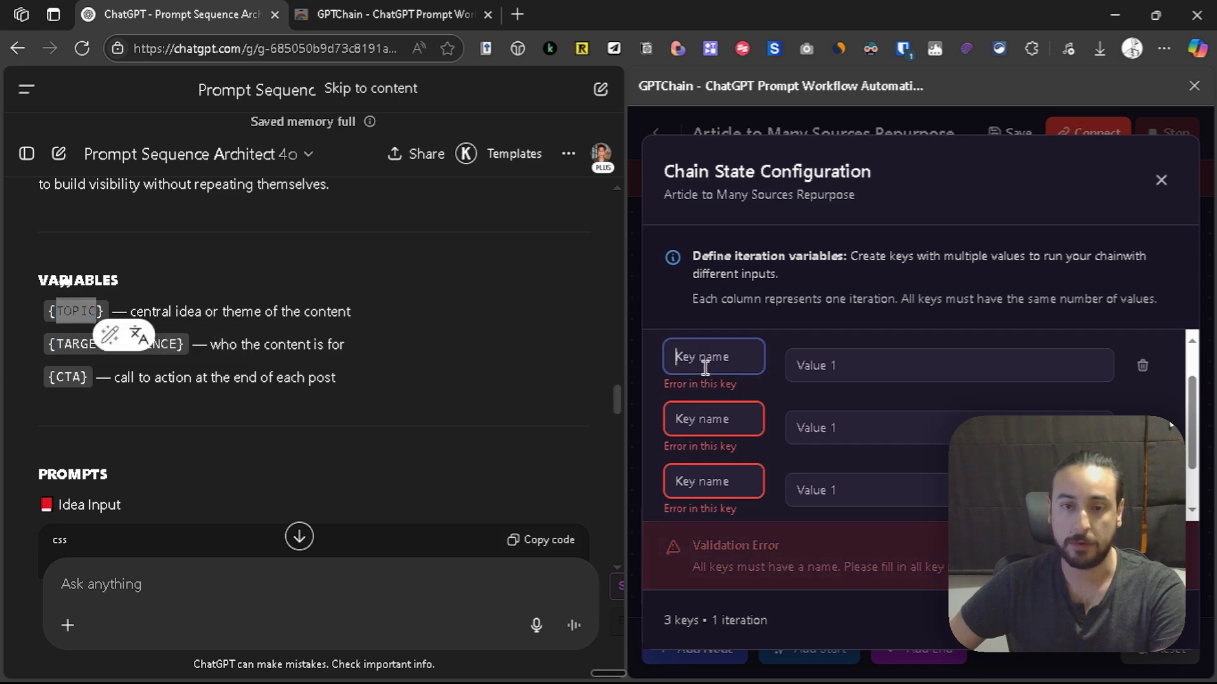
key("ctrl+v")
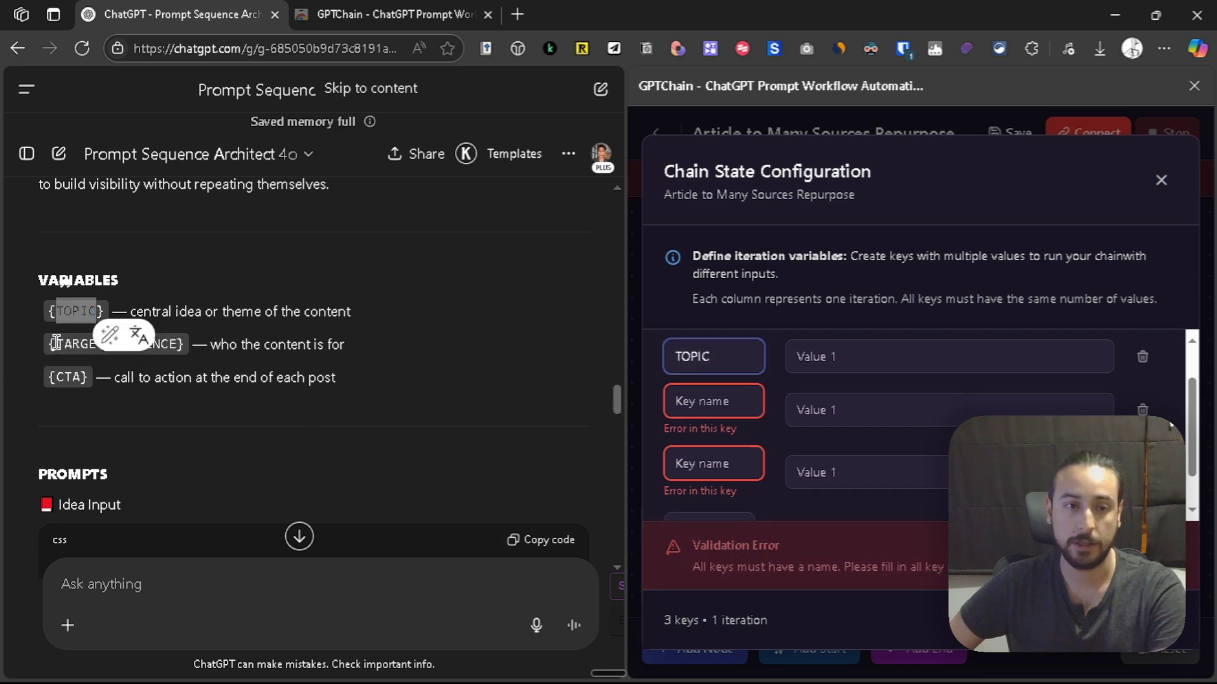
left_click_drag(56, 344, 176, 345)
key("ctrl+c")
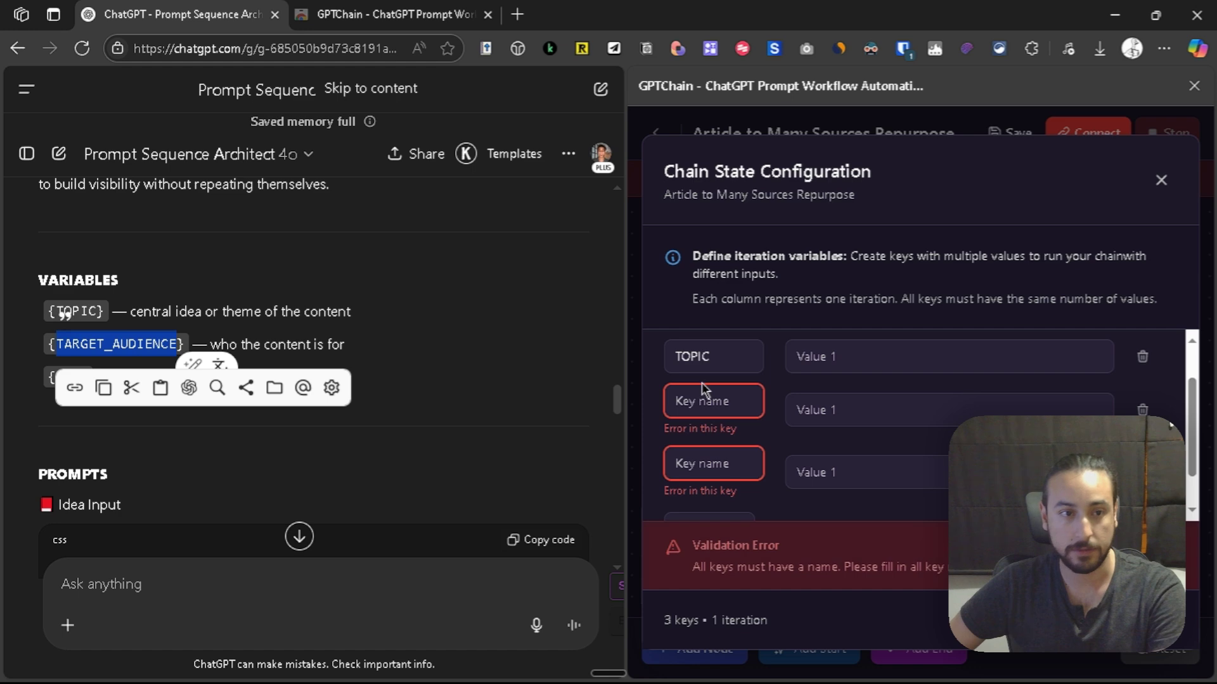
left_click(704, 406)
key("ctrl+v")
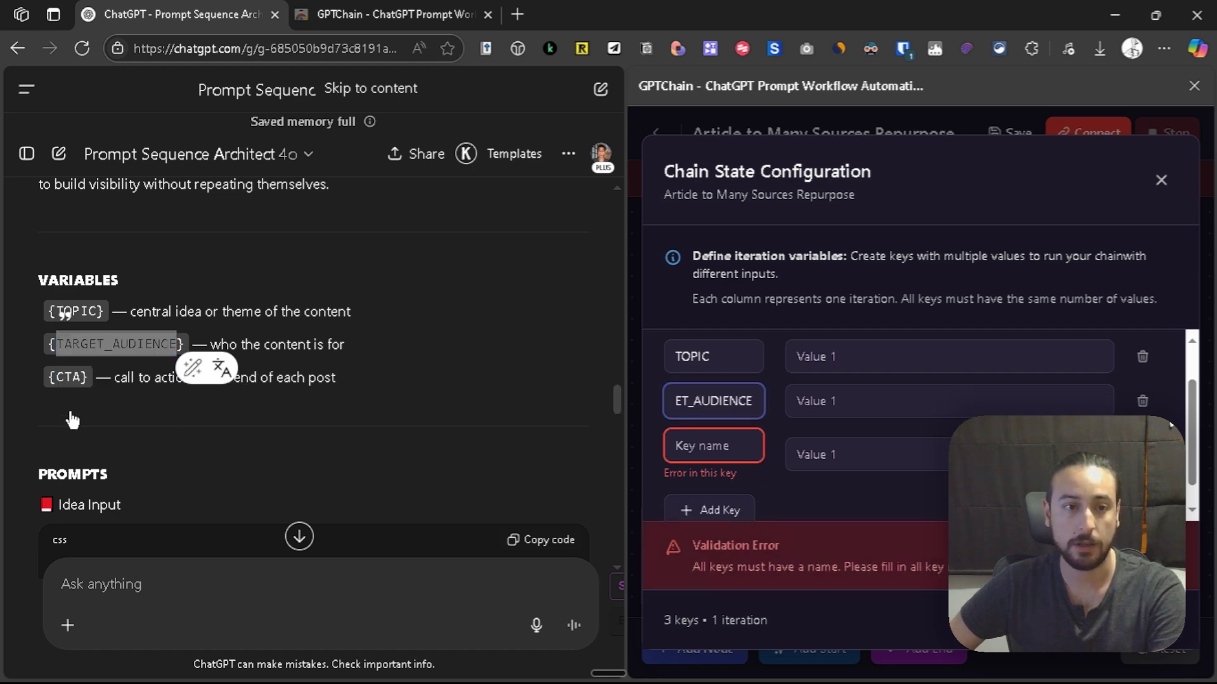
left_click(703, 444)
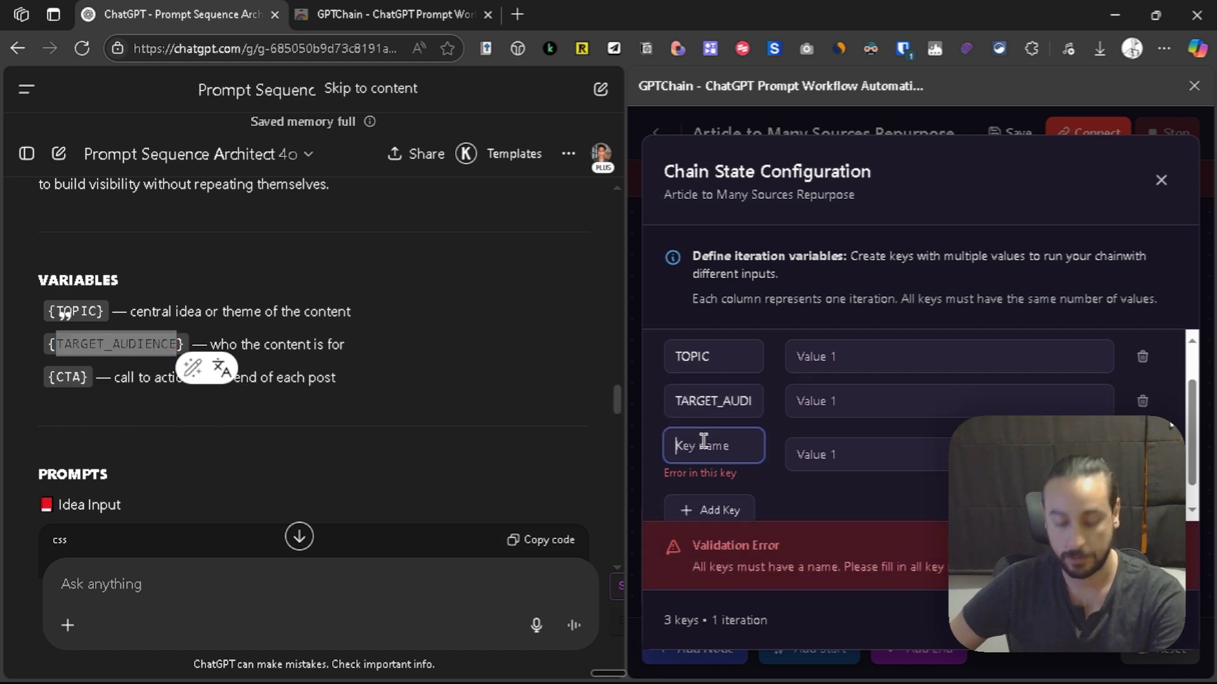
type("CTA")
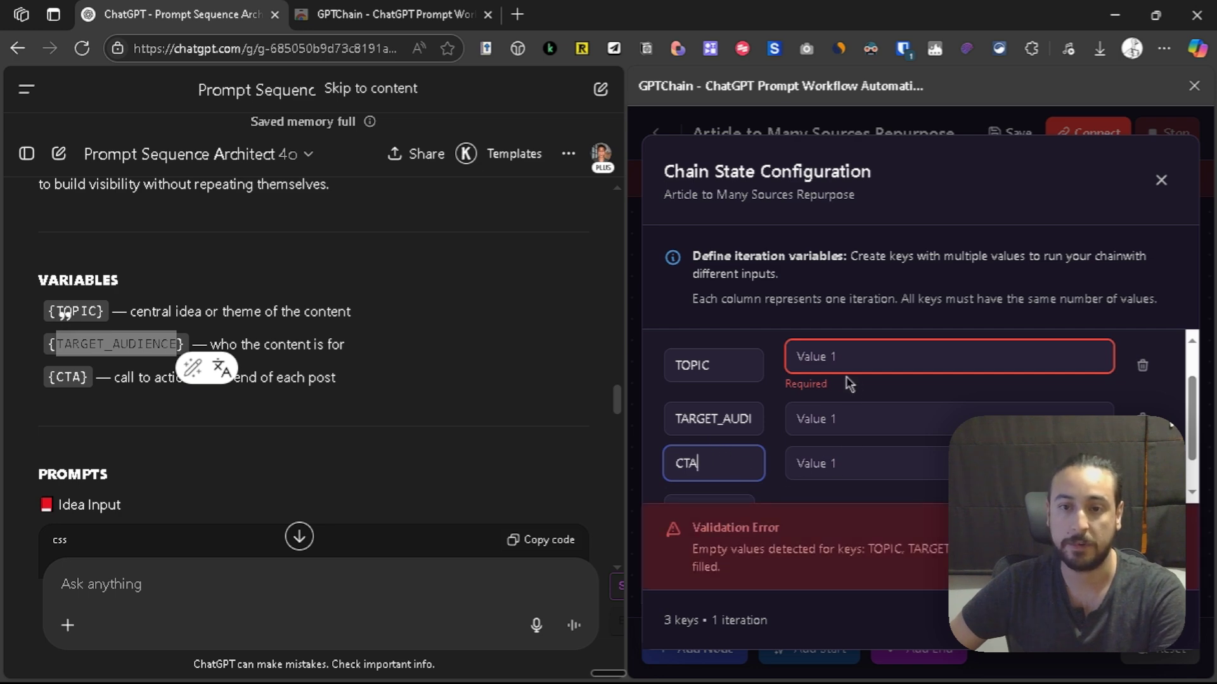
Give each key a '-' placeholder value and close the configuration.
left_click(846, 362)
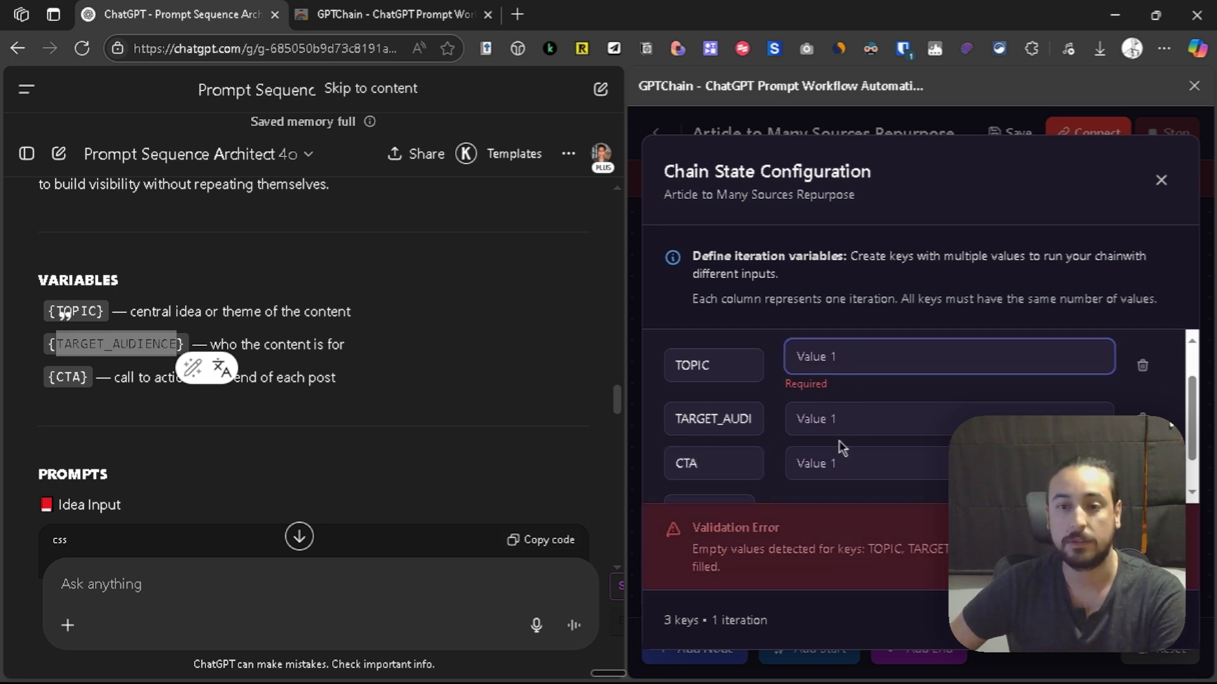
type("-")
left_click(832, 408)
type("-")
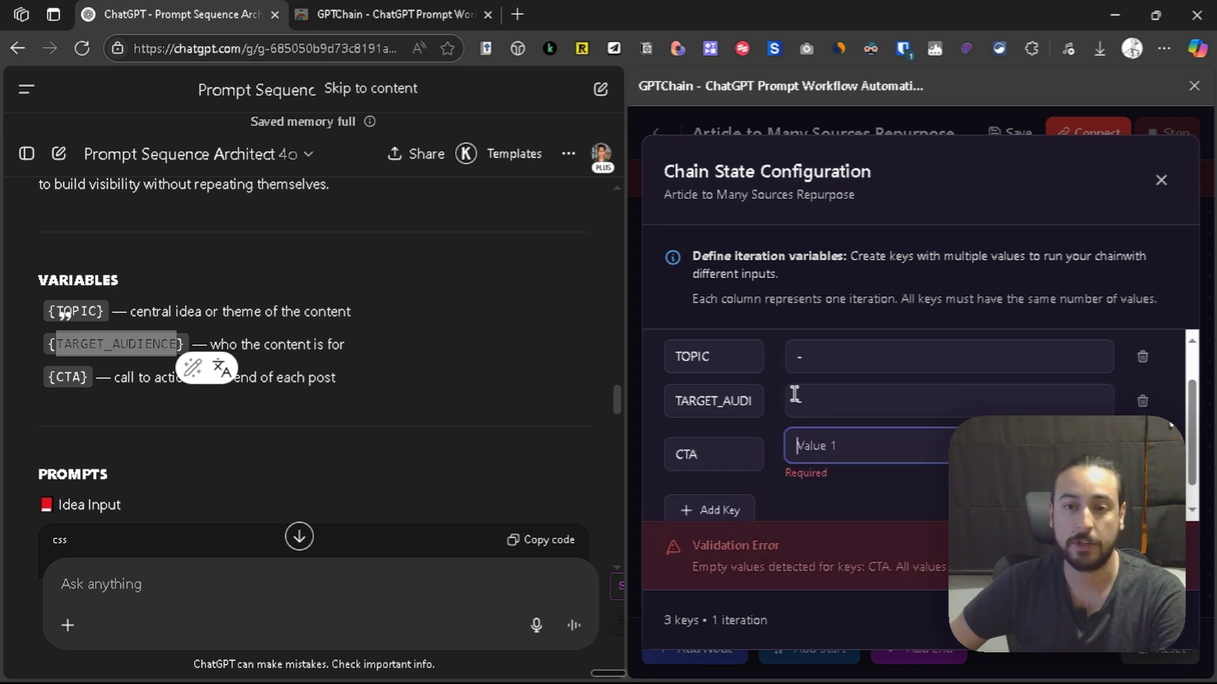
type("-")
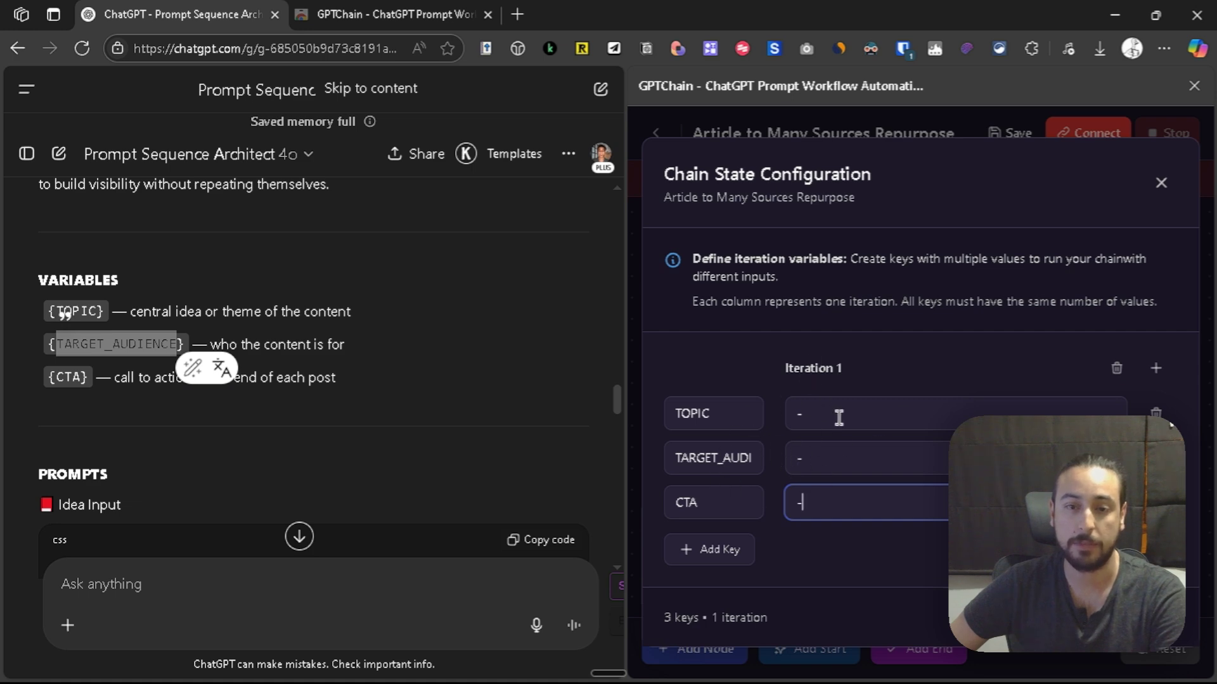
left_click(857, 526)
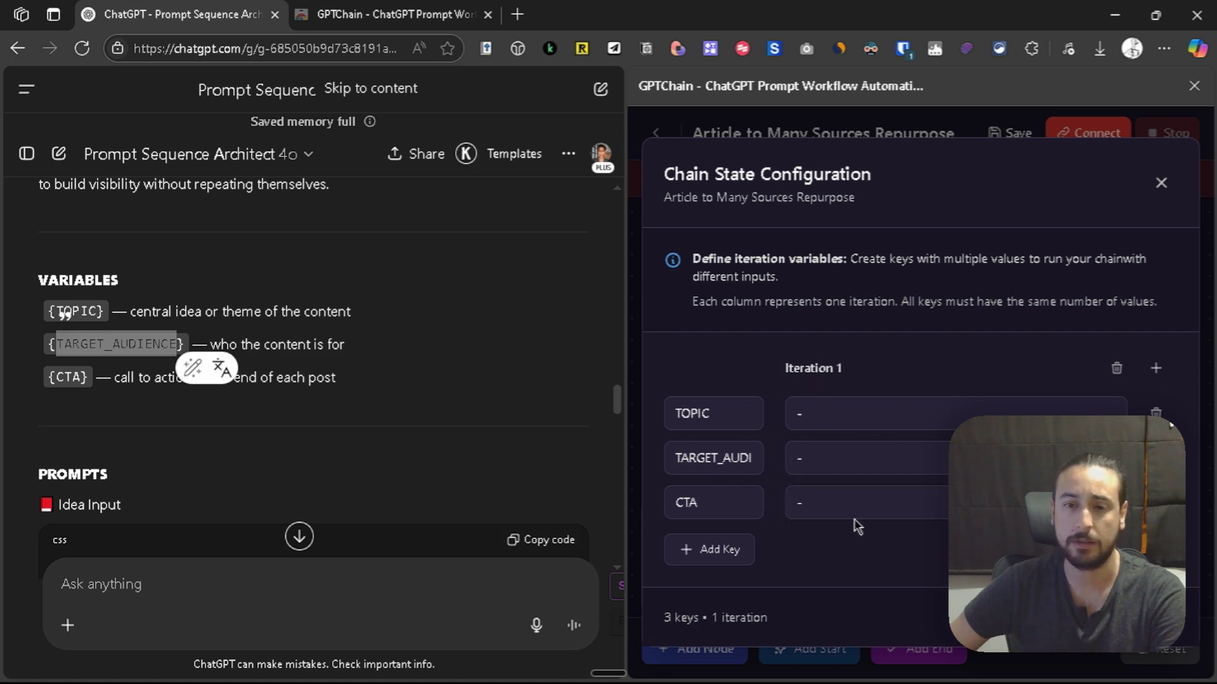
key("Escape")
Centre the START node on the canvas and open a fresh Add Node dialog.
scroll(847, 321, "down", 3)
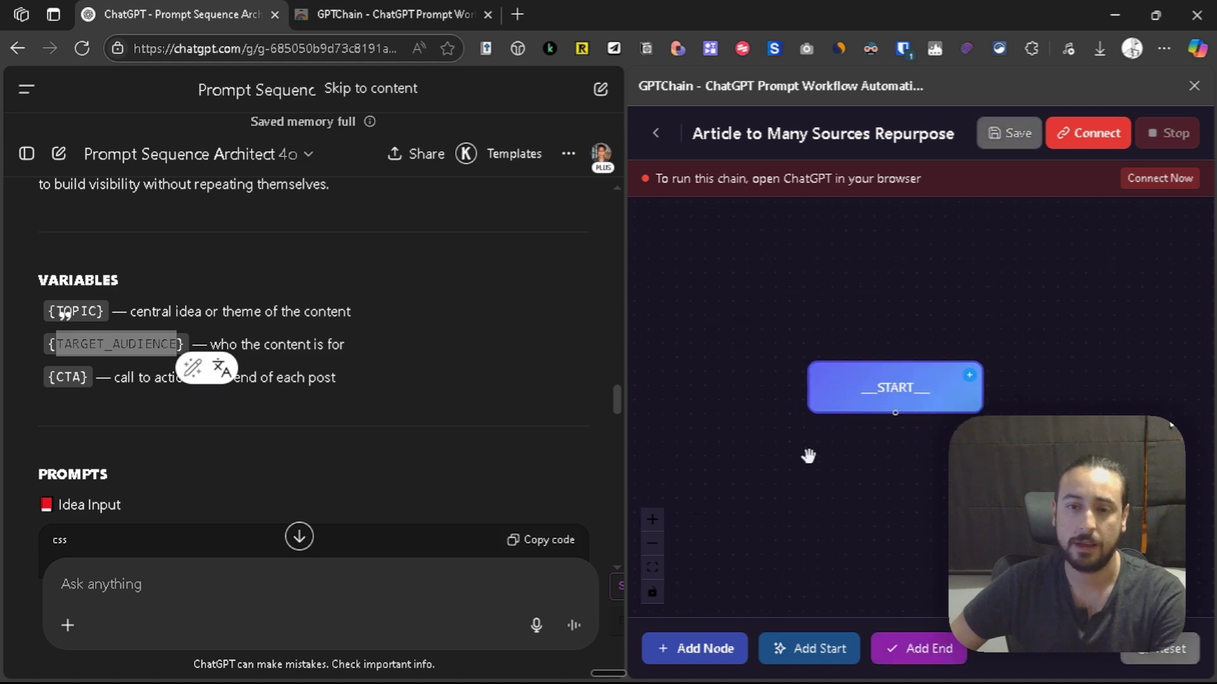
left_click_drag(807, 454, 840, 409)
scroll(835, 413, "up", 2)
scroll(416, 421, "up", 2)
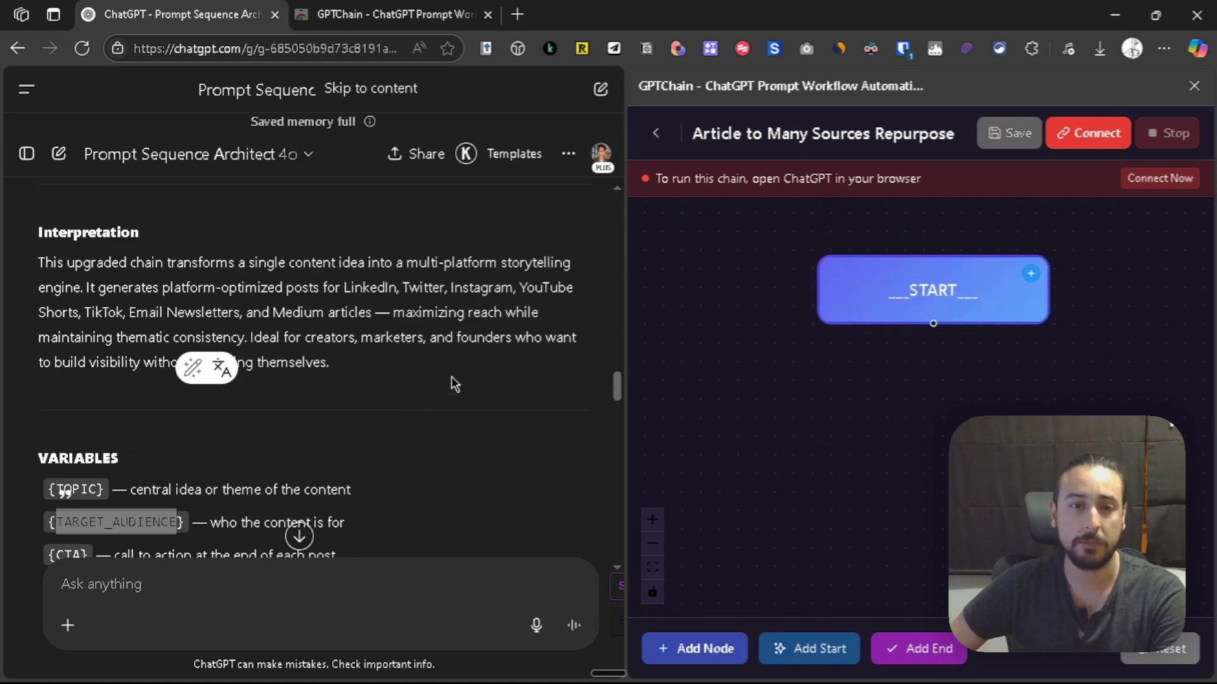
scroll(481, 406, "down", 1)
scroll(367, 436, "down", 3)
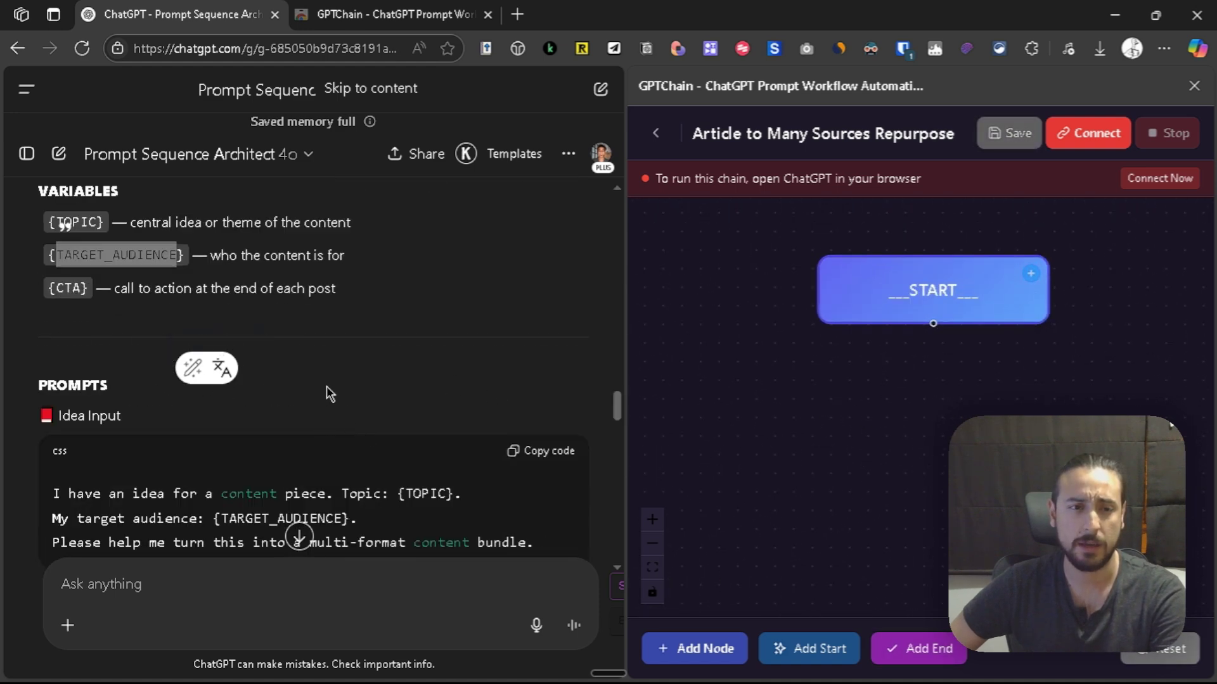
left_click(277, 344)
scroll(247, 332, "down", 1)
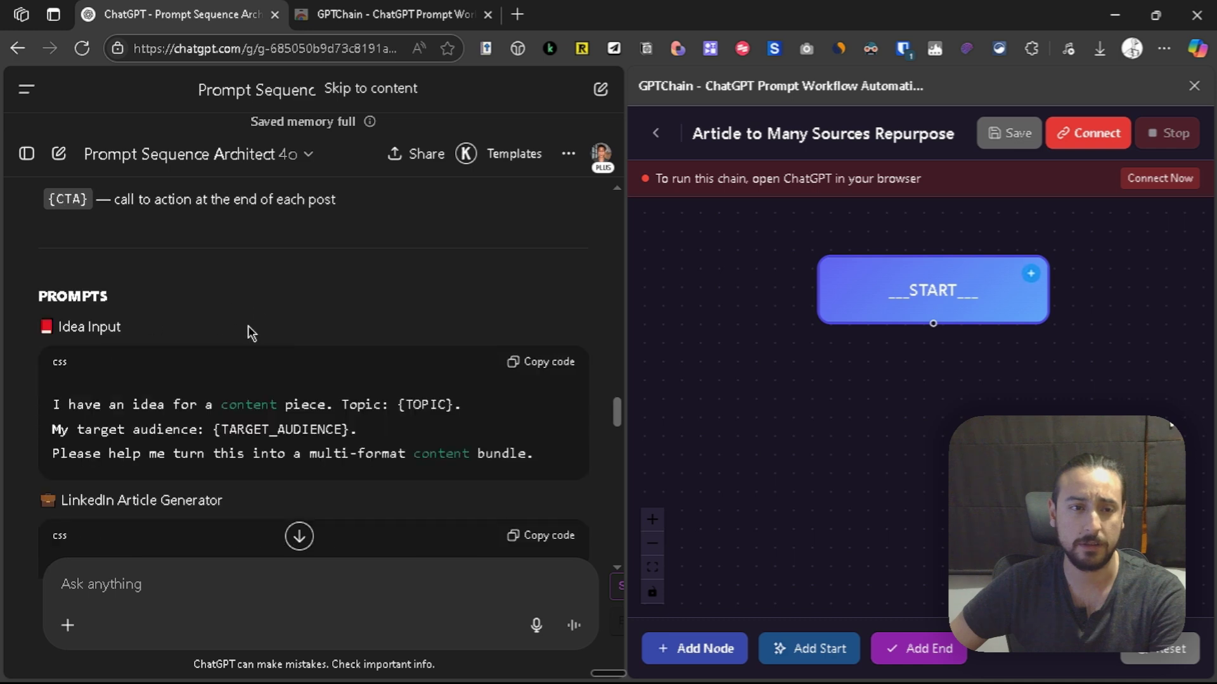
left_click(711, 649)
left_click(692, 304)
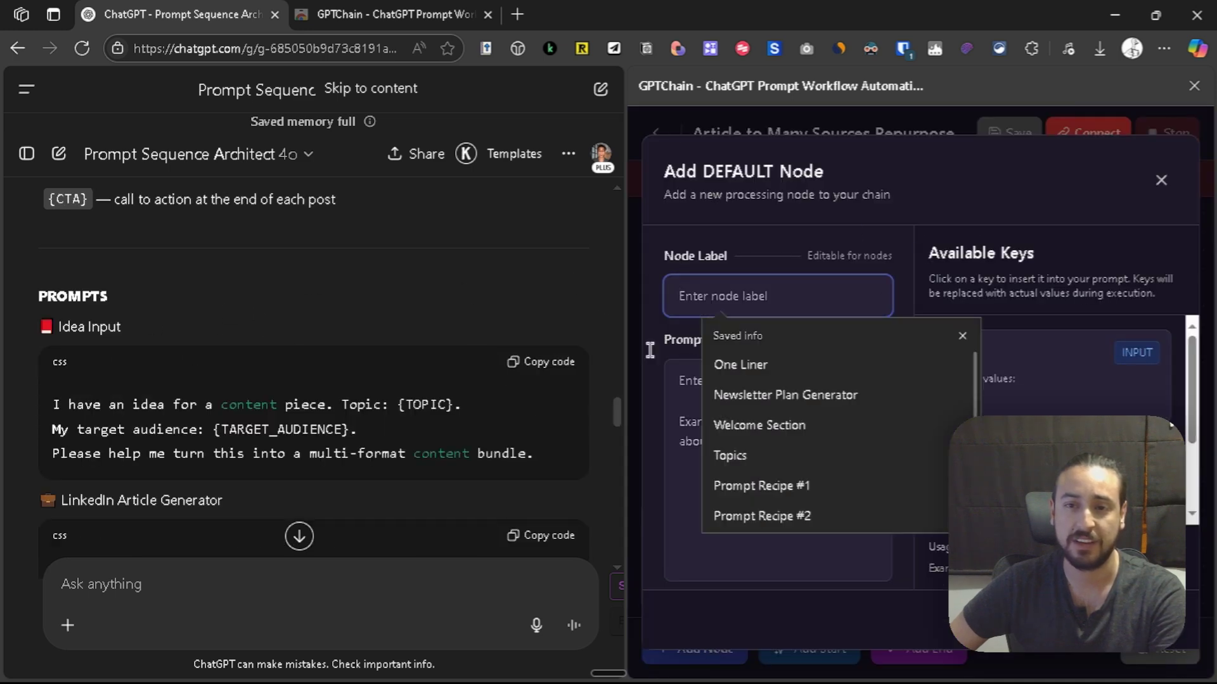
left_click(1161, 180)
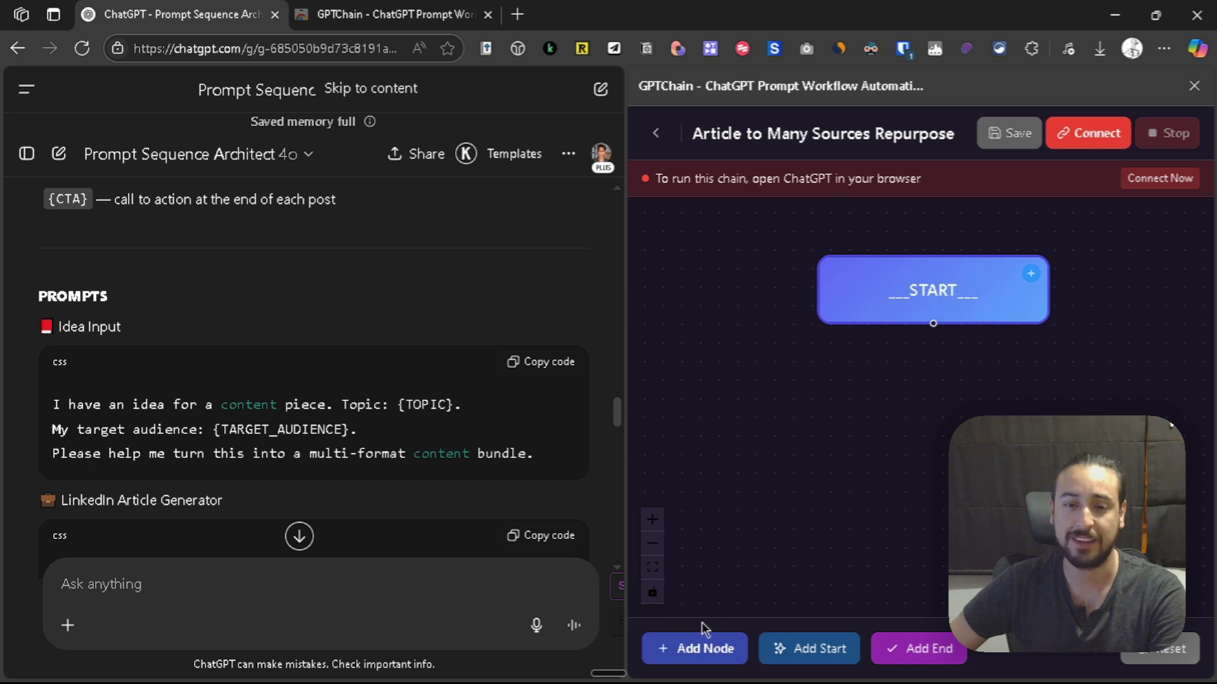
left_click(700, 653)
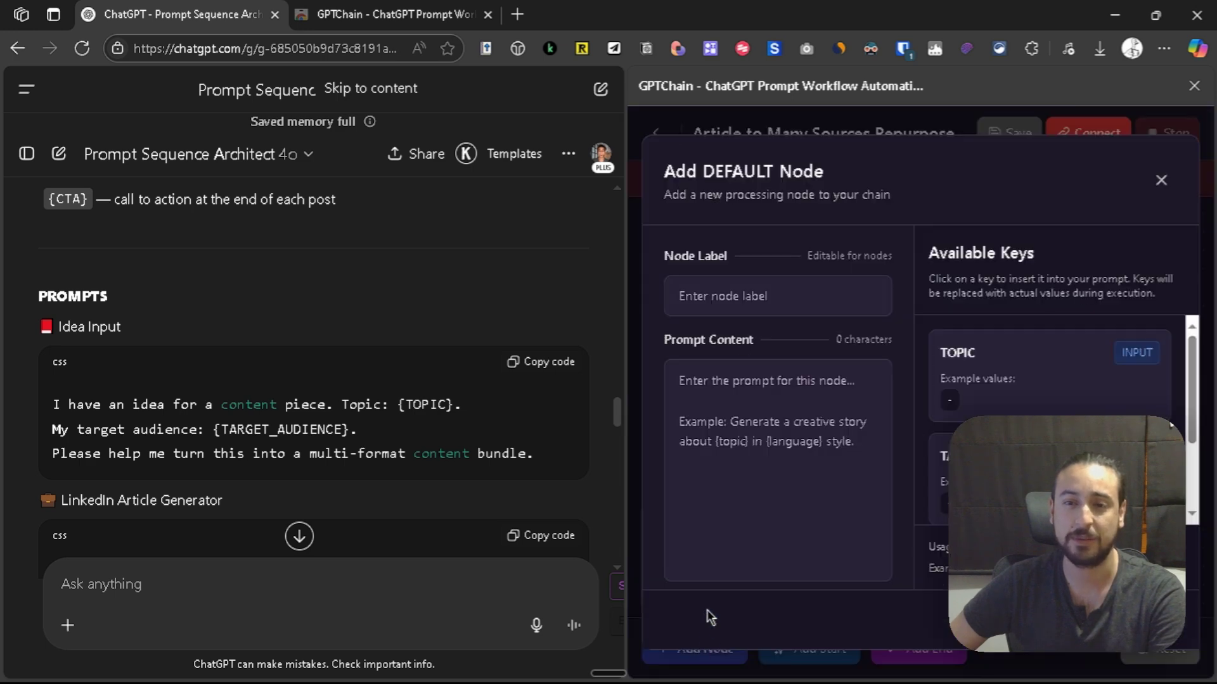
left_click(708, 311)
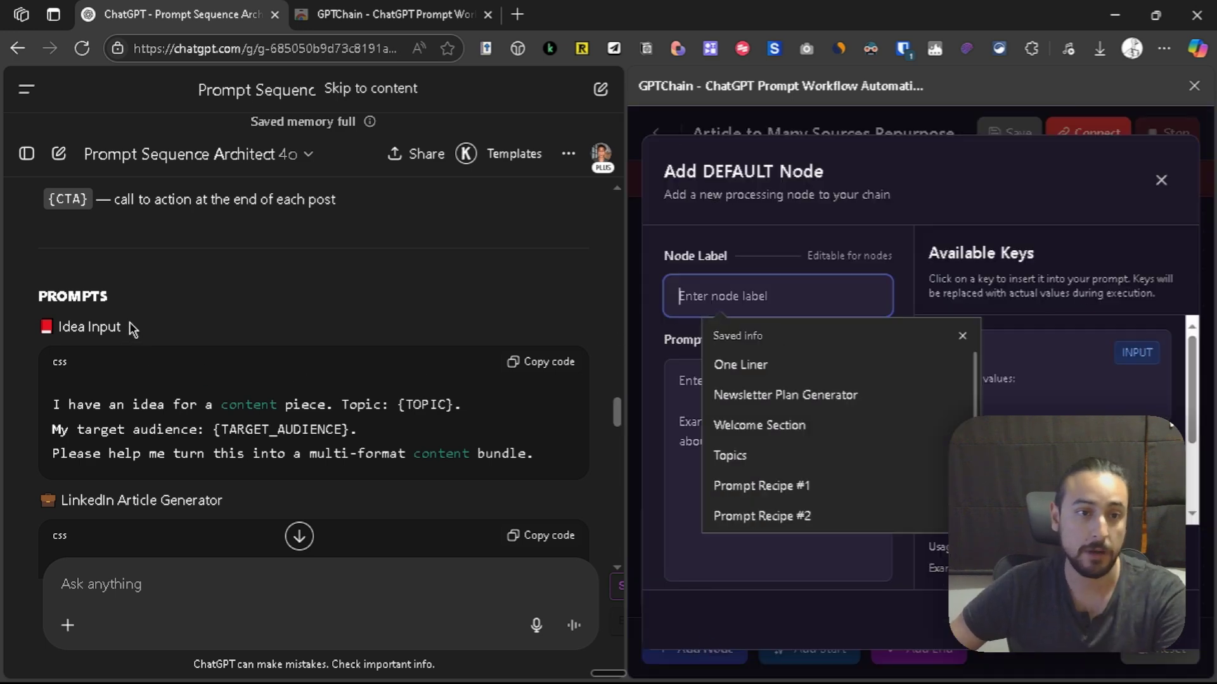
Label the new node 'Idea Input' and paste the copied idea prompt as its content.
left_click_drag(130, 323, 39, 326)
key("ctrl+c")
left_click(824, 298)
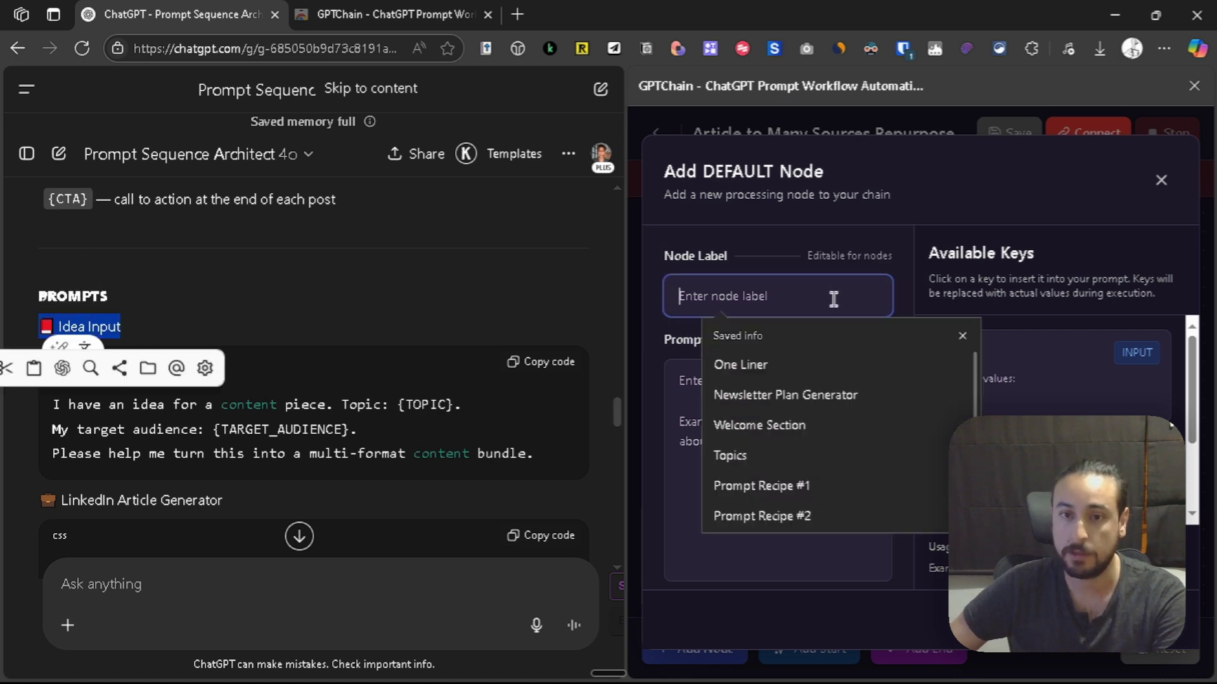
key("ctrl+v")
left_click(549, 366)
left_click(811, 392)
type("I have an idea for a content piece. Topic: {TOPIC}. My target audience: {TARGET_AUDIENCE}. Please help me turn this into a multi-format content bundle.")
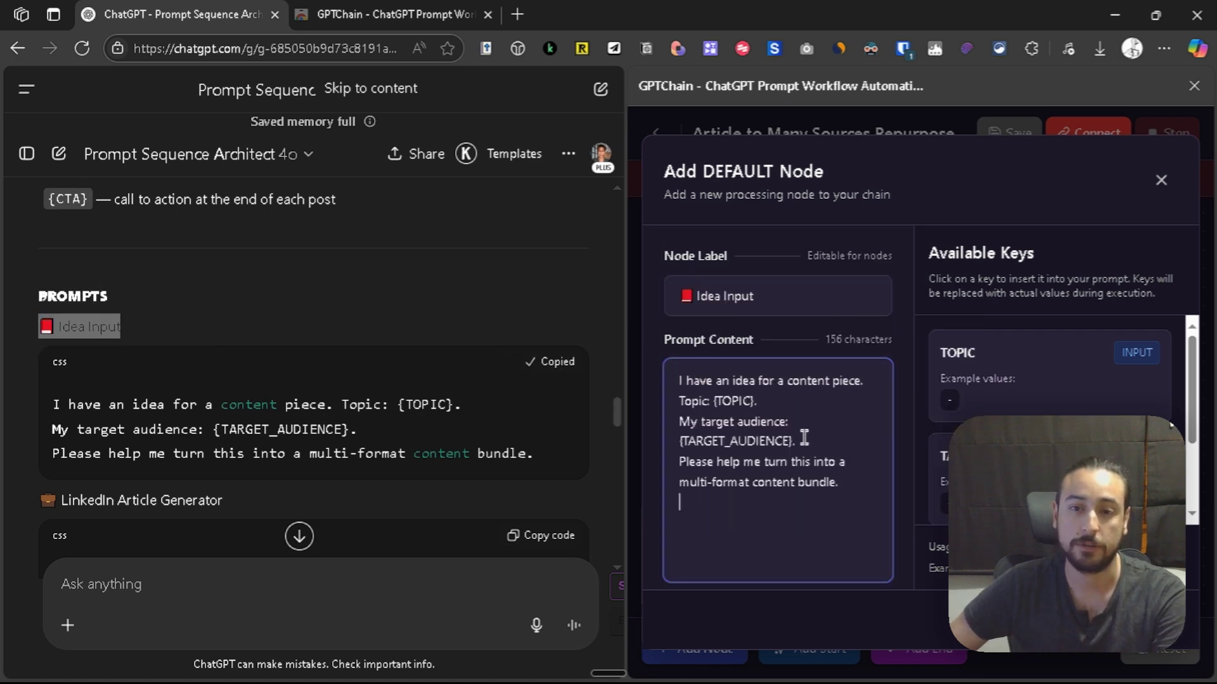
Tidy the prompt's trailing lines around the {TARGET_AUDIENCE} placeholder.
key("BackSpace")
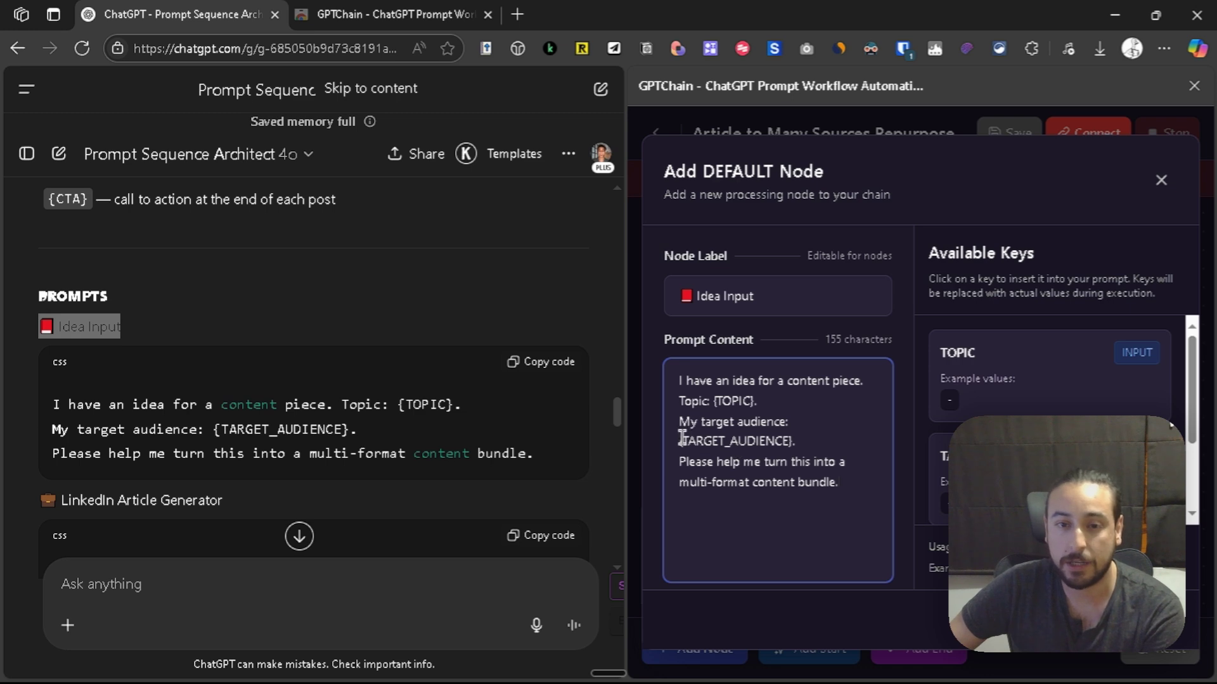
left_click_drag(680, 441, 793, 441)
key("ctrl+c")
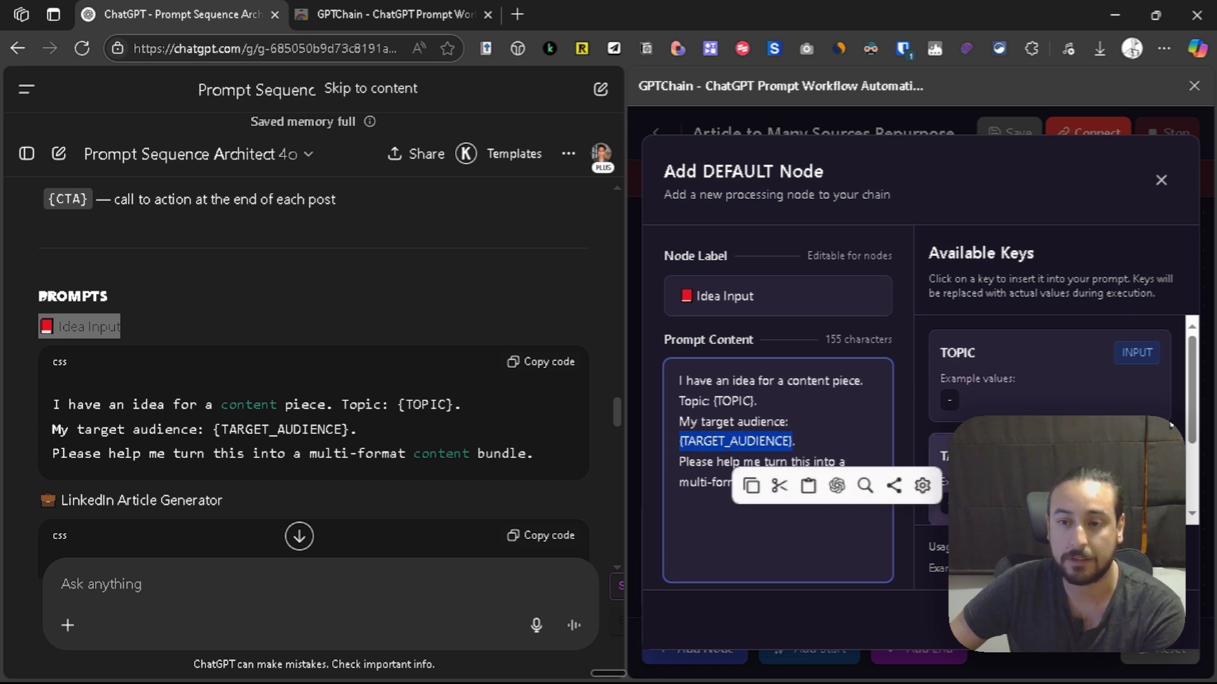
left_click(869, 483)
key("Return")
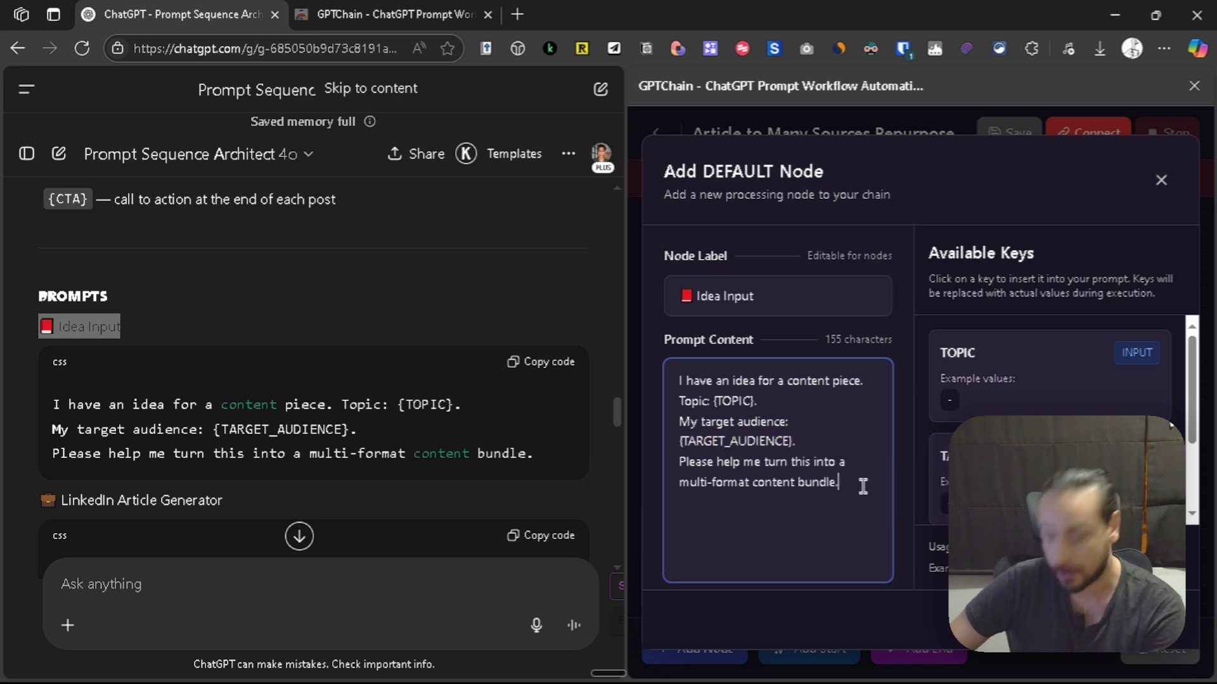
key("Return")
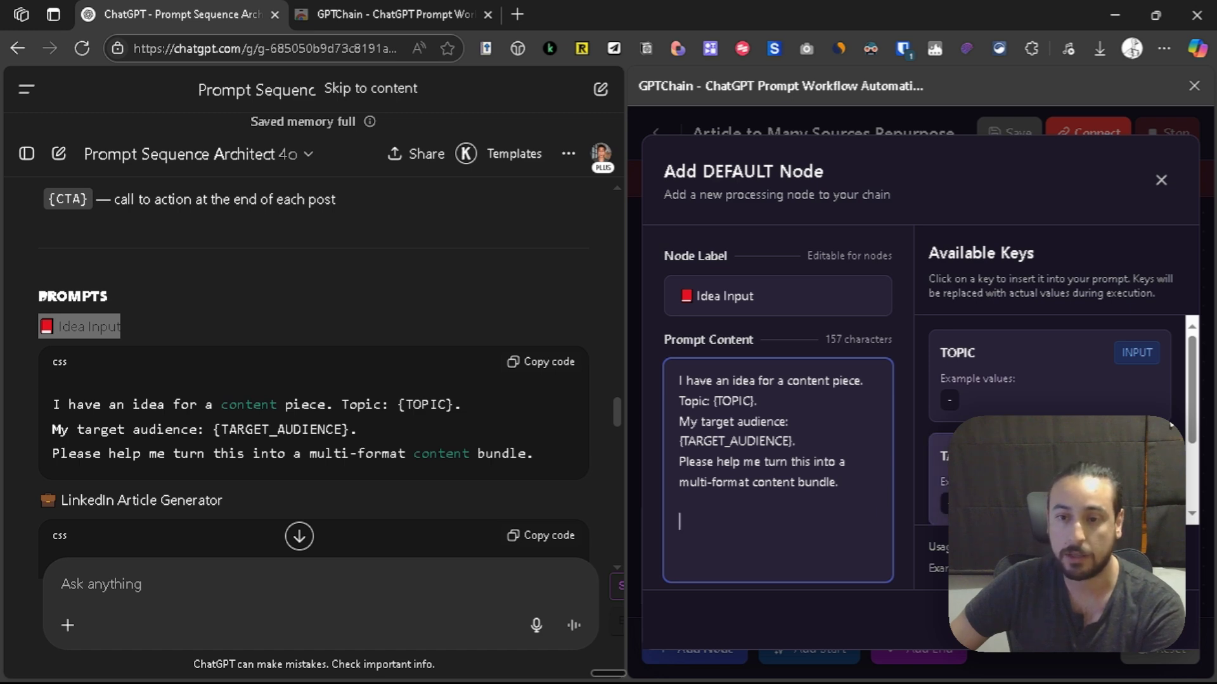
key("ctrl+v")
left_click_drag(800, 522, 679, 522)
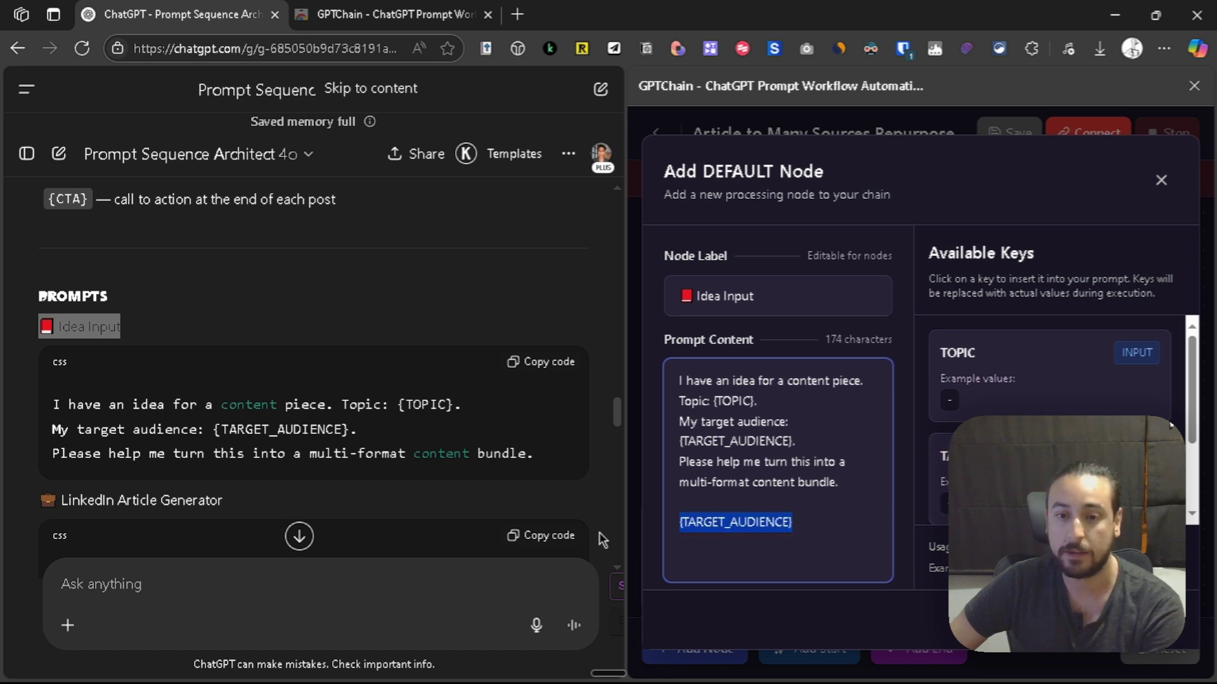
key("BackSpace")
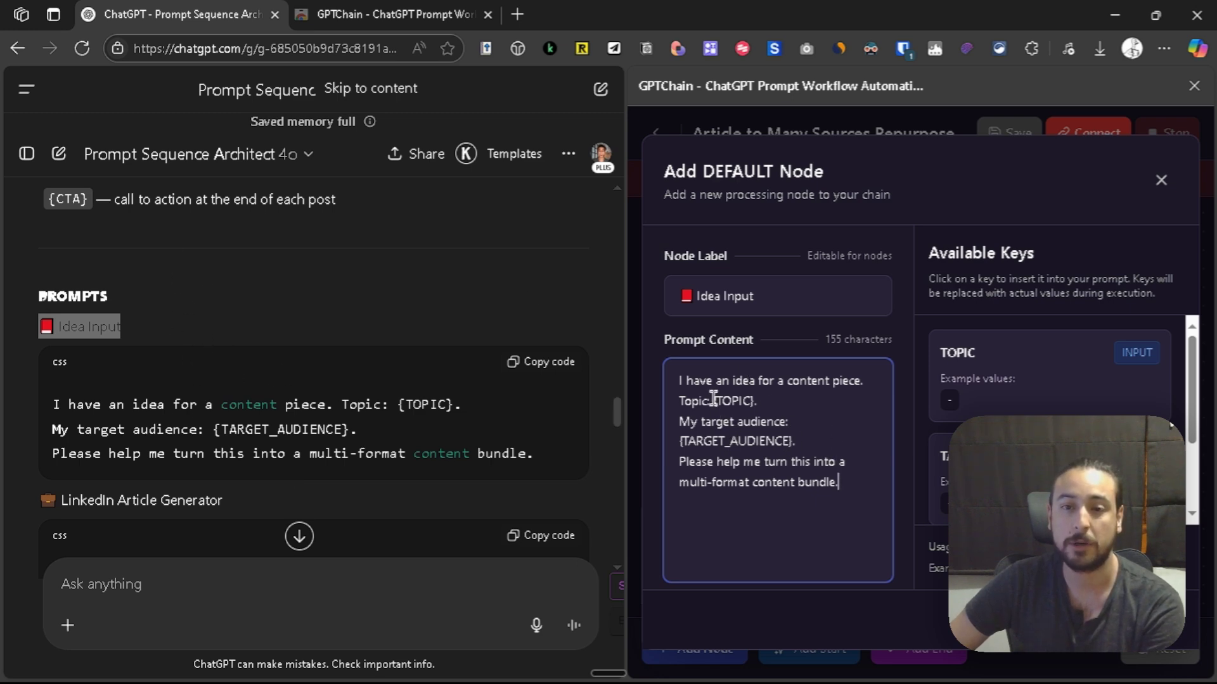
Insert the {TOPIC} key into the prompt and save the Idea Input node.
left_click(1046, 367)
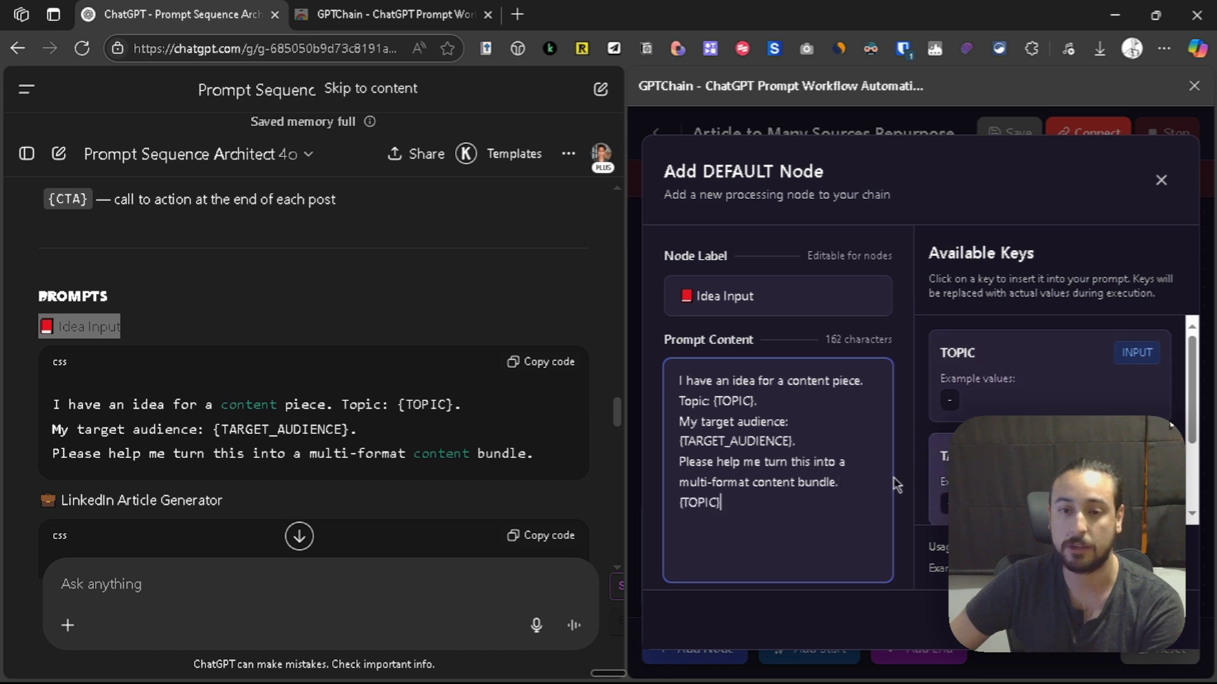
key("Home")
key("BackSpace")
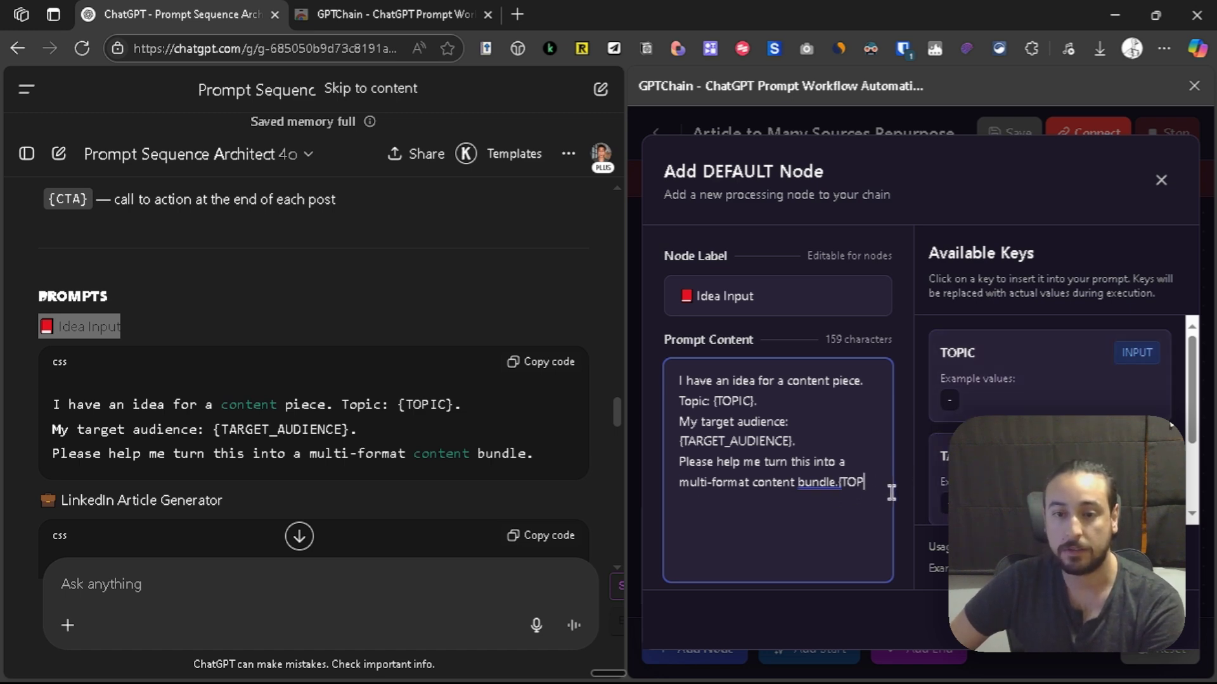
key("BackSpace")
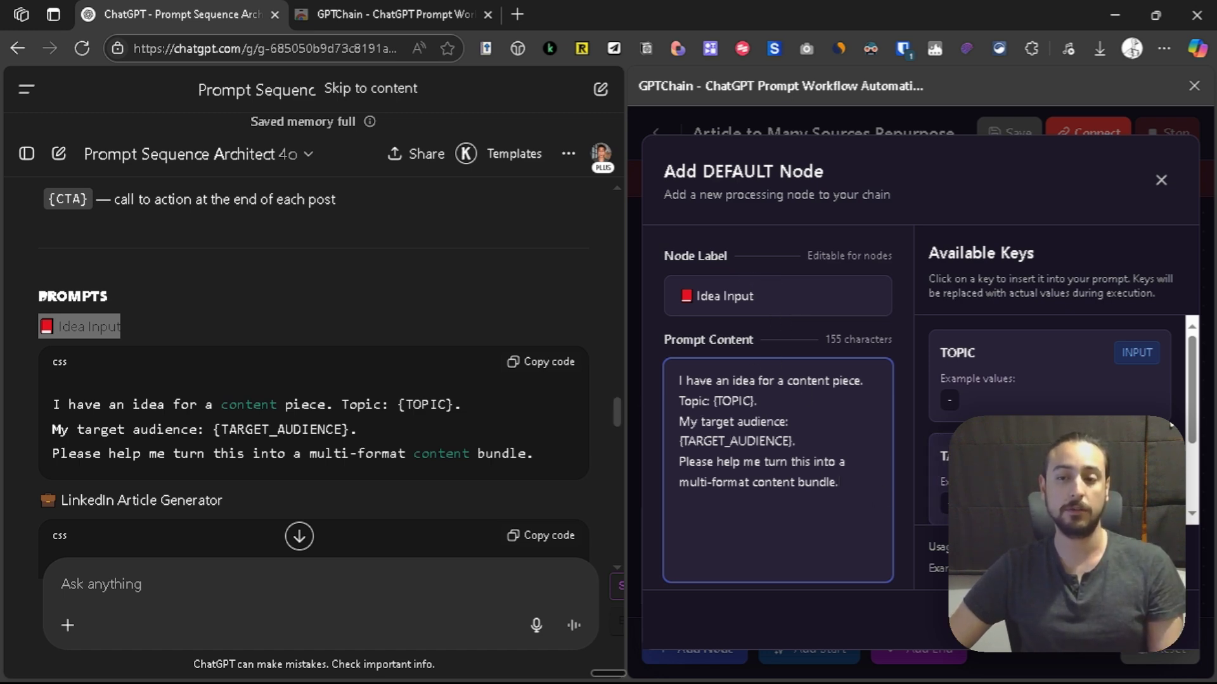
key("ctrl+Return")
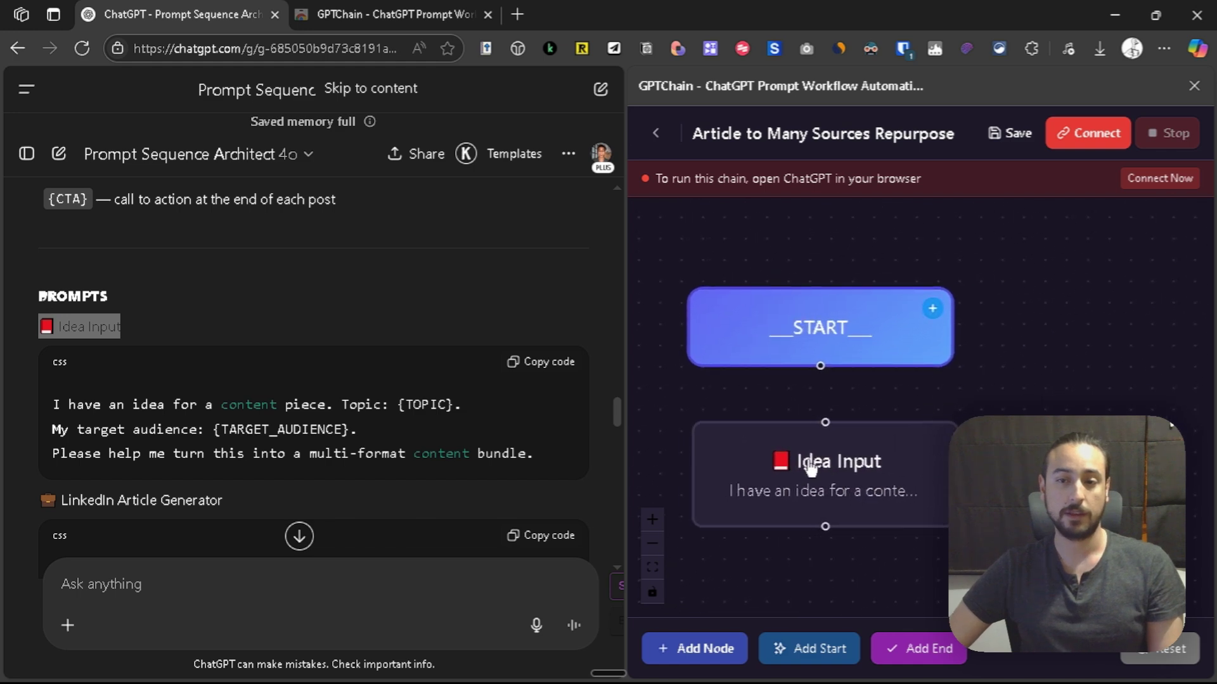
Link START to Idea Input and add the LinkedIn, Carousel Slide Builder and Twitter Thread nodes.
scroll(818, 472, "down", 3)
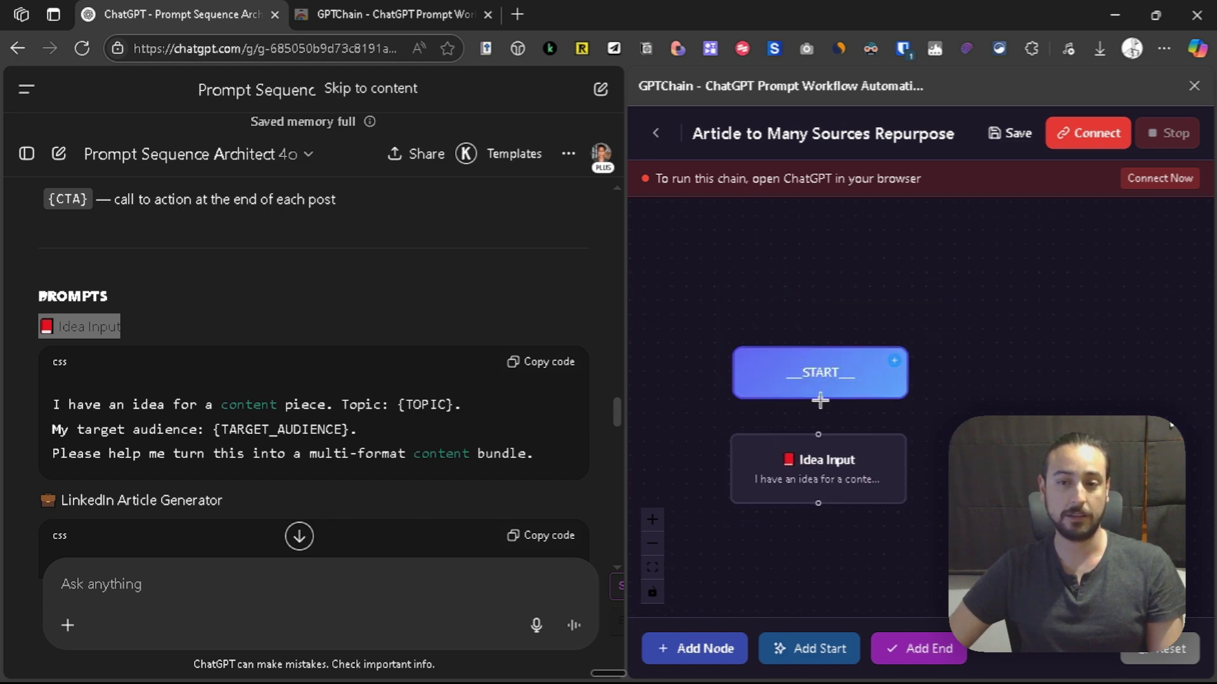
left_click_drag(838, 494, 840, 496)
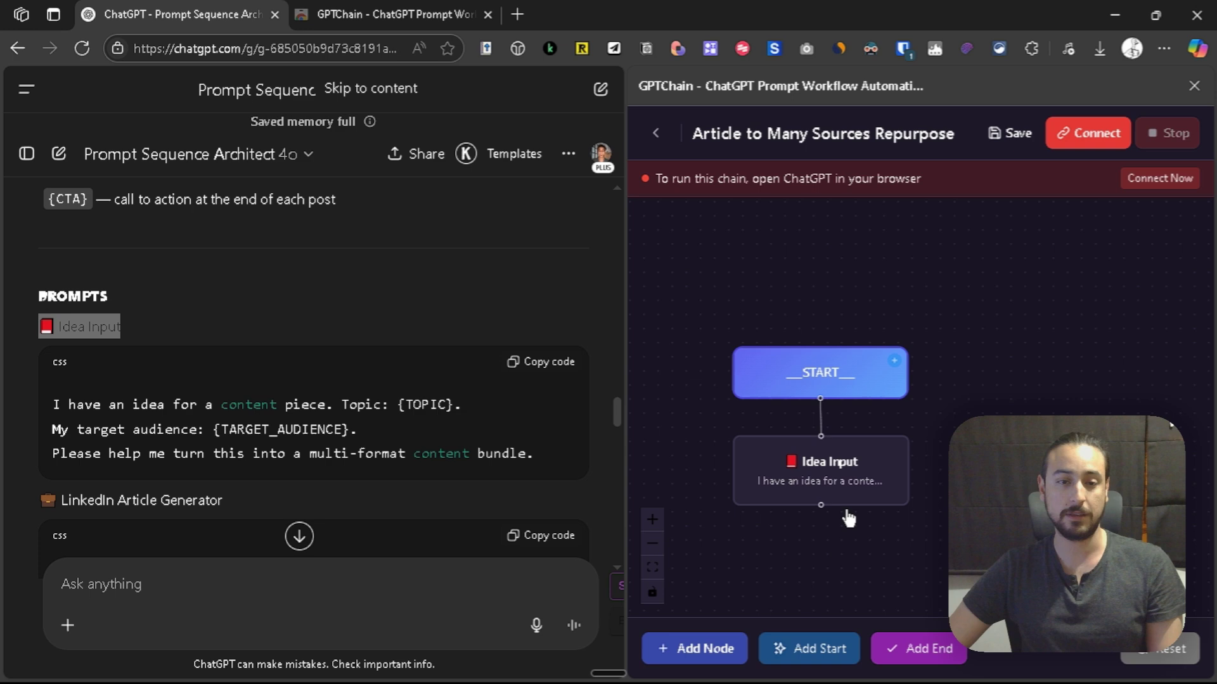
scroll(414, 394, "down", 3)
left_click(701, 647)
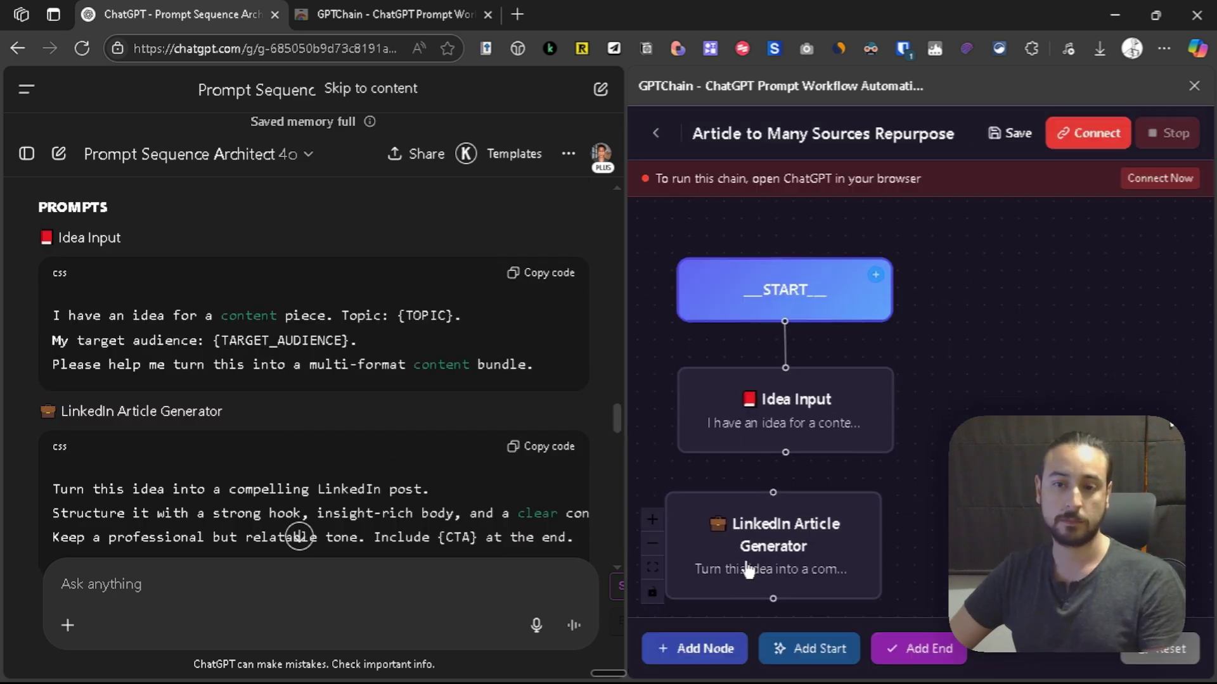
scroll(475, 454, "down", 5)
scroll(304, 443, "up", 2)
left_click_drag(197, 419, 41, 418)
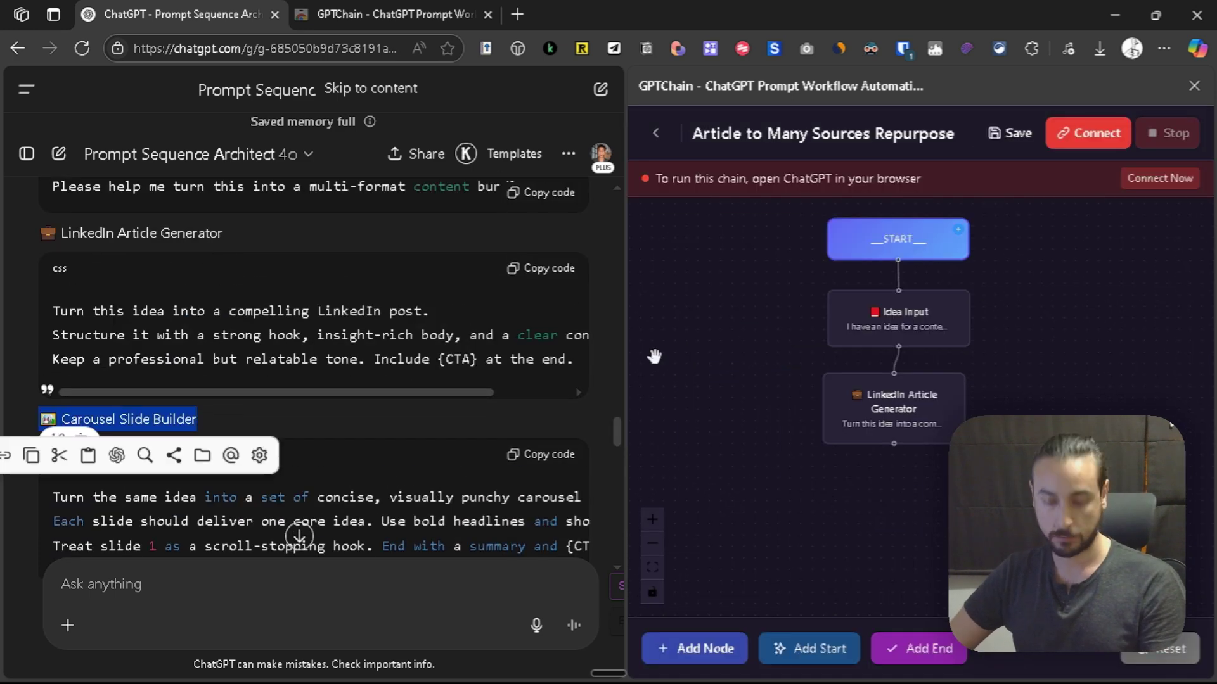
scroll(190, 412, "down", 3)
left_click_drag(215, 427, 45, 418)
left_click(701, 646)
Add the Instagram Post Converter and YouTube Shorts Script prompt nodes.
left_click_drag(126, 427, 779, 296)
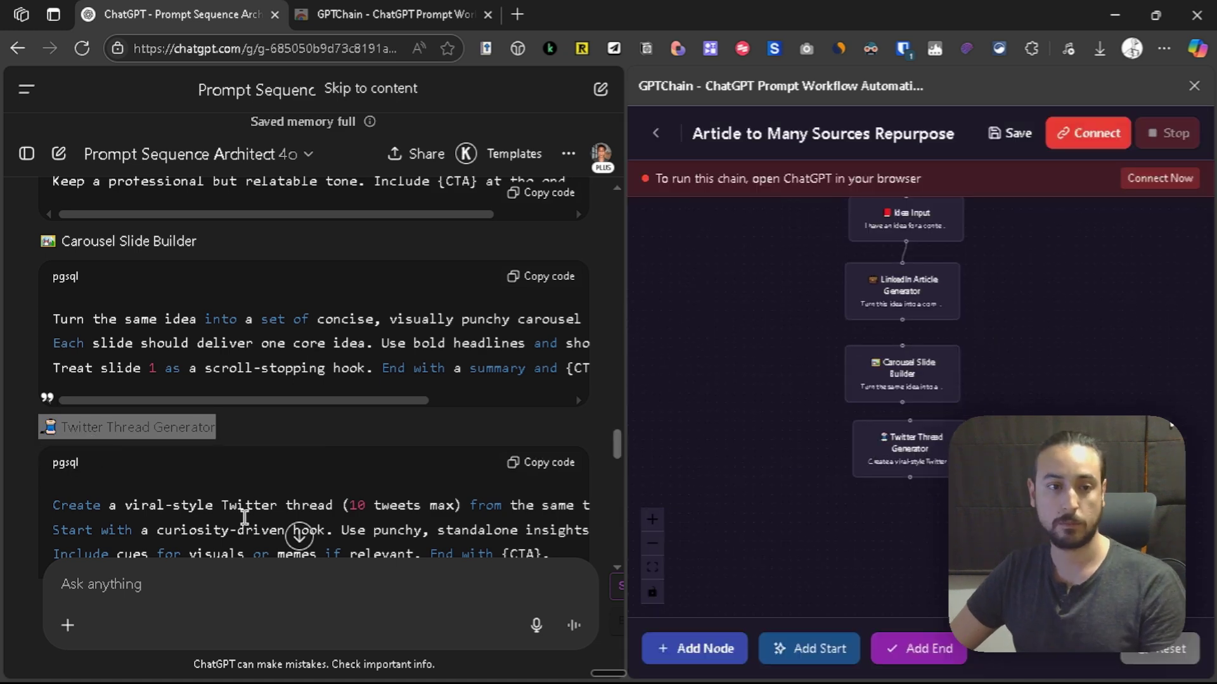
scroll(305, 380, "down", 3)
left_click_drag(219, 435, 41, 436)
left_click(701, 647)
left_click_drag(126, 435, 806, 301)
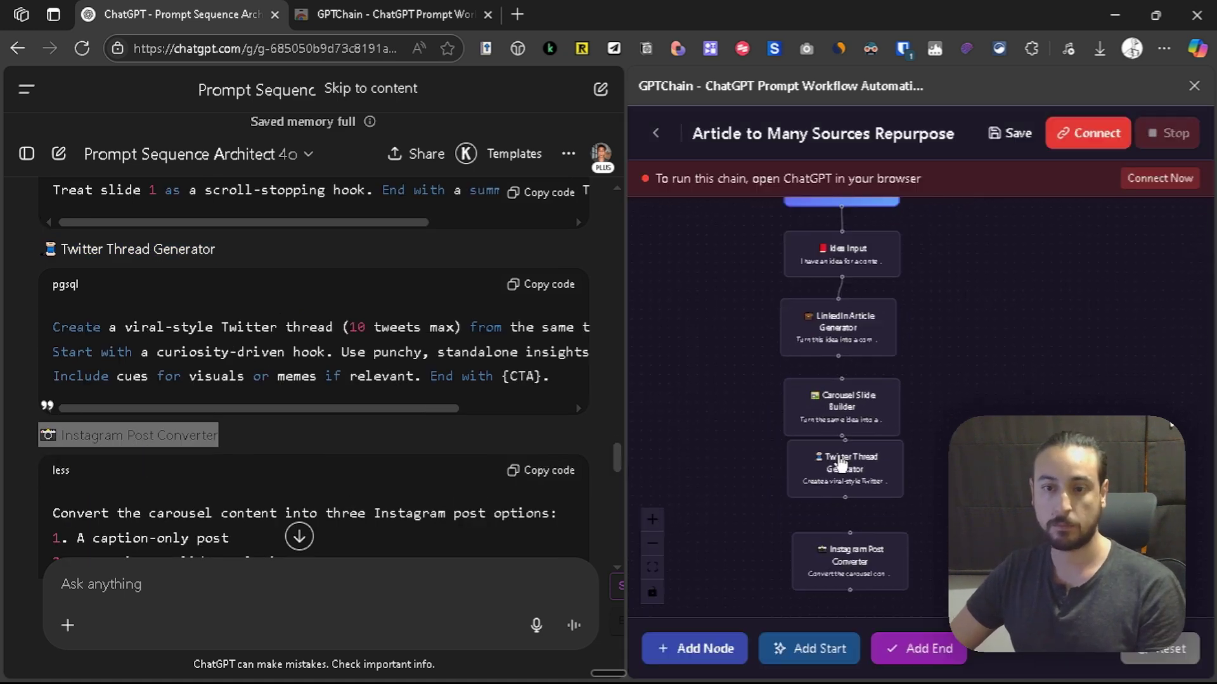
scroll(304, 380, "down", 4)
left_click_drag(196, 225, 41, 226)
left_click(701, 646)
left_click_drag(127, 225, 778, 296)
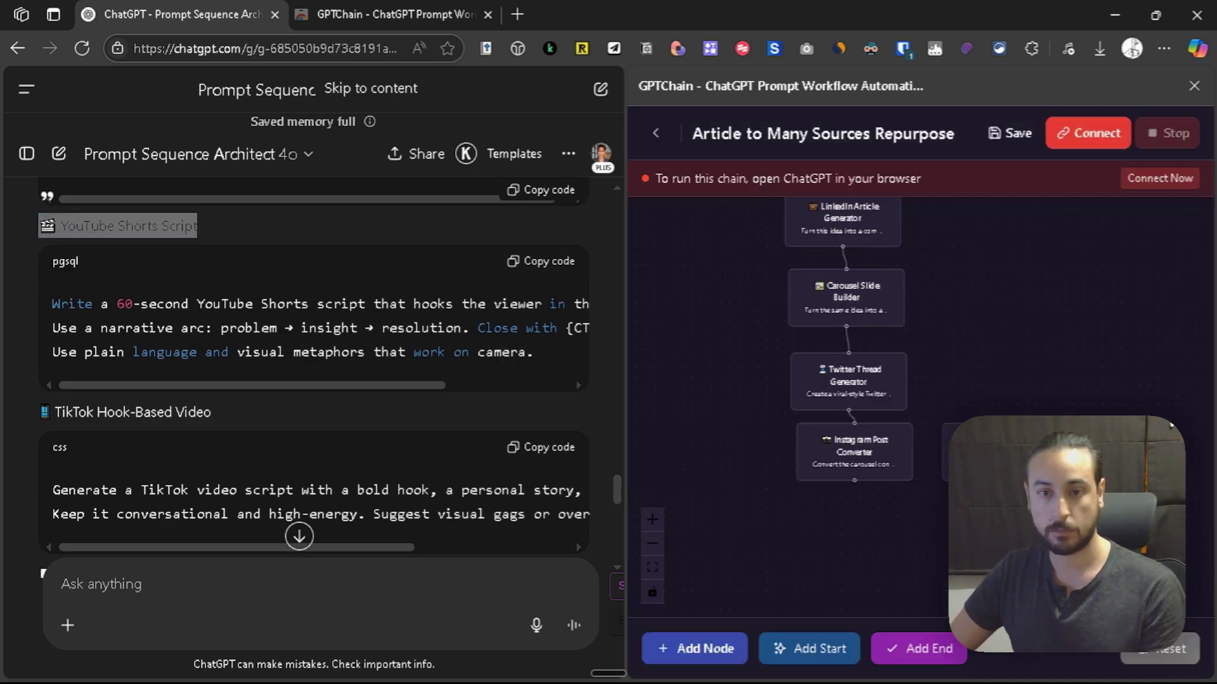
Add the TikTok Hook-Based Video, Email Newsletter Snippet and Medium Article Expander nodes.
scroll(304, 380, "down", 3)
left_click_drag(211, 231, 41, 231)
left_click(701, 646)
left_click_drag(127, 234, 779, 296)
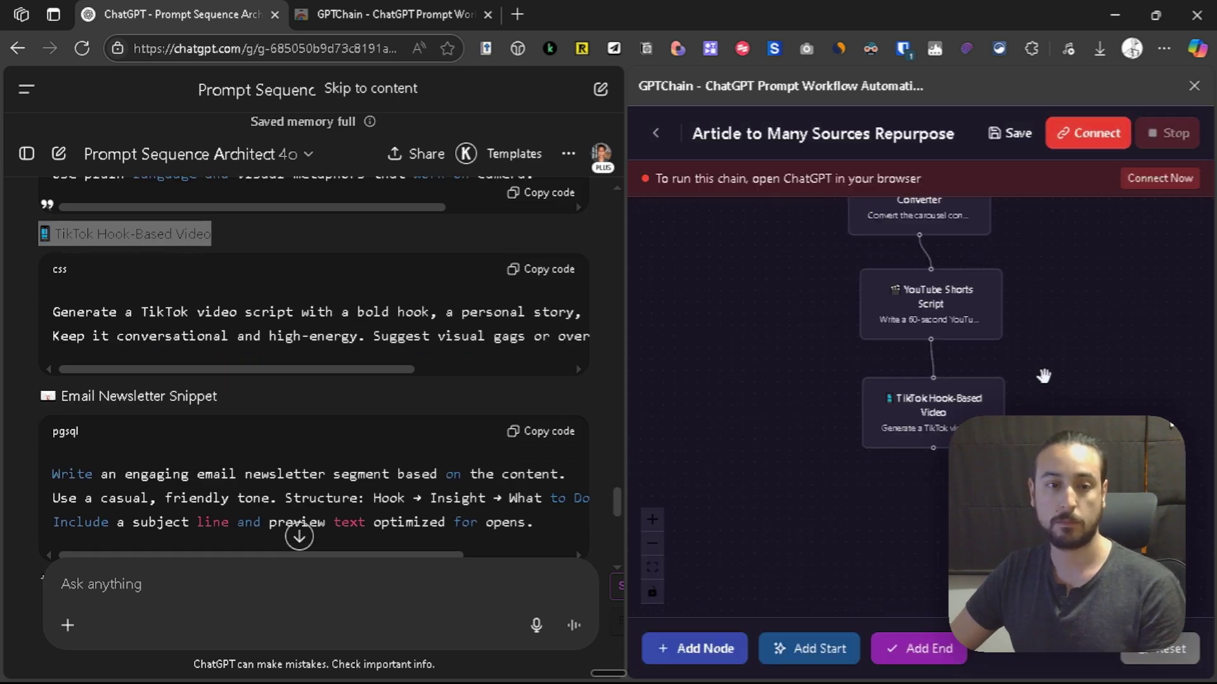
left_click_drag(217, 396, 41, 396)
left_click(701, 646)
left_click_drag(126, 396, 778, 295)
scroll(304, 380, "down", 3)
left_click_drag(217, 402, 41, 402)
left_click(700, 646)
left_click_drag(127, 402, 778, 296)
scroll(298, 444, "down", 3)
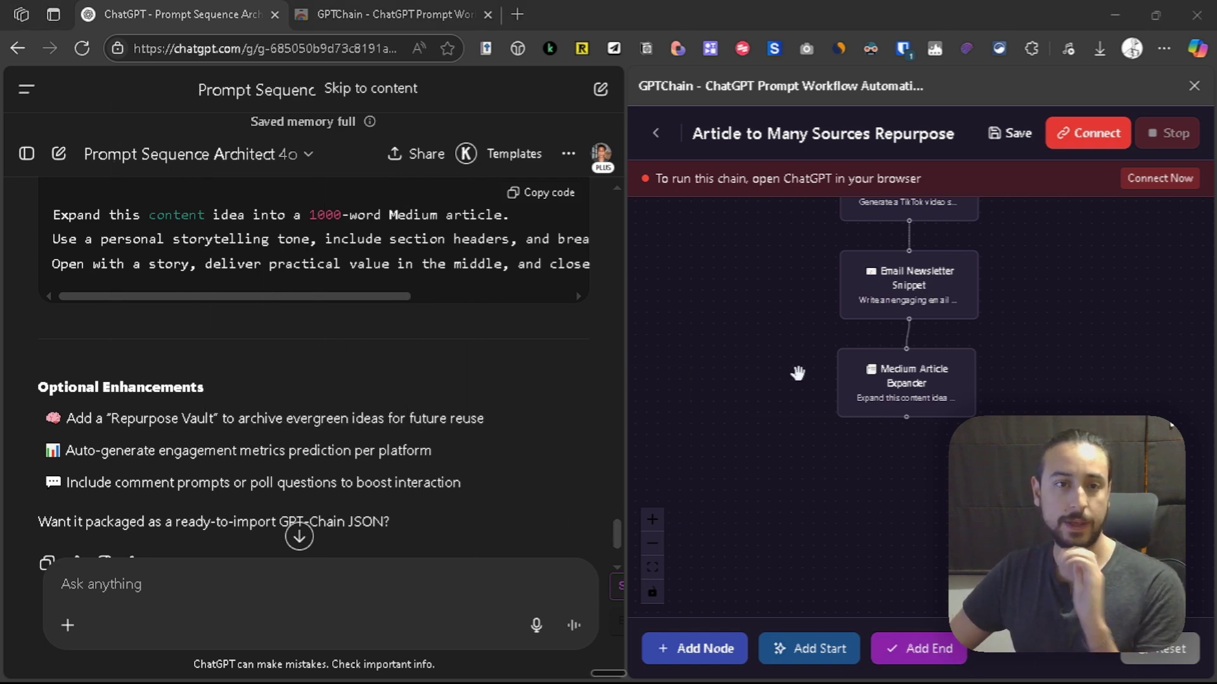
Add an END node and place it below the Medium Article Expander node.
left_click(925, 651)
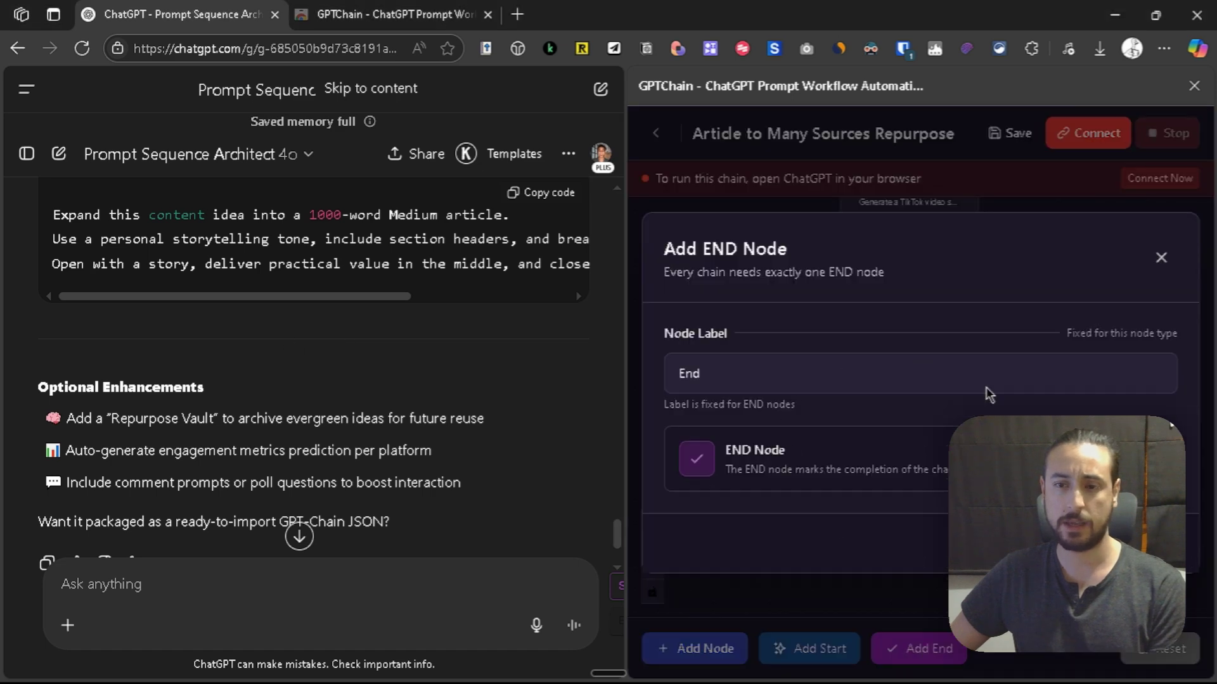
key("Return")
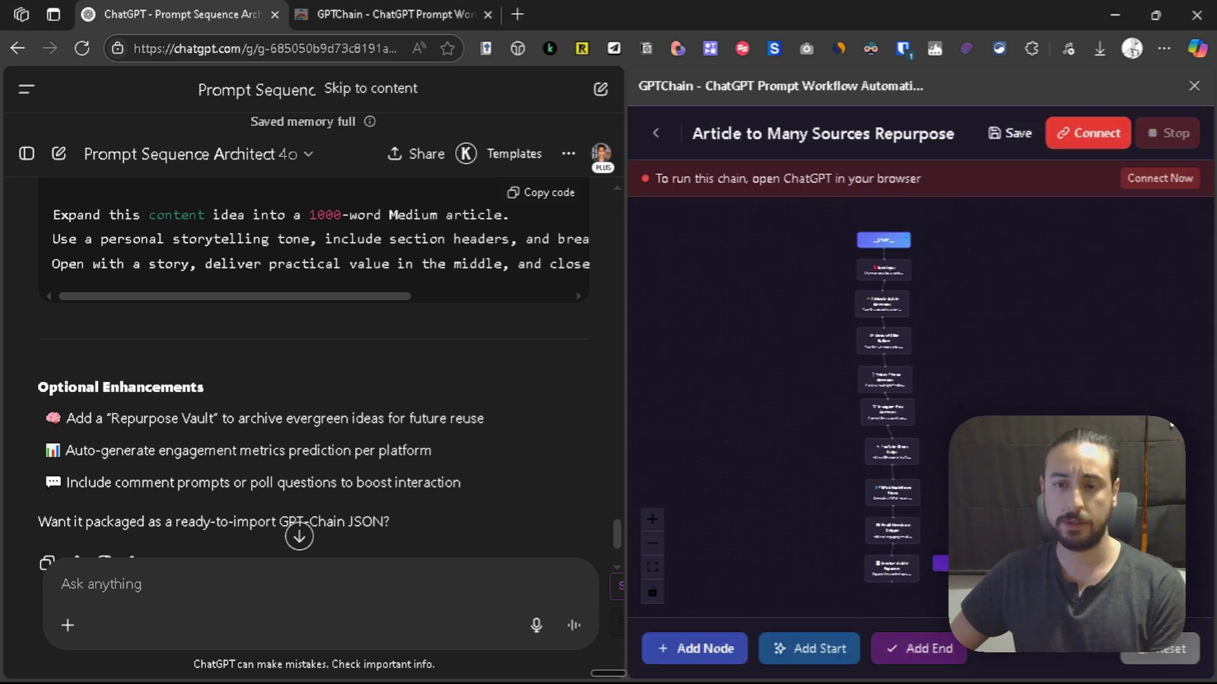
left_click_drag(940, 563, 889, 469)
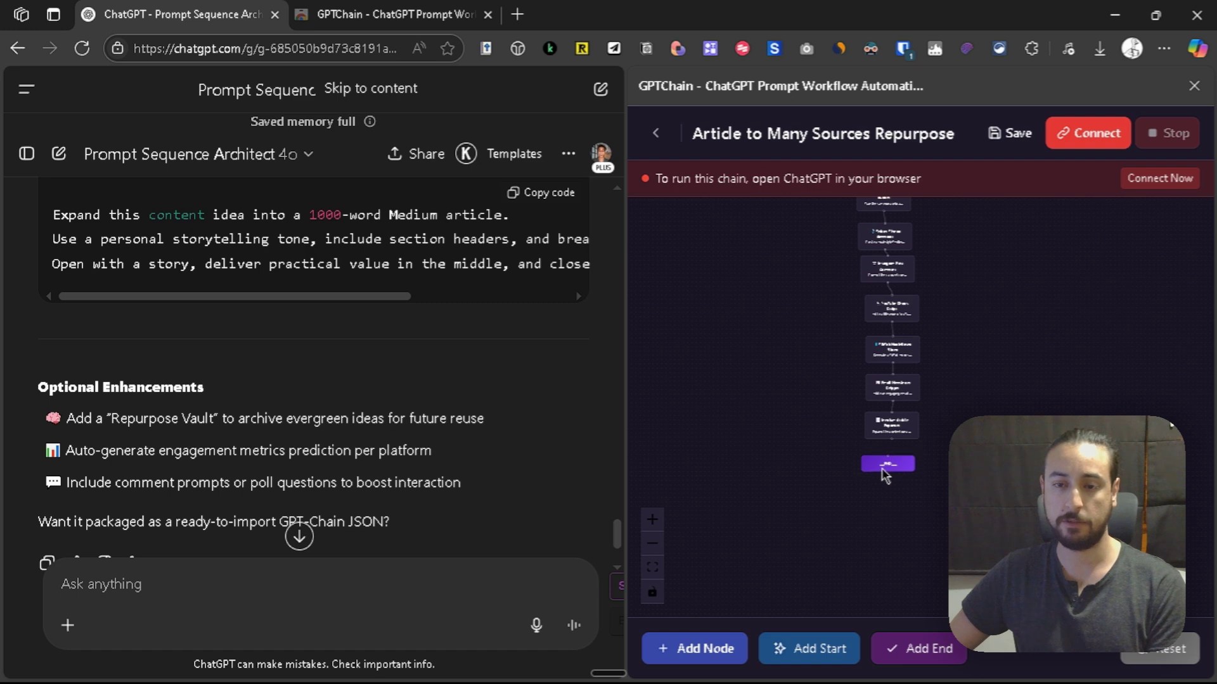
scroll(909, 469, "up", 5)
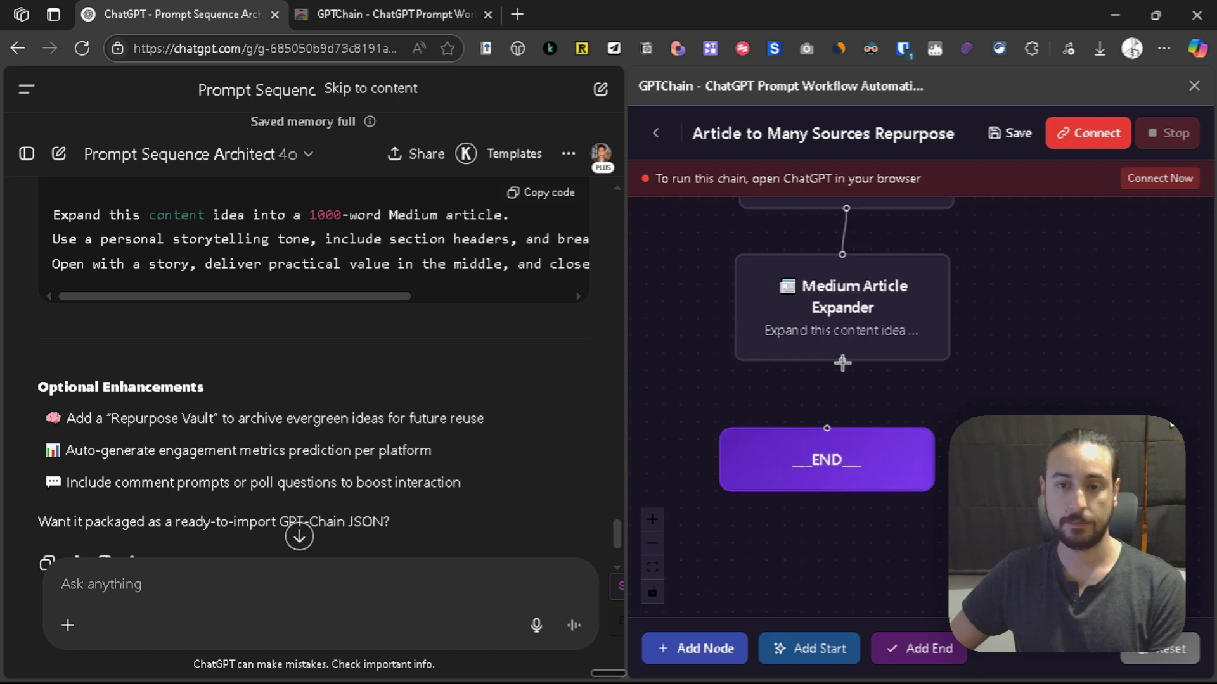
scroll(844, 413, "down", 3)
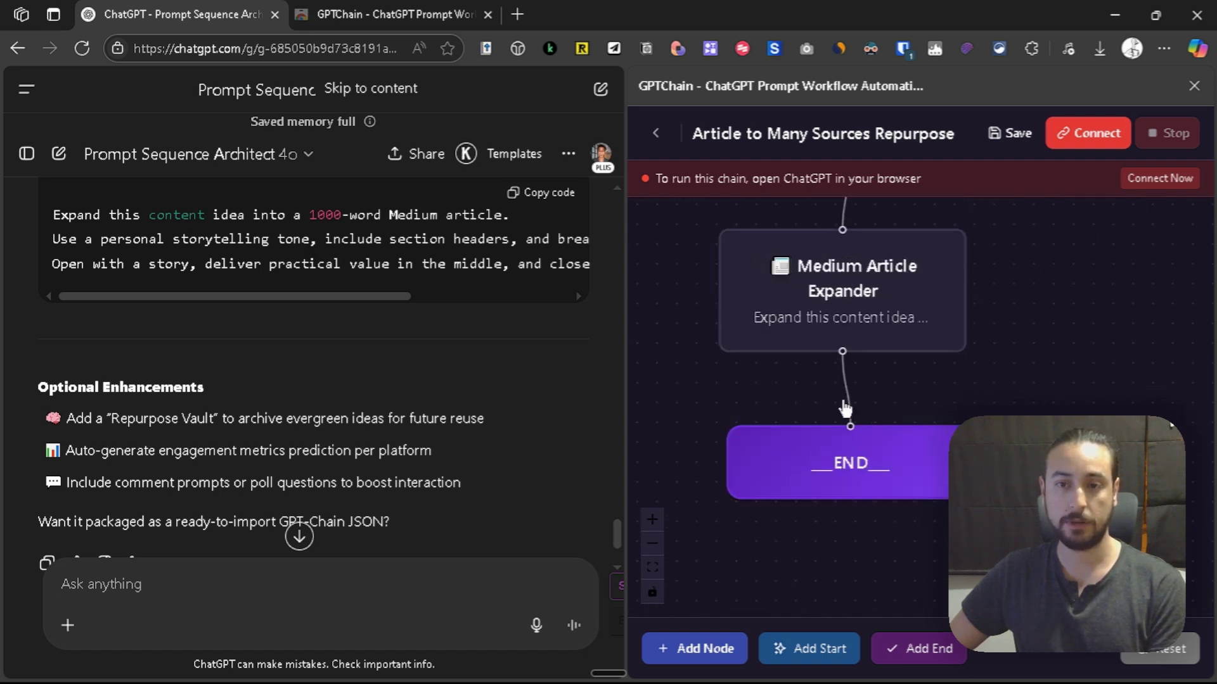
scroll(960, 345, "up", 5)
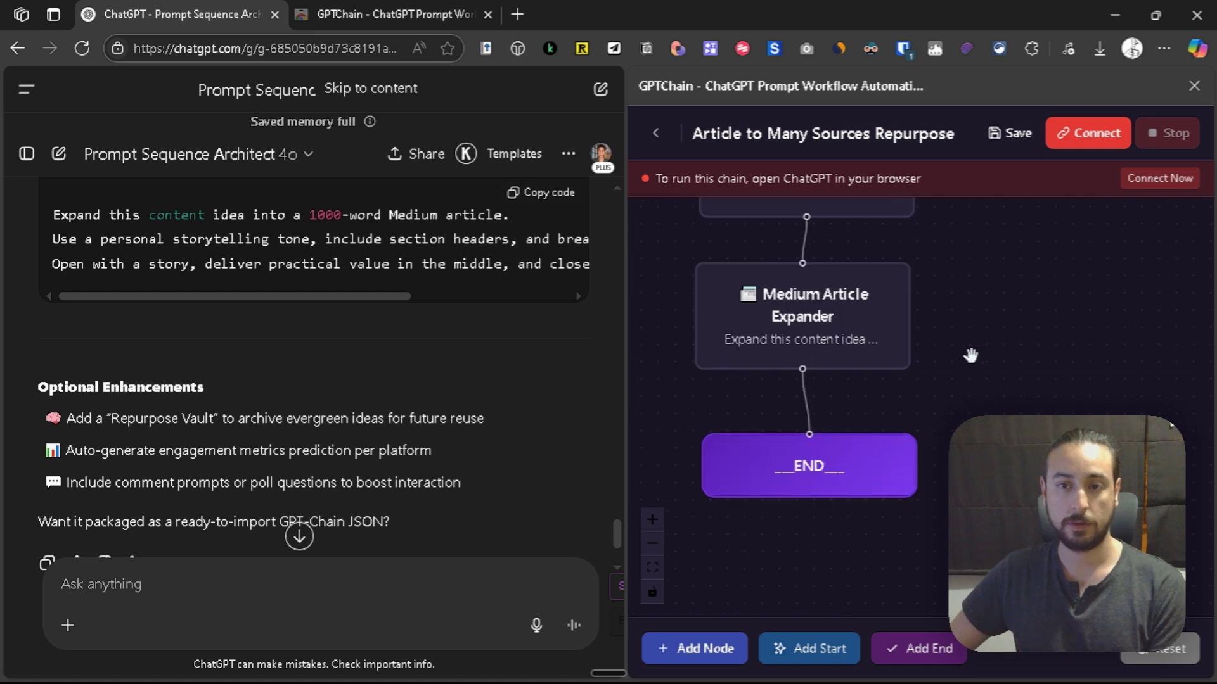
scroll(1045, 347, "up", 8)
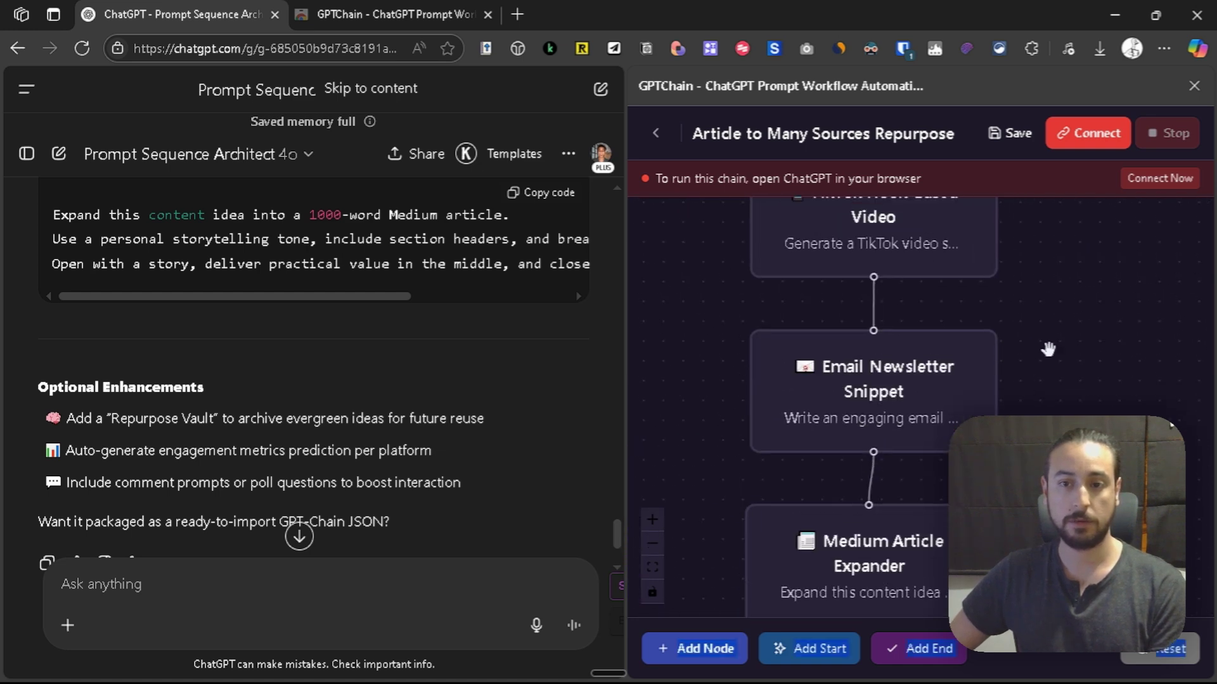
scroll(1081, 356, "up", 10)
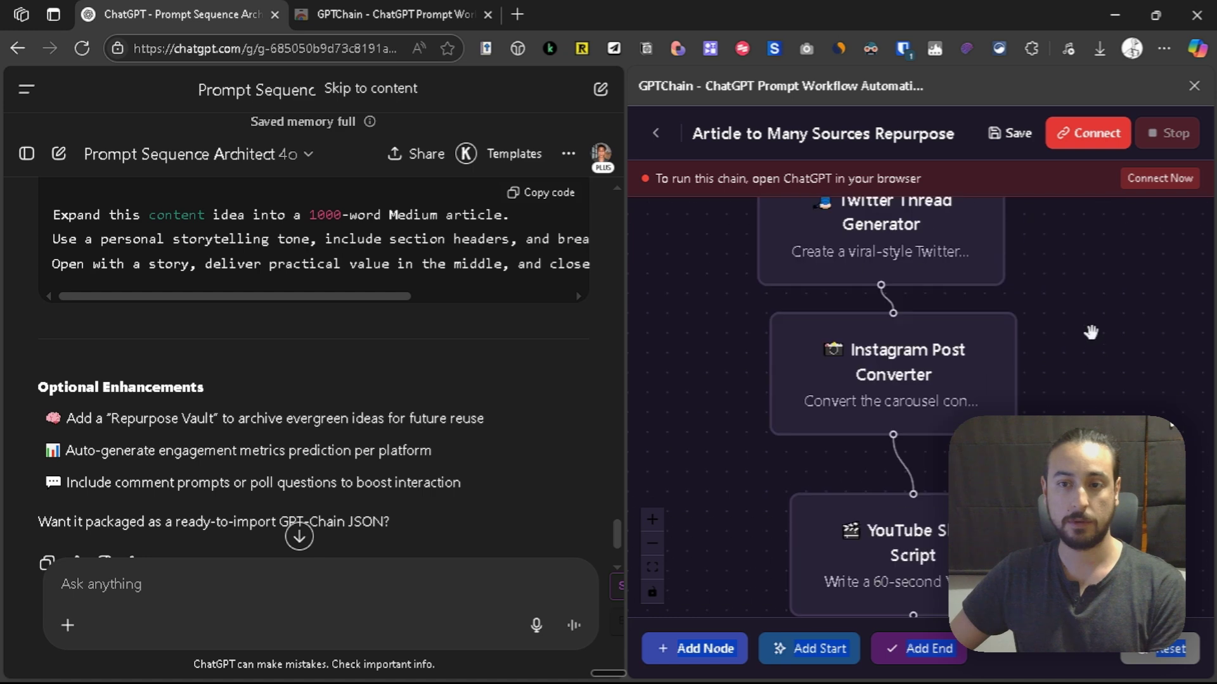
scroll(1071, 389, "up", 5)
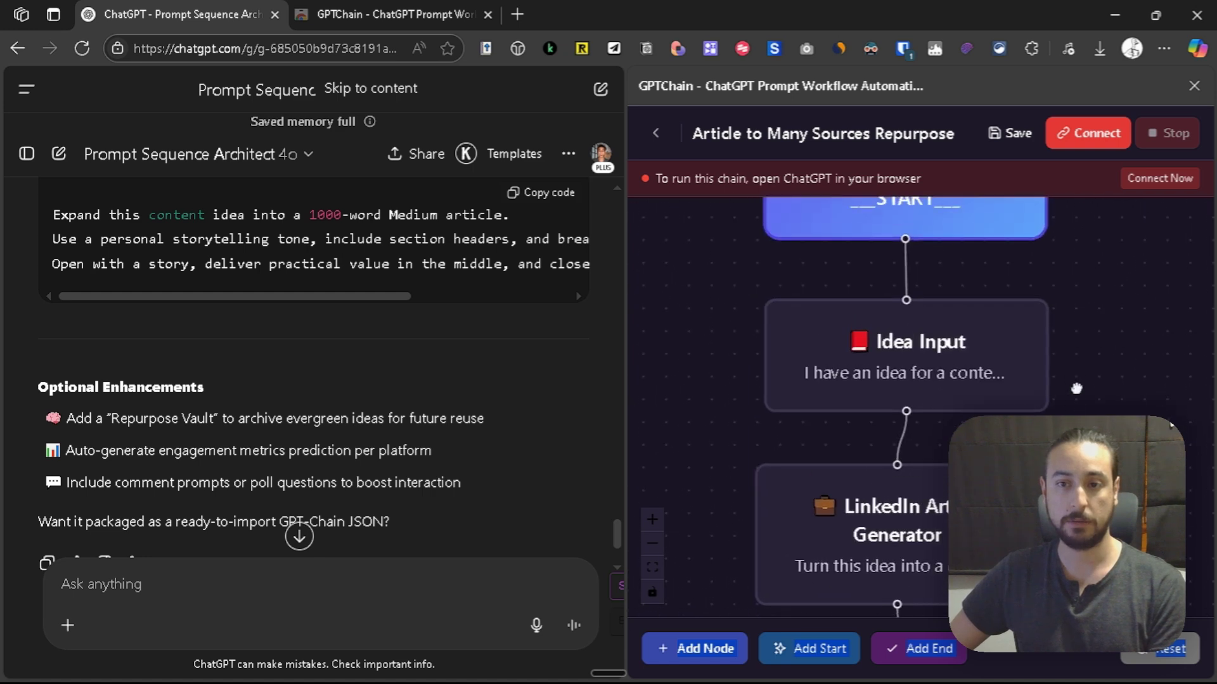
scroll(1077, 390, "down", 8)
scroll(1080, 391, "down", 9)
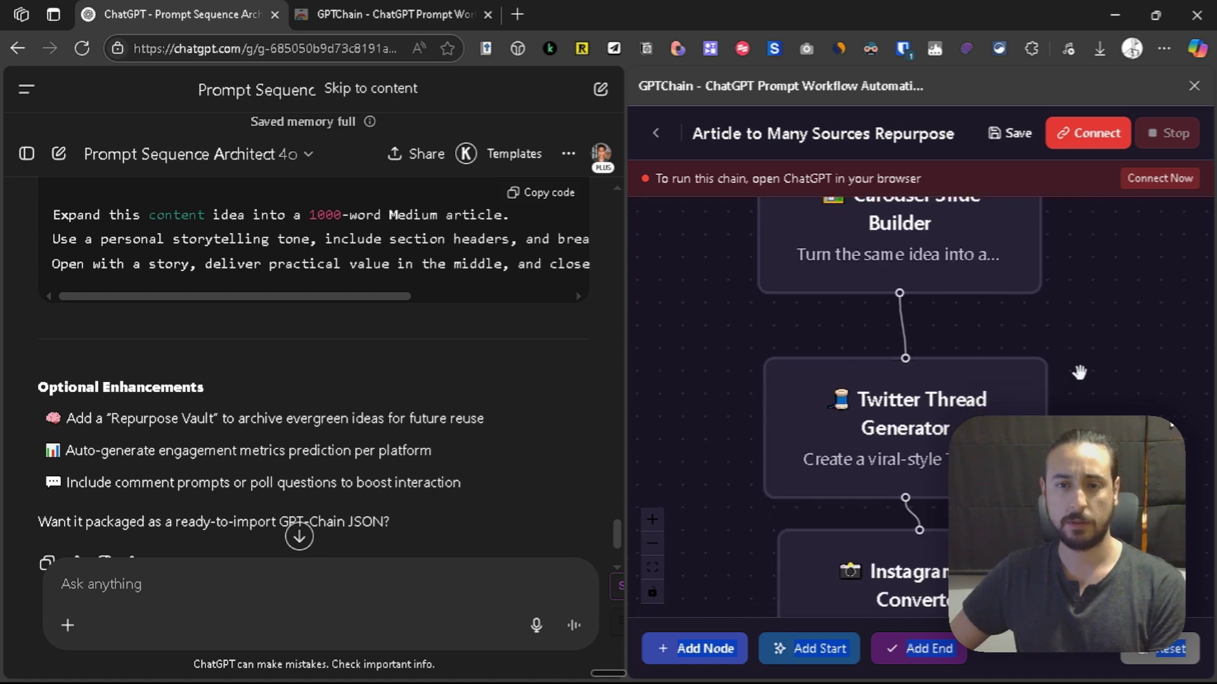
scroll(990, 288, "up", 3)
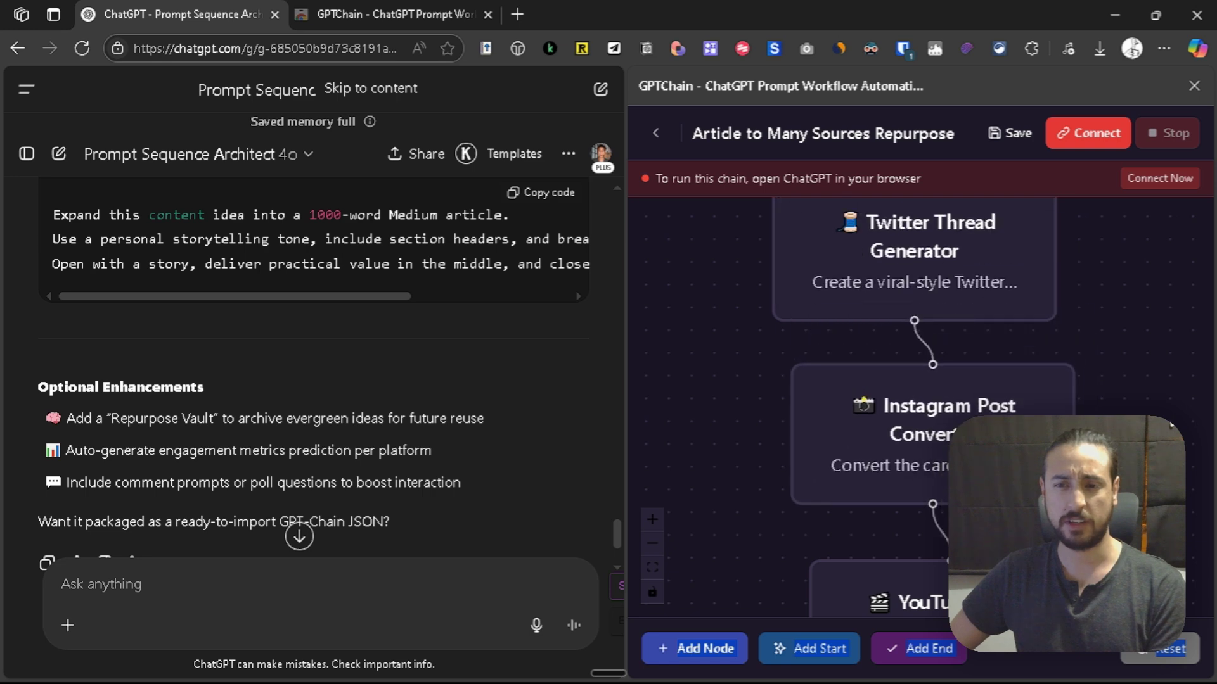
scroll(1077, 381, "down", 3)
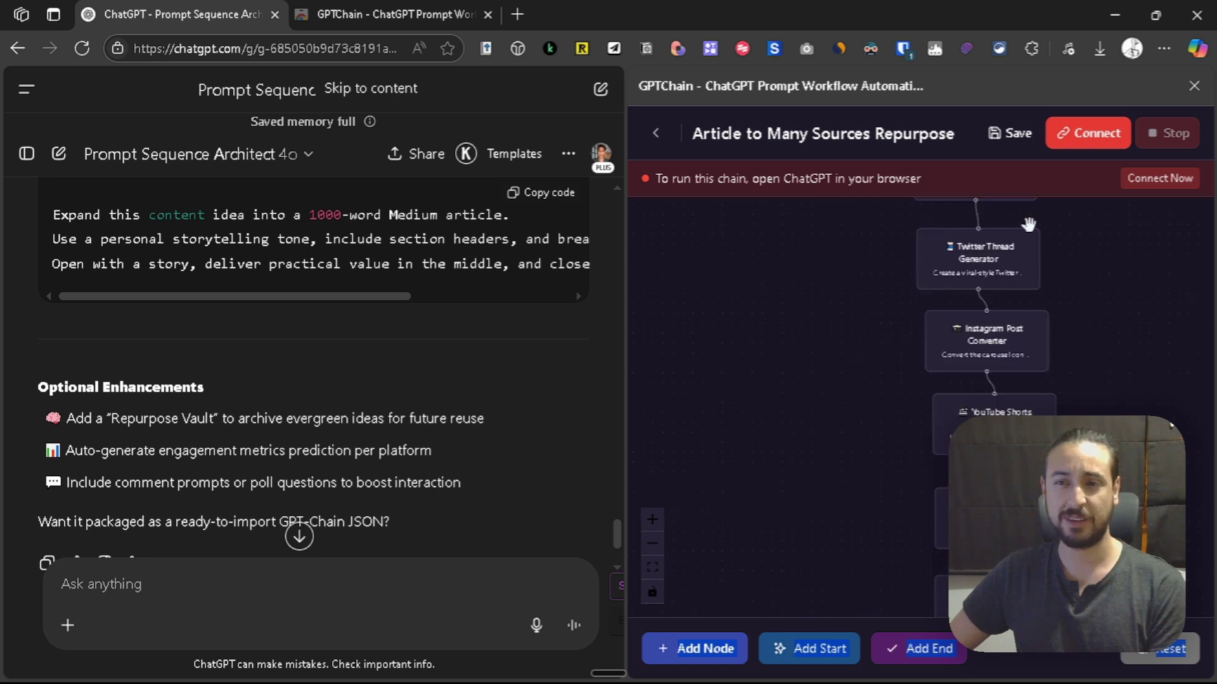
Save the chain and pan the canvas back up to the START node.
left_click(1008, 148)
left_click_drag(1093, 348, 886, 332)
scroll(820, 312, "down", 2)
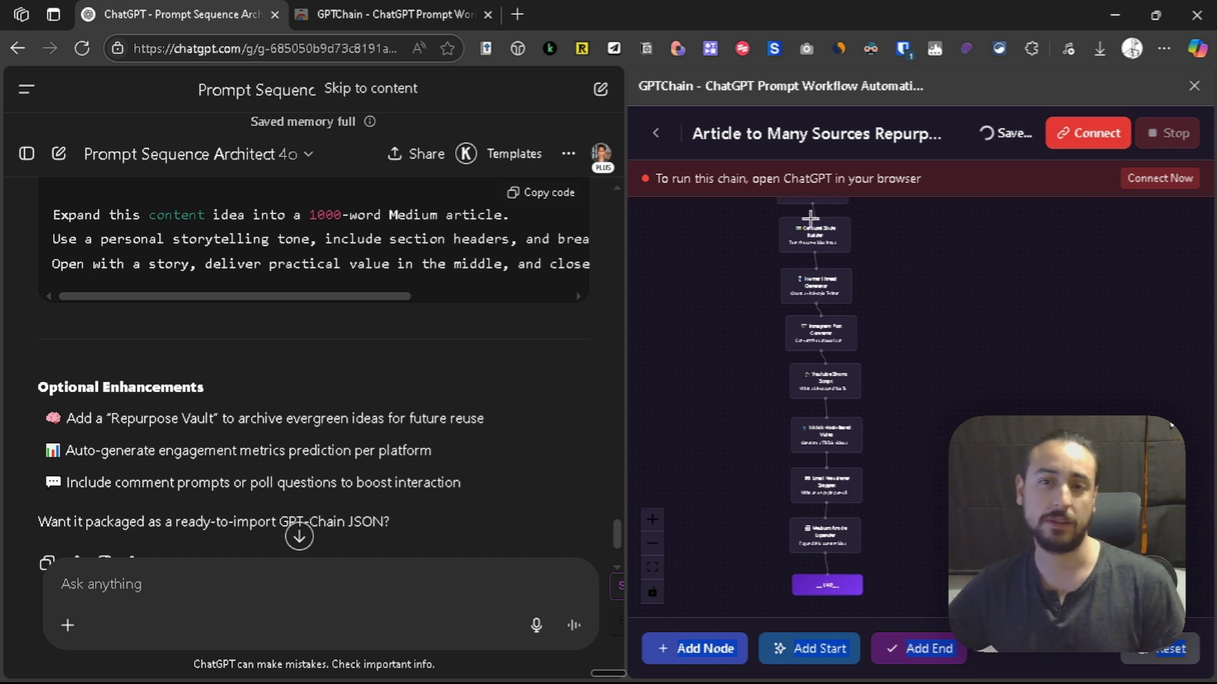
scroll(809, 382, "up", 4)
left_click_drag(864, 332, 786, 423)
scroll(837, 394, "up", 3)
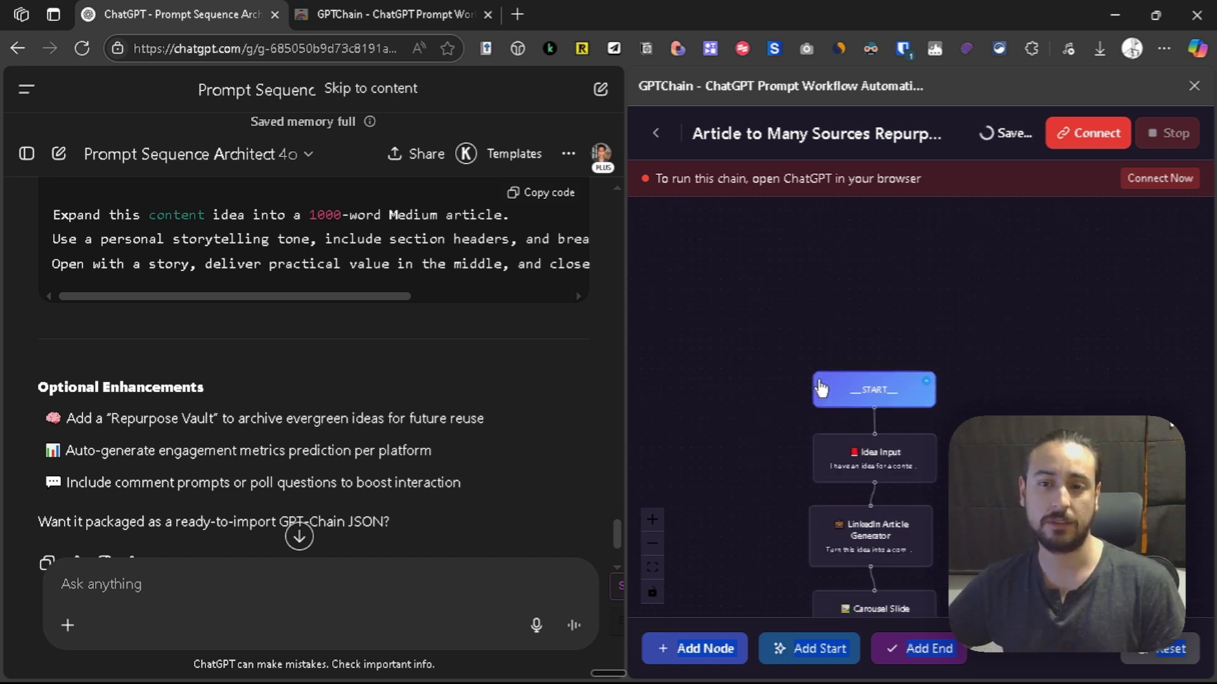
Set iteration 1's TOPIC to 'Prompt automation' and fill in its digital product creators audience.
left_click(841, 393)
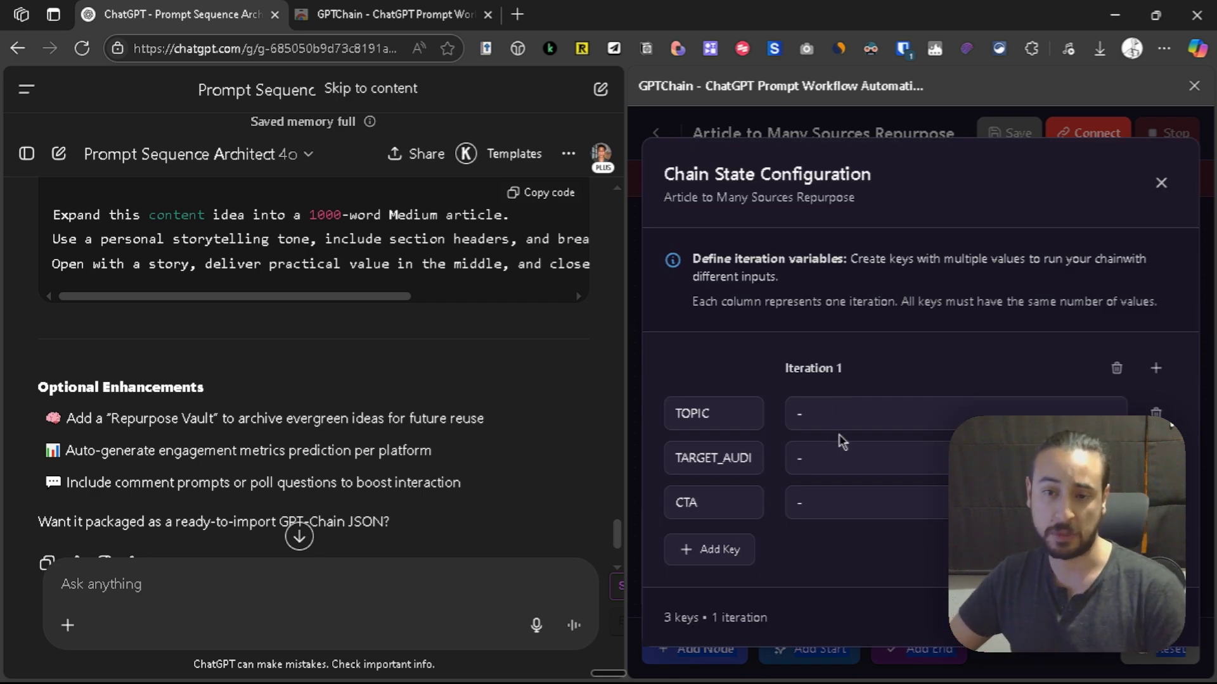
left_click(848, 413)
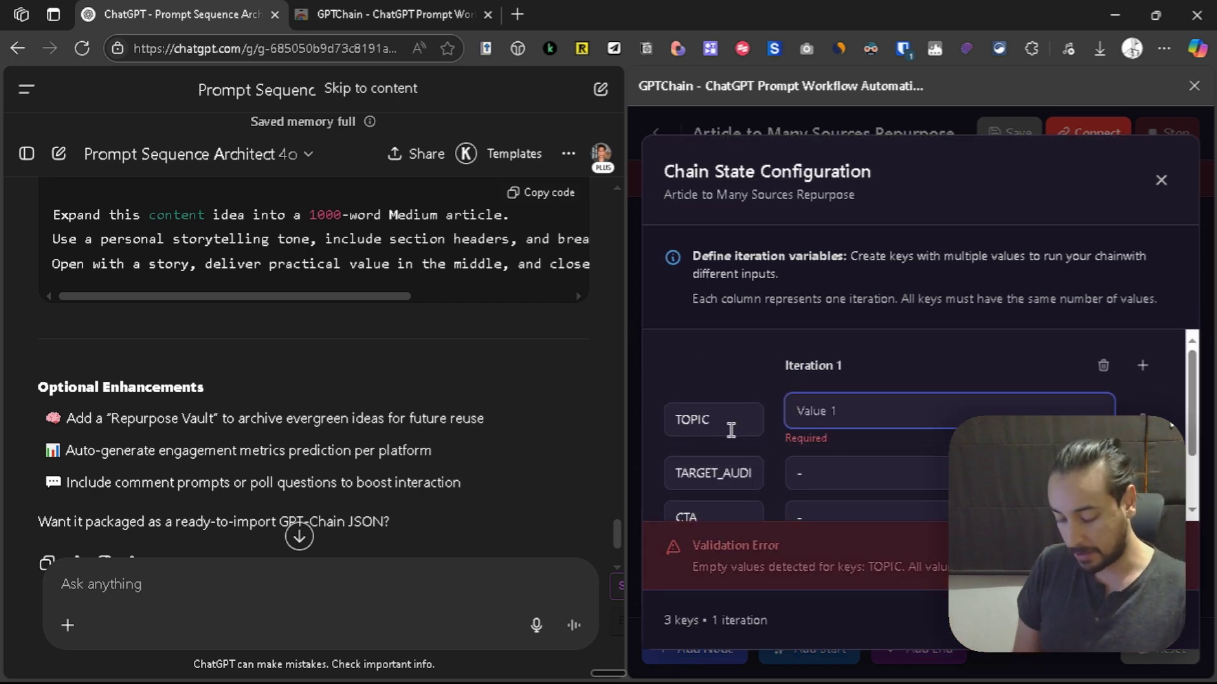
type("Prompt automation")
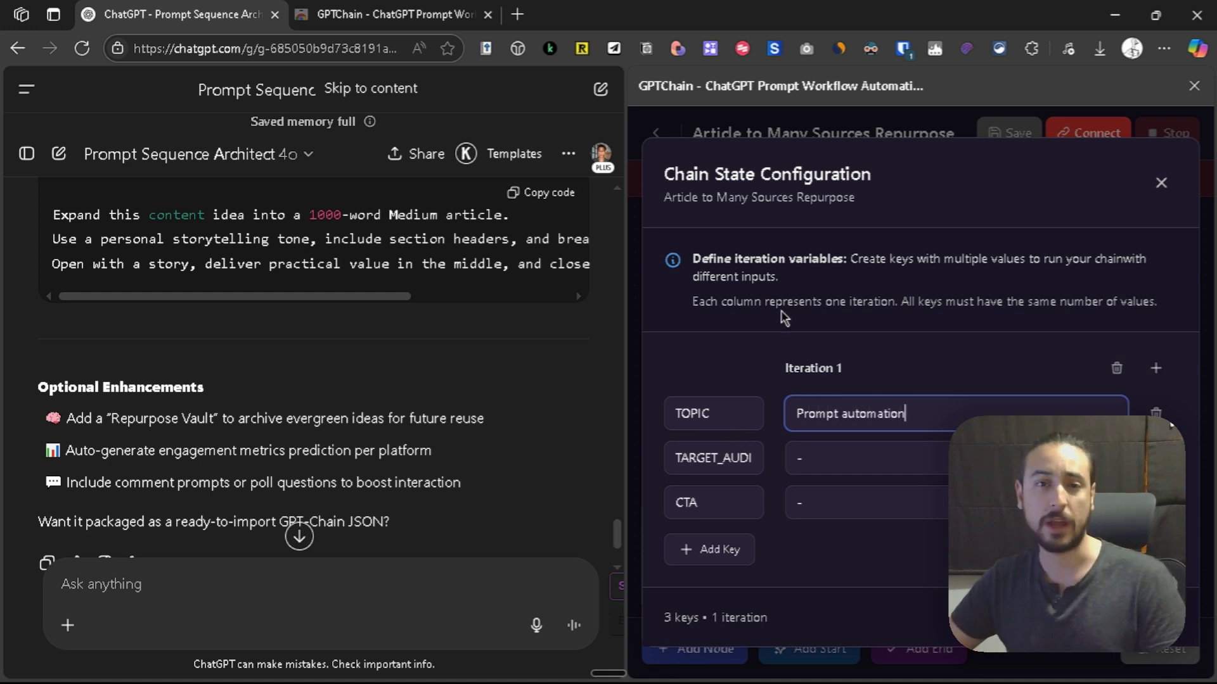
left_click(821, 458)
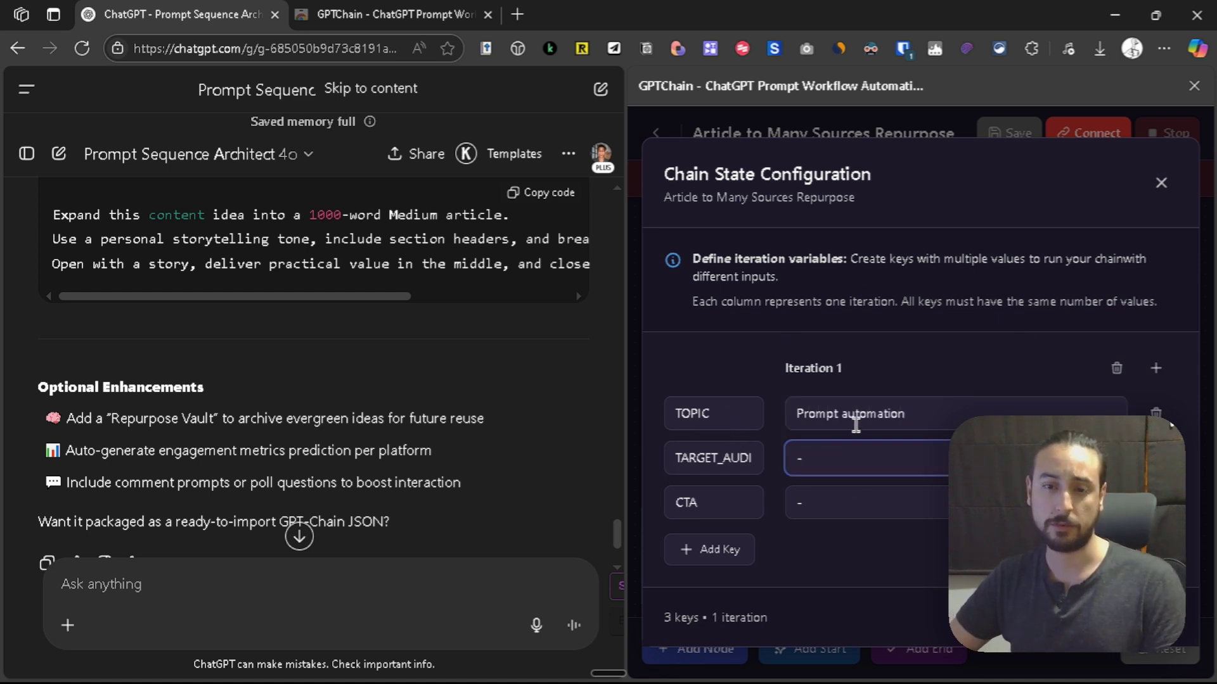
key("BackSpace")
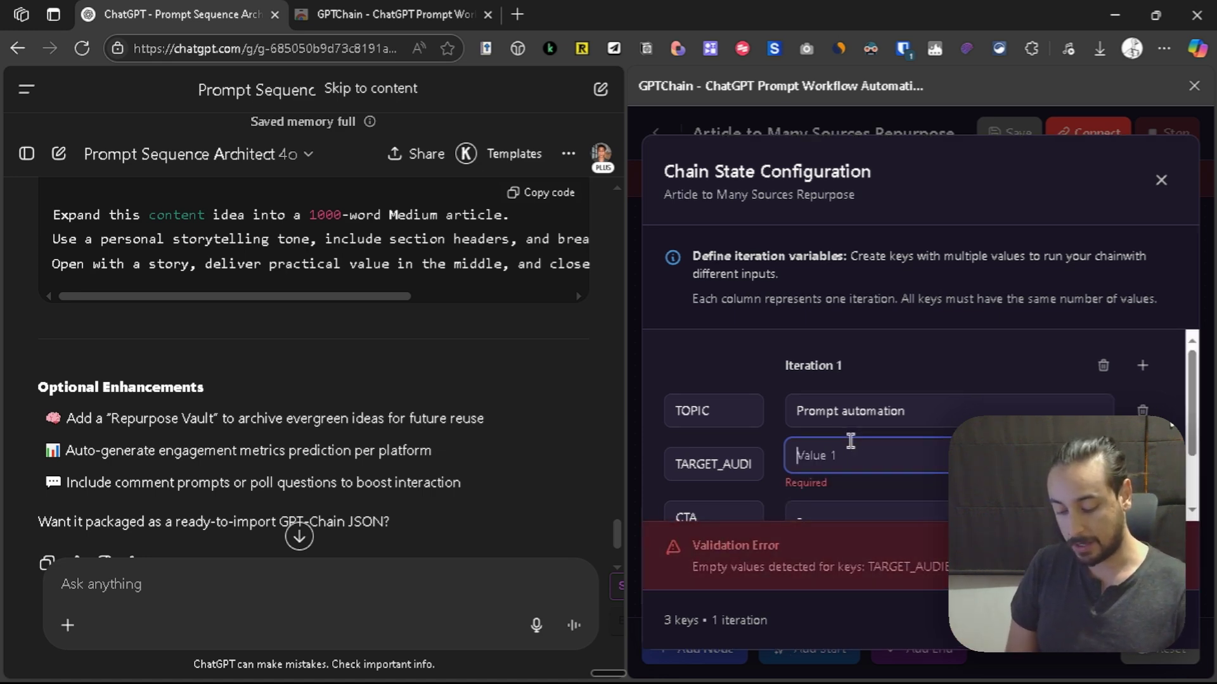
type("Remben")
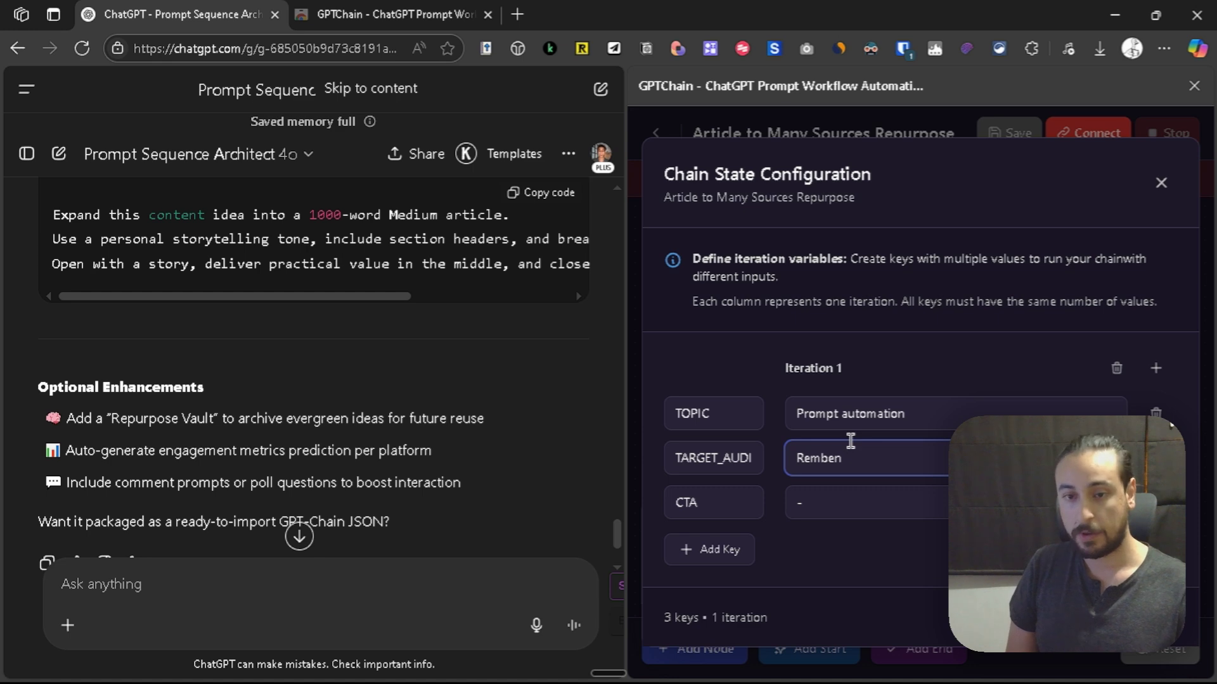
key("BackSpace")
key("BackSpace")
key("BackSpace")
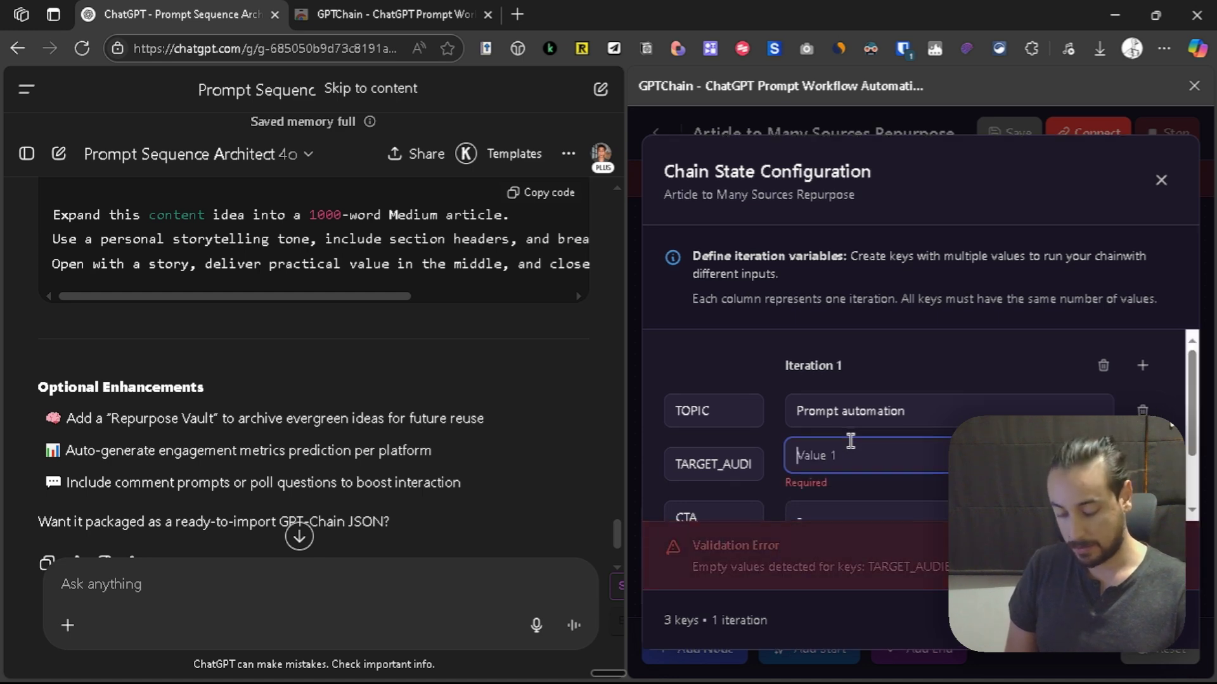
type("Digital product creators, sol")
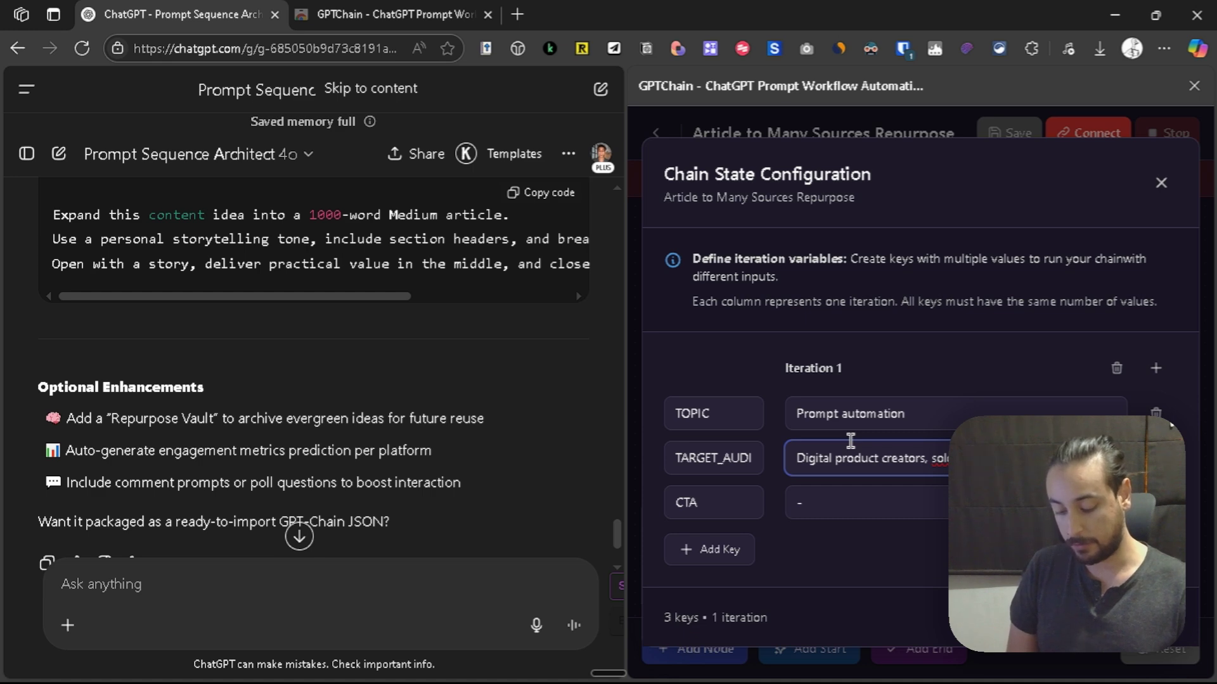
type("coaches, ma")
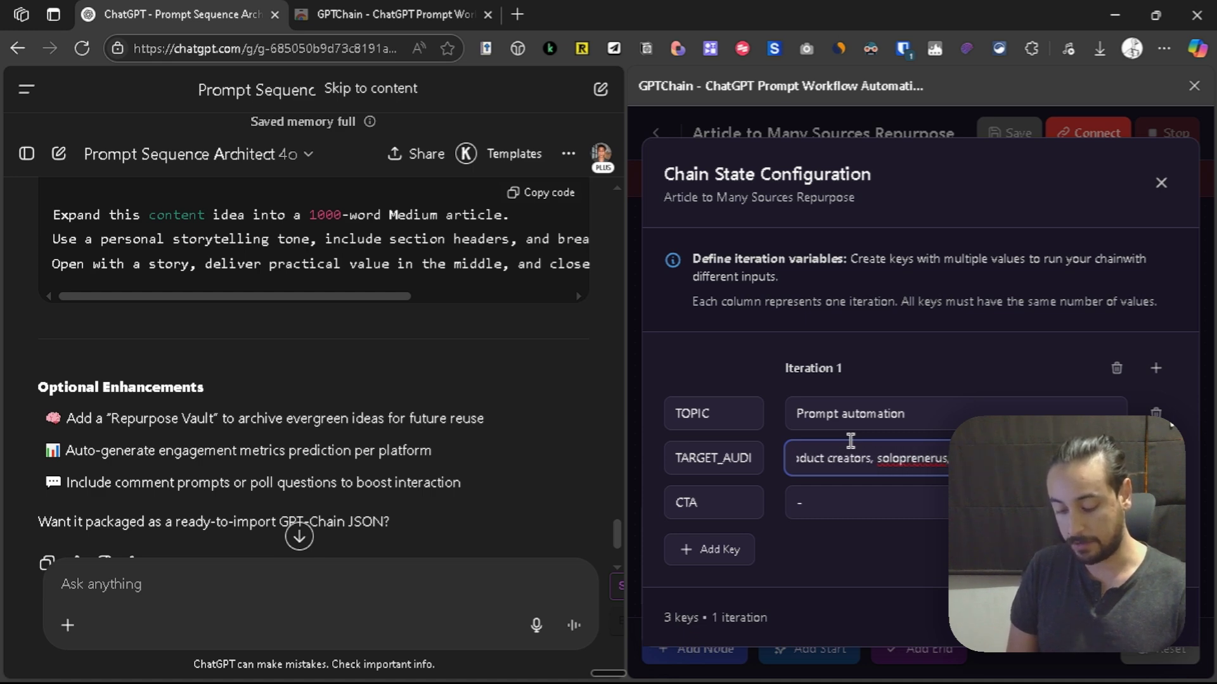
type("rketers")
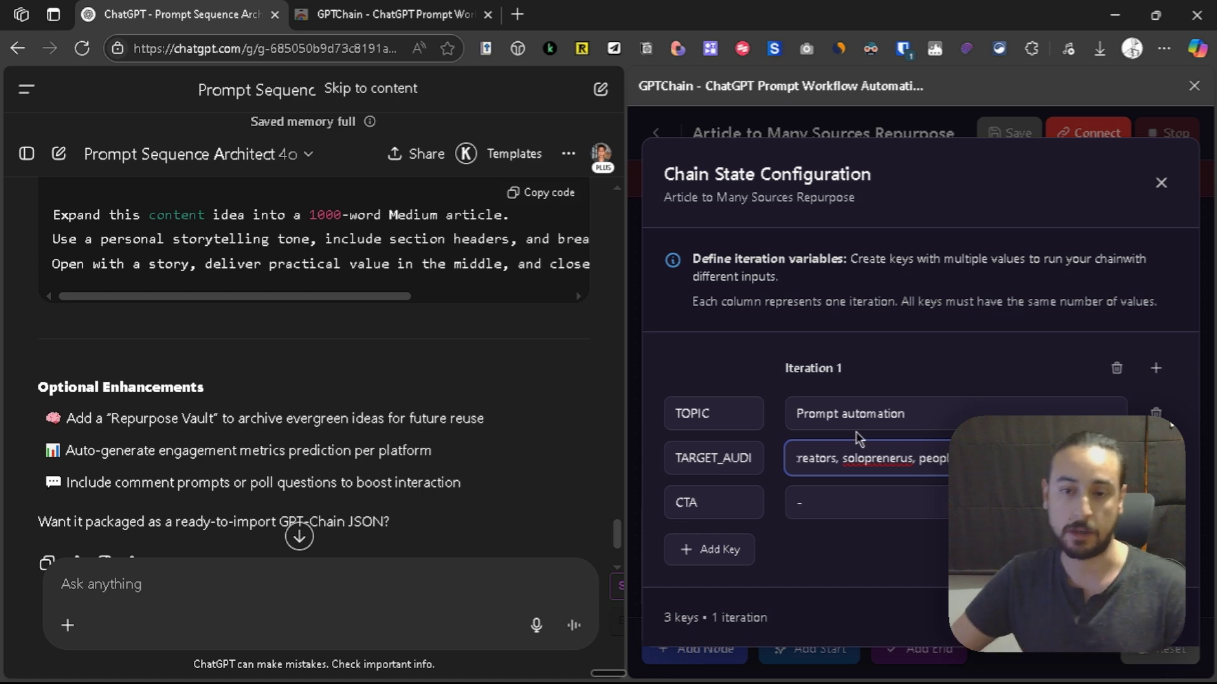
Replace iteration 1's CTA dash with a try-my-GPT call to action.
left_click(839, 507)
key("BackSpace")
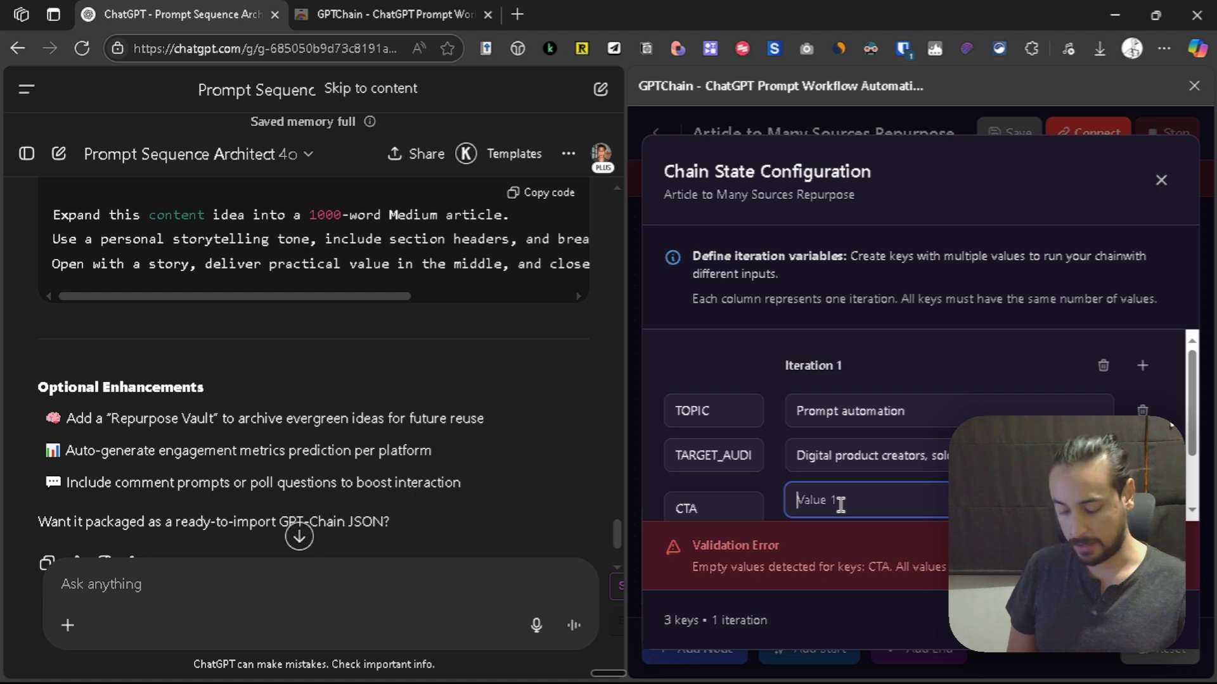
type("try my GPT for creating pro")
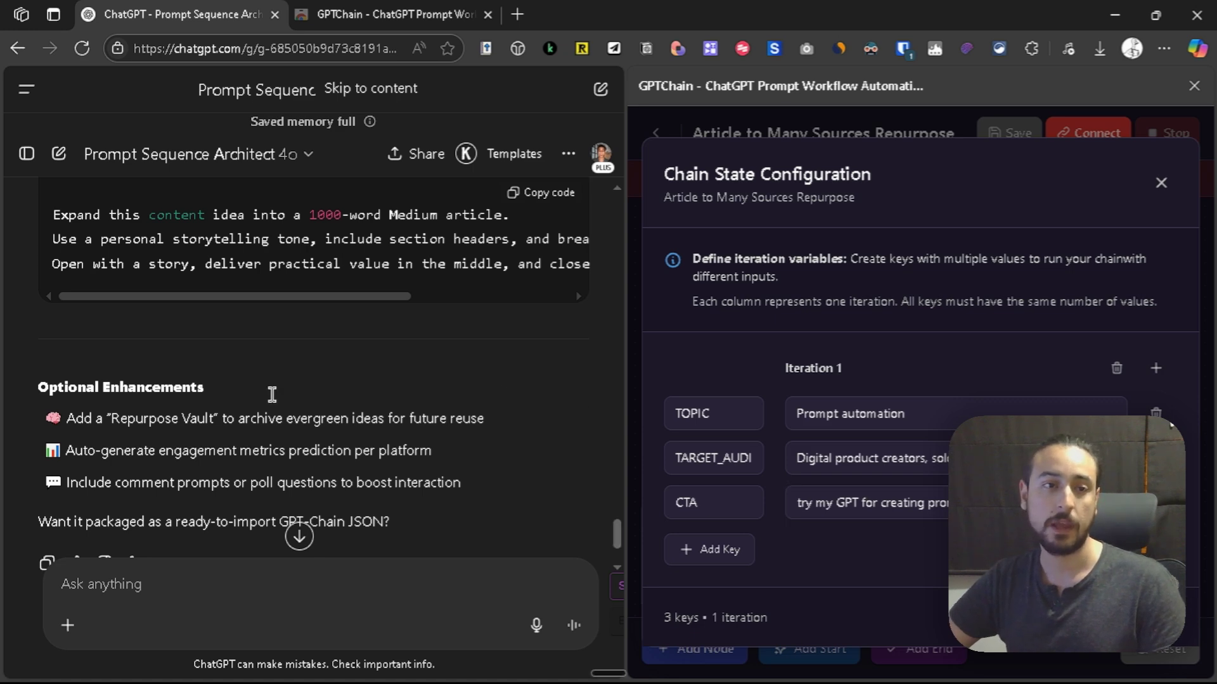
key("Escape")
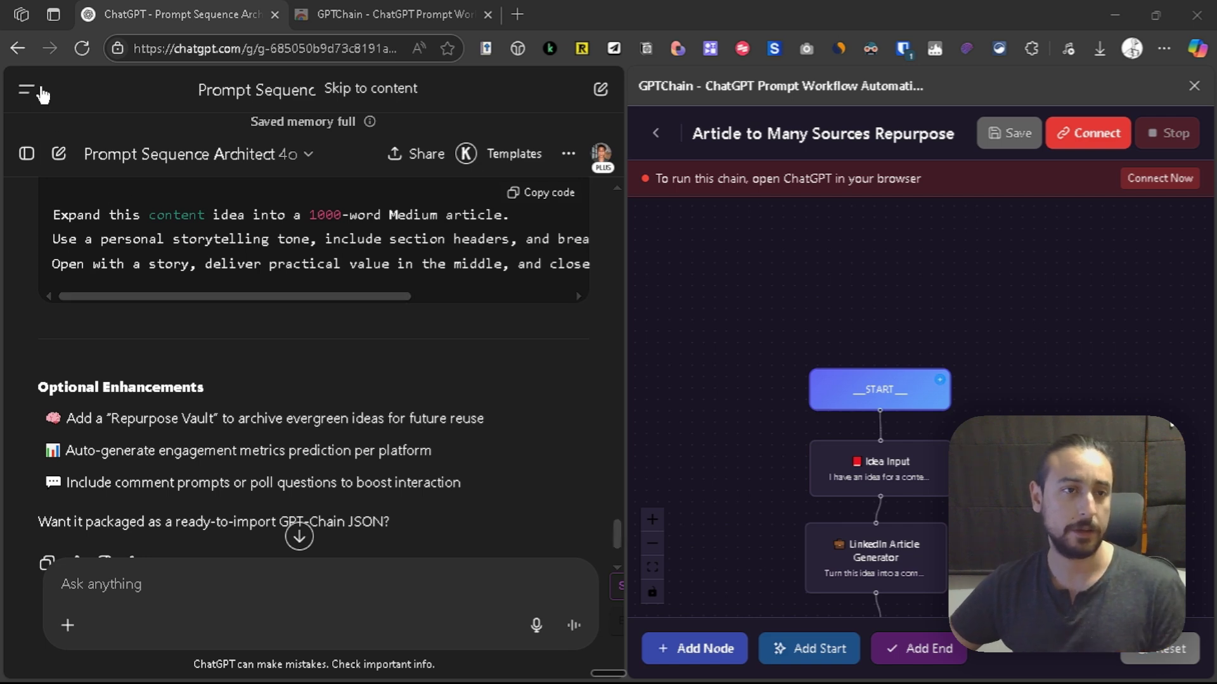
scroll(177, 280, "down", 2)
scroll(169, 298, "up", 15)
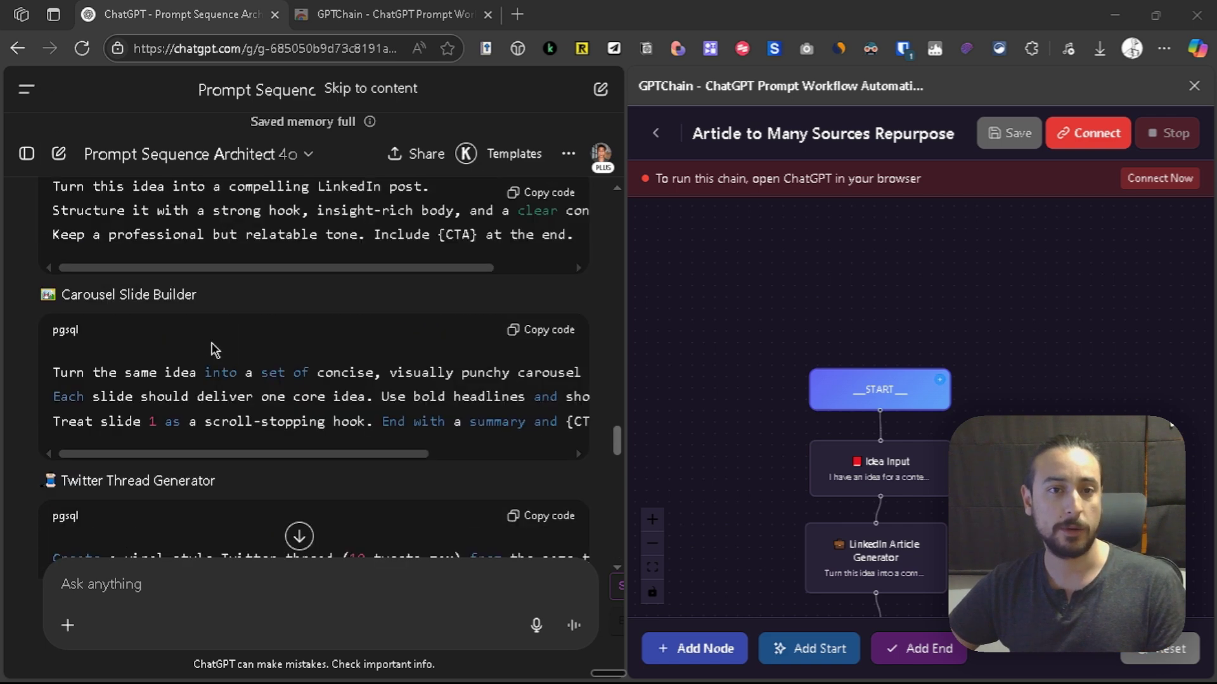
scroll(214, 349, "up", 8)
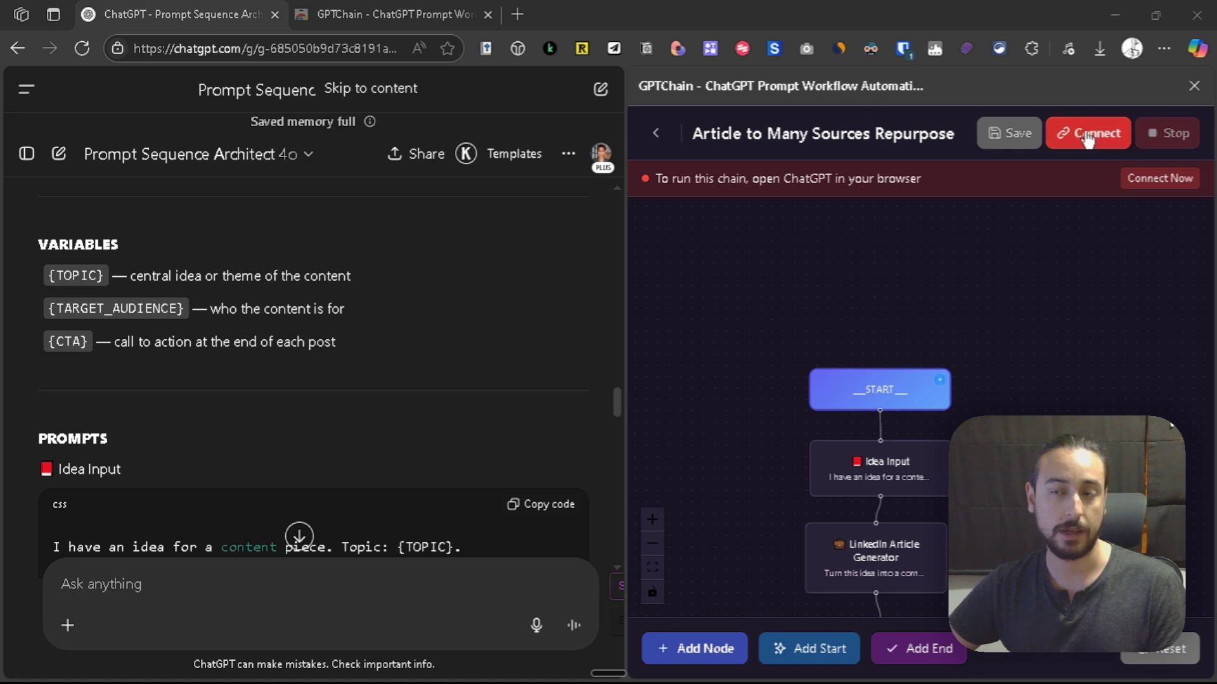
left_click(1144, 177)
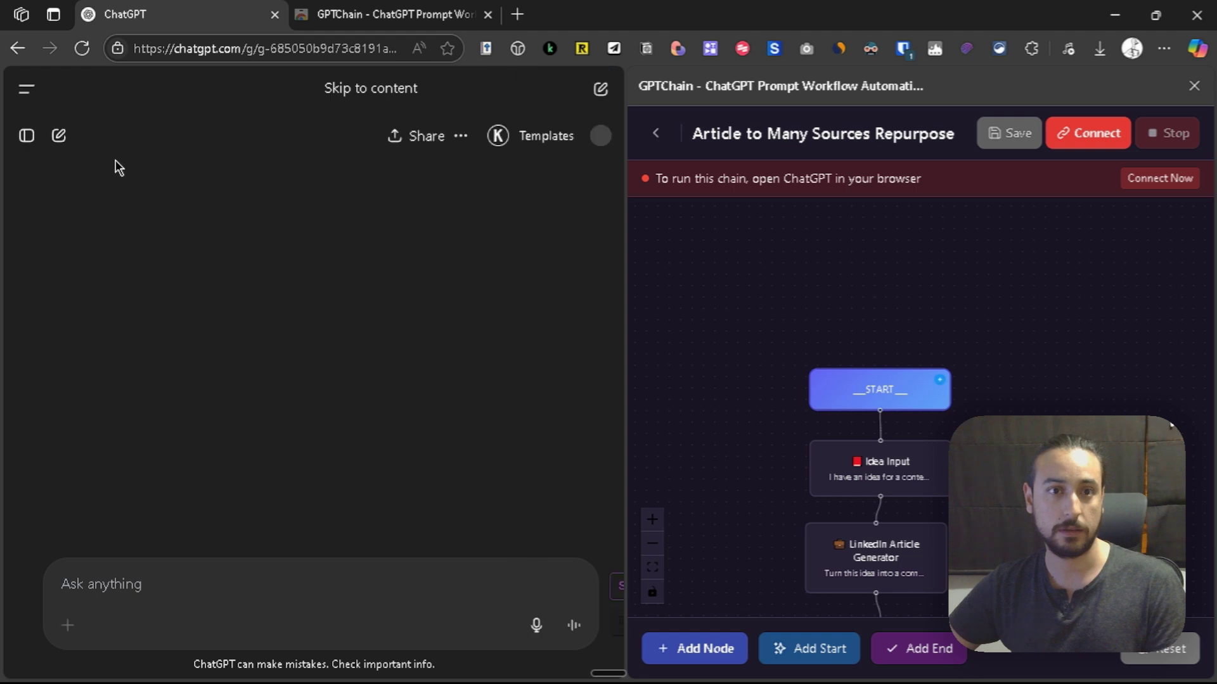
Start a new ChatGPT chat, connect the chain to it and review the iteration variables.
left_click(25, 95)
left_click(57, 144)
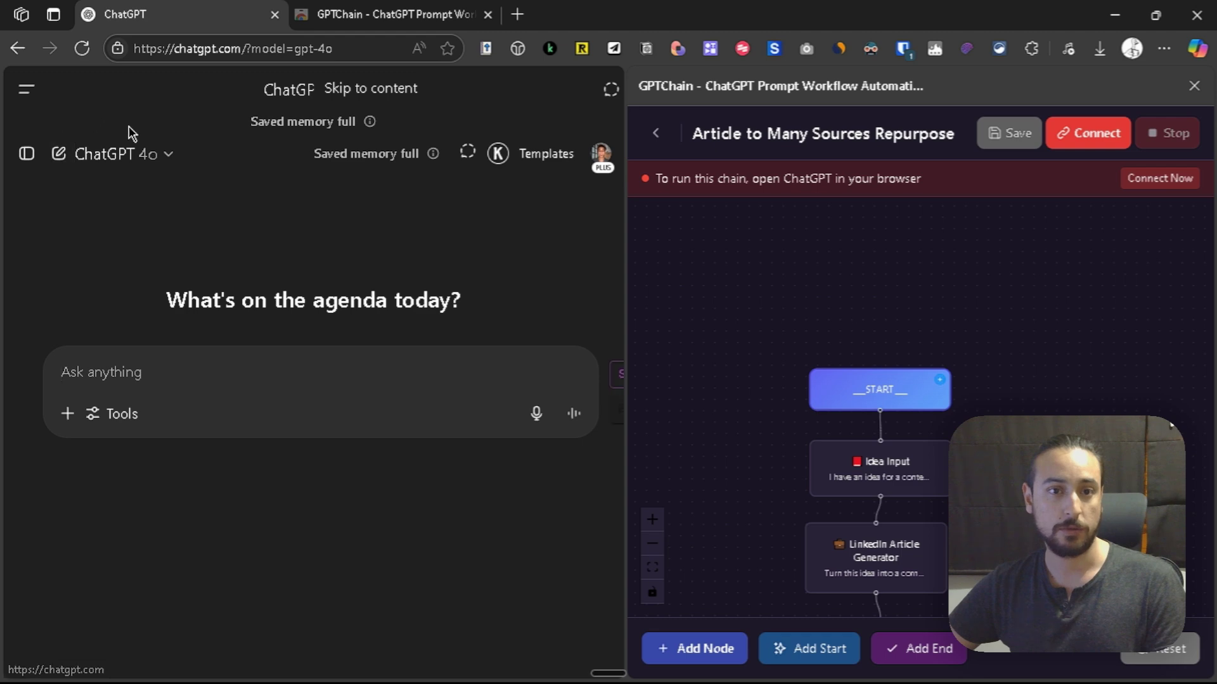
left_click(1091, 134)
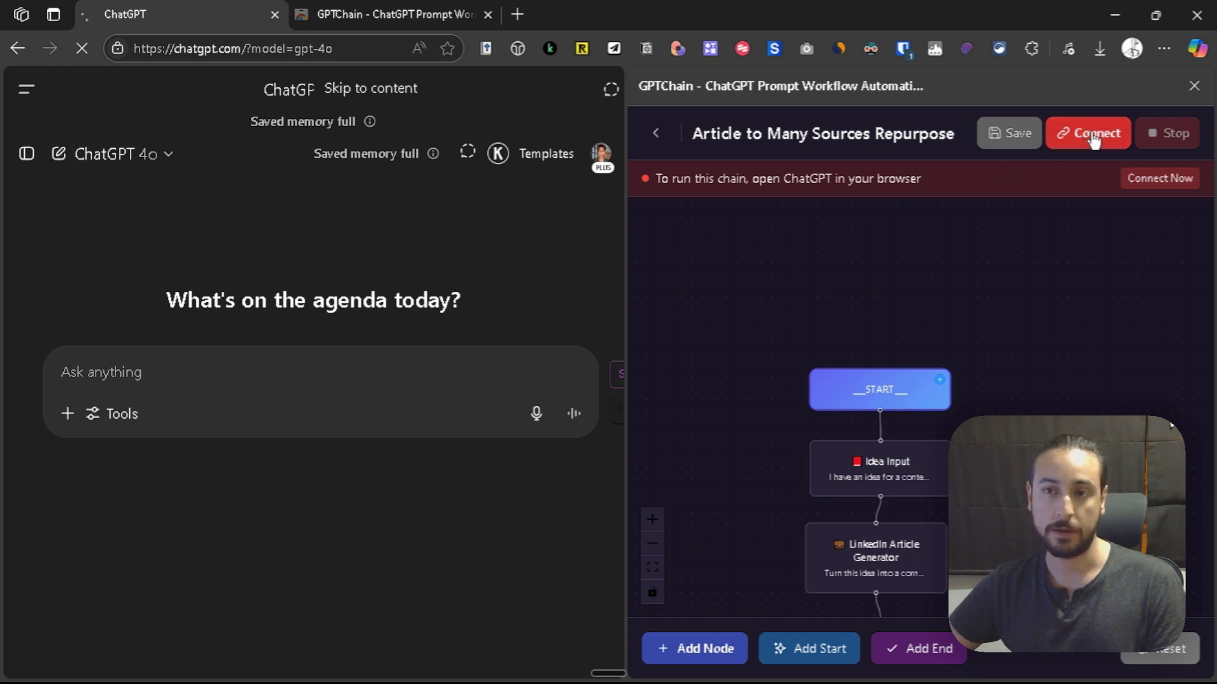
left_click_drag(628, 234, 795, 247)
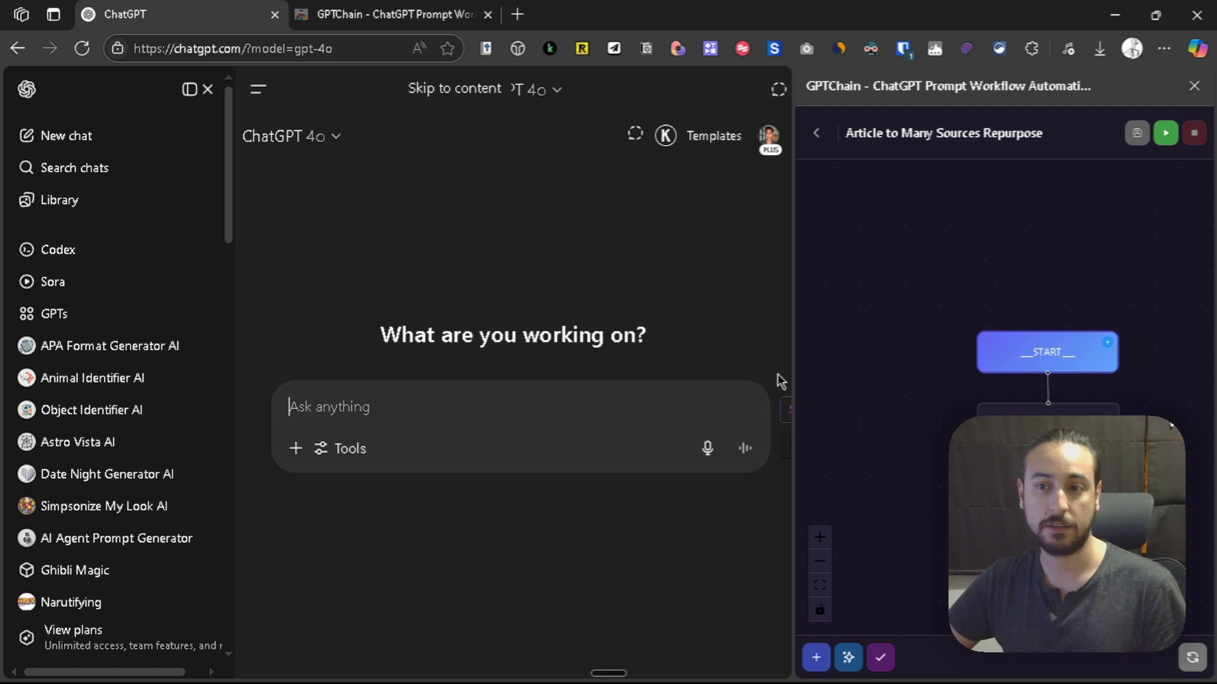
left_click_drag(898, 380, 884, 304)
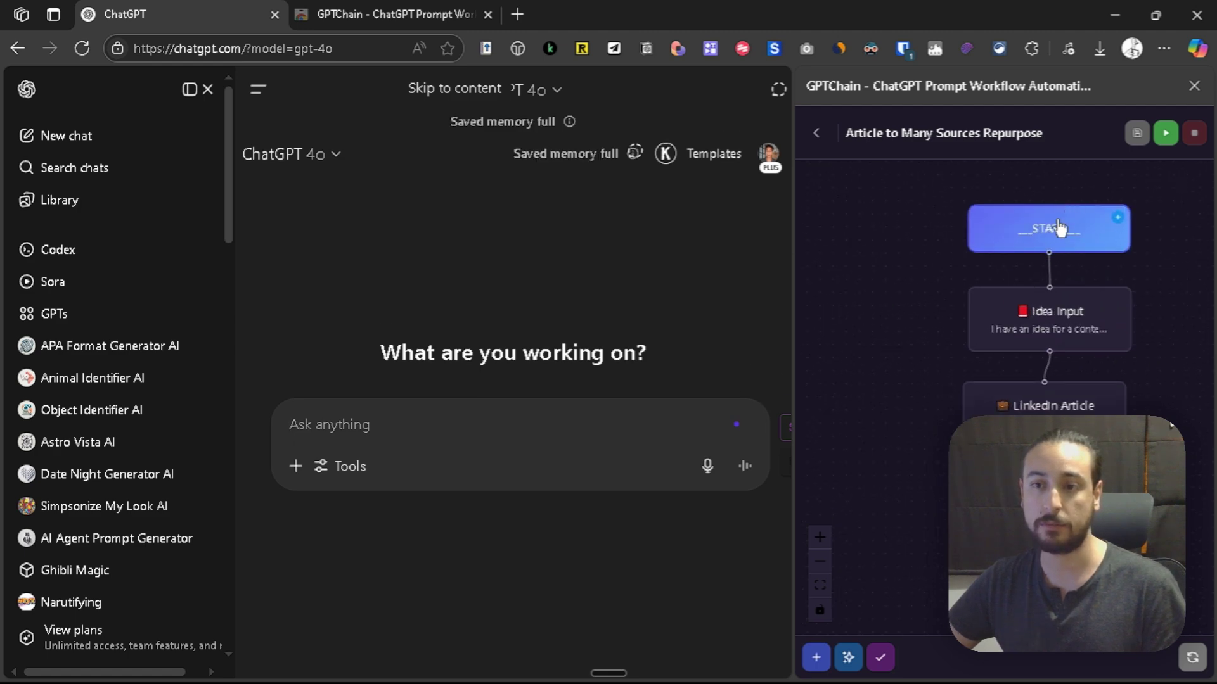
left_click(1027, 238)
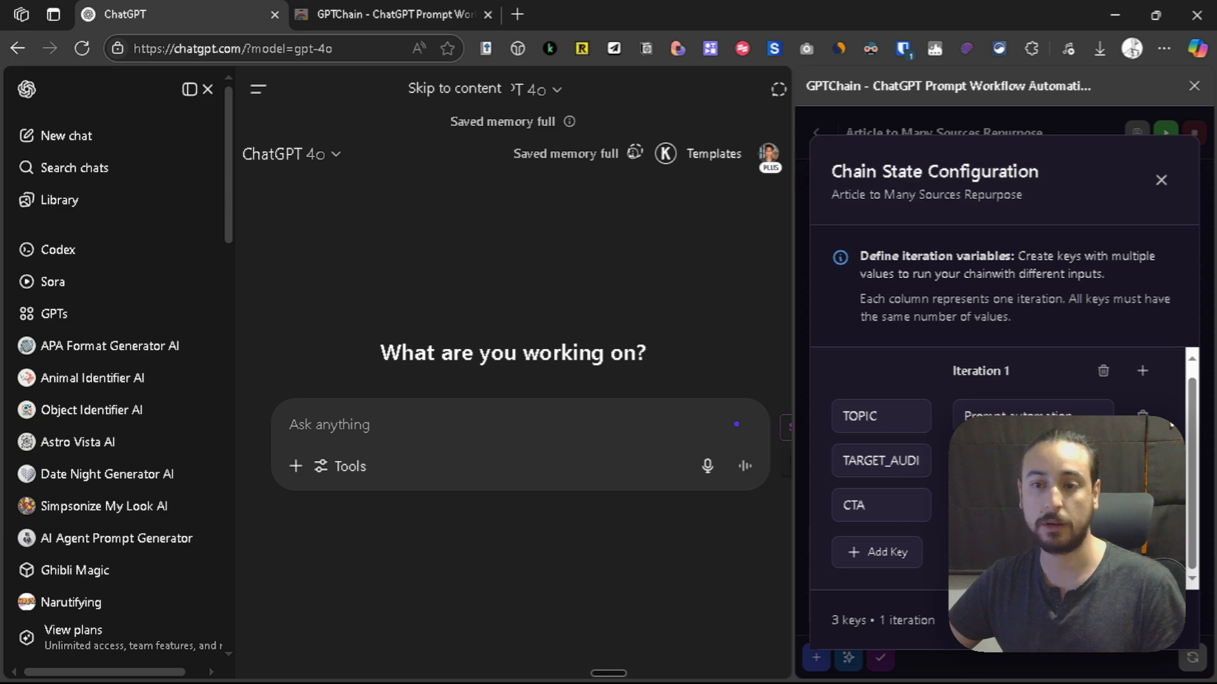
scroll(1008, 469, "up", 1)
left_click(1160, 180)
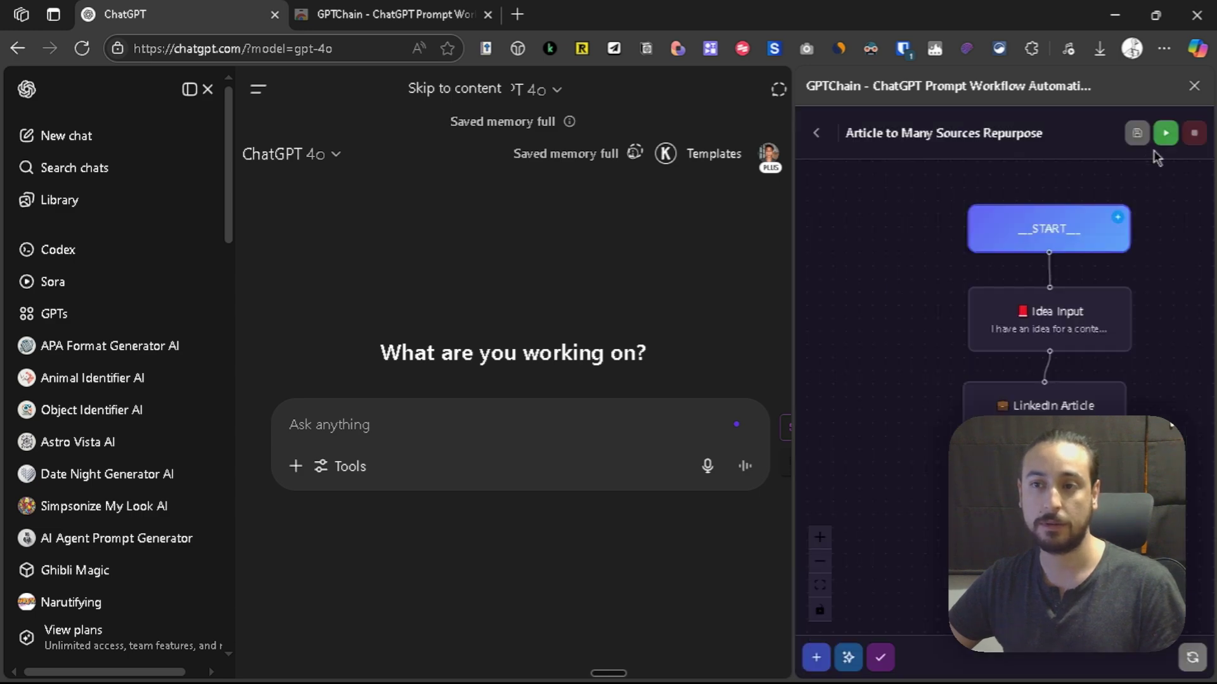
Run the chain in the new chat, adjusting page zoom while the Prompt Automation replies arrive.
left_click(1166, 134)
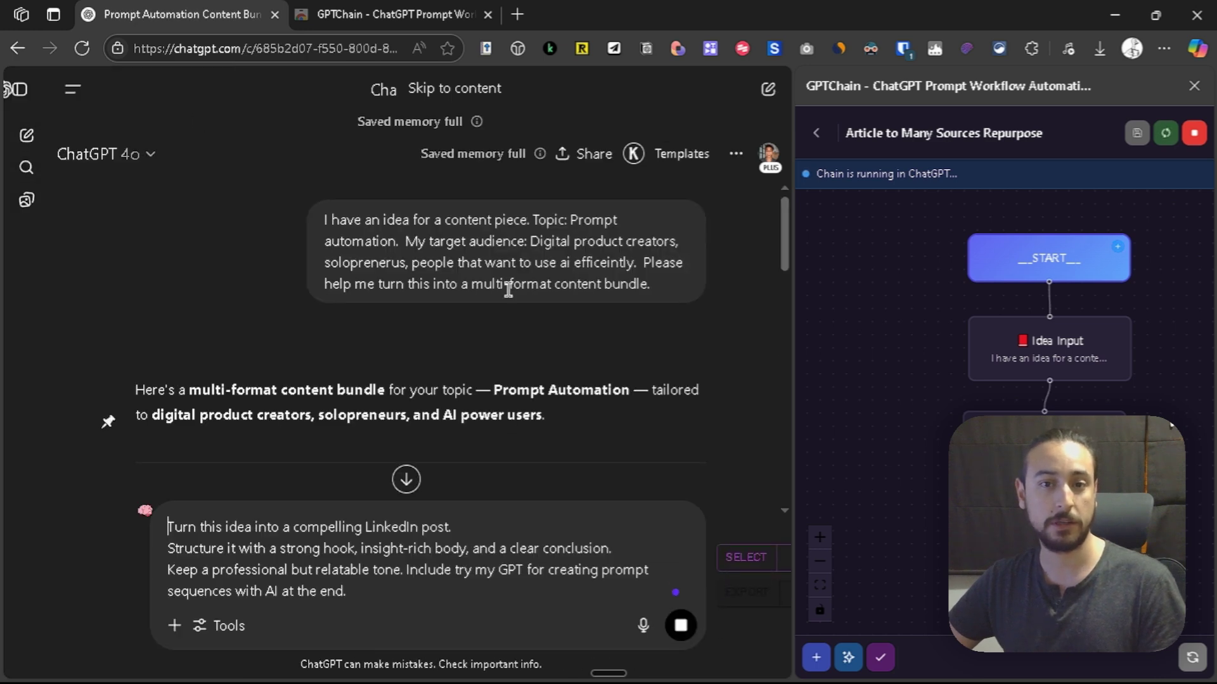
key("ctrl+minus")
key("ctrl+minus")
key("ctrl+minus")
key("ctrl+minus")
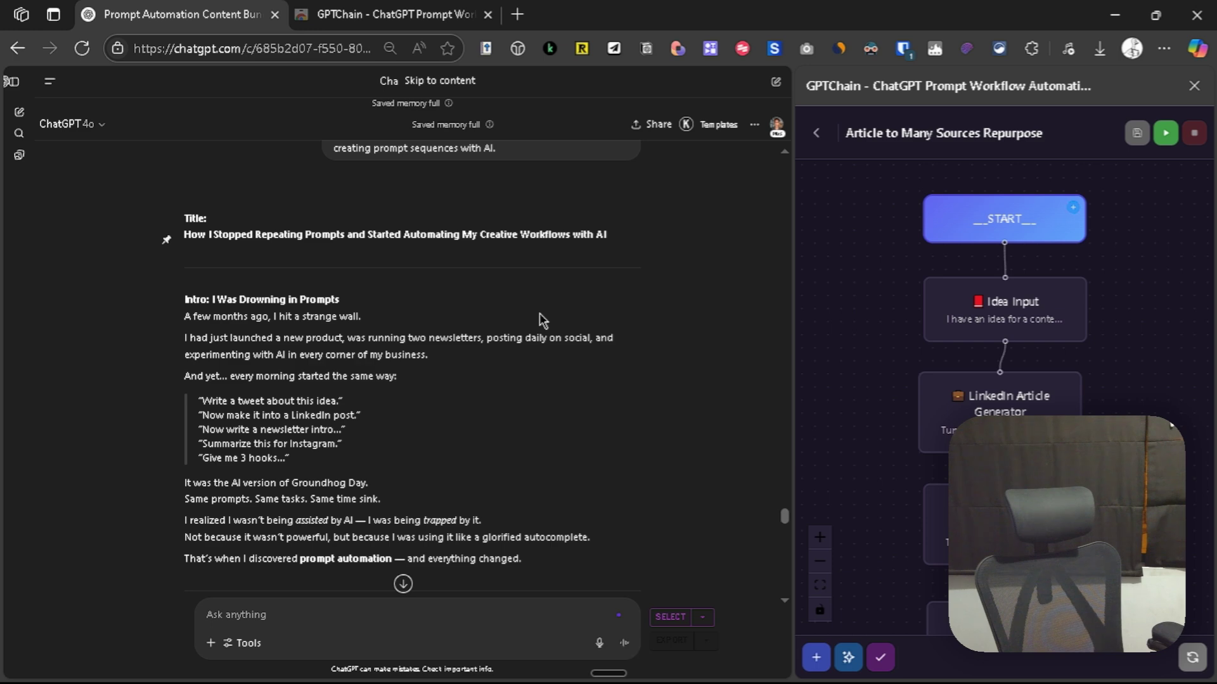
scroll(539, 313, "down", 20)
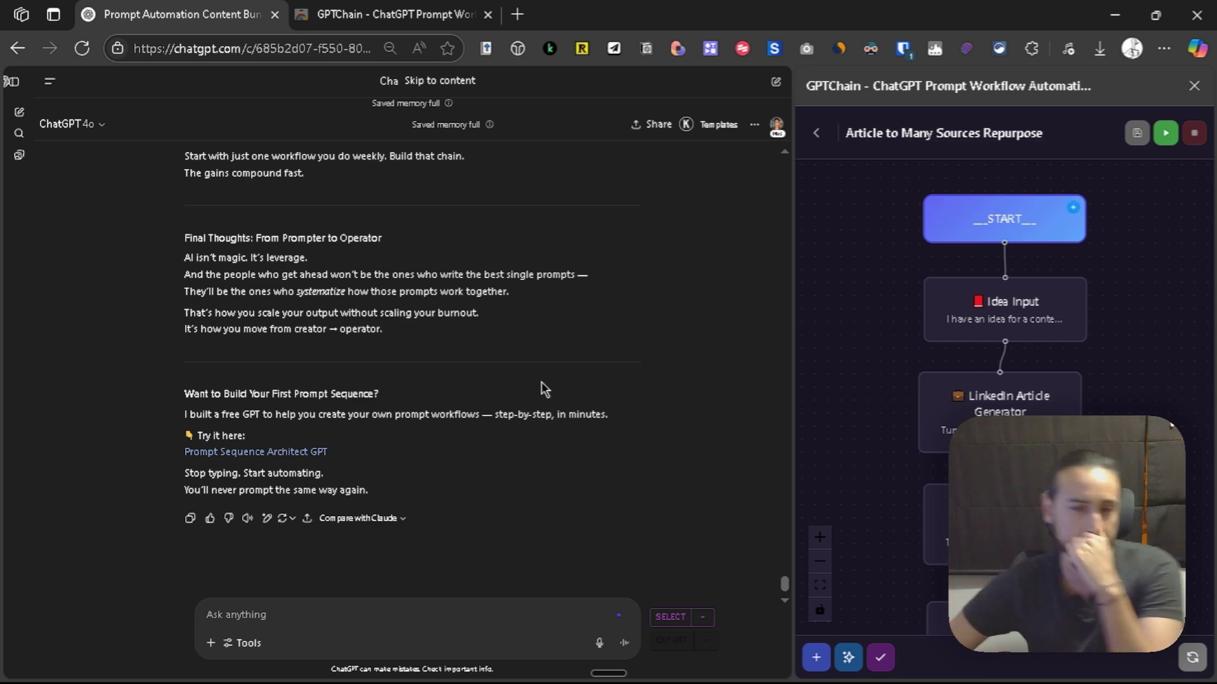
key("ctrl+minus")
key("ctrl+plus")
key("ctrl+plus")
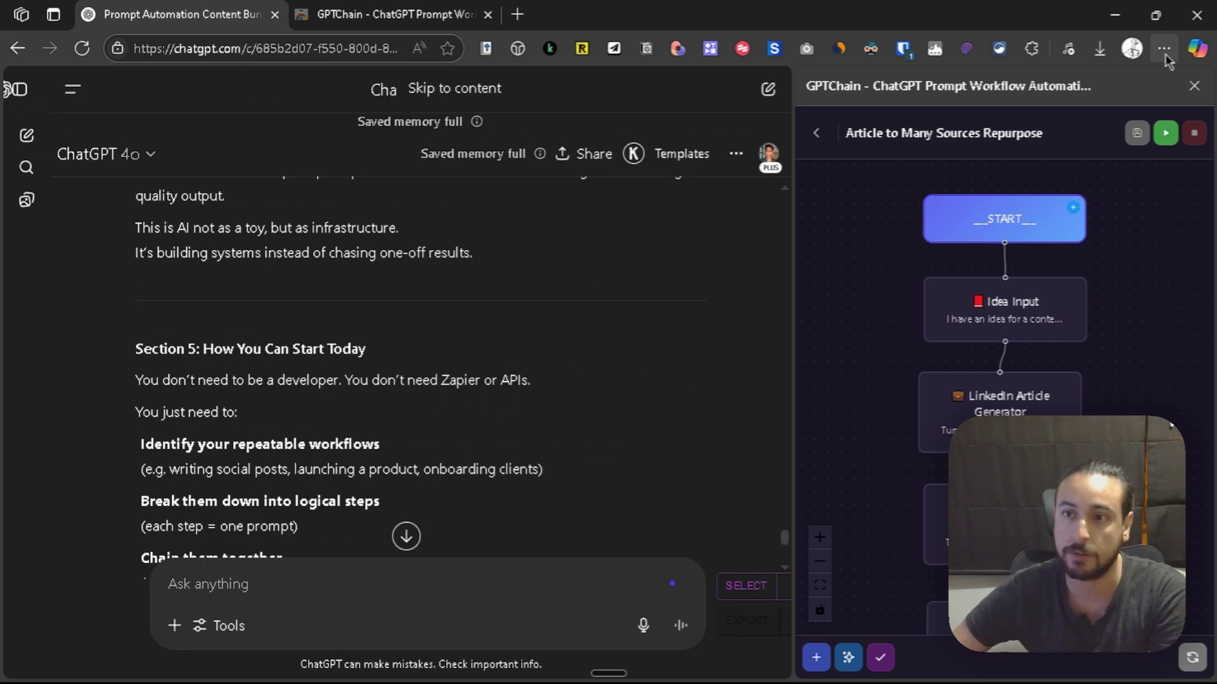
Close the GPTChain side panel and set the page zoom to 80%.
left_click(1194, 86)
scroll(813, 424, "up", 10)
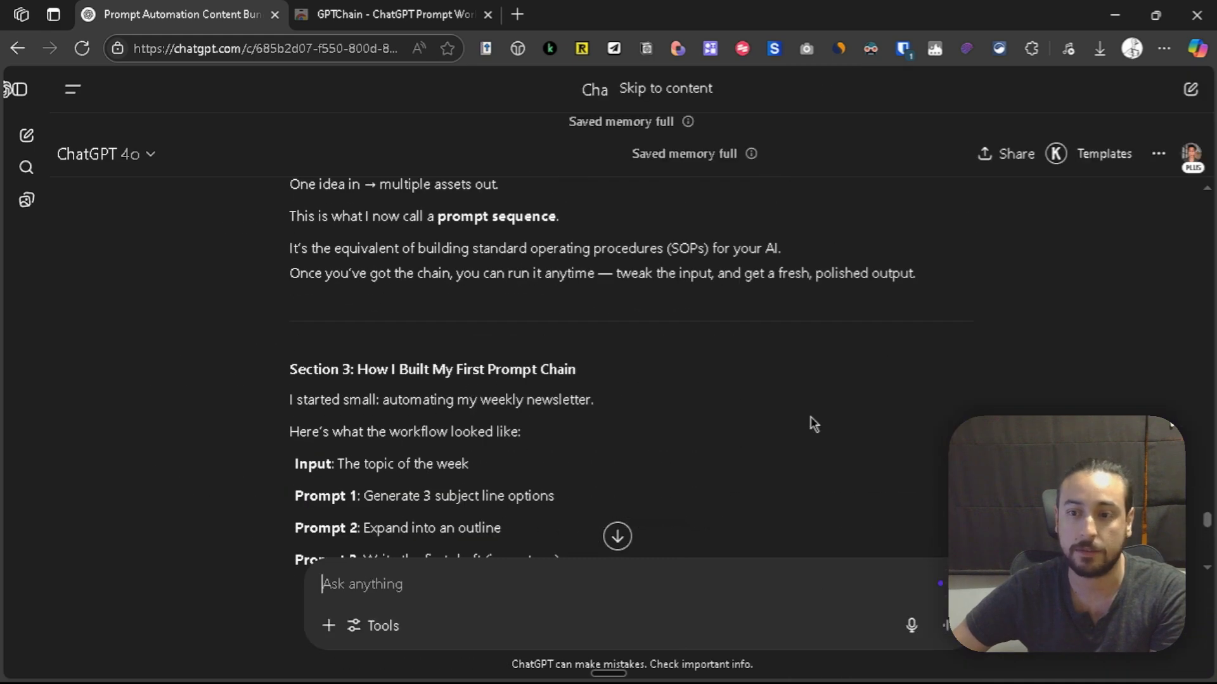
left_click_drag(1208, 521, 1203, 209)
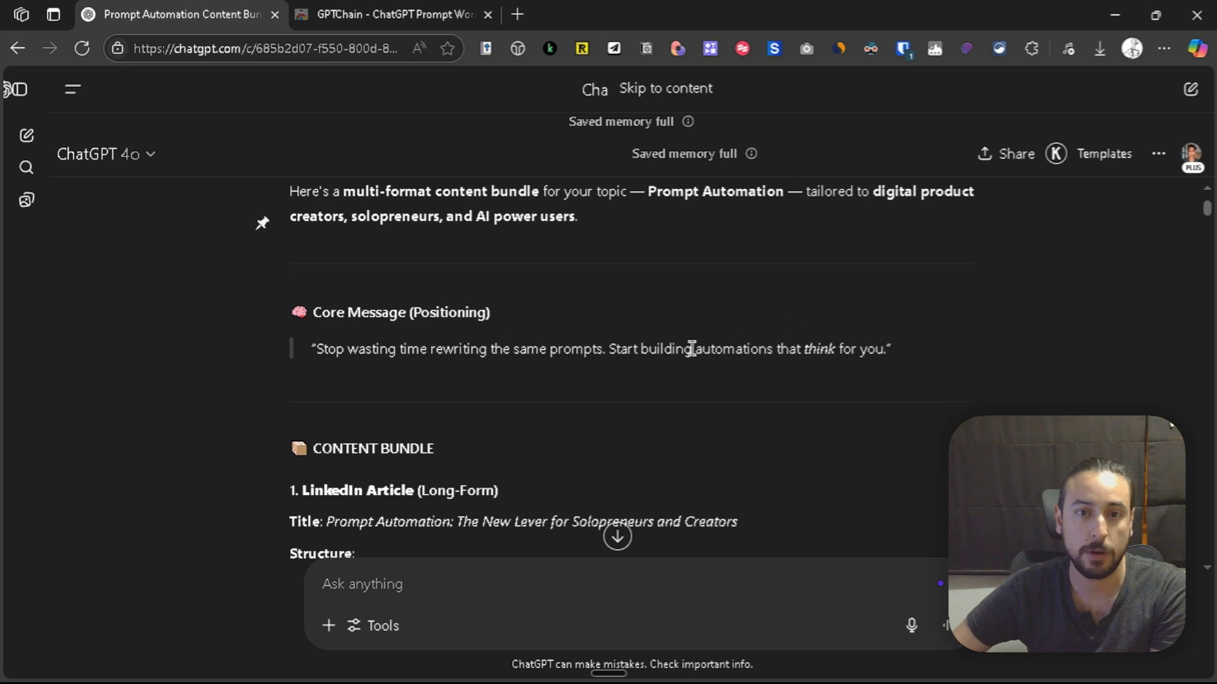
scroll(644, 352, "up", 3)
key("ctrl+minus")
key("ctrl+minus")
key("ctrl+minus")
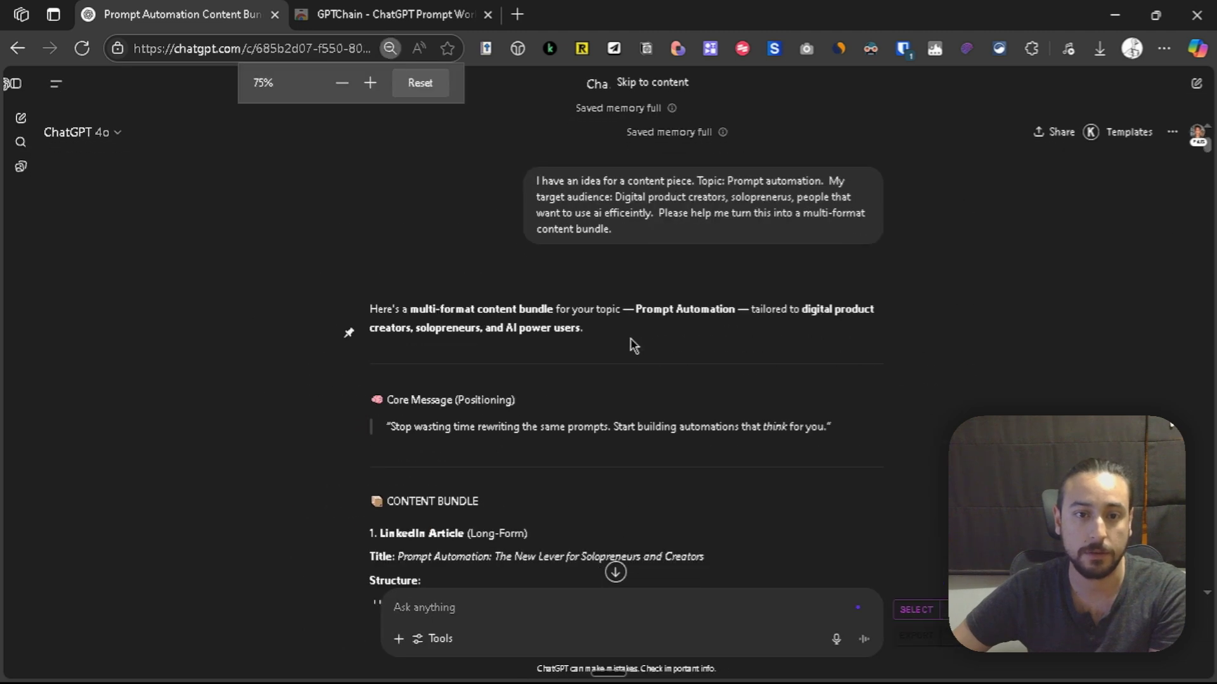
scroll(633, 346, "down", 5)
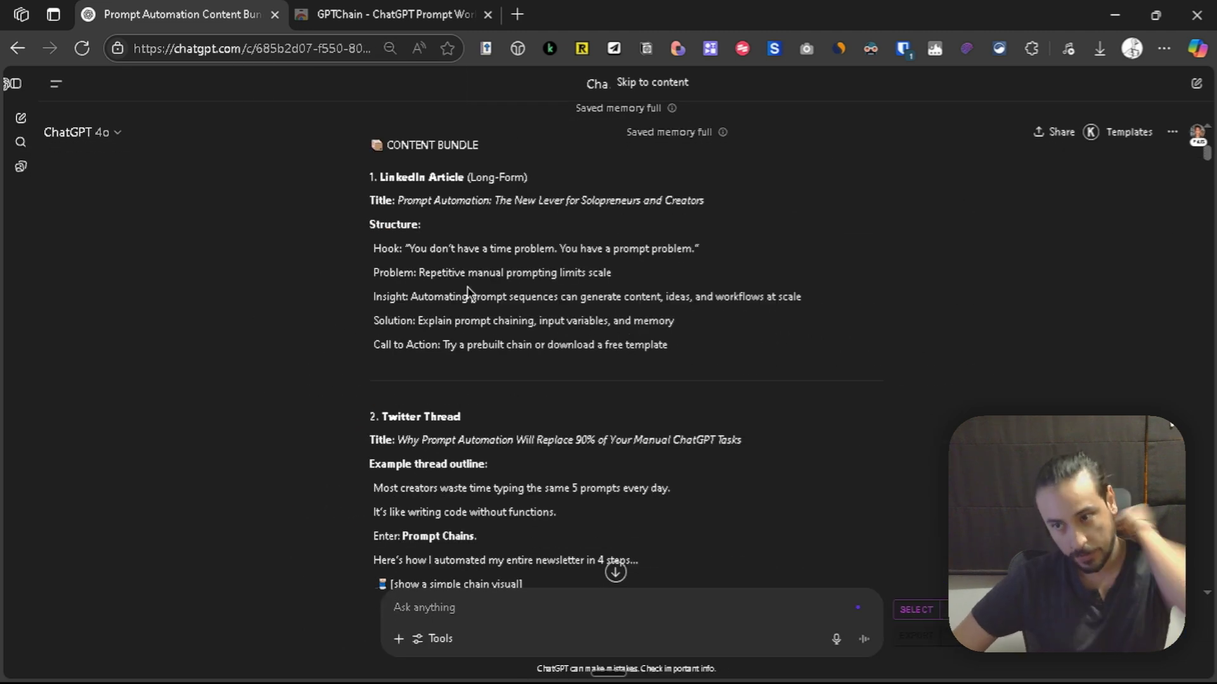
key("ctrl+plus")
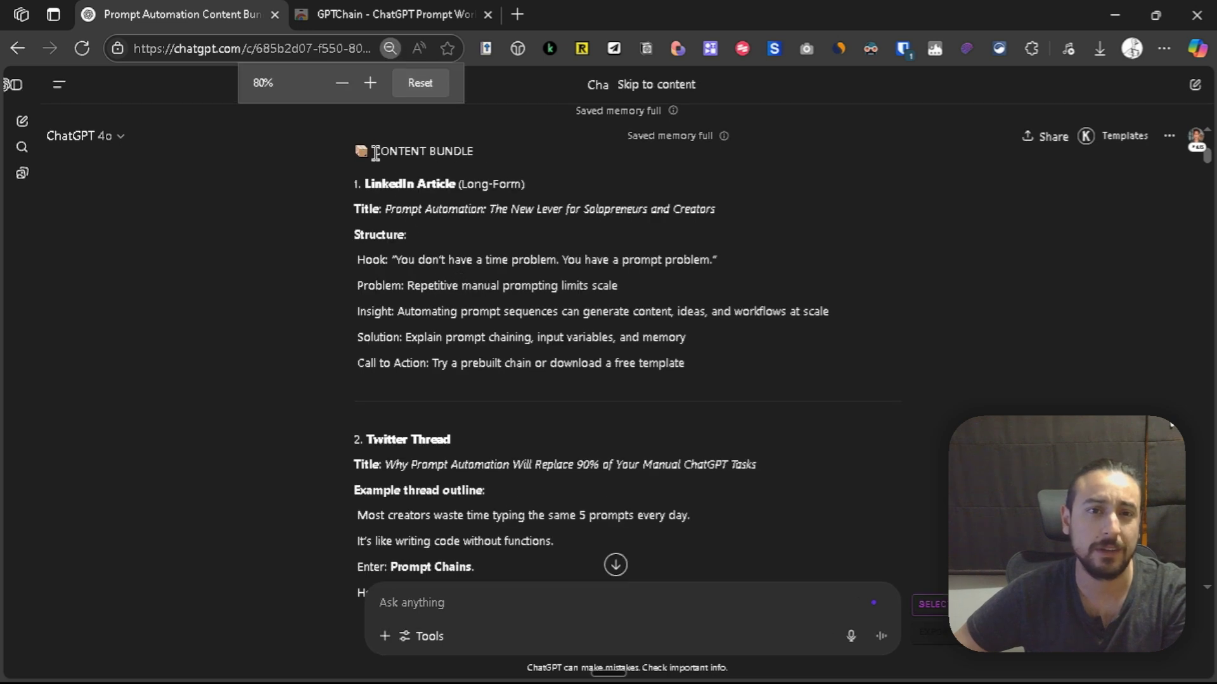
Scroll through the bundle from the LinkedIn Article outline down to the Lead Magnet section.
scroll(525, 368, "down", 2)
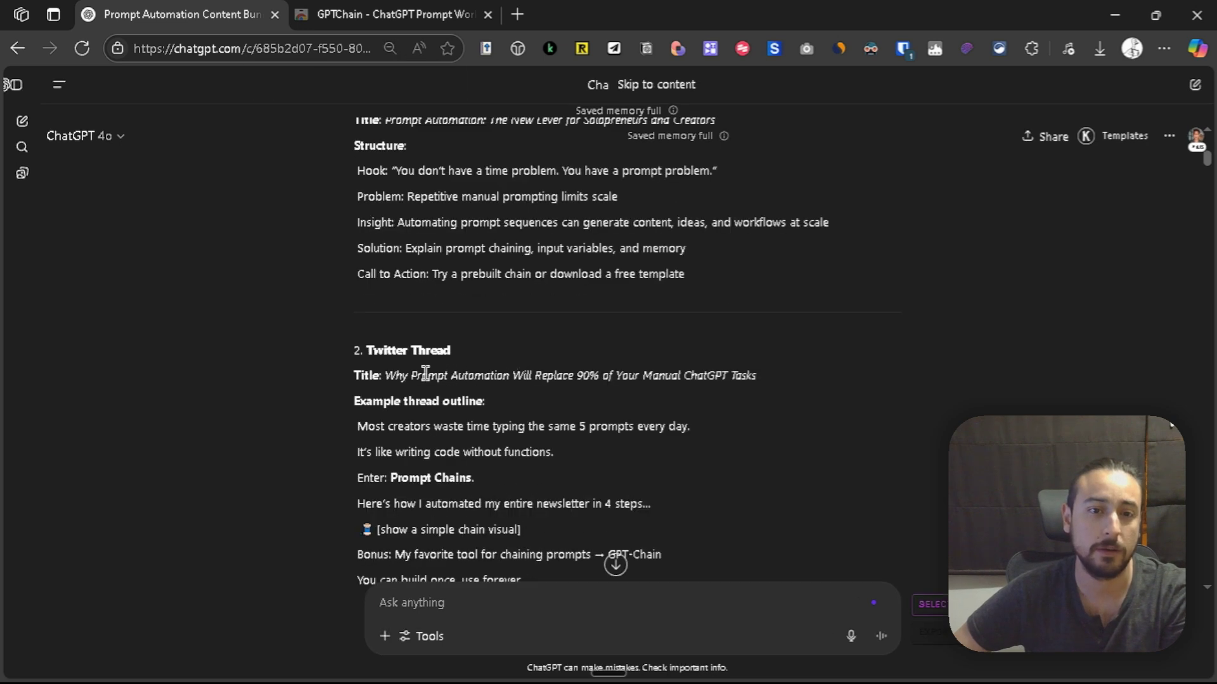
scroll(425, 373, "down", 5)
scroll(424, 343, "down", 5)
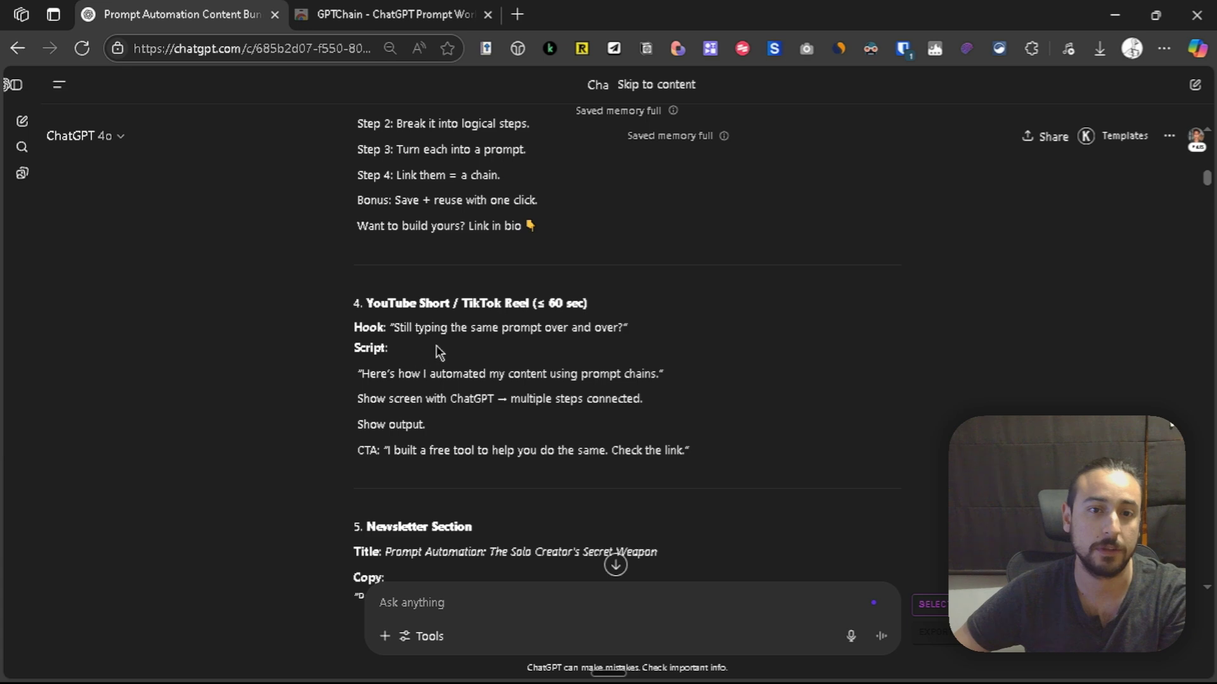
scroll(545, 314, "down", 2)
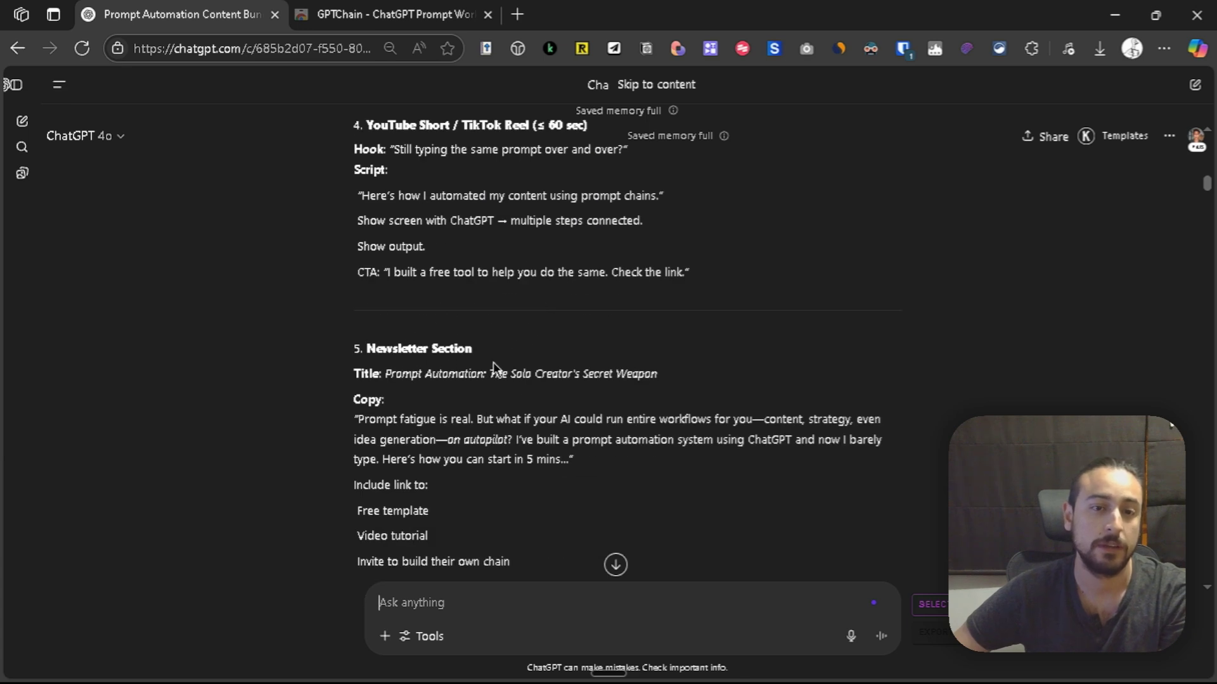
scroll(493, 363, "down", 6)
scroll(466, 302, "down", 3)
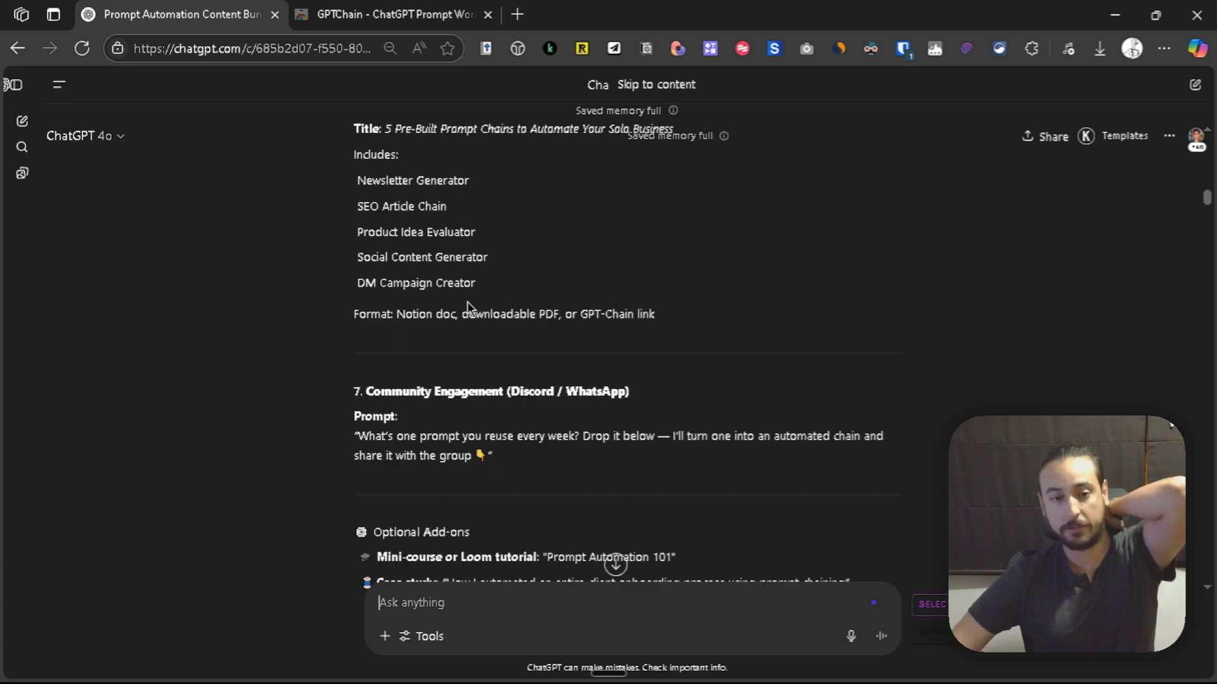
scroll(468, 303, "down", 1)
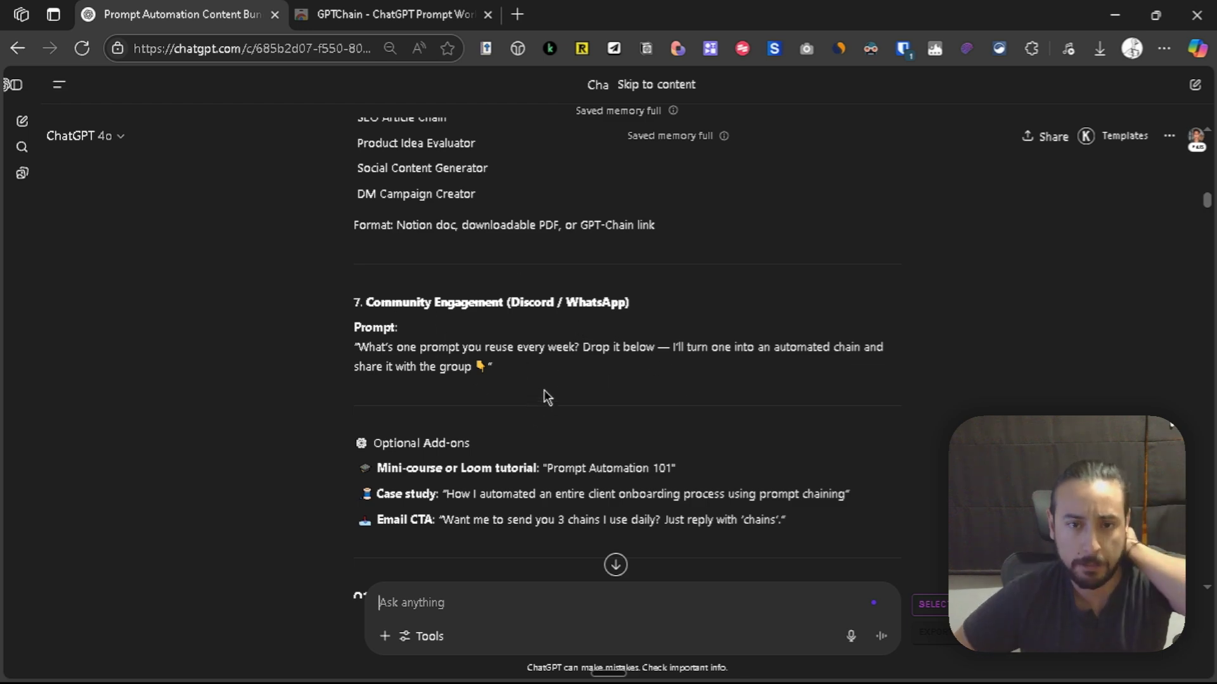
scroll(544, 391, "up", 2)
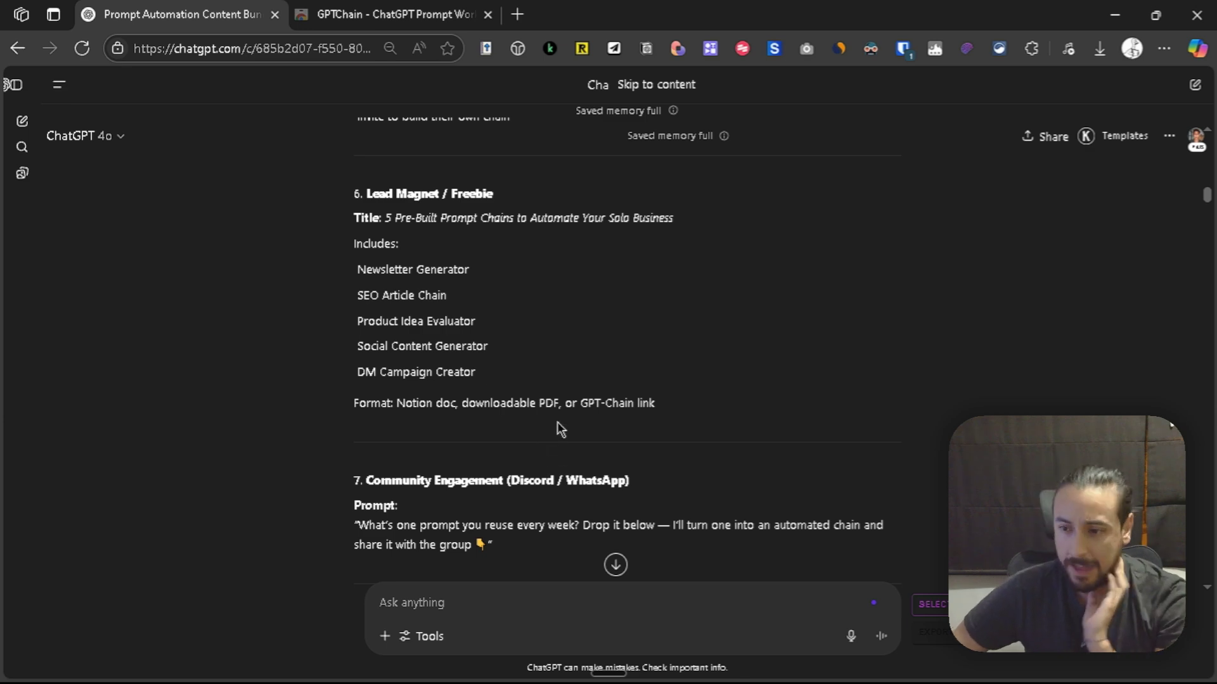
scroll(564, 381, "down", 12)
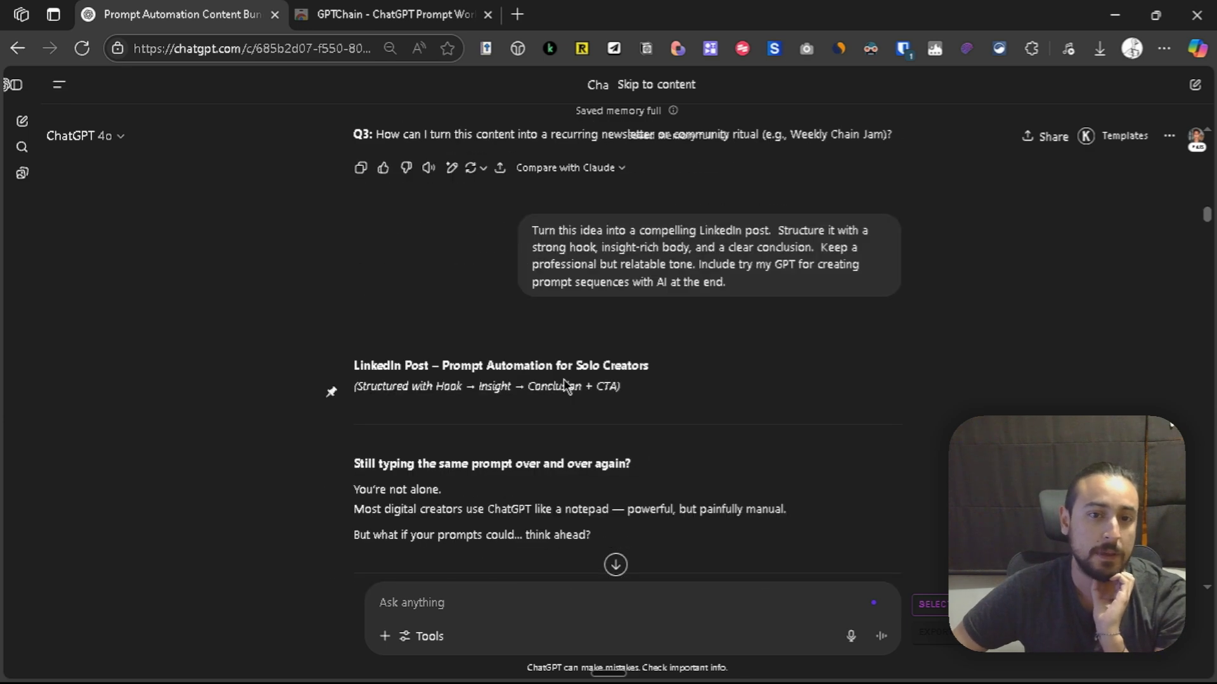
scroll(546, 355, "down", 1)
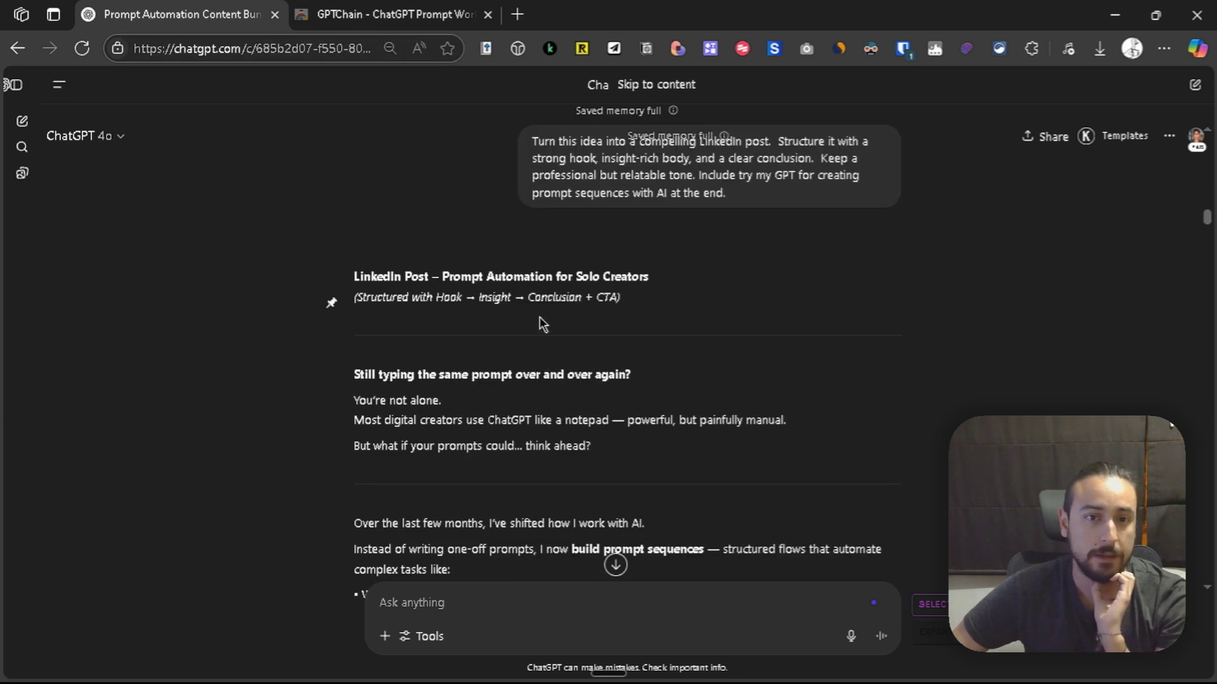
scroll(608, 314, "down", 3)
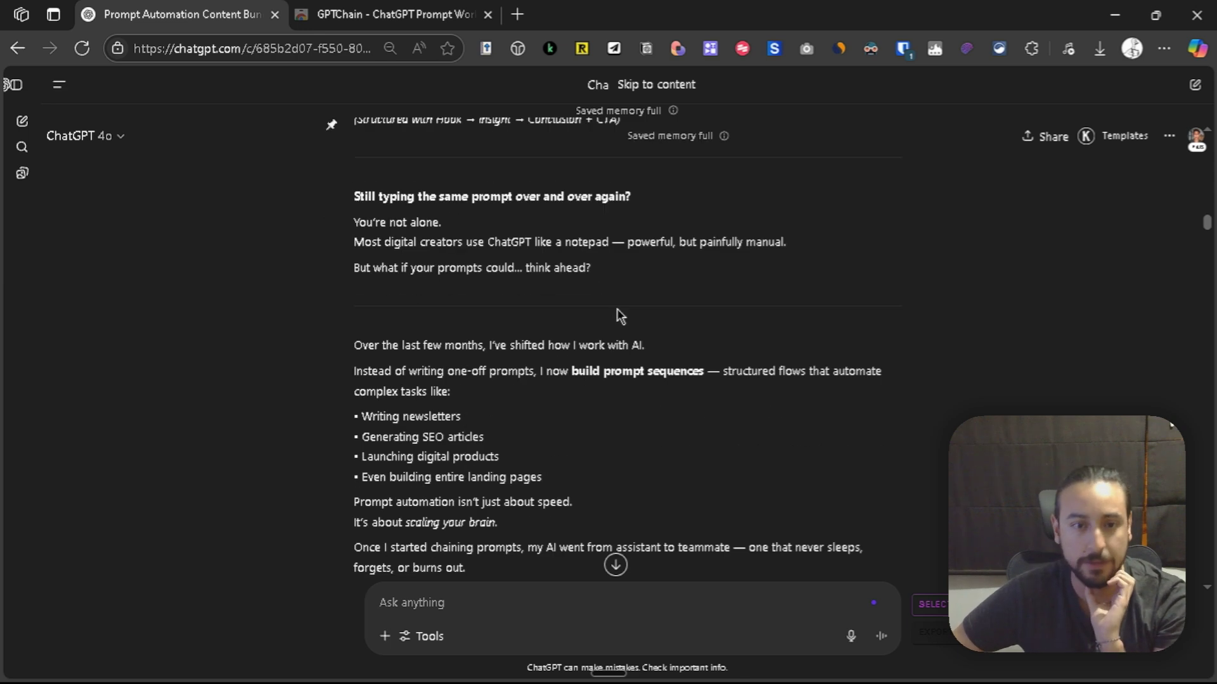
scroll(732, 360, "up", 3)
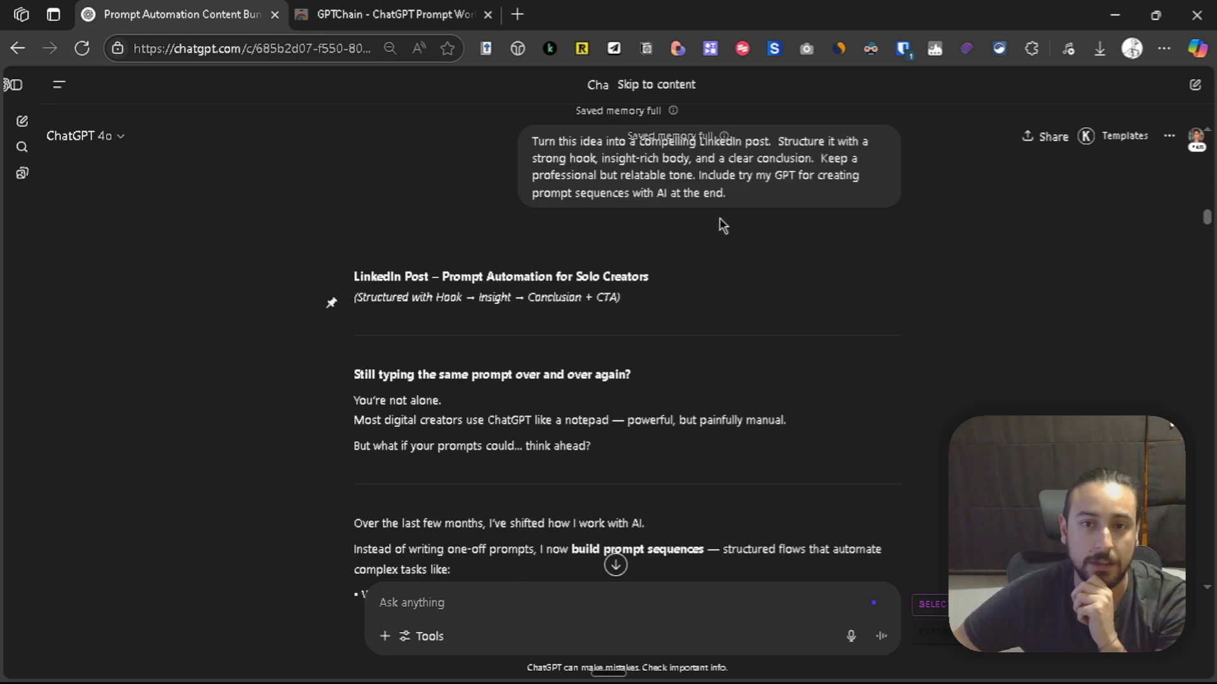
scroll(600, 333, "down", 2)
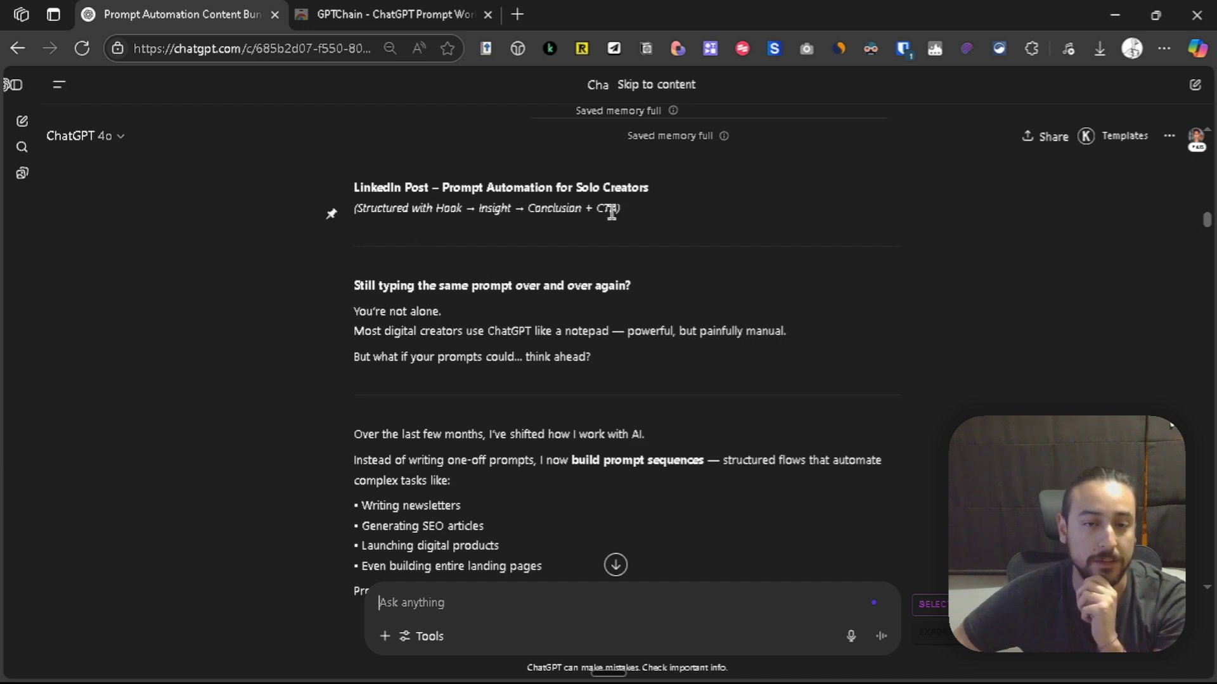
scroll(712, 278, "down", 4)
scroll(620, 293, "up", 2)
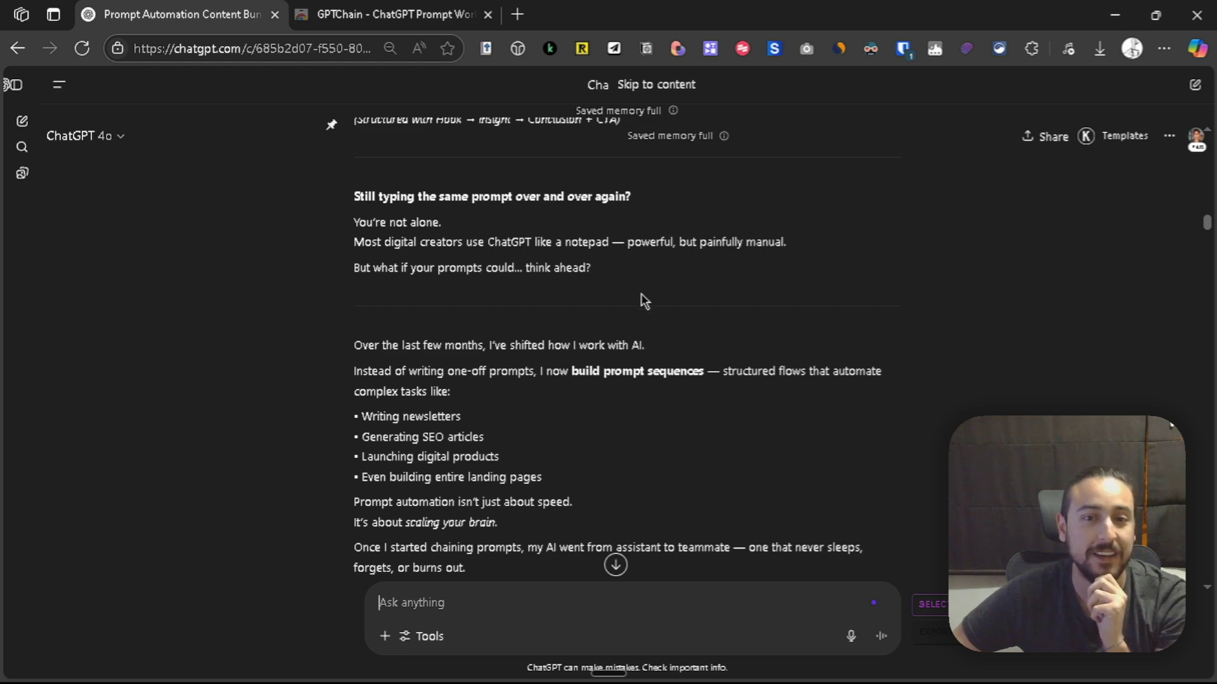
scroll(611, 360, "down", 15)
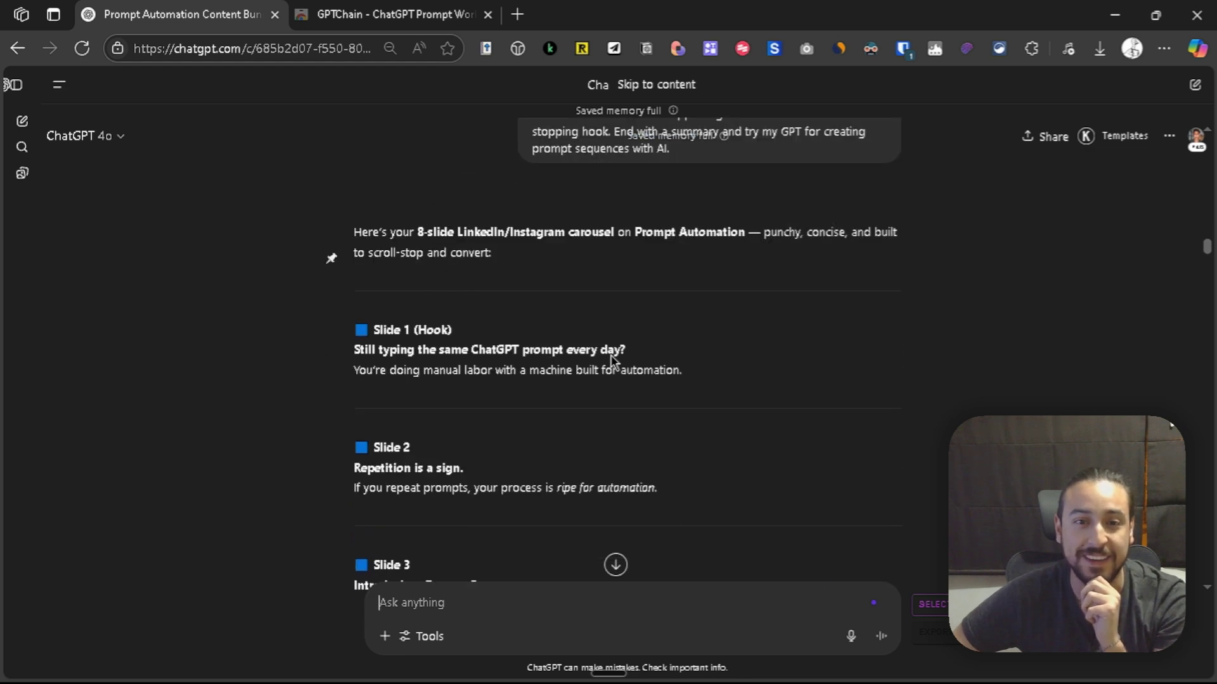
scroll(590, 342, "up", 3)
scroll(583, 355, "down", 3)
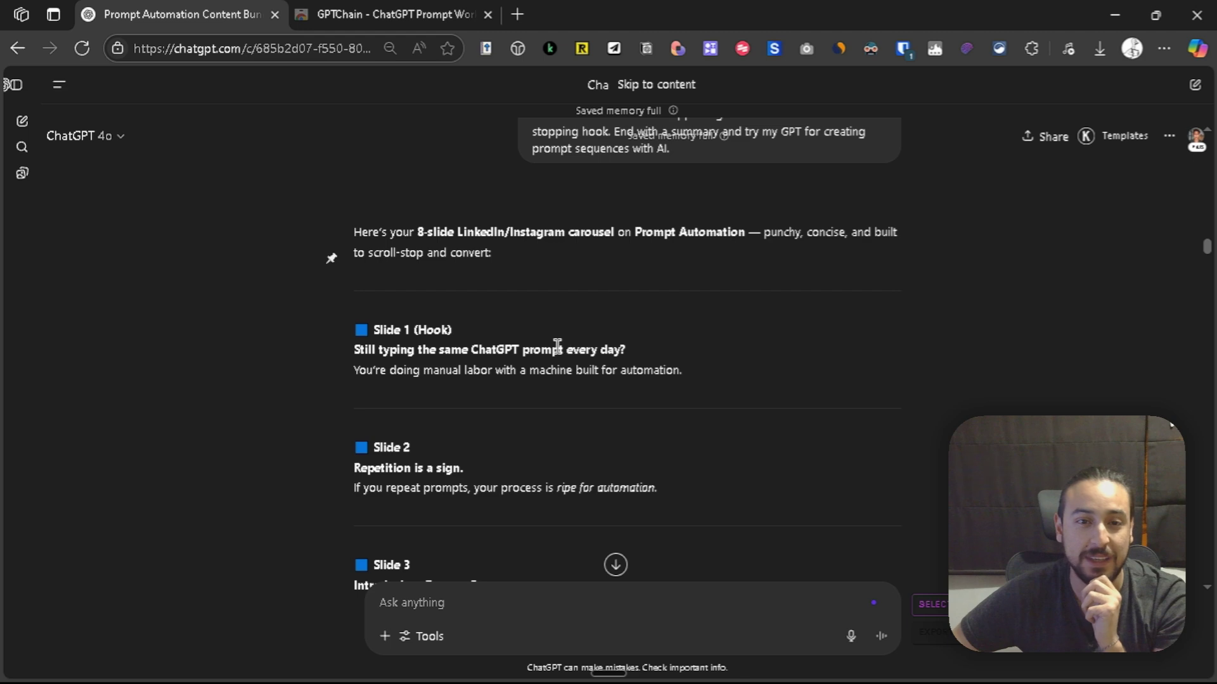
scroll(658, 294, "down", 1)
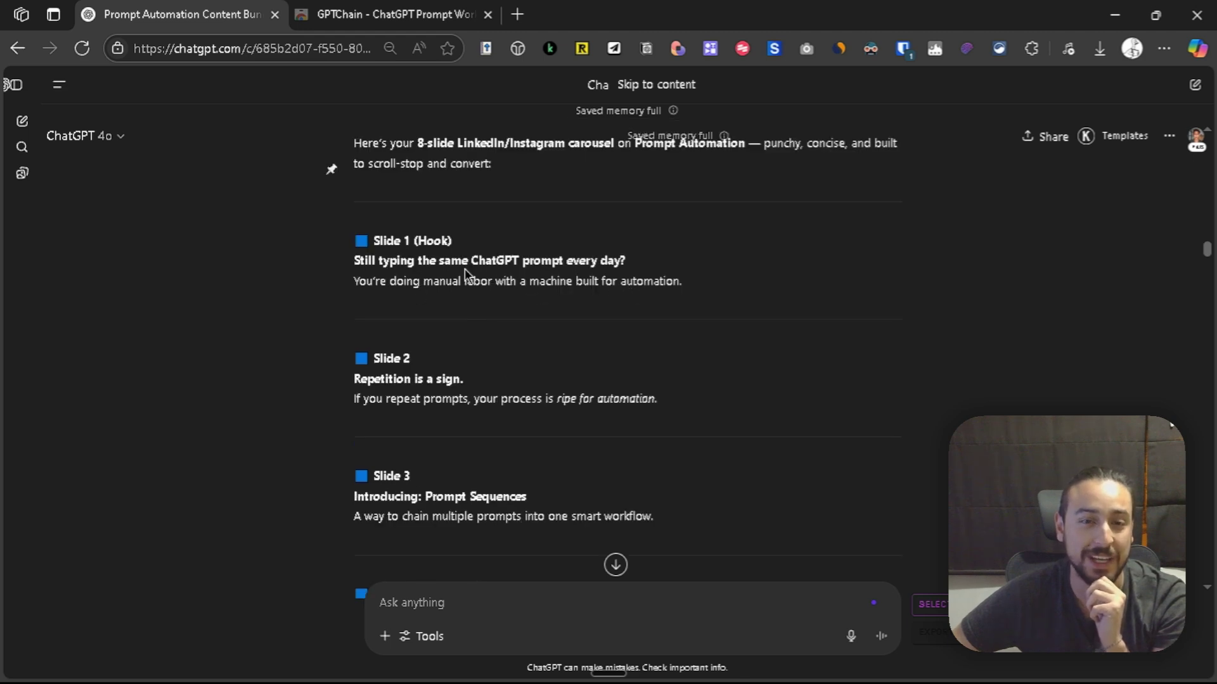
scroll(465, 271, "down", 8)
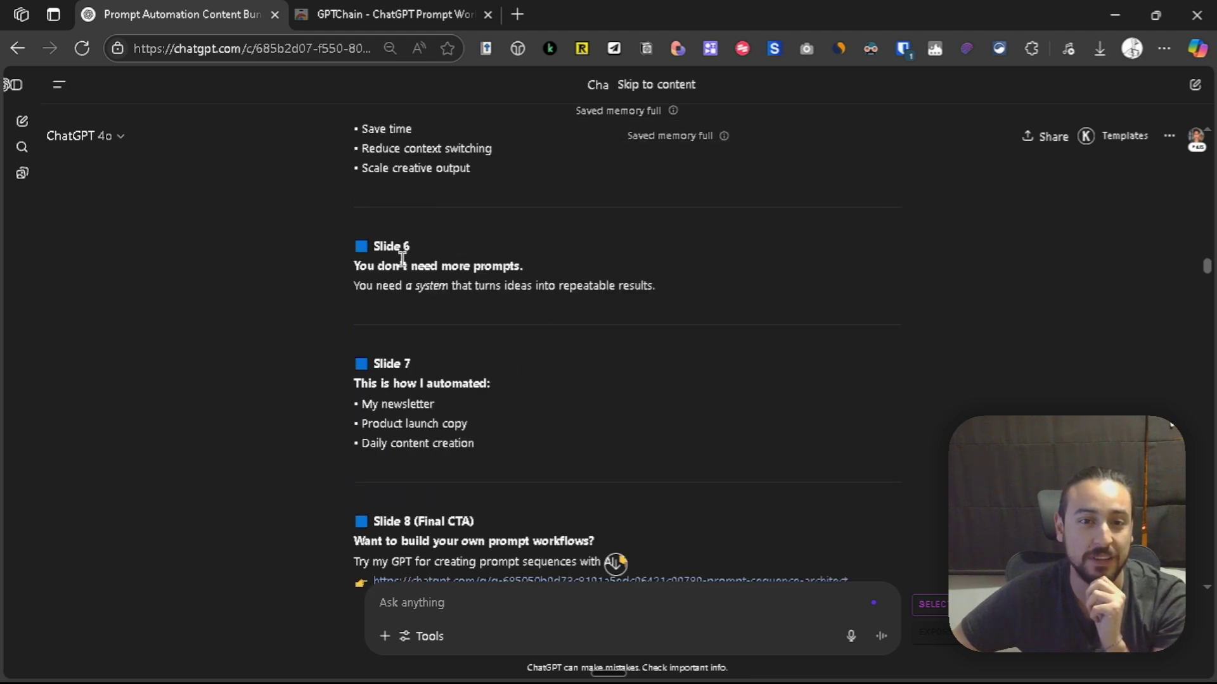
scroll(415, 269, "down", 2)
scroll(443, 235, "down", 5)
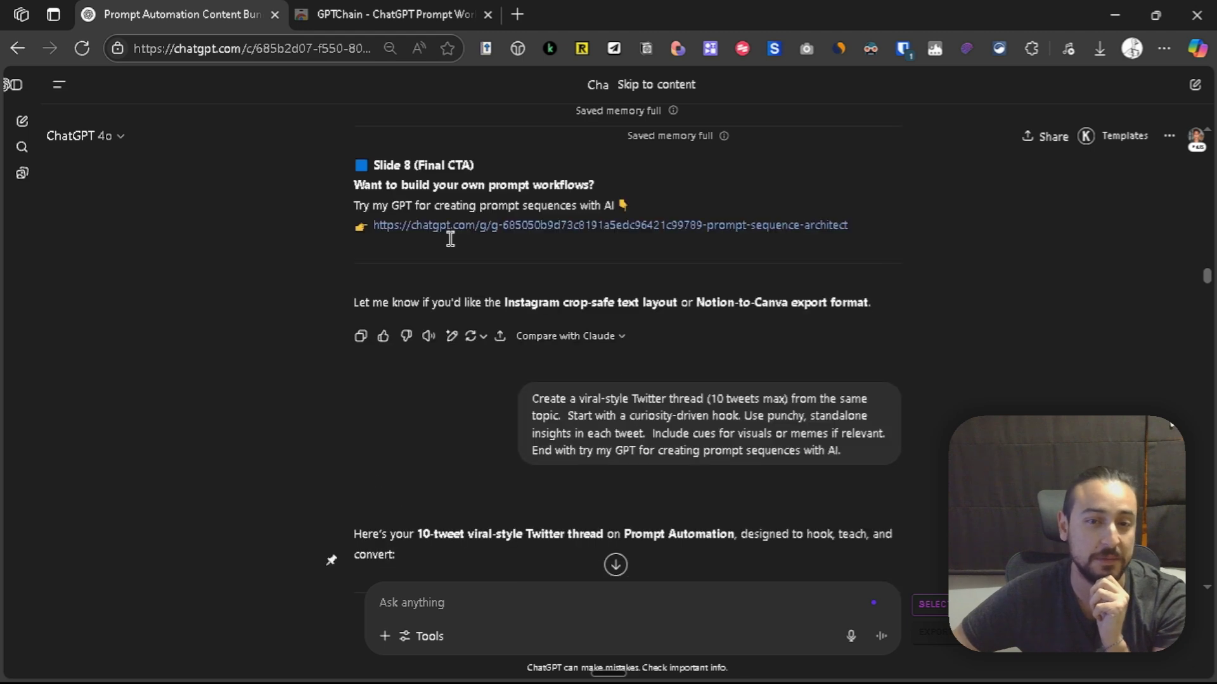
scroll(450, 239, "up", 3)
scroll(454, 241, "down", 10)
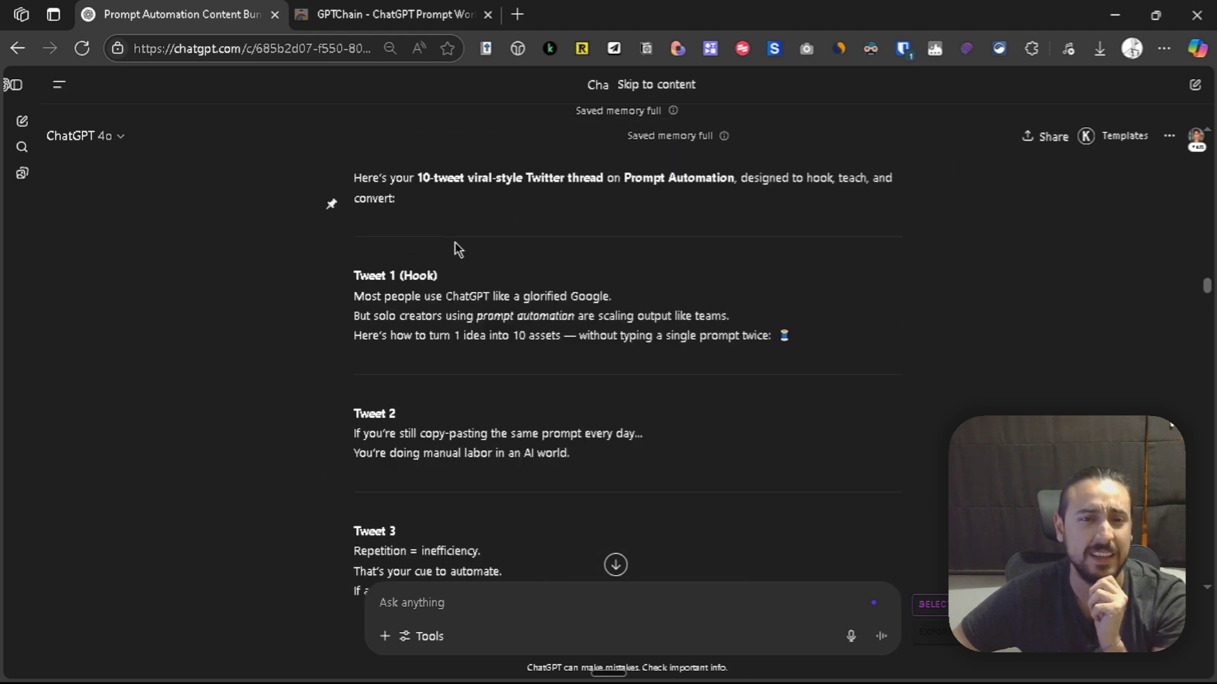
scroll(455, 241, "down", 4)
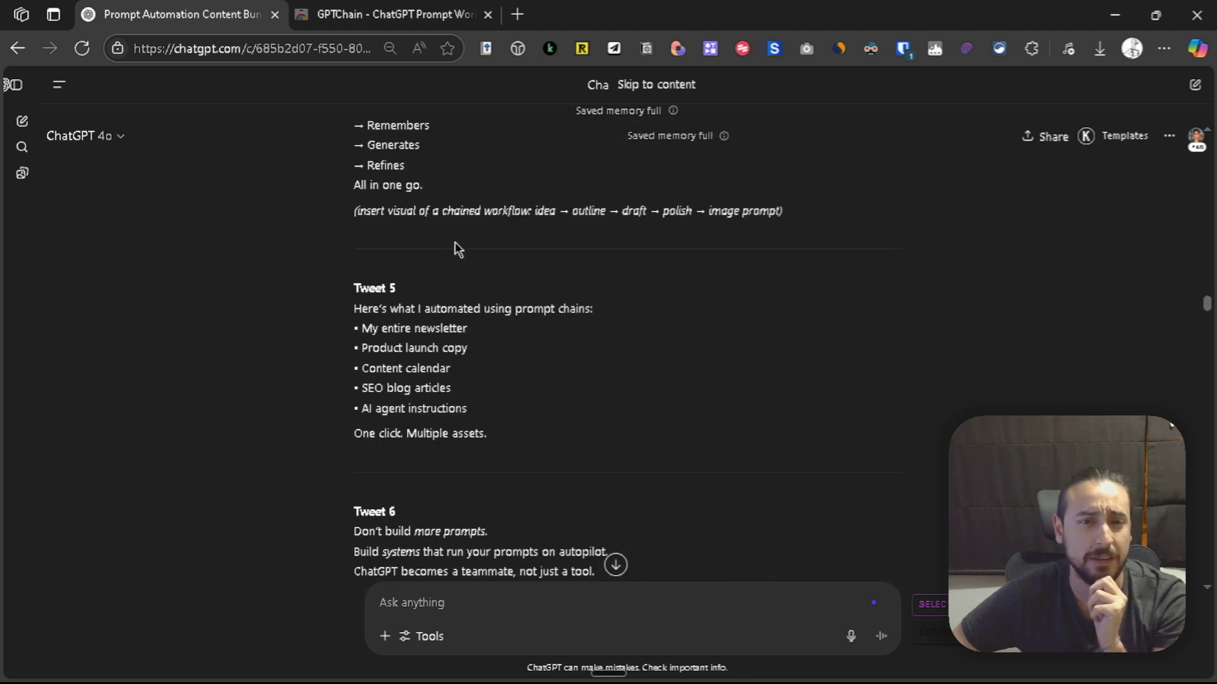
scroll(455, 242, "down", 17)
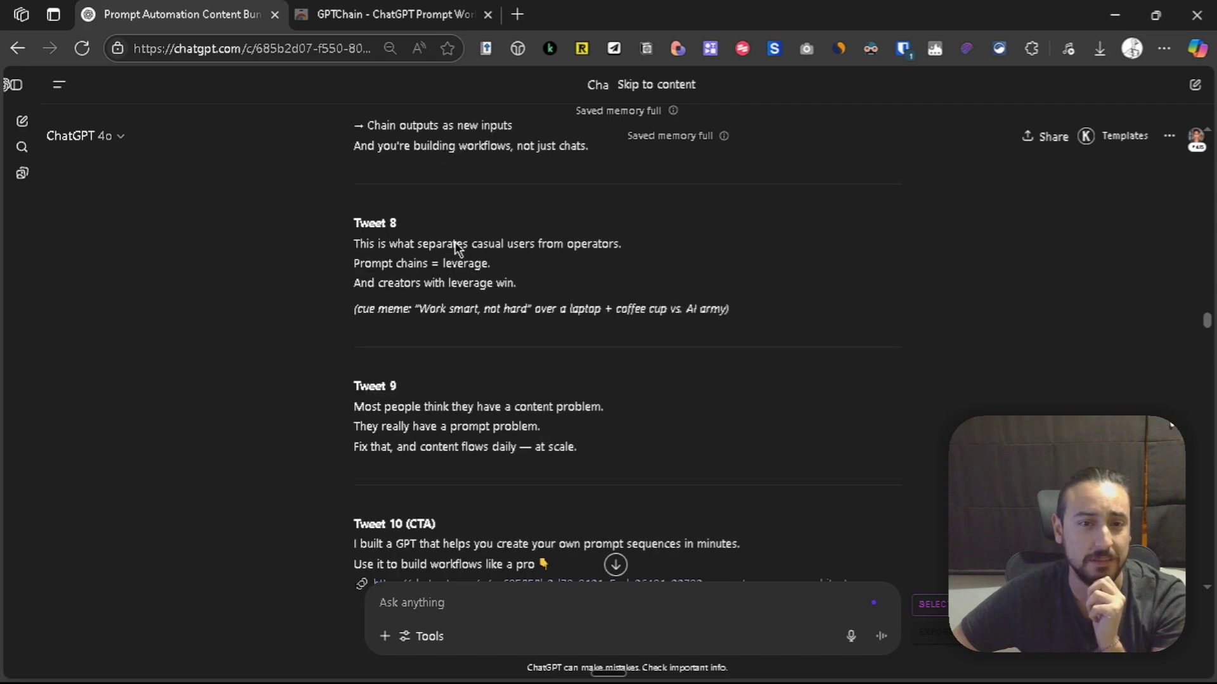
scroll(455, 241, "down", 13)
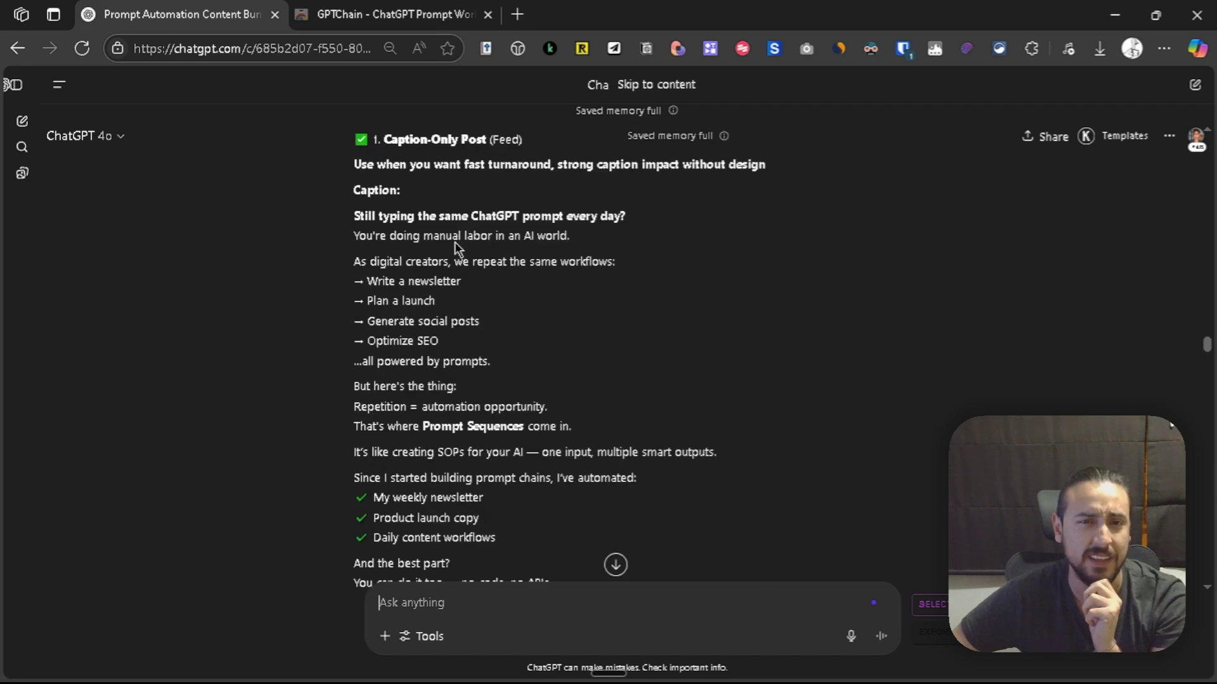
scroll(455, 242, "down", 18)
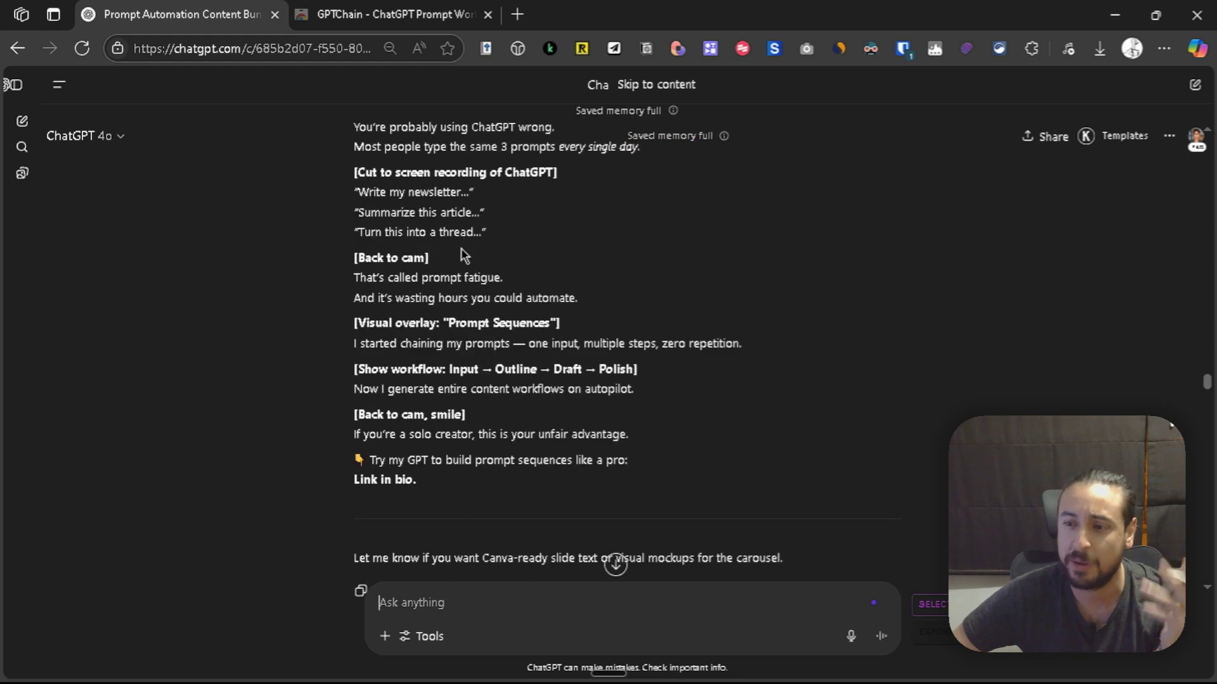
scroll(462, 252, "down", 20)
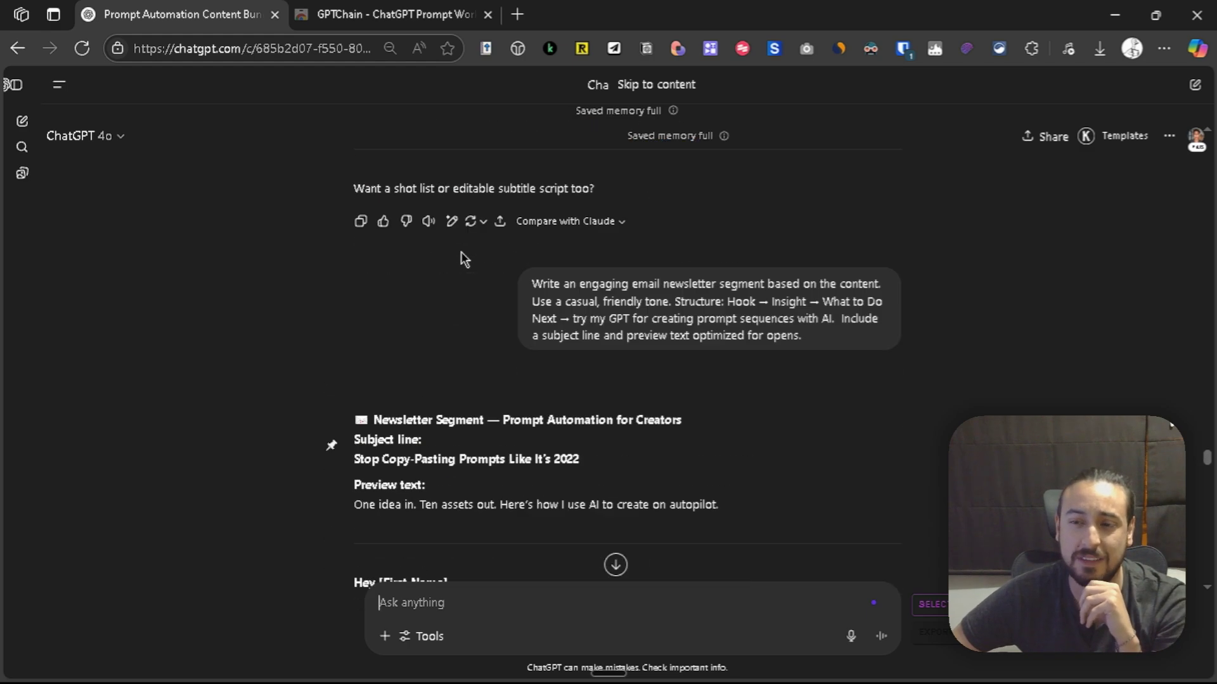
scroll(461, 252, "down", 12)
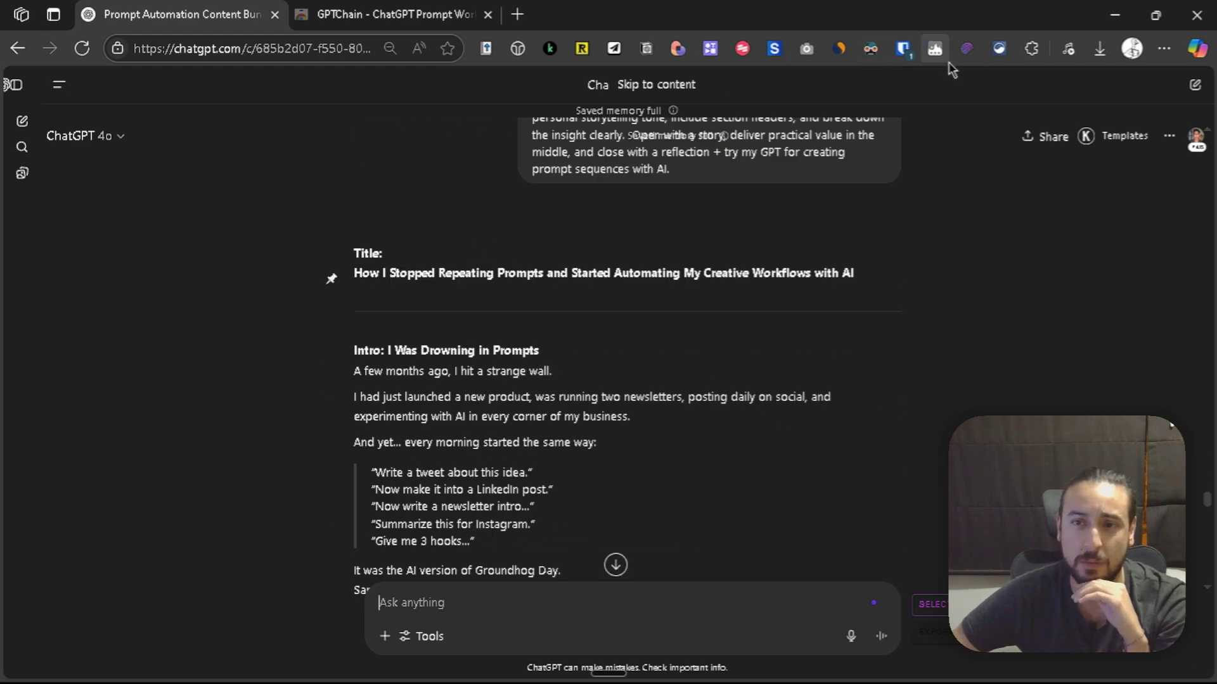
Open GPTChain as a widened side panel and bring up the workflow's iteration settings.
right_click(965, 53)
left_click(926, 112)
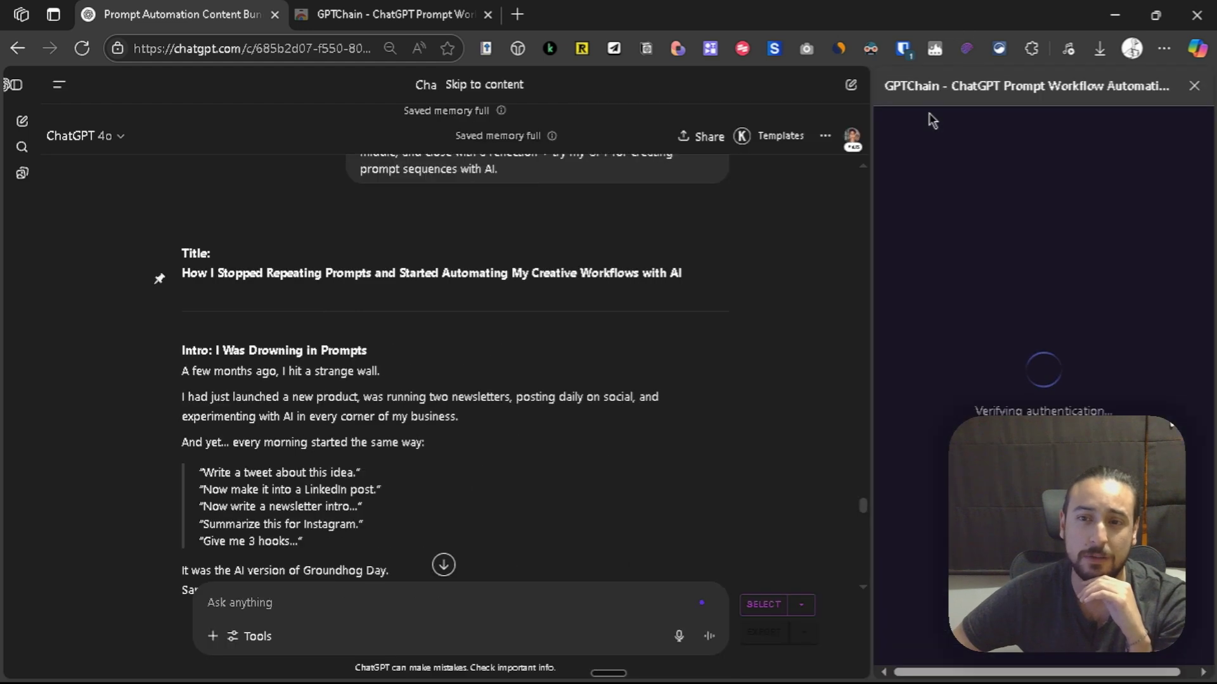
left_click_drag(872, 323, 637, 324)
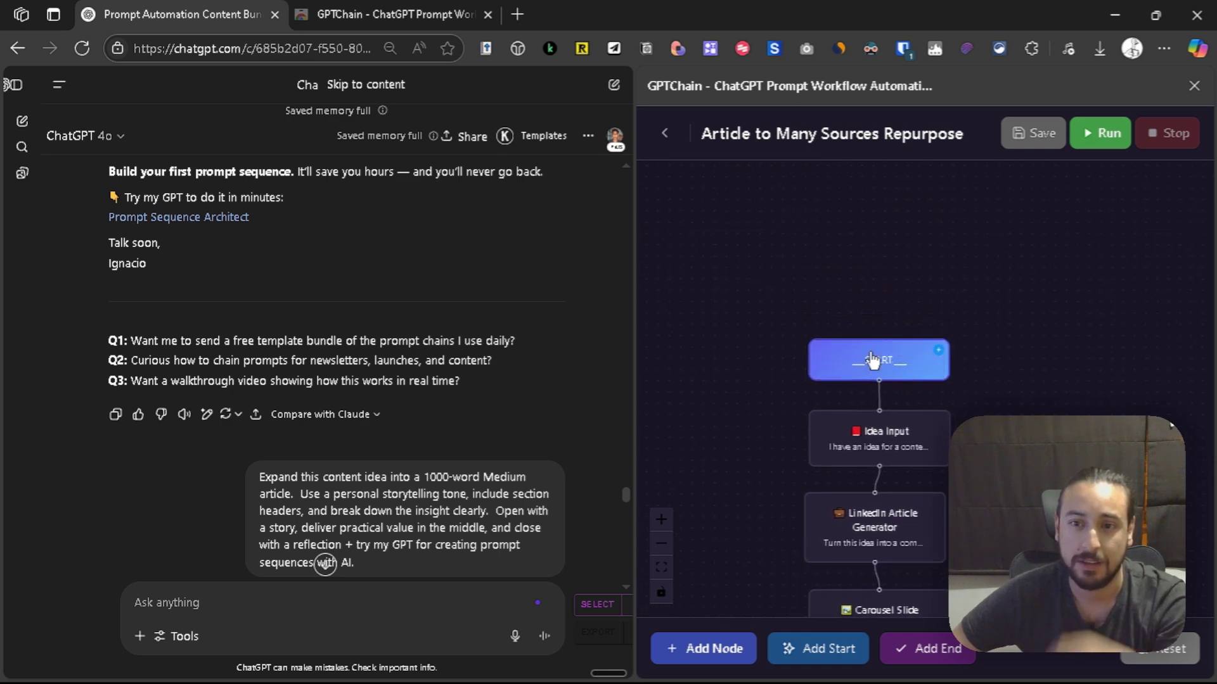
left_click(894, 354)
Add a second iteration with topic 'prompt engineering' and the first iteration's audience and CTA.
left_click(1156, 369)
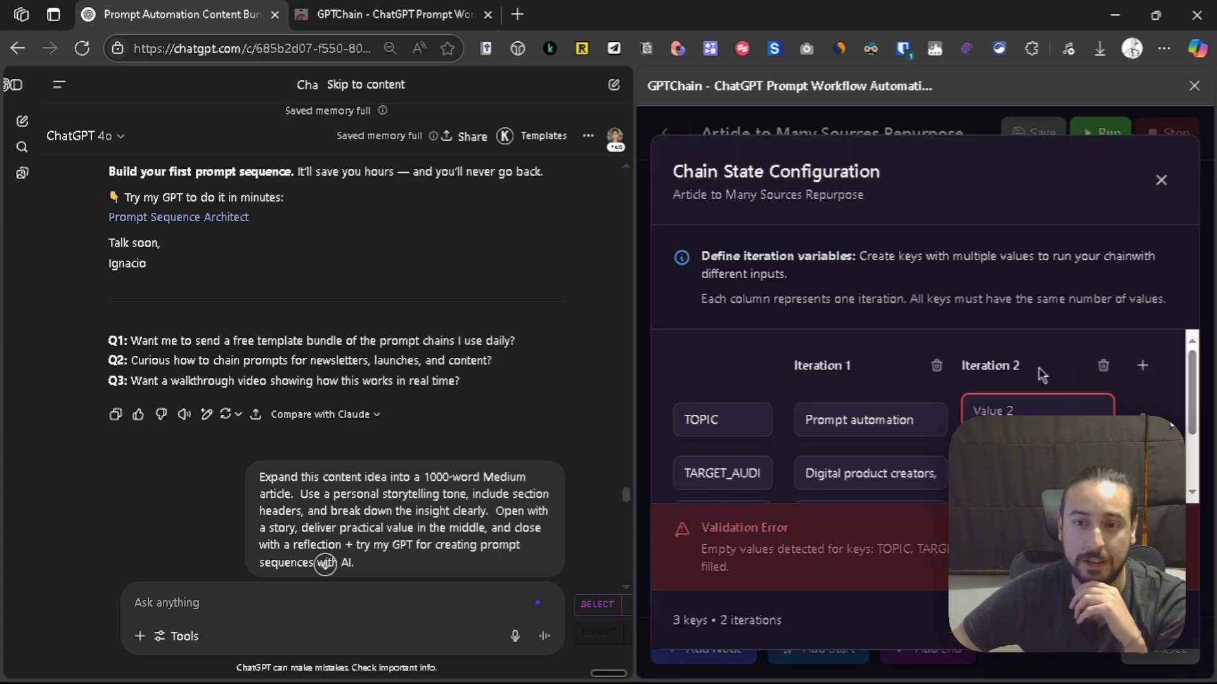
scroll(938, 412, "down", 3)
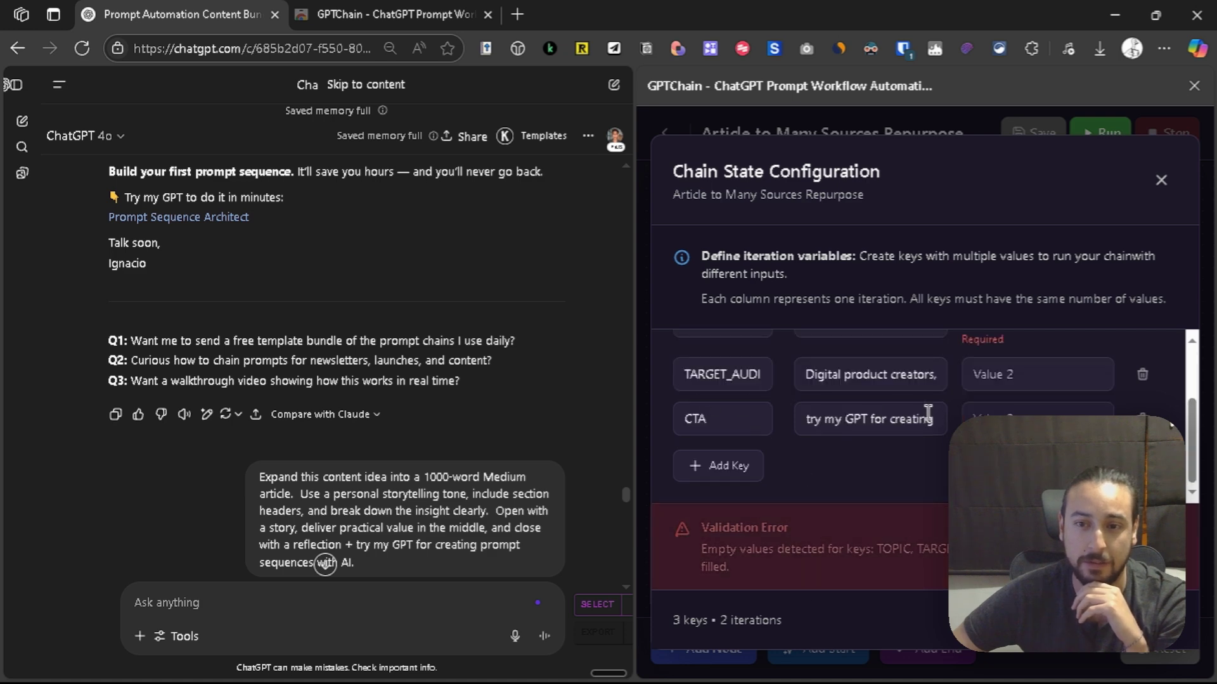
scroll(976, 406, "up", 3)
left_click(1008, 409)
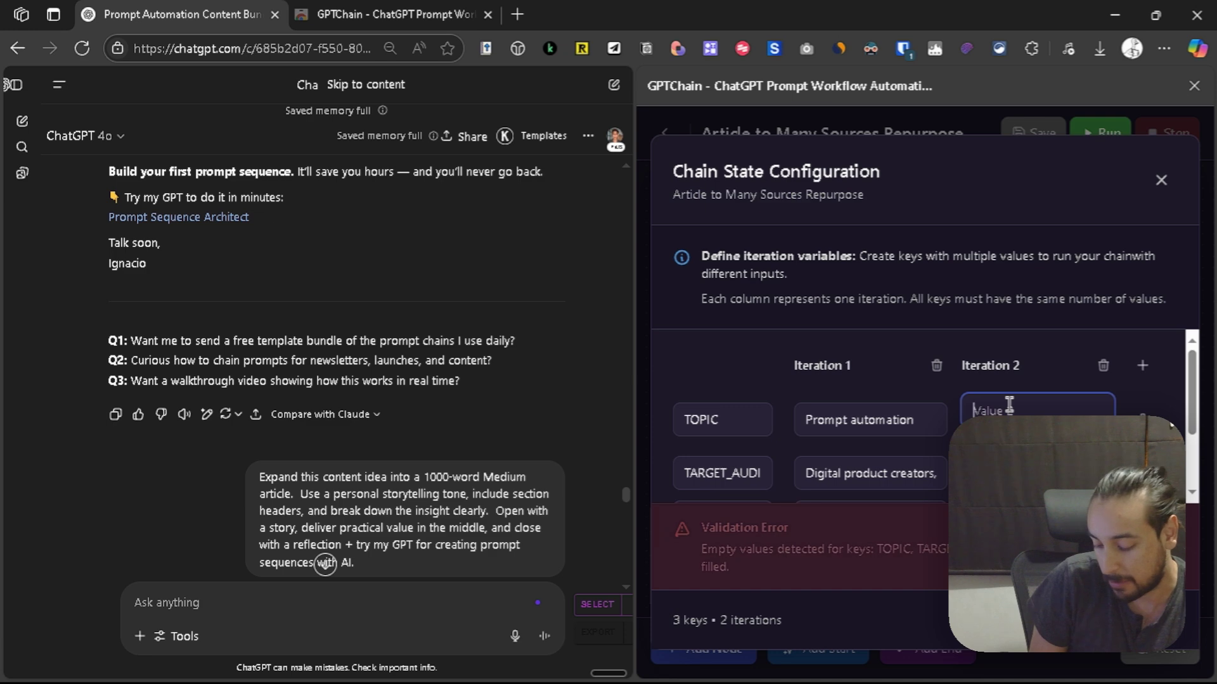
type("prompt en")
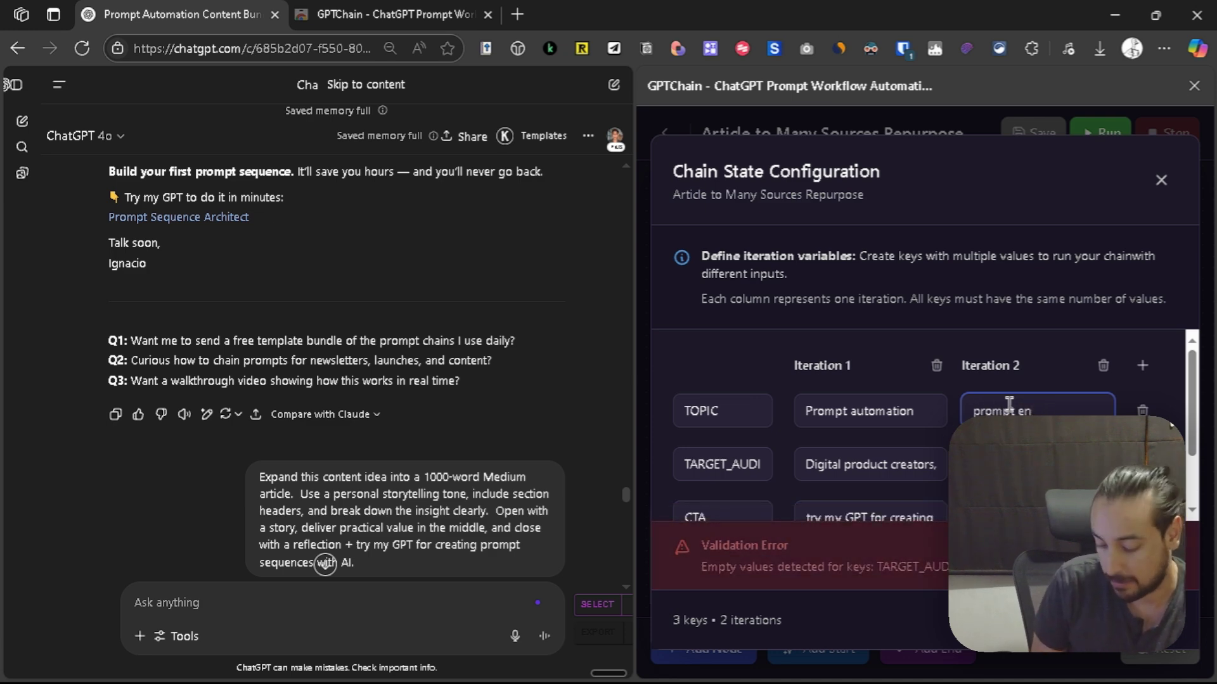
type("gineering")
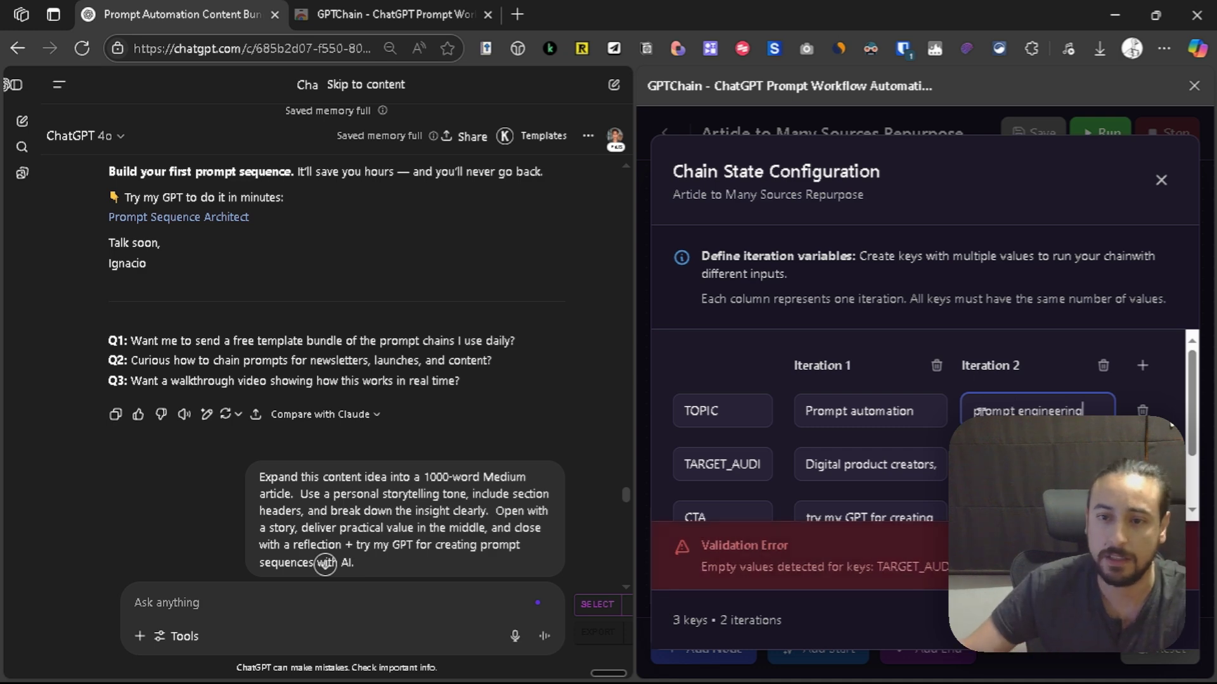
left_click(906, 453)
key("ctrl+a")
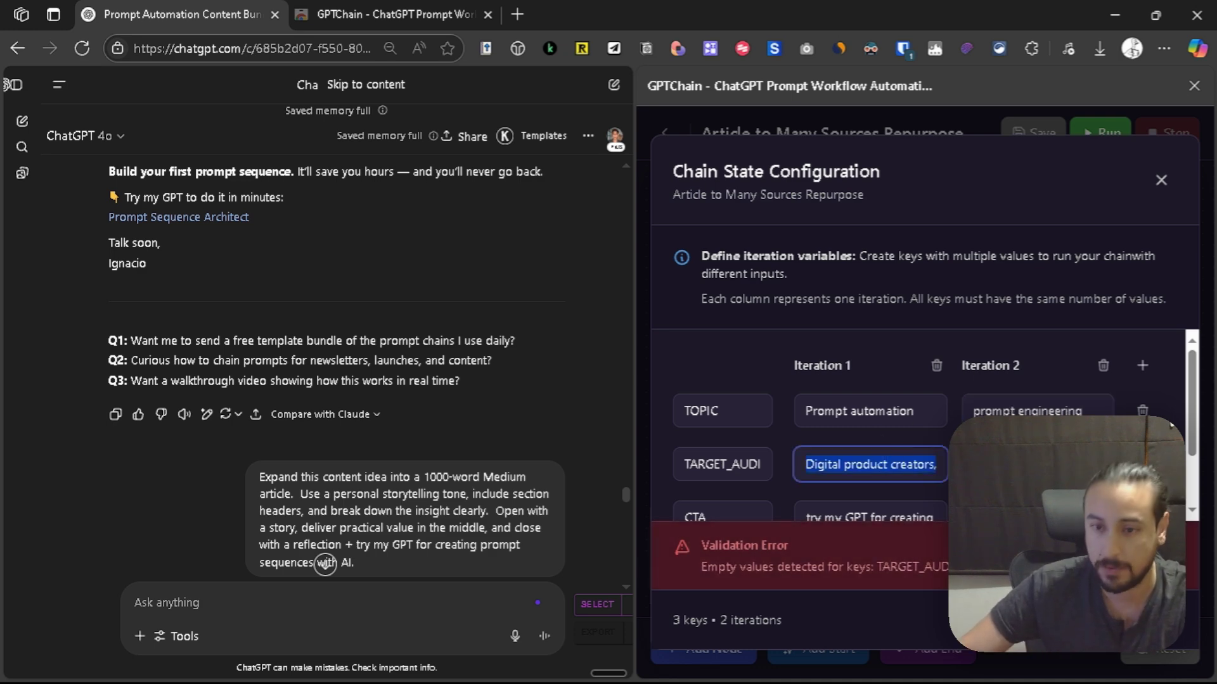
left_click(927, 516)
key("ctrl+a")
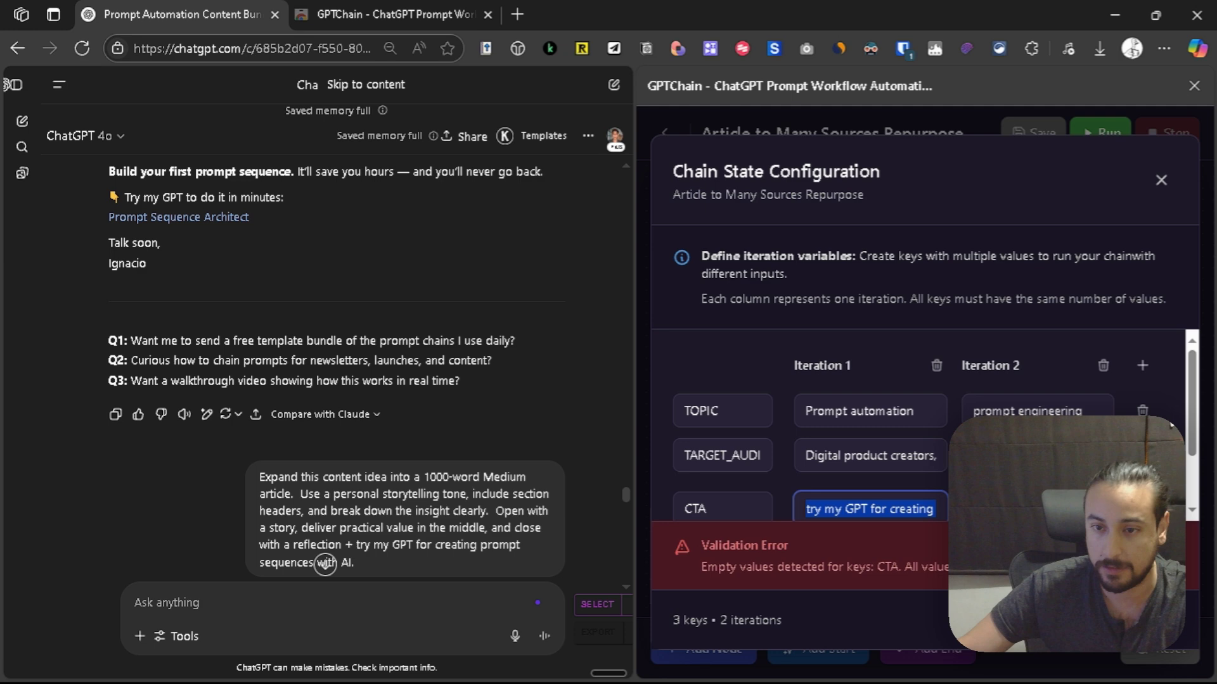
left_click(325, 563)
Add a third iteration with the same audience and topic 'ai automation'.
left_click(1156, 368)
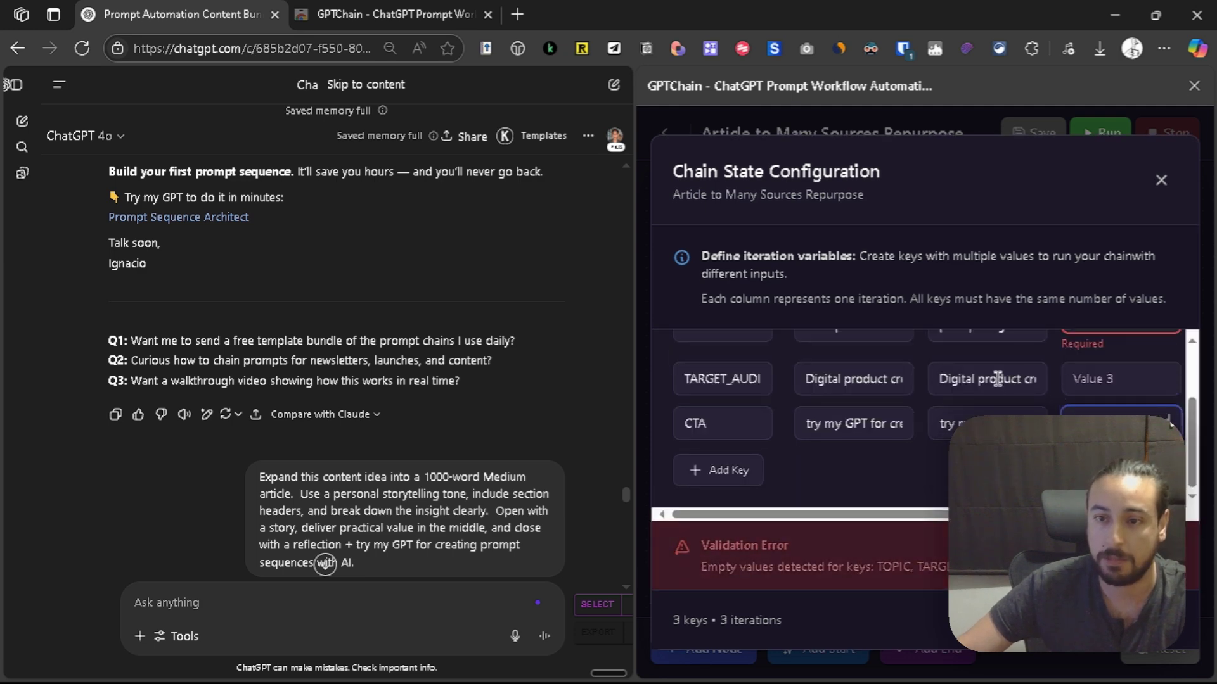
left_click(1025, 379)
key("ctrl+a")
left_click(1087, 378)
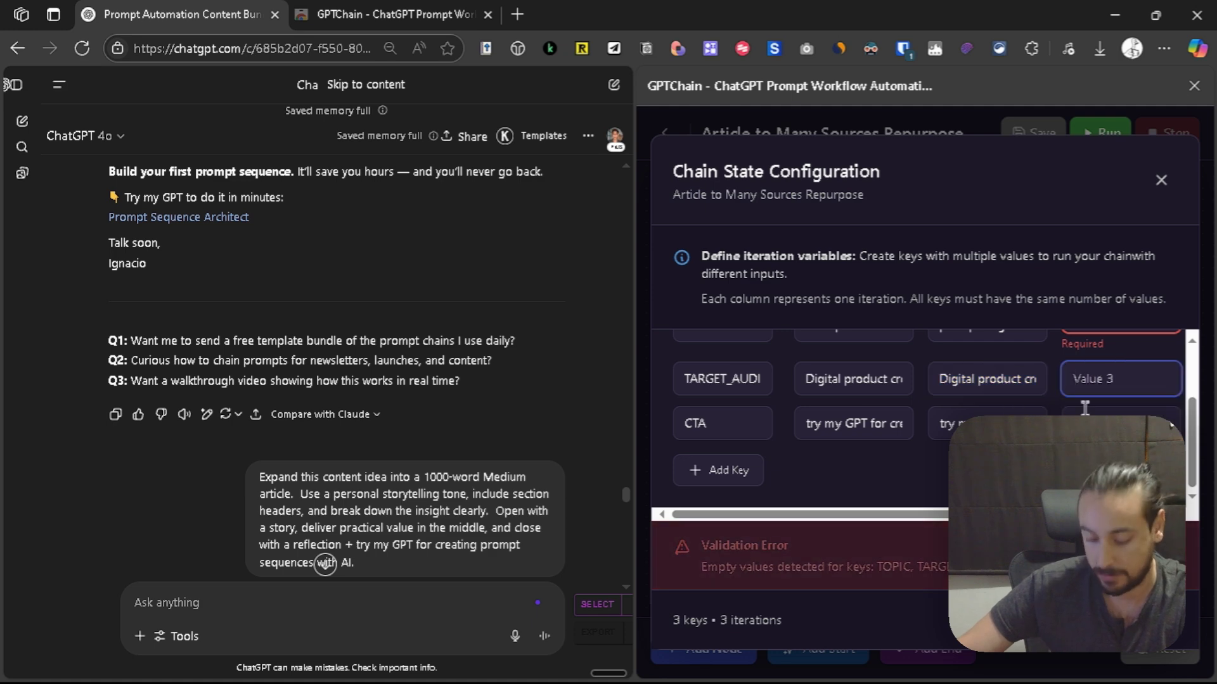
key("ctrl+v")
scroll(1012, 412, "up", 2)
left_click(1012, 412)
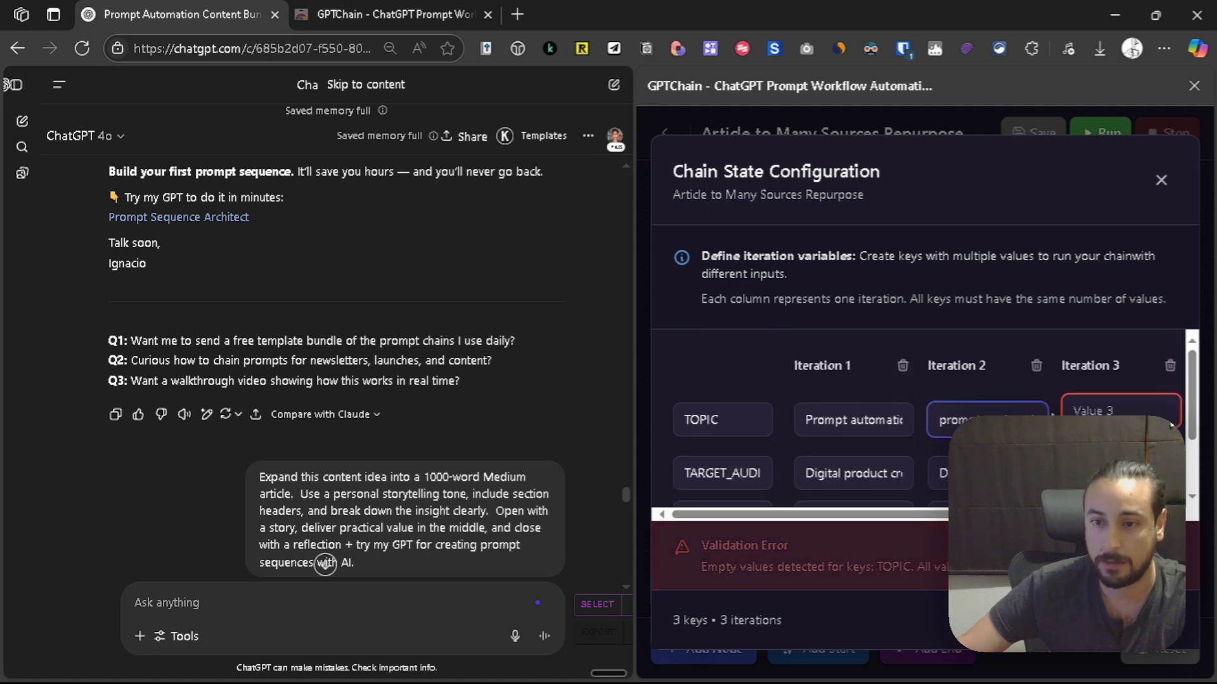
key("ctrl+a")
left_click(1068, 411)
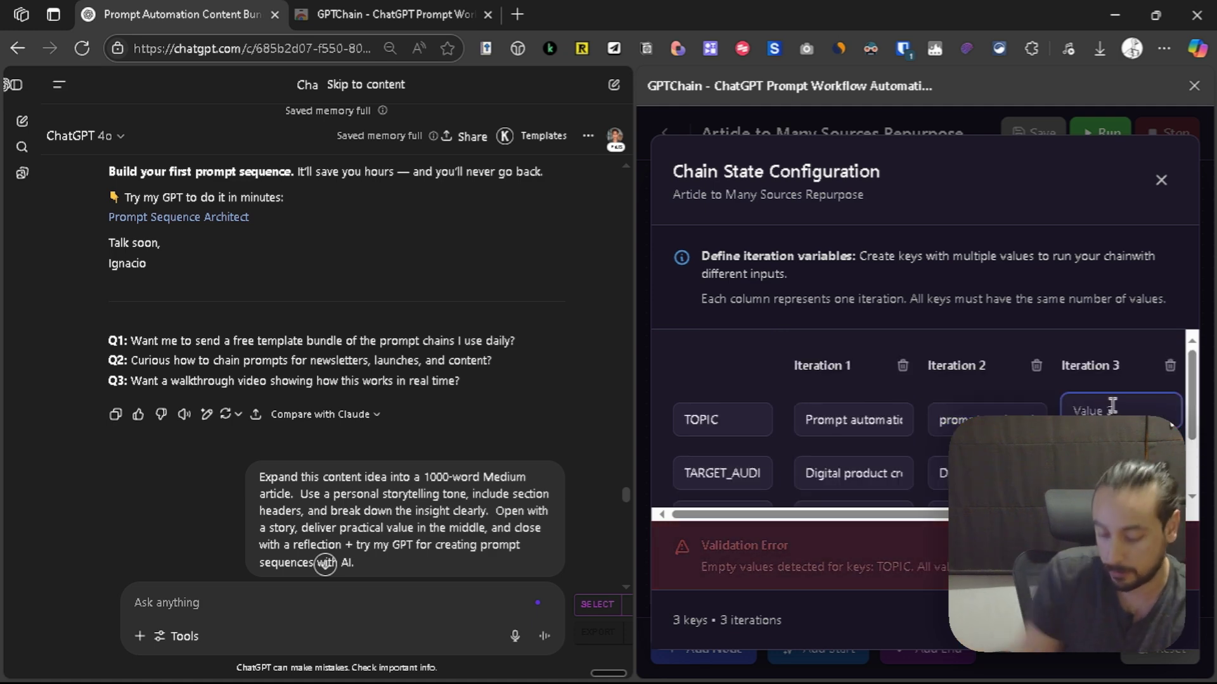
type("ai agents")
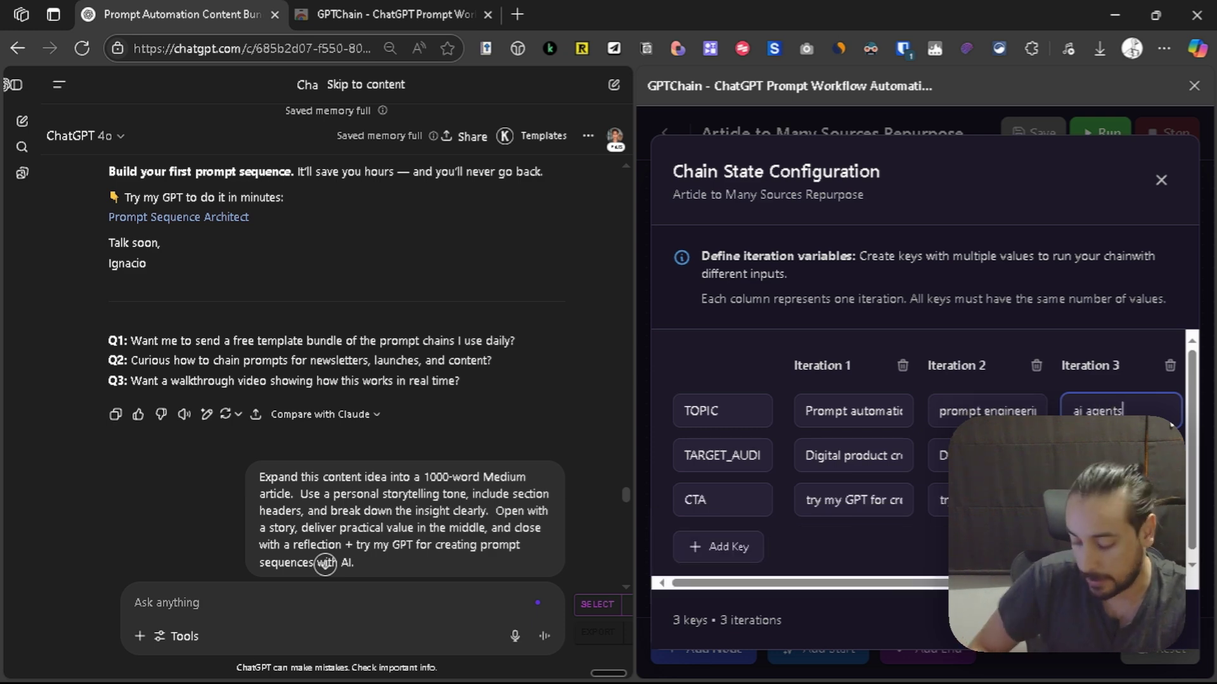
key("ctrl+BackSpace")
type("atio")
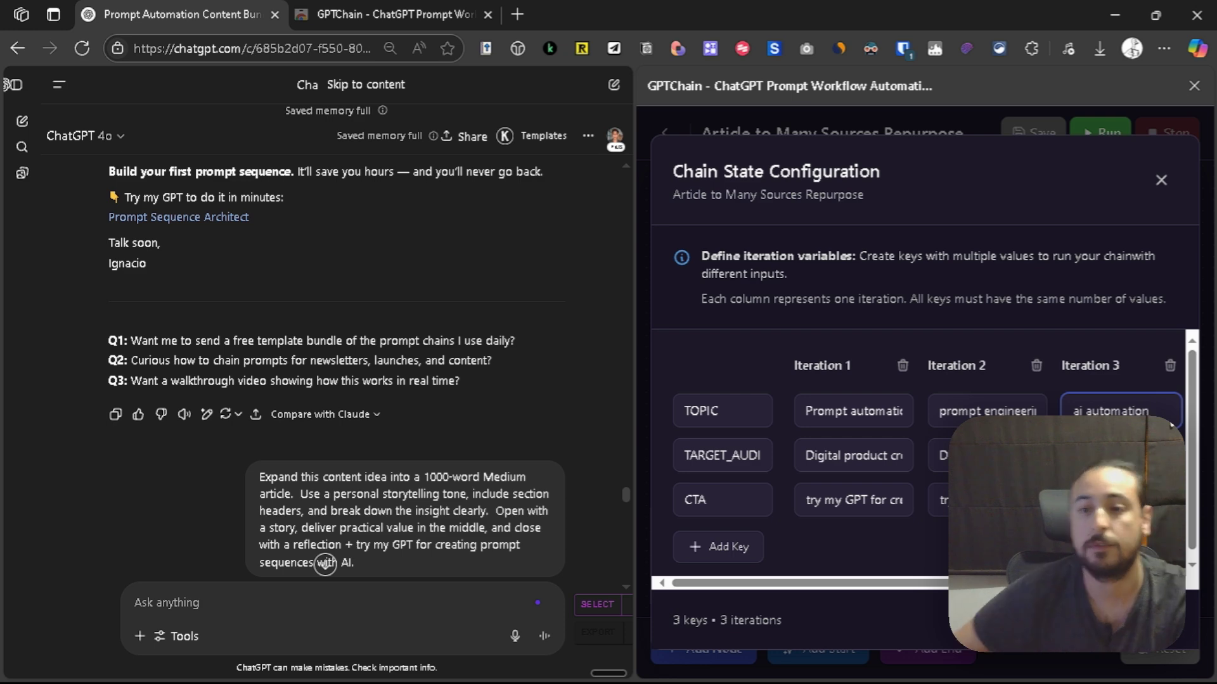
left_click(1171, 425)
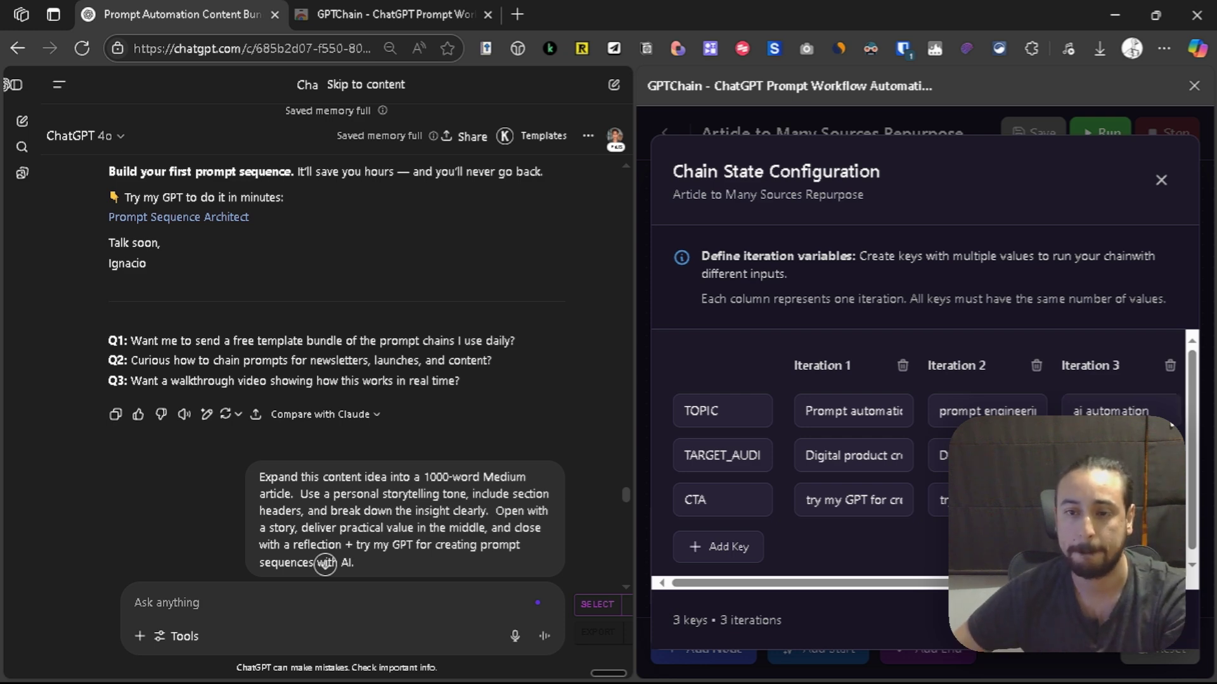
Rename the first iteration's topic to 'Prompt chaining' and keep the changes.
scroll(357, 338, "down", 3)
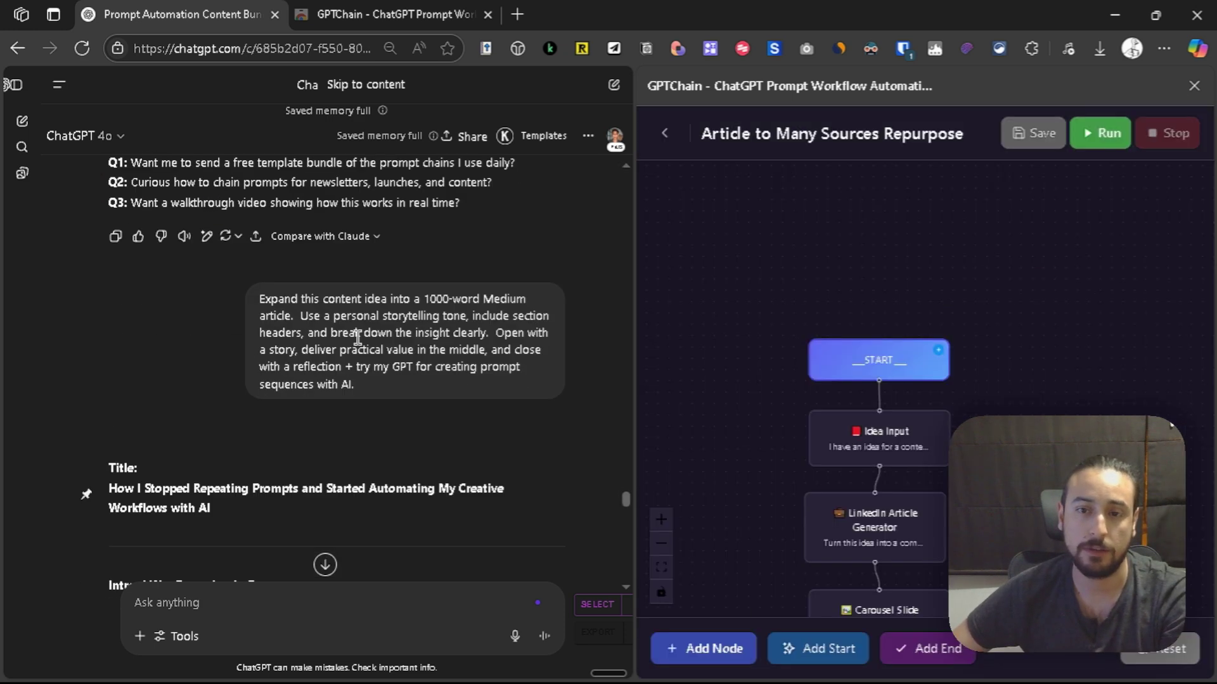
left_click(814, 368)
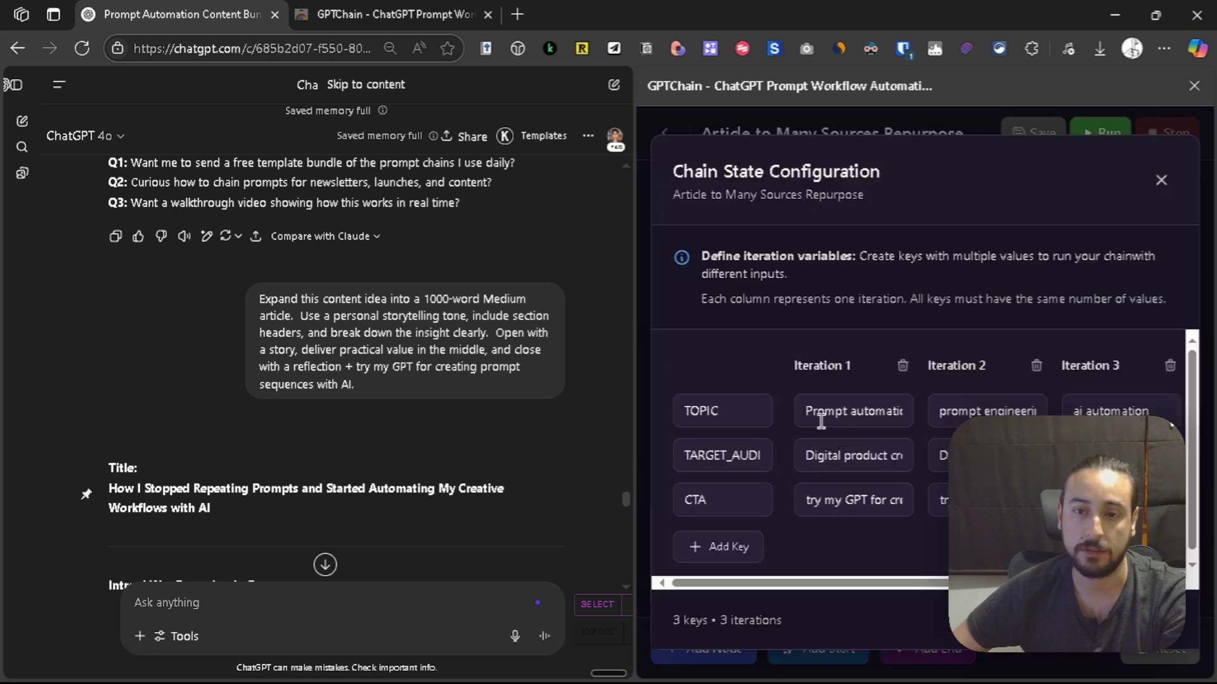
triple_click(853, 412)
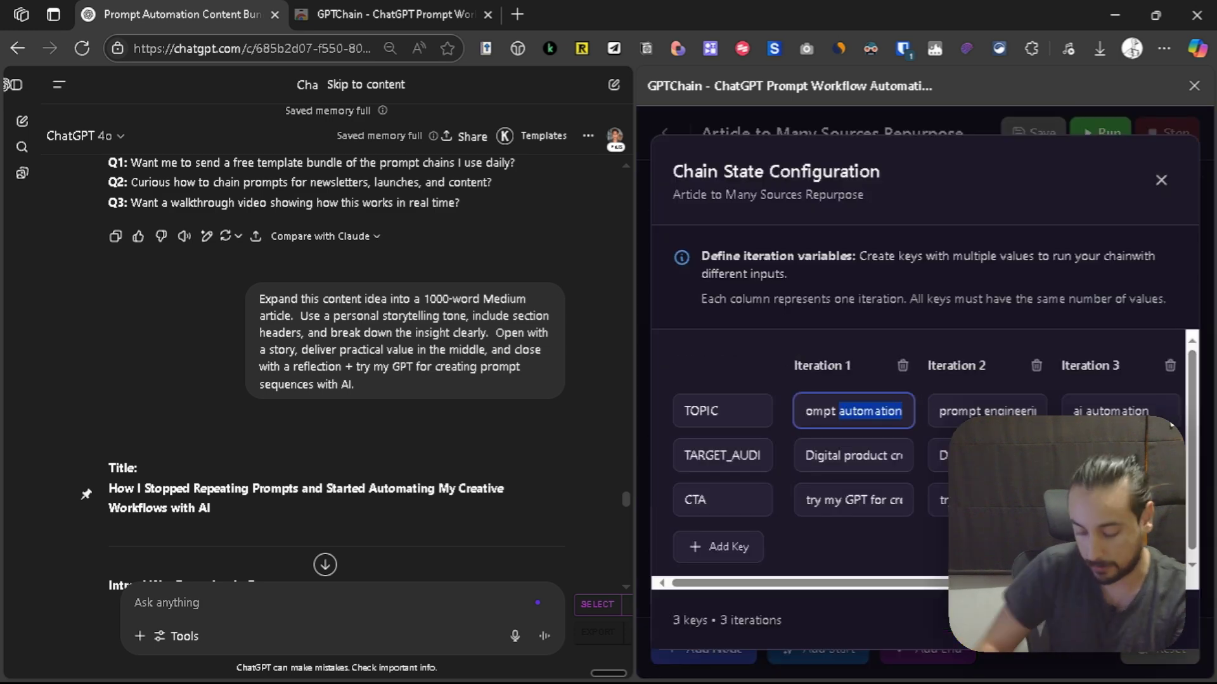
type("Prompt chaining")
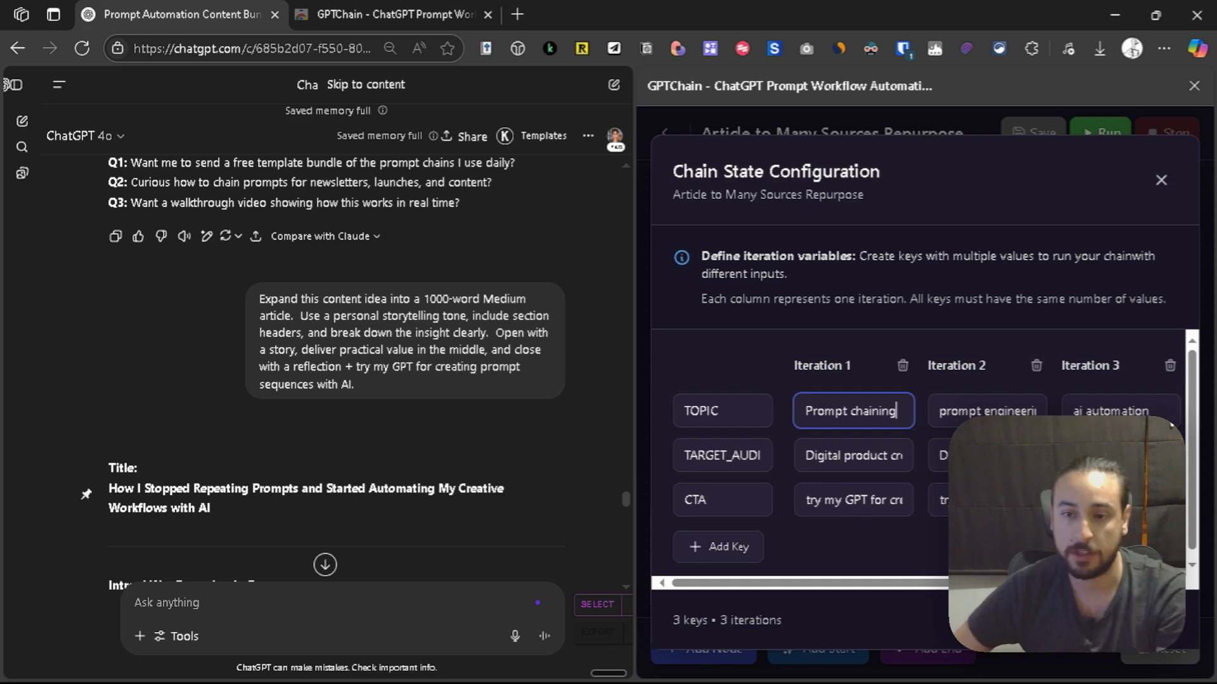
left_click(526, 599)
Run the repurpose workflow over all three iterations until the final Medium article appears.
scroll(292, 406, "down", 20)
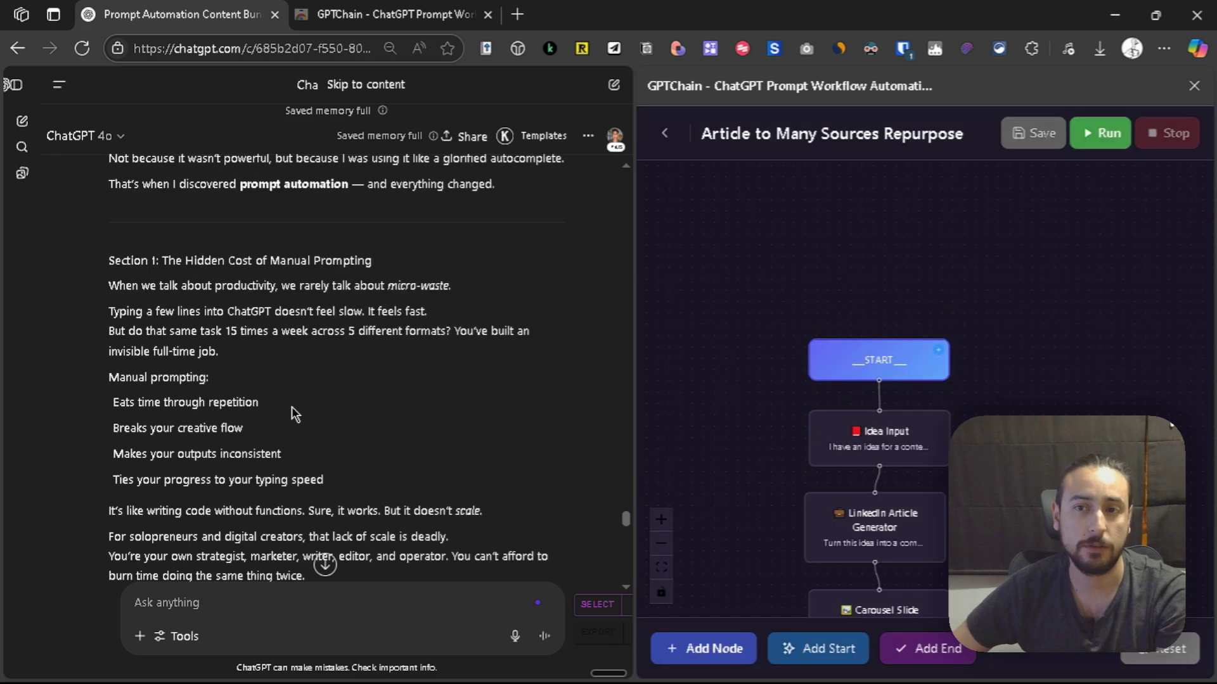
scroll(294, 348, "down", 6)
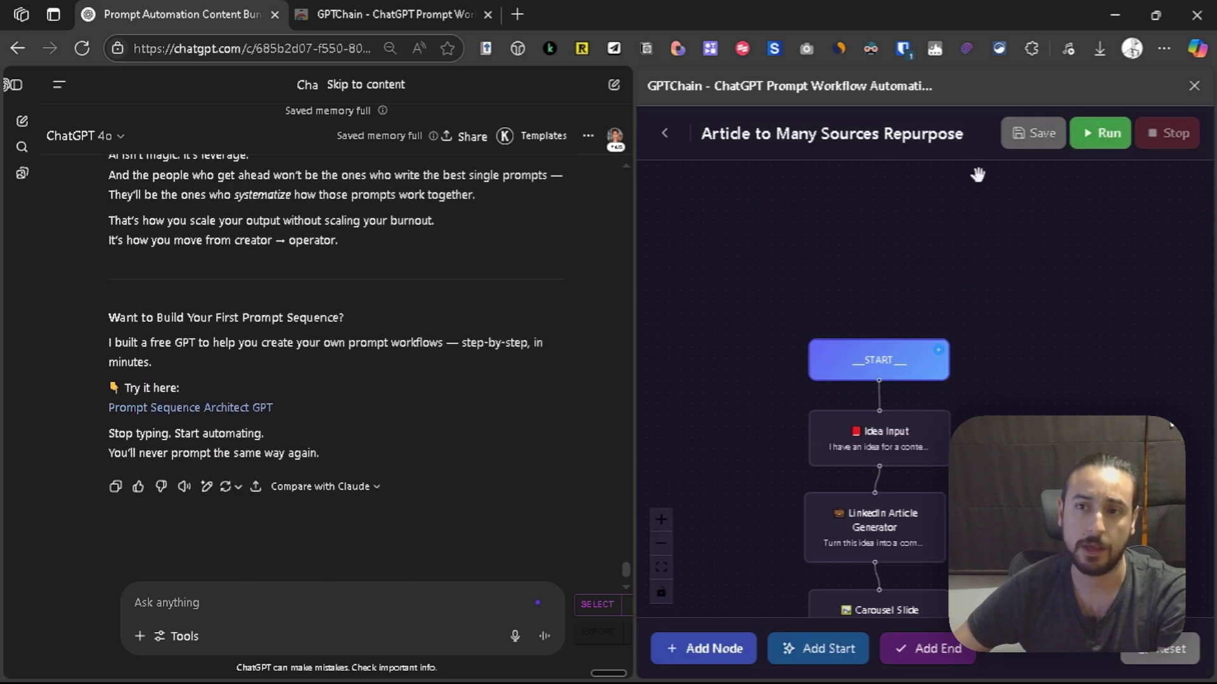
scroll(949, 367, "down", 5)
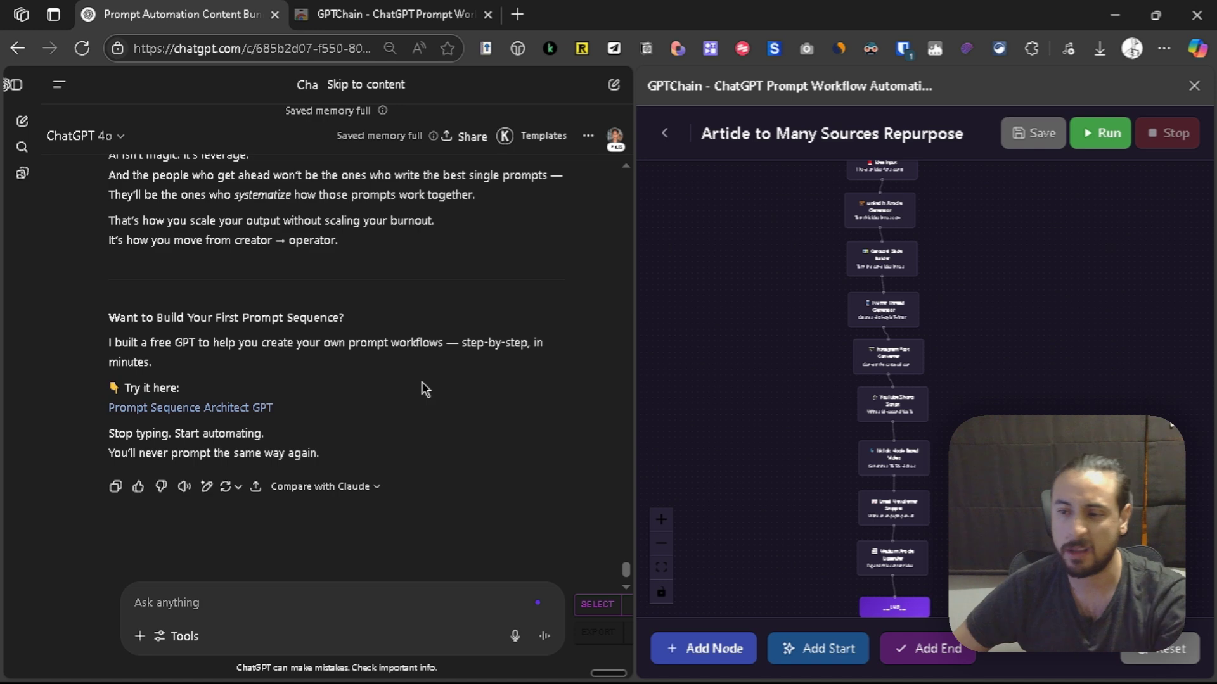
left_click(1102, 134)
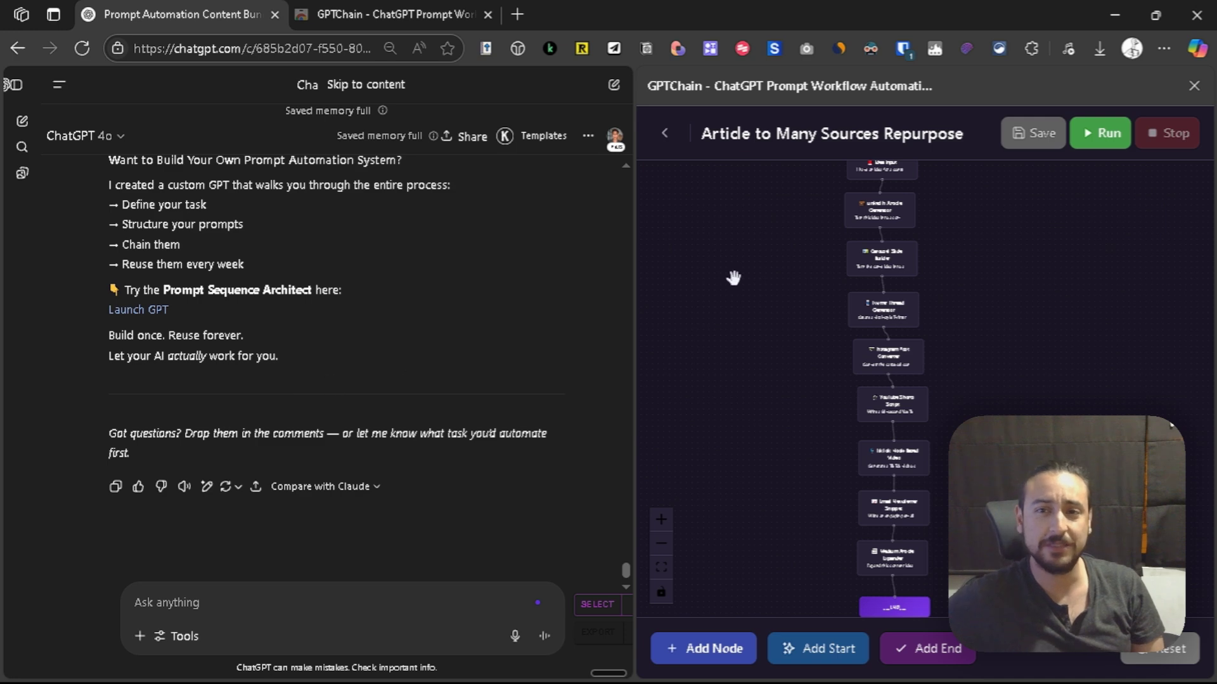
Close the GPTChain panel, restore normal zoom, and view the AI Automation content bundle.
left_click(1192, 87)
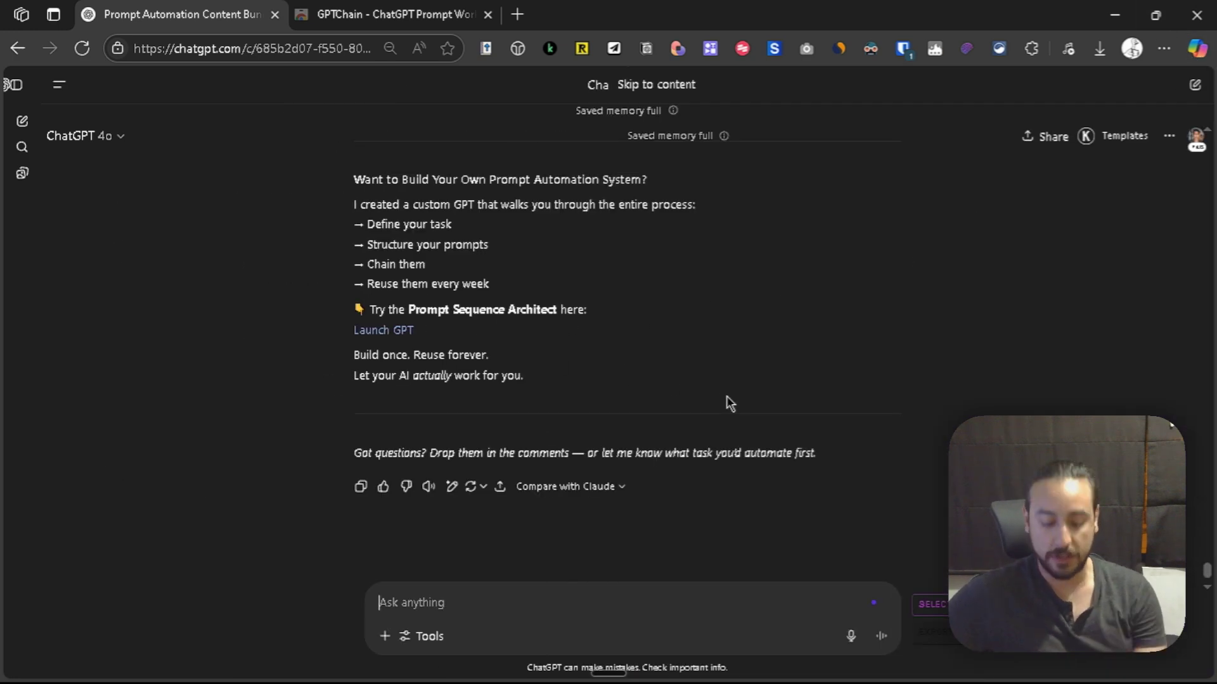
key("ctrl+plus")
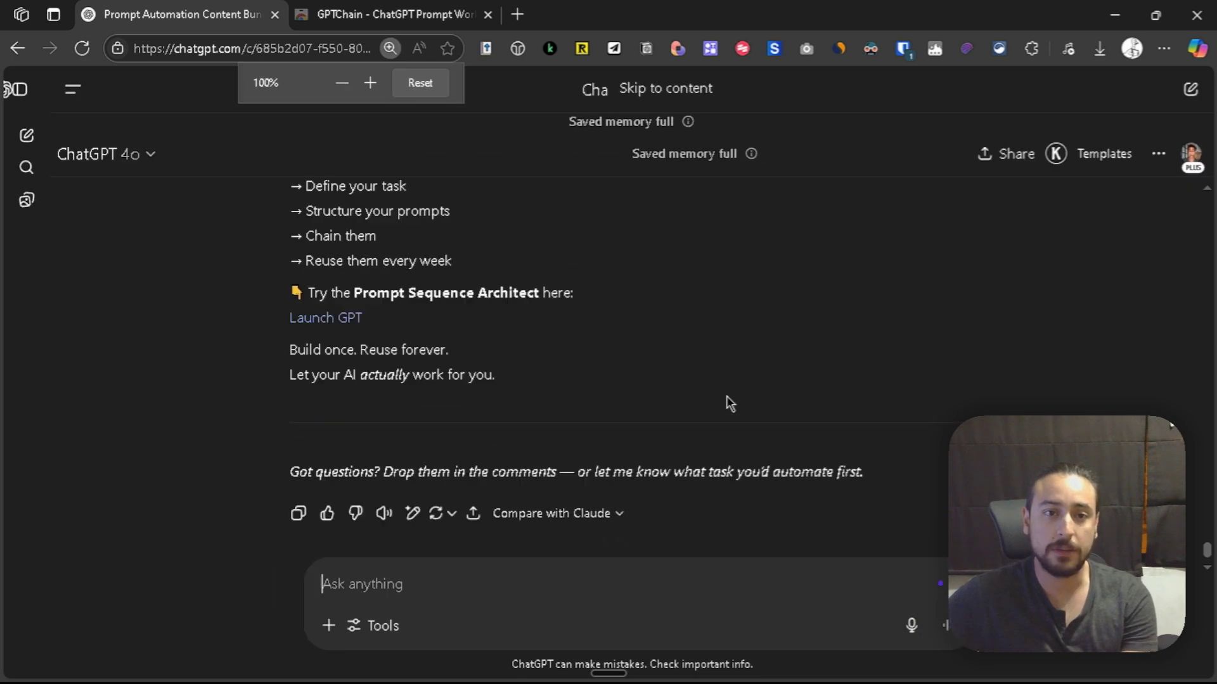
scroll(730, 403, "up", 20)
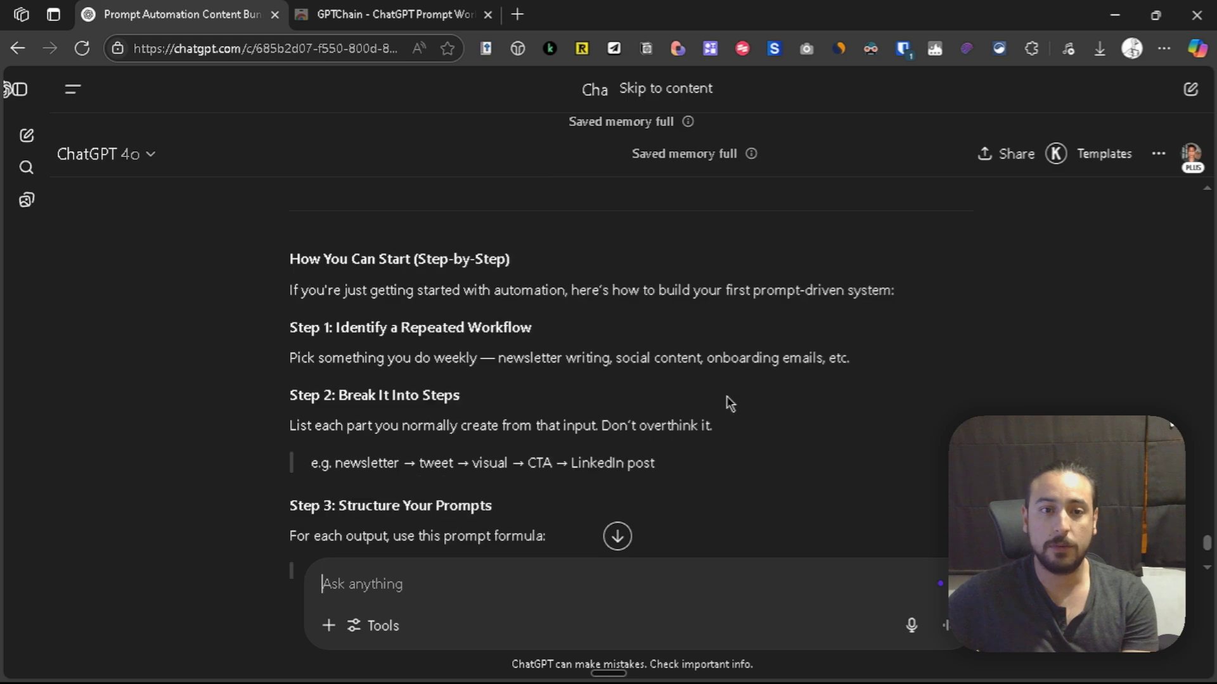
scroll(774, 391, "up", 10)
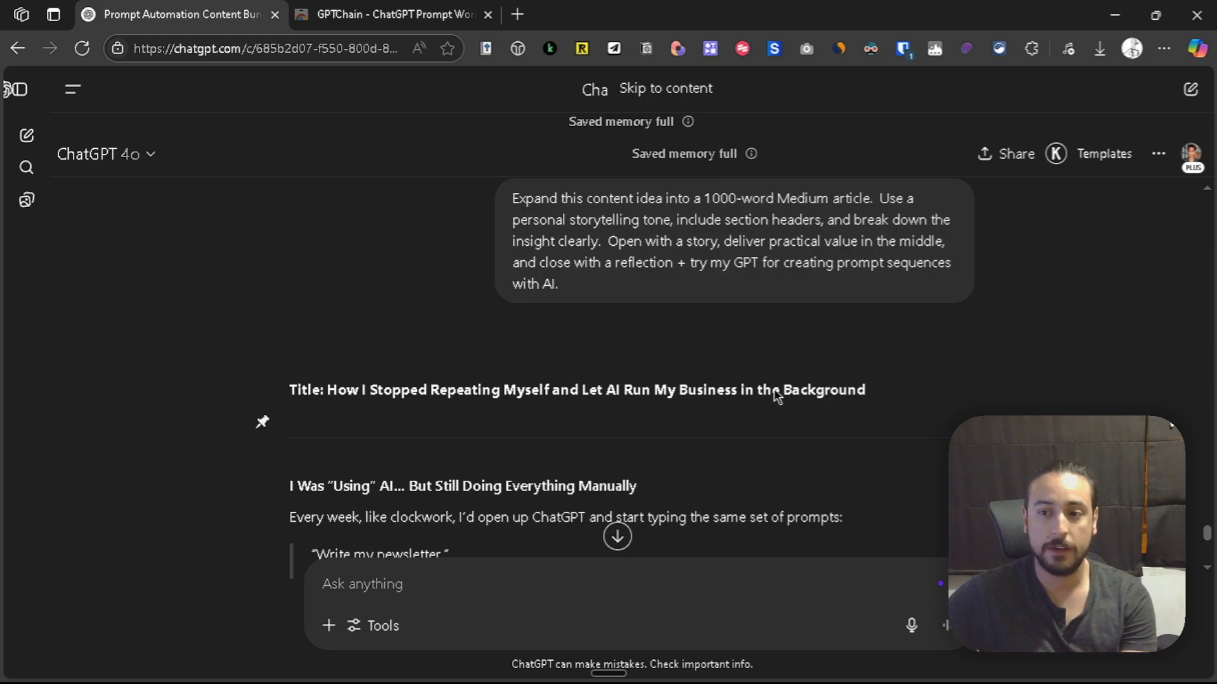
scroll(774, 390, "down", 20)
scroll(773, 389, "down", 20)
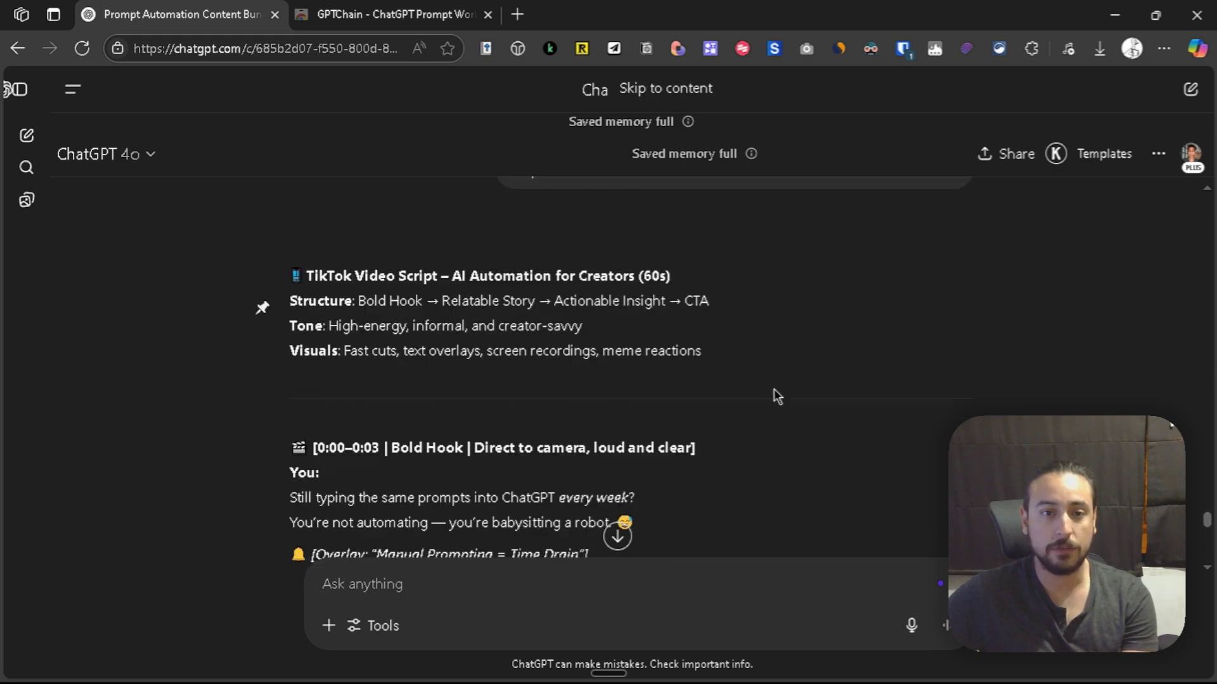
Scroll back to the earlier prompt-engineering article on structuring prompts.
scroll(774, 391, "up", 20)
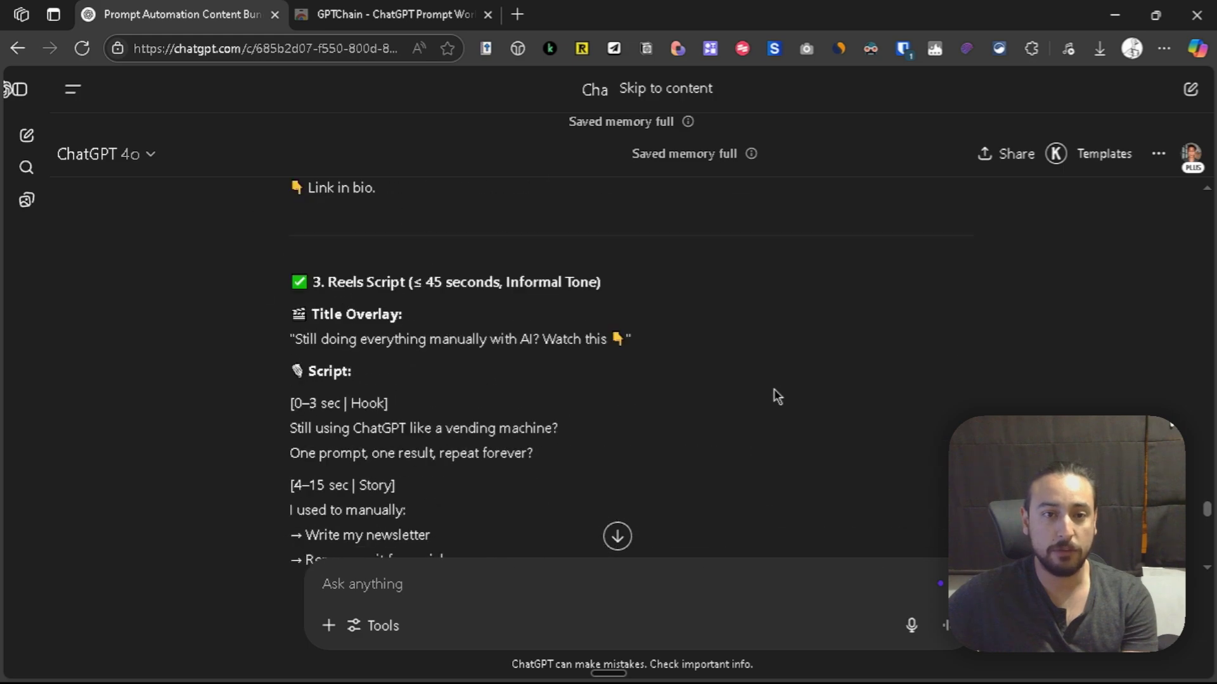
scroll(777, 396, "up", 20)
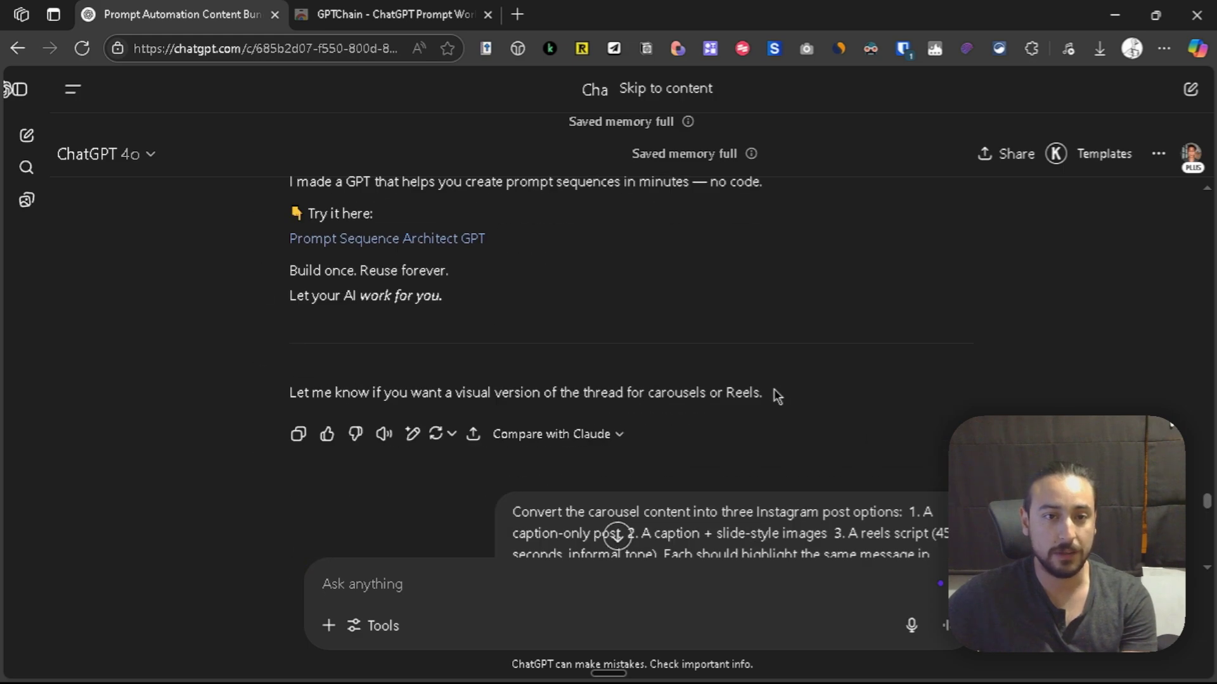
scroll(777, 396, "up", 20)
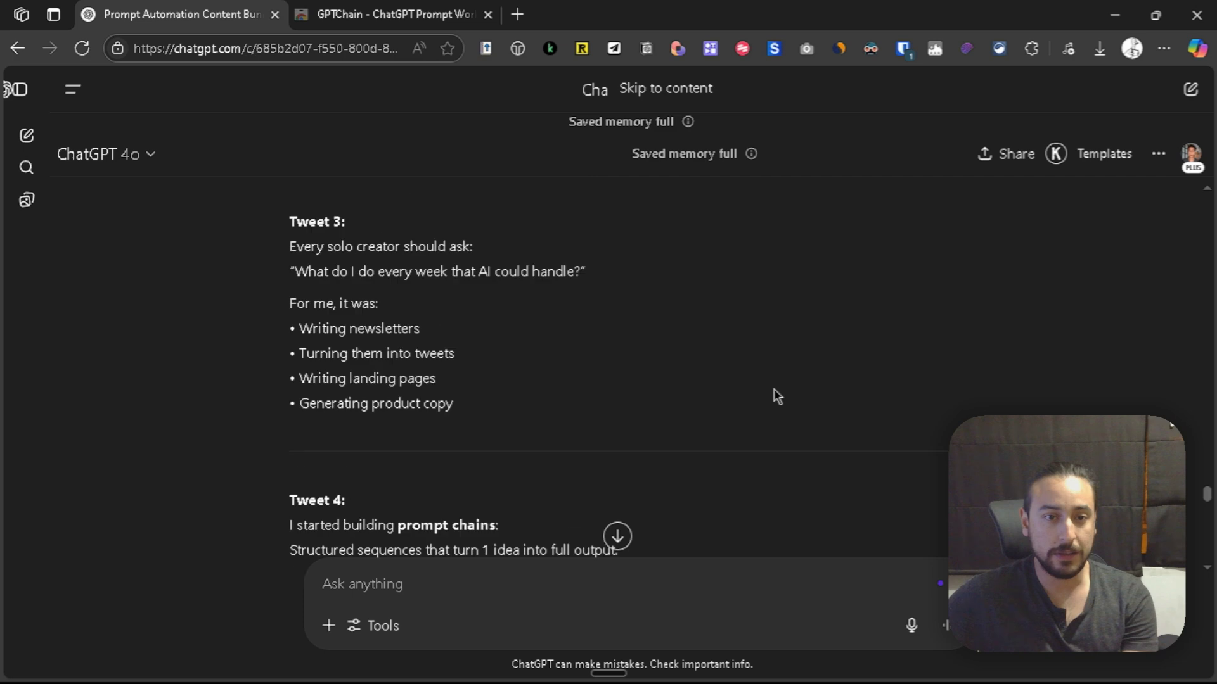
scroll(776, 396, "up", 20)
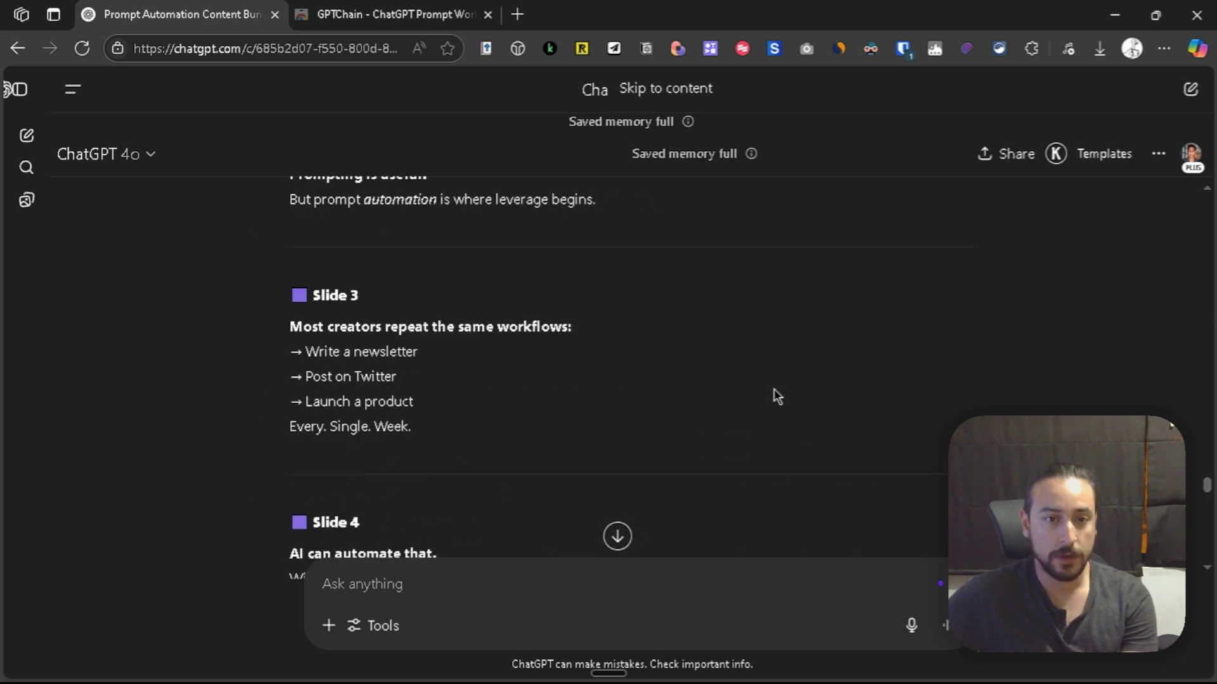
scroll(777, 396, "up", 20)
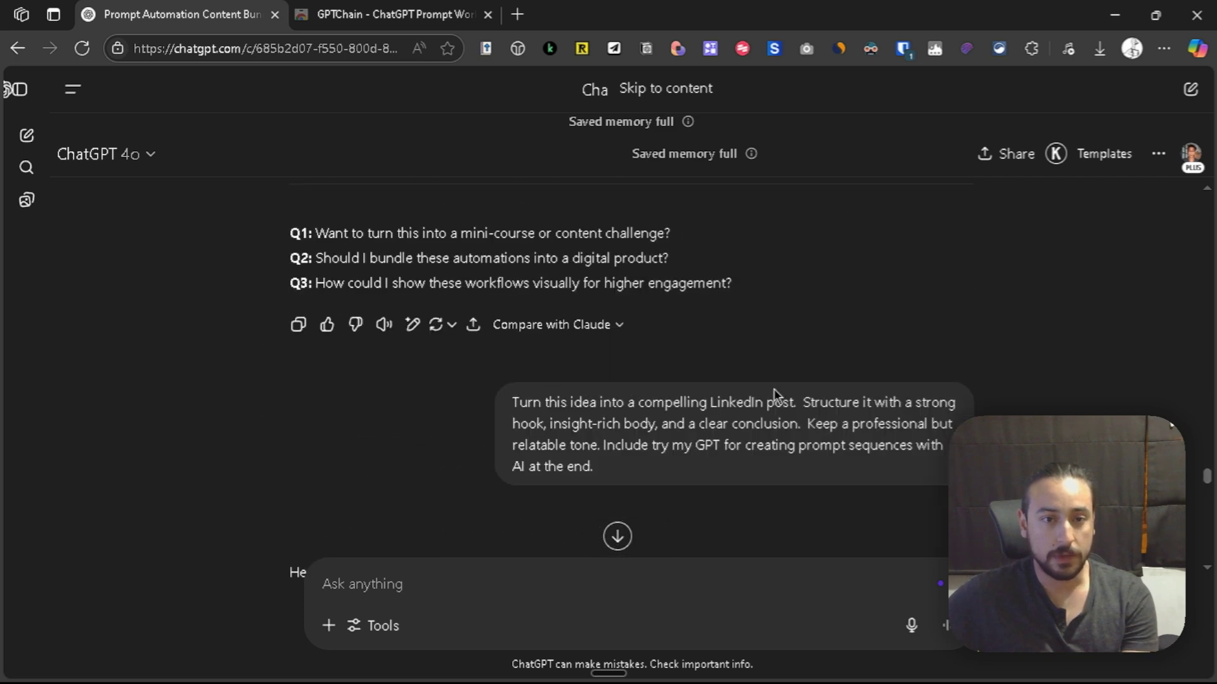
scroll(777, 397, "down", 3)
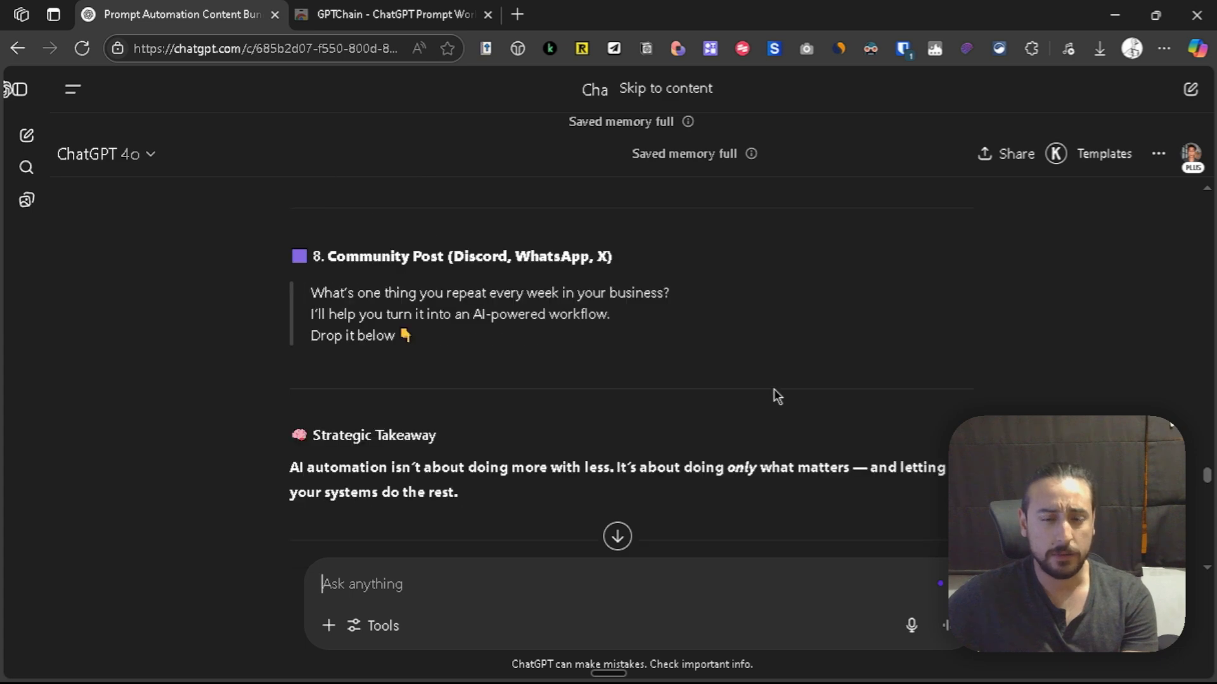
scroll(777, 396, "up", 20)
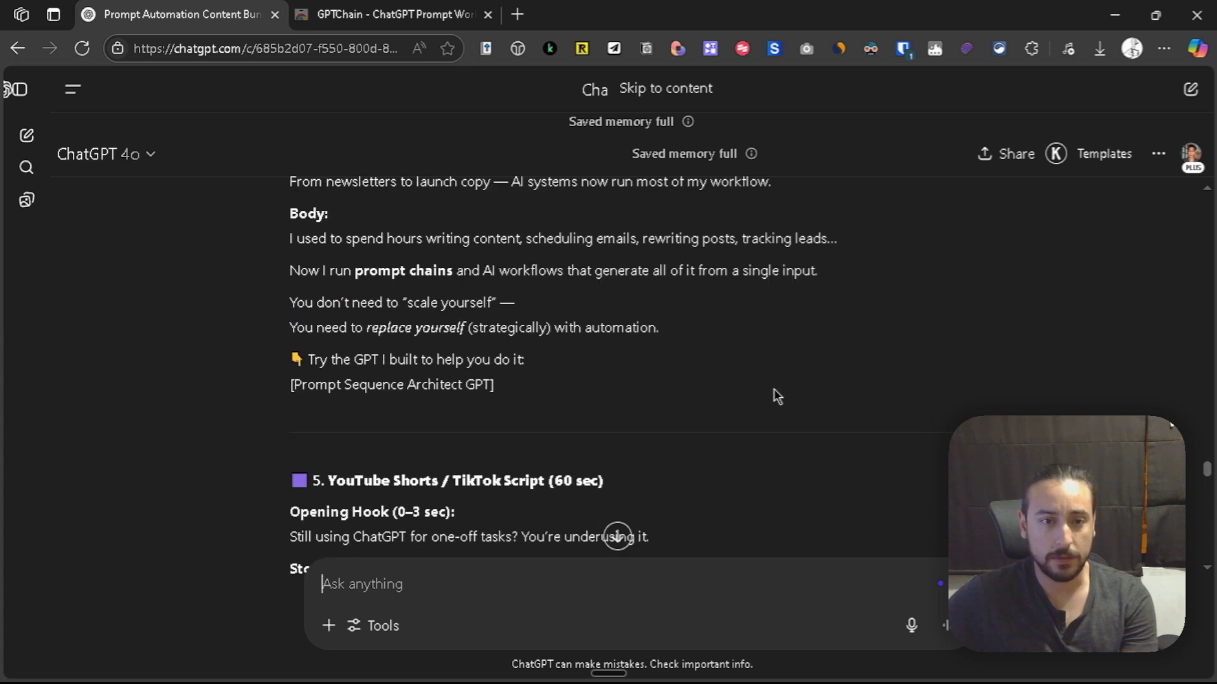
scroll(777, 396, "up", 20)
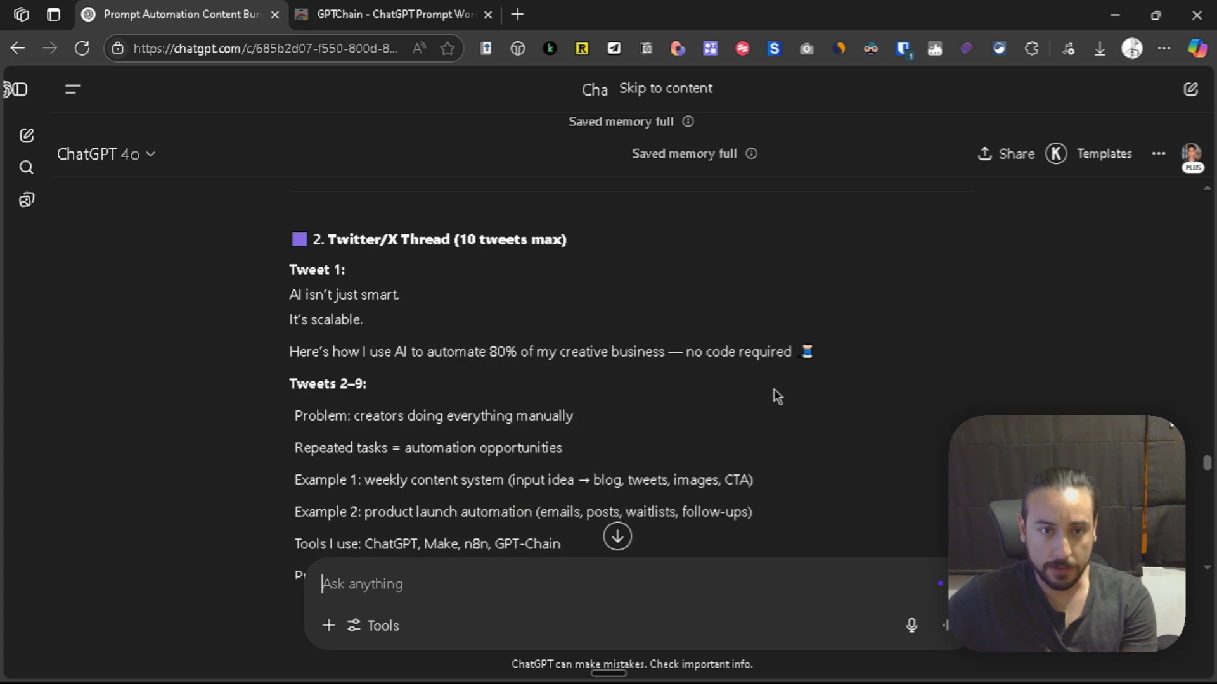
scroll(777, 396, "up", 4)
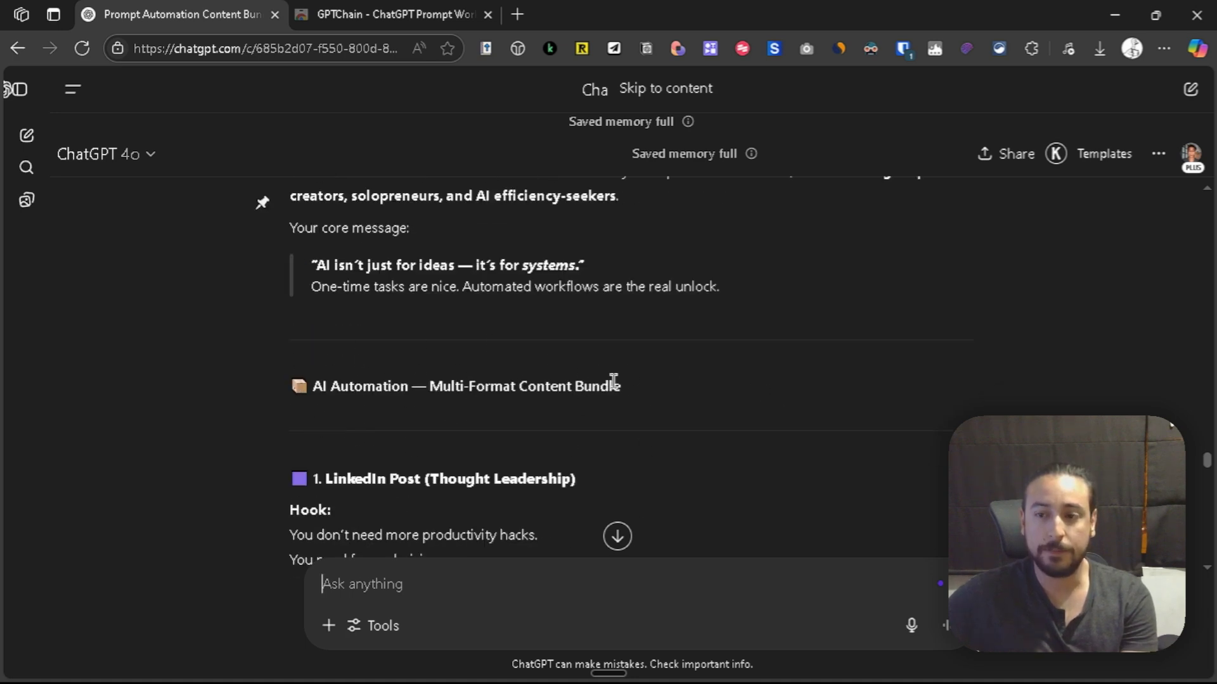
scroll(613, 380, "up", 15)
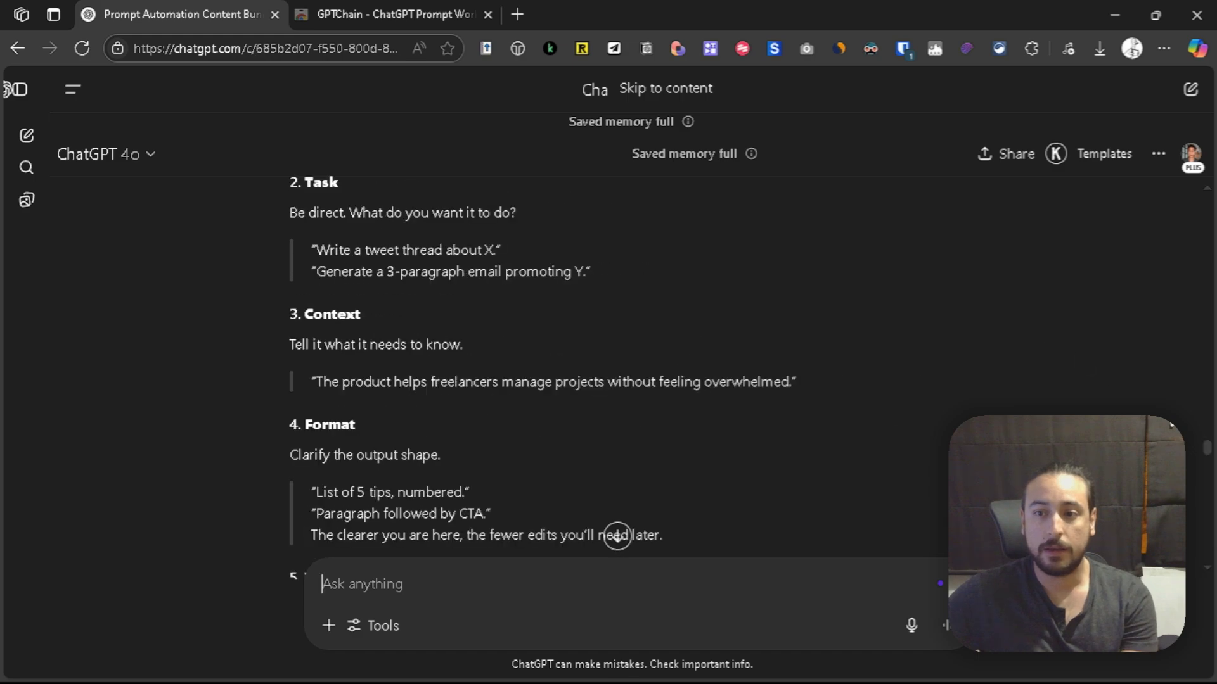
left_click(1208, 388)
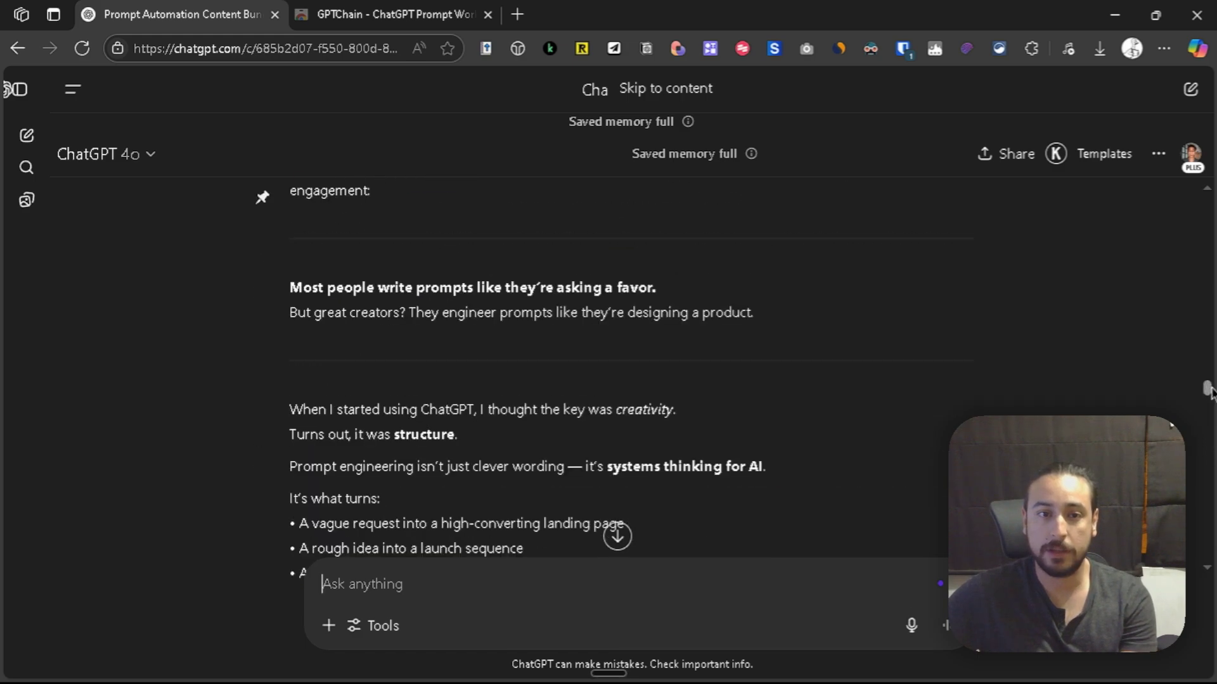
scroll(1208, 388, "down", 5)
scroll(680, 377, "up", 20)
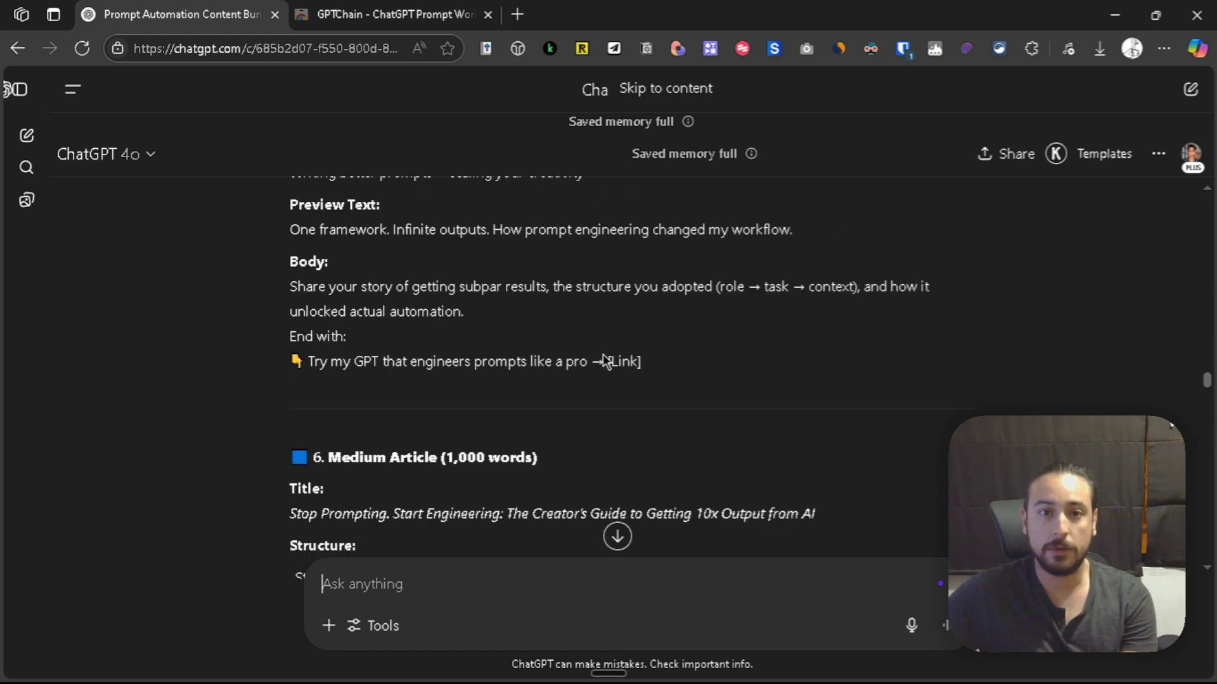
scroll(602, 355, "up", 5)
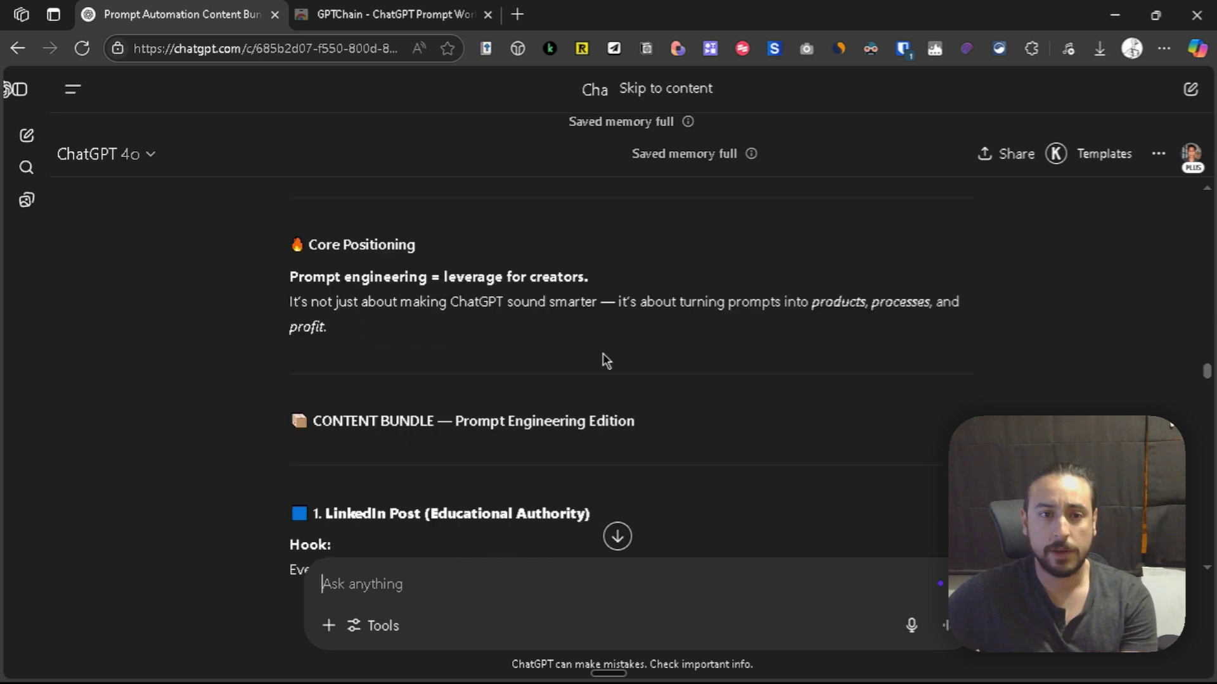
scroll(607, 355, "down", 1)
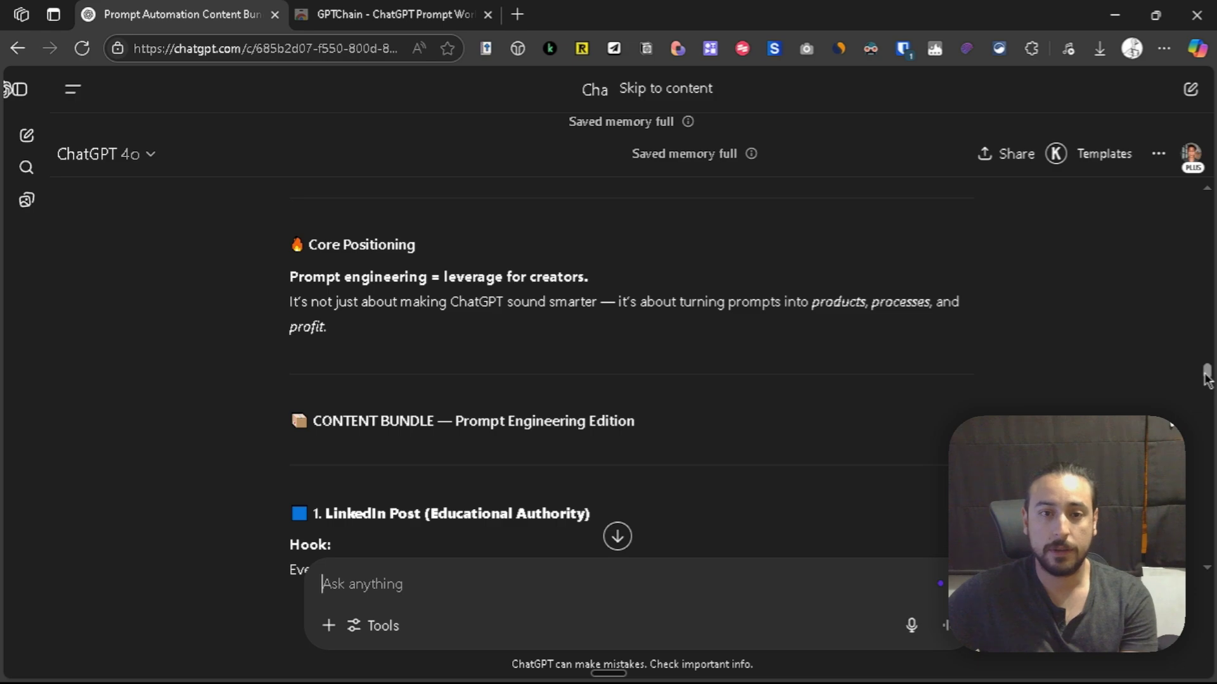
left_click_drag(1206, 379, 1187, 307)
scroll(714, 377, "up", 5)
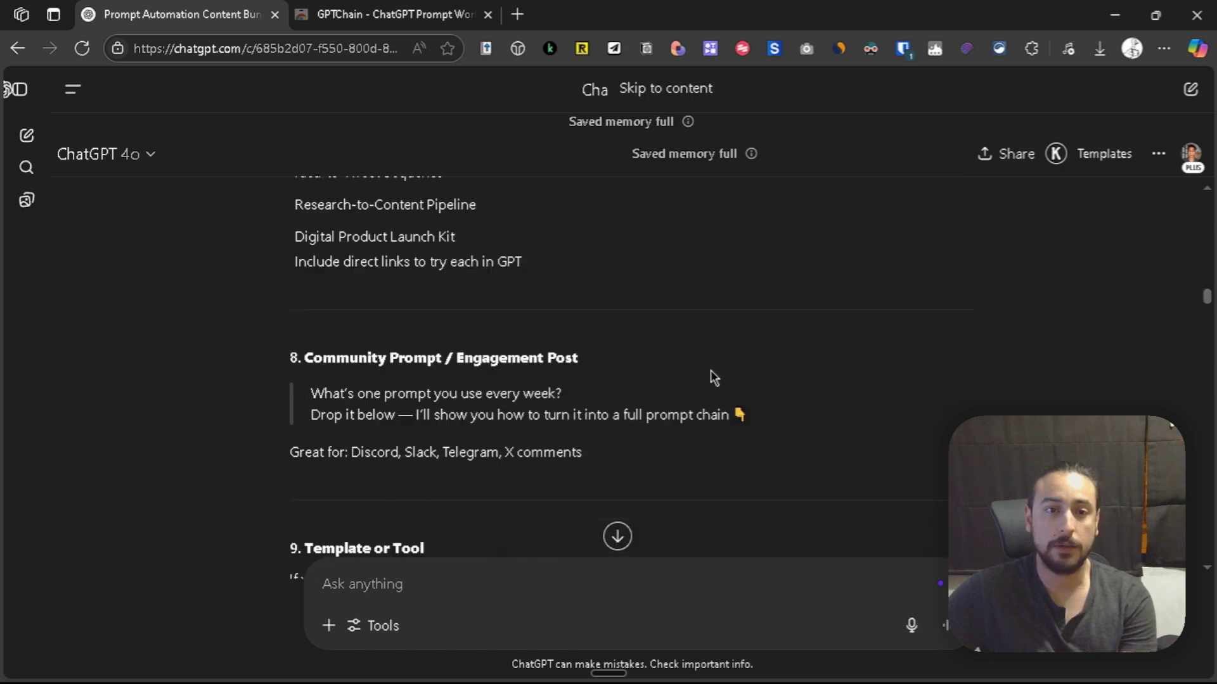
scroll(713, 376, "up", 20)
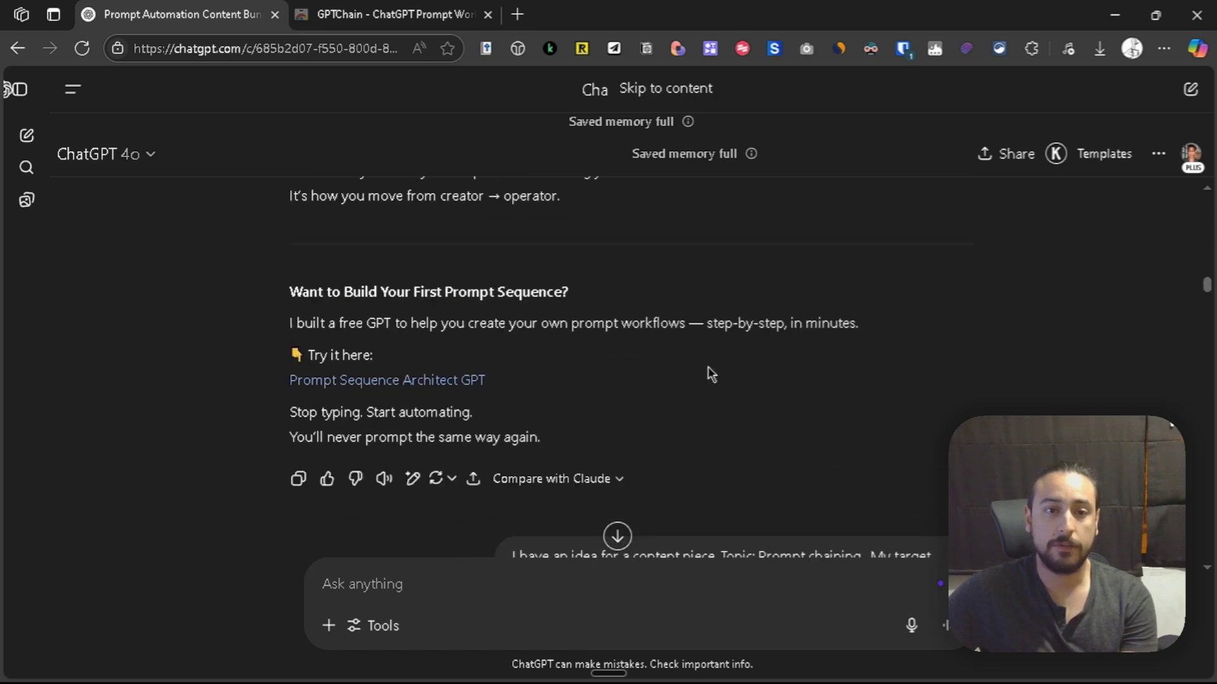
scroll(711, 375, "down", 5)
scroll(709, 370, "down", 3)
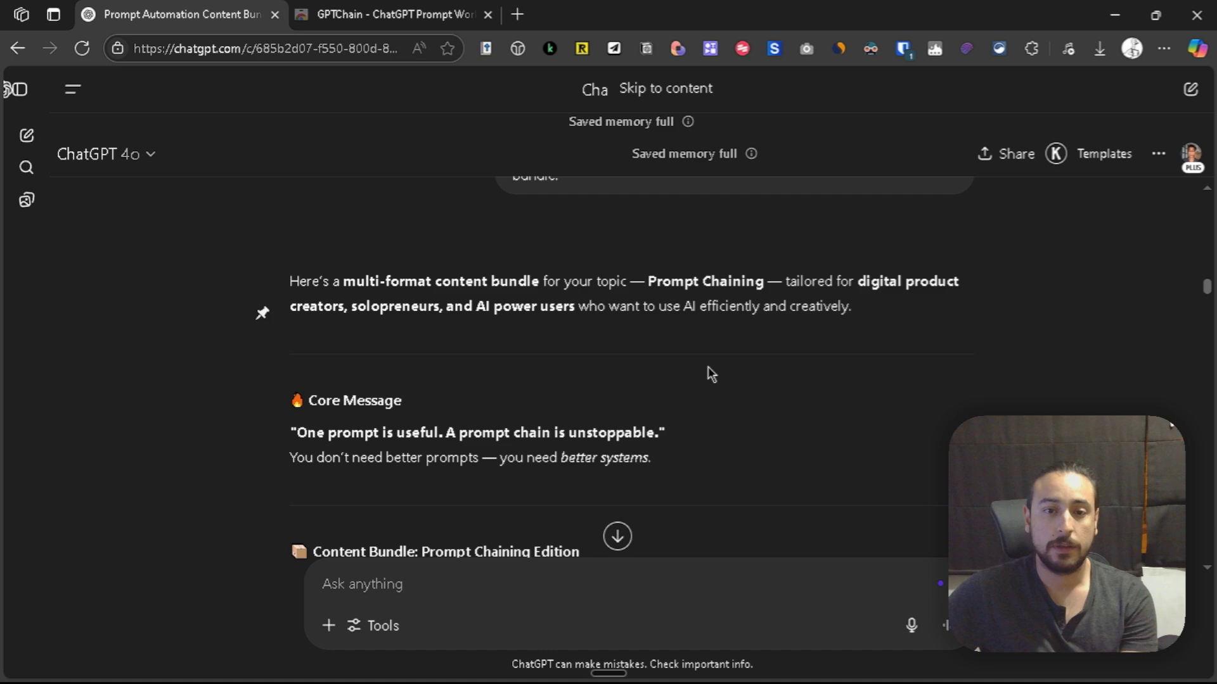
scroll(711, 374, "down", 2)
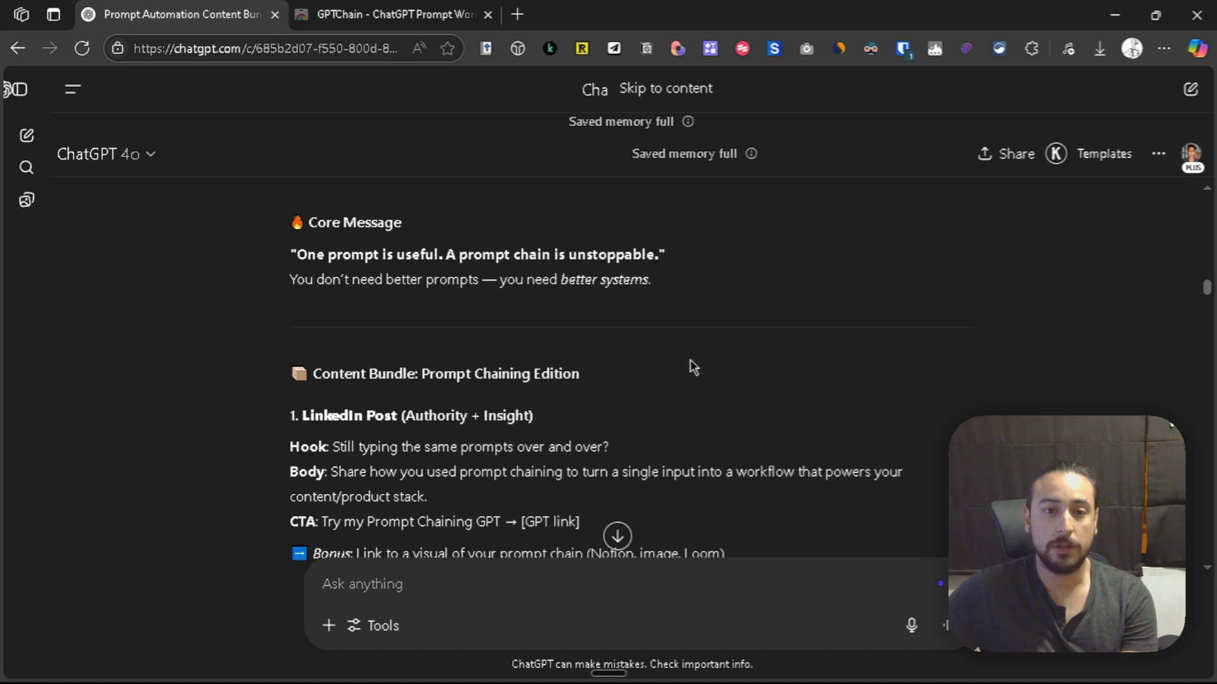
scroll(535, 358, "down", 5)
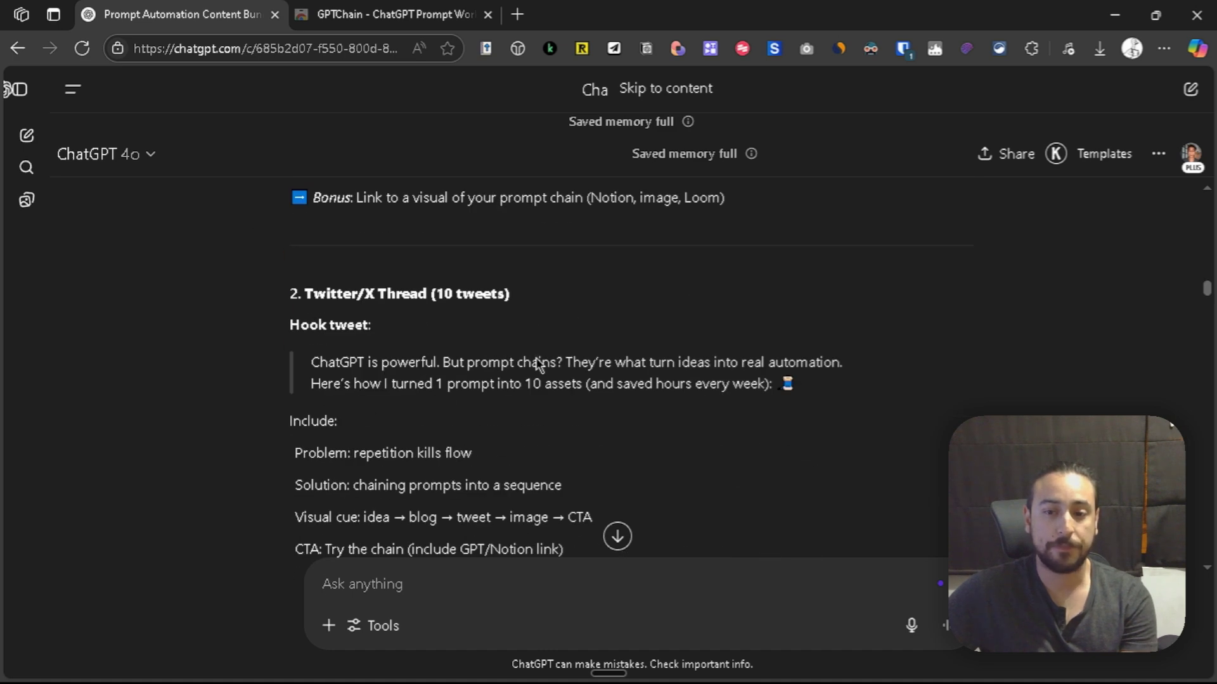
scroll(535, 357, "up", 15)
scroll(536, 358, "down", 5)
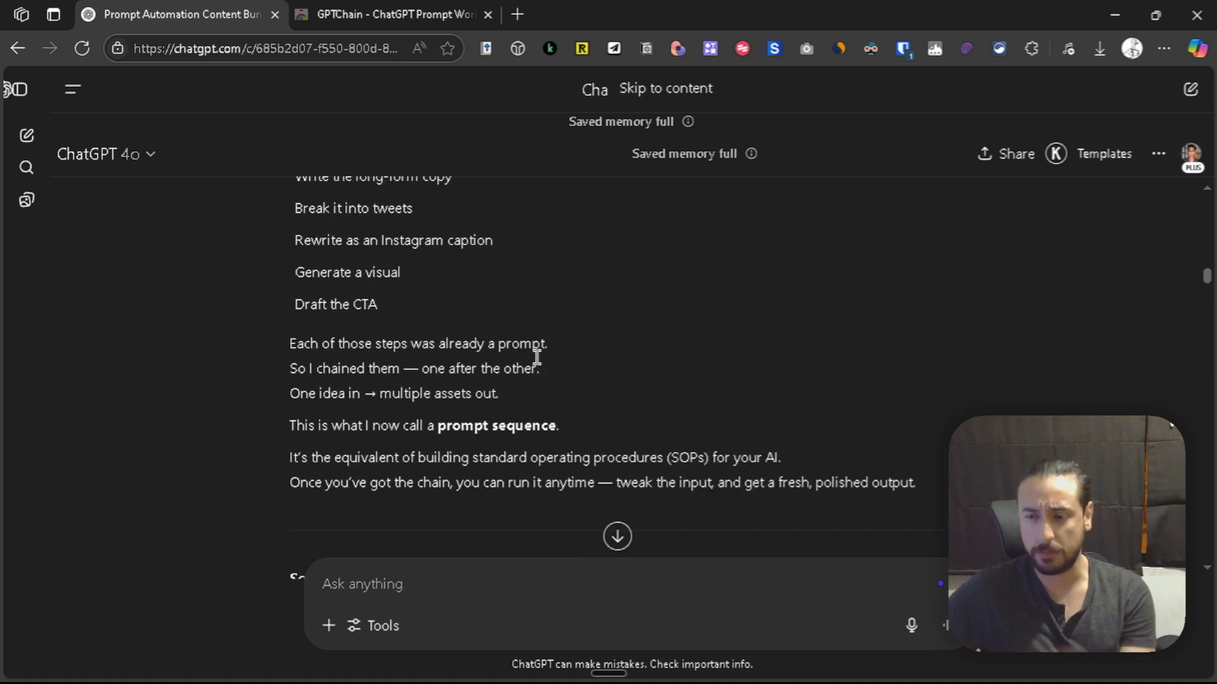
scroll(539, 361, "up", 1)
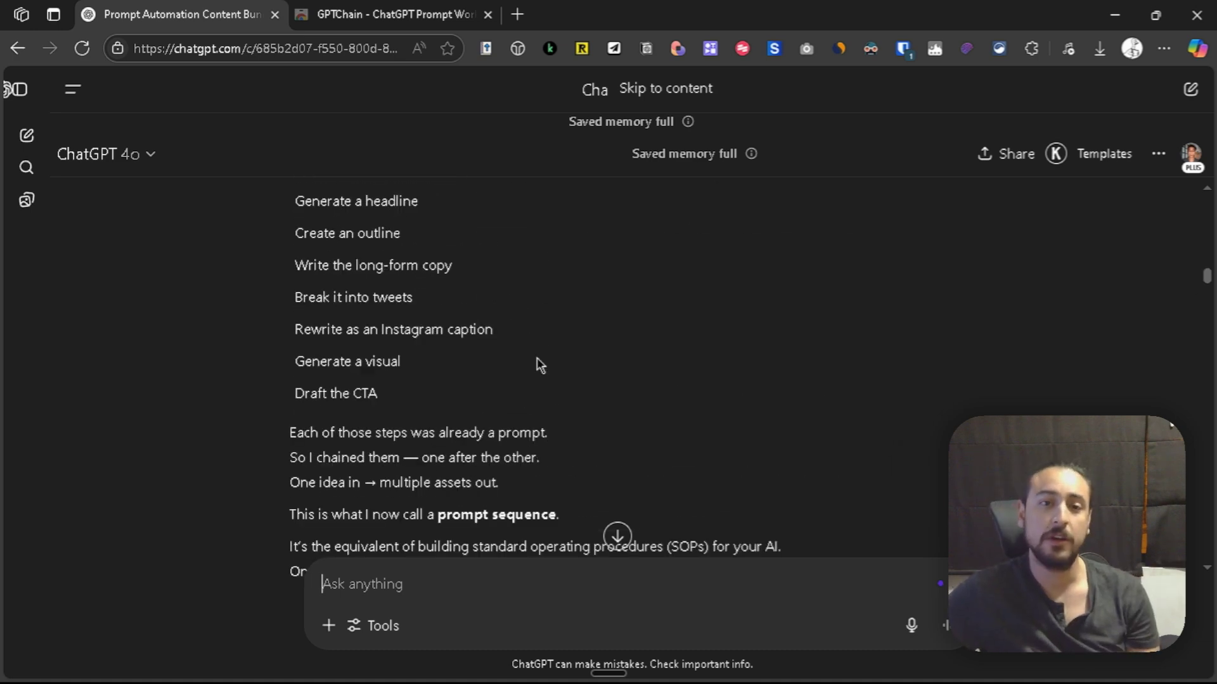